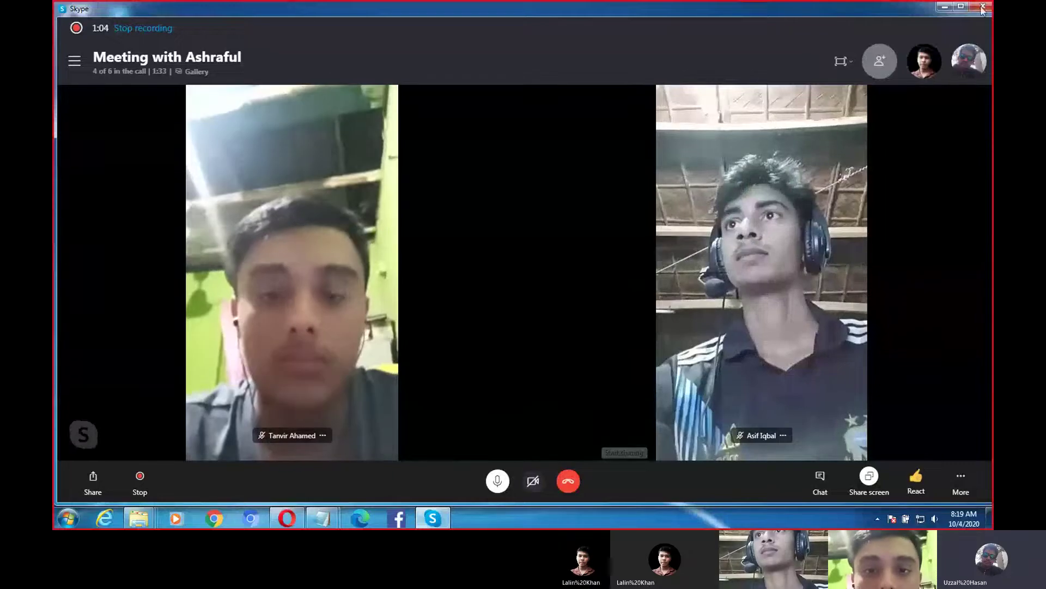
- Minimize the Skype meeting to a floating call tile and refresh the desktop four times
click(945, 8)
right_click(398, 137)
click(446, 173)
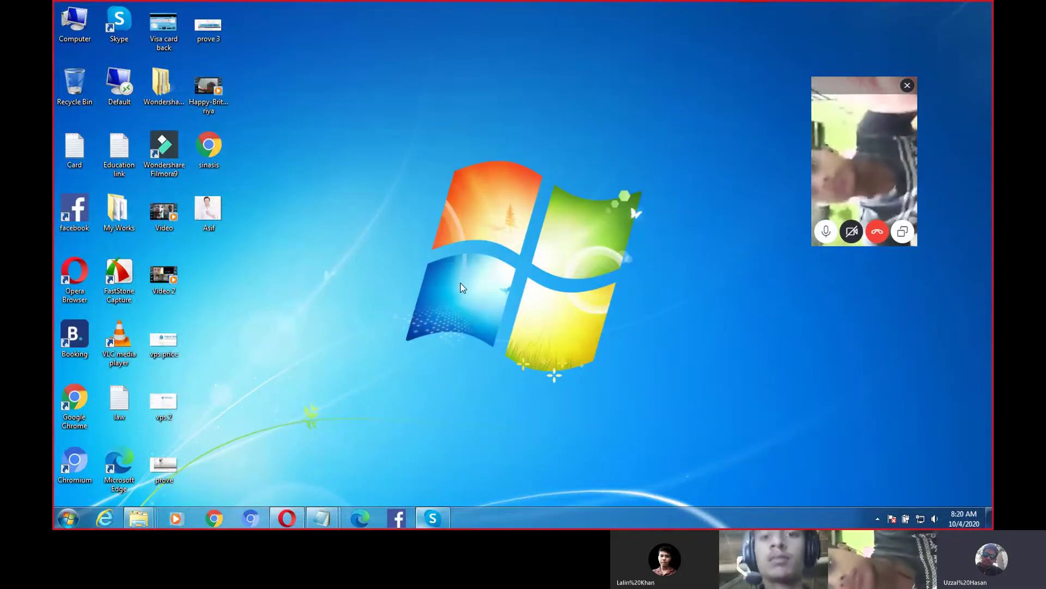
right_click(349, 204)
click(365, 231)
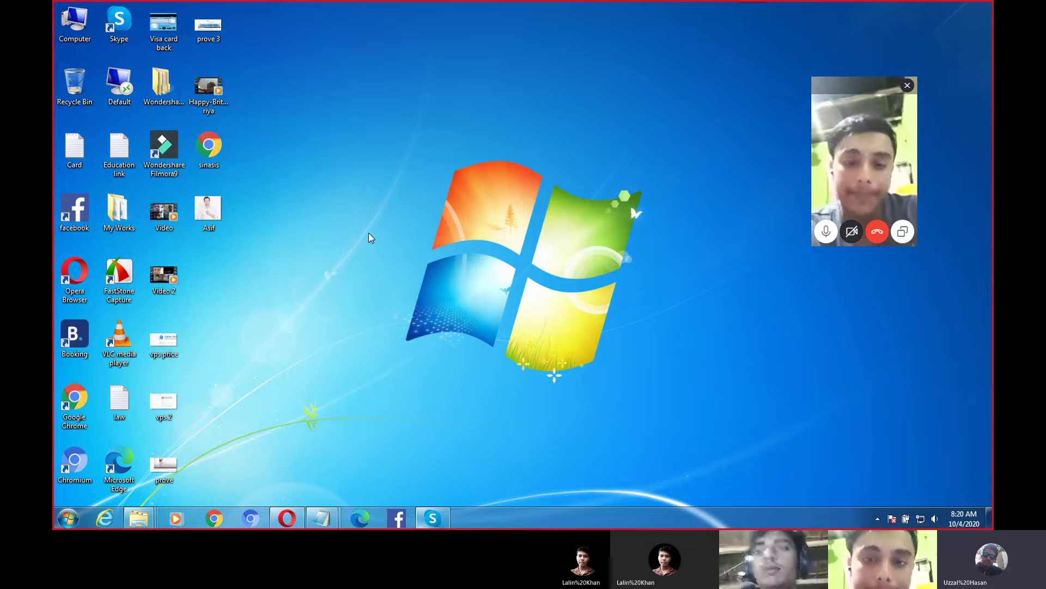
right_click(472, 50)
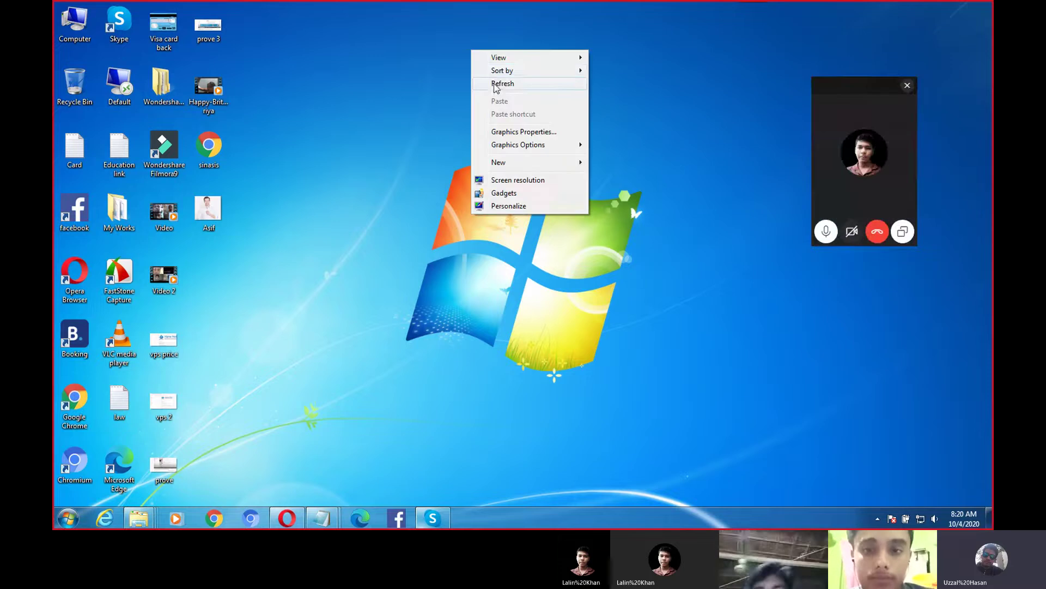
click(496, 87)
right_click(430, 90)
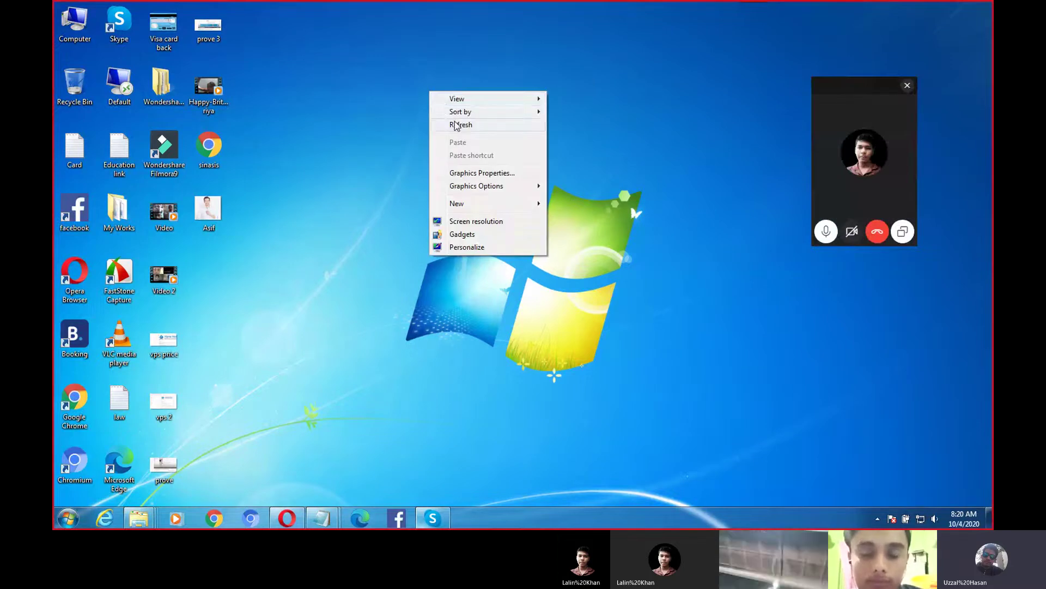
click(457, 125)
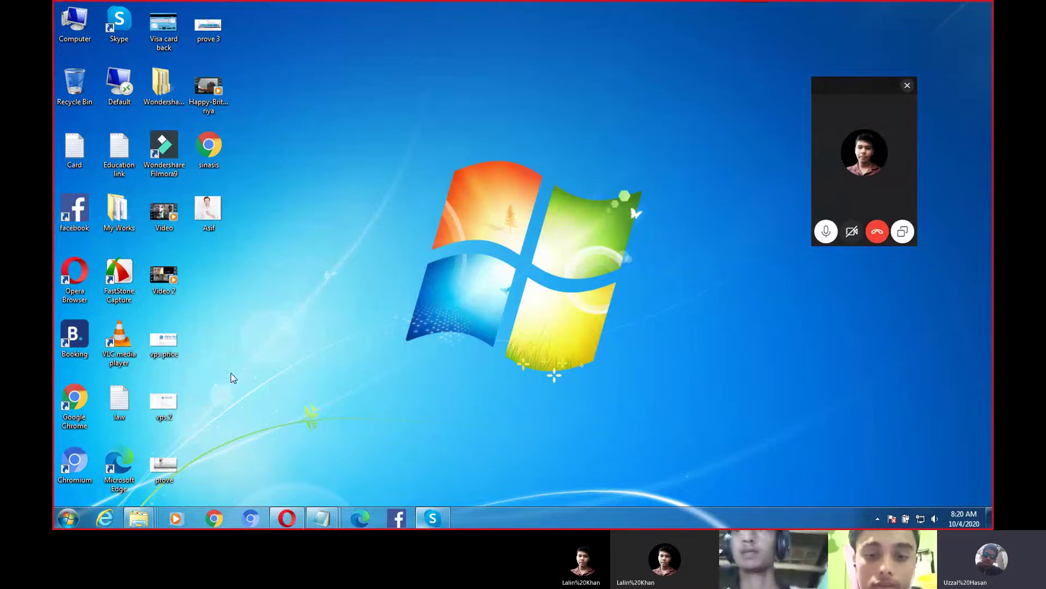
- Launch Remote Desktop Connection, log in with the account password, and accept the certificate warning
click(64, 523)
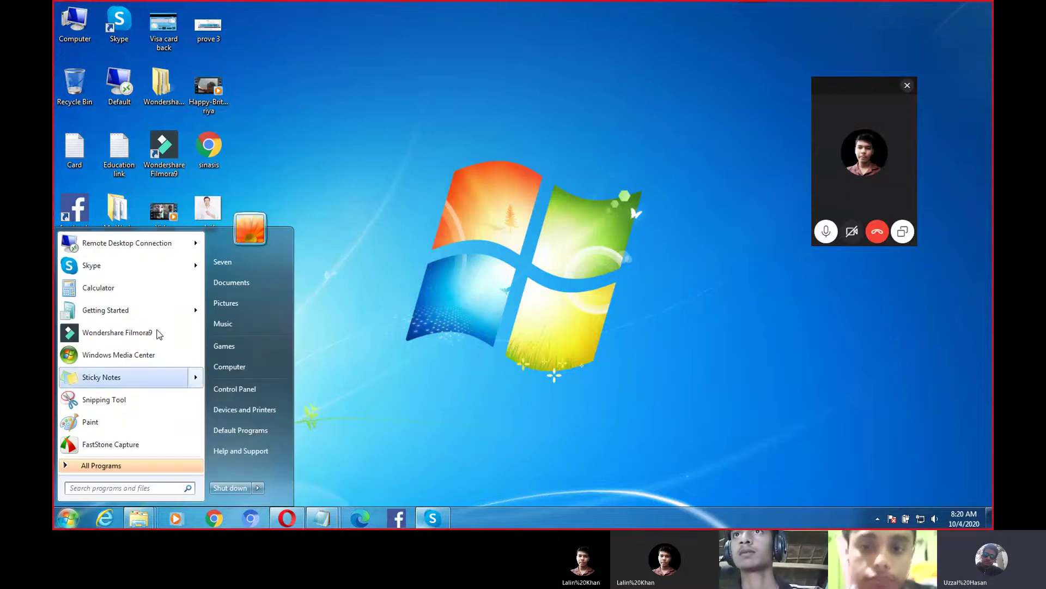
click(126, 235)
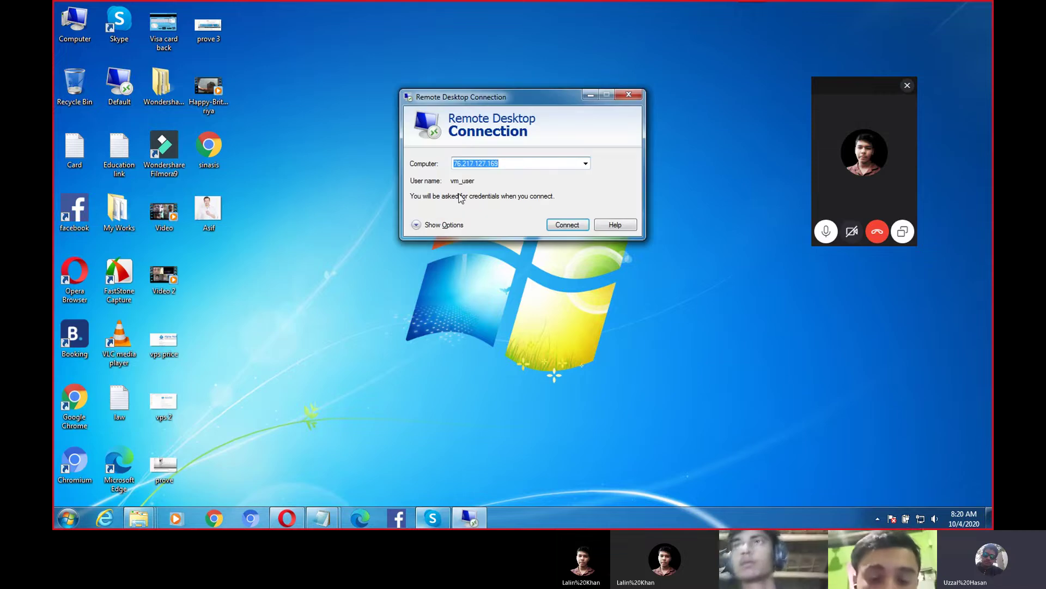
click(568, 226)
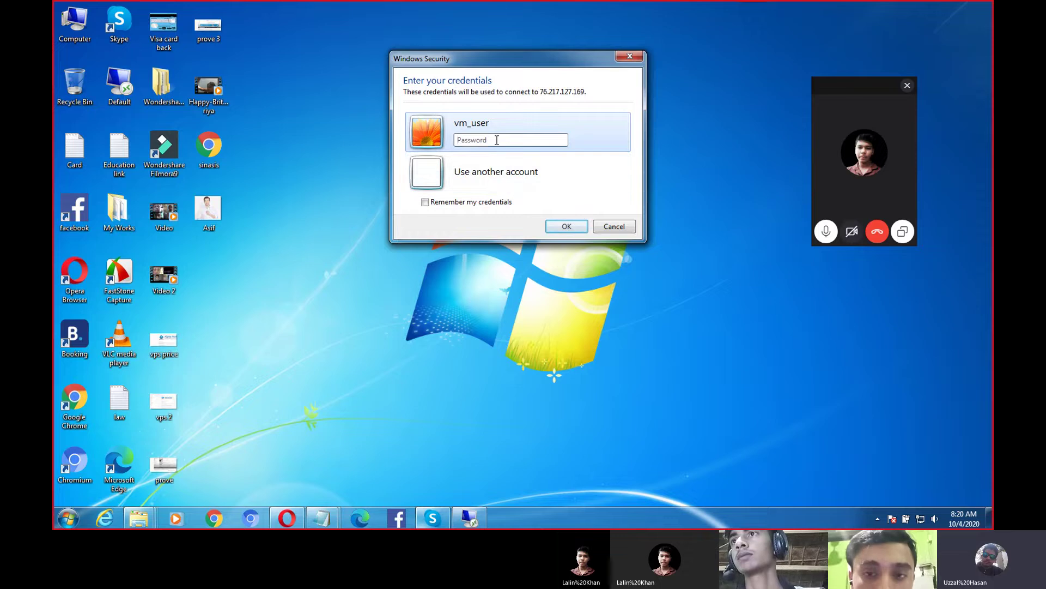
text(•••••••••••••)
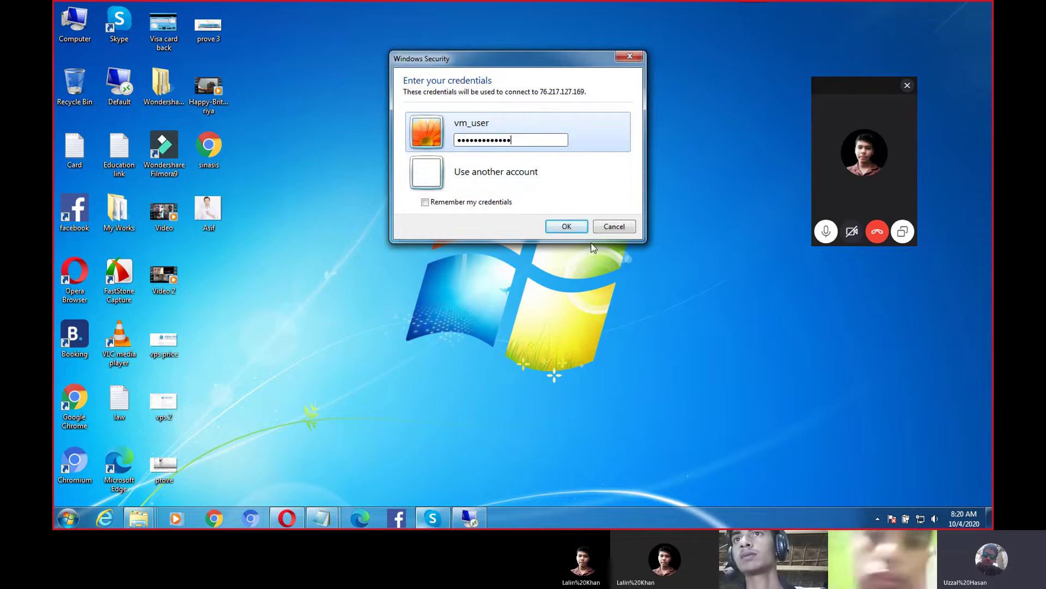
click(569, 227)
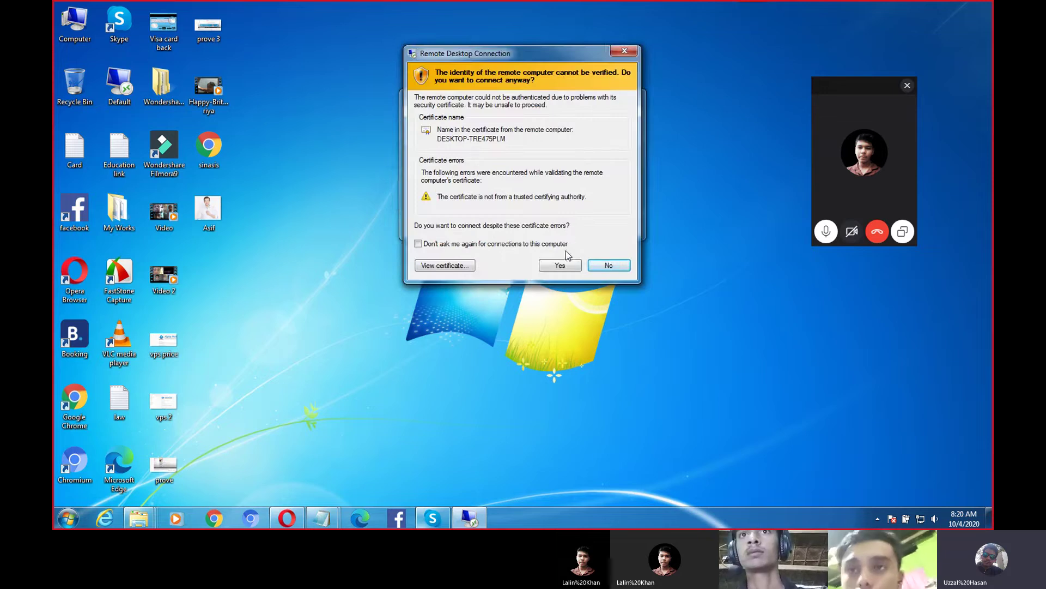
click(562, 266)
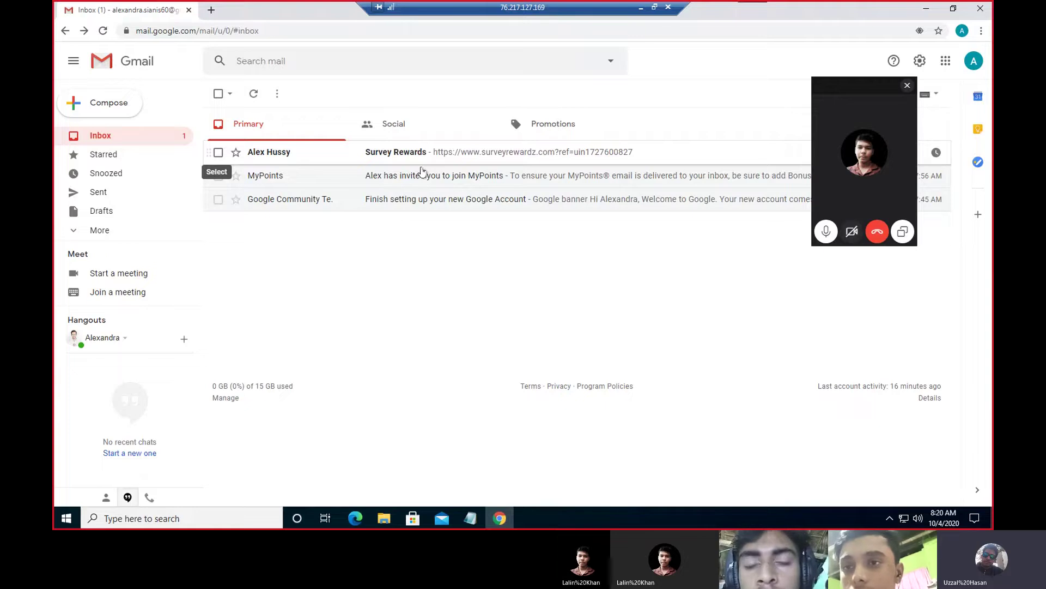
- Open the MyPoints invitation email in Gmail and accept the invite
click(423, 172)
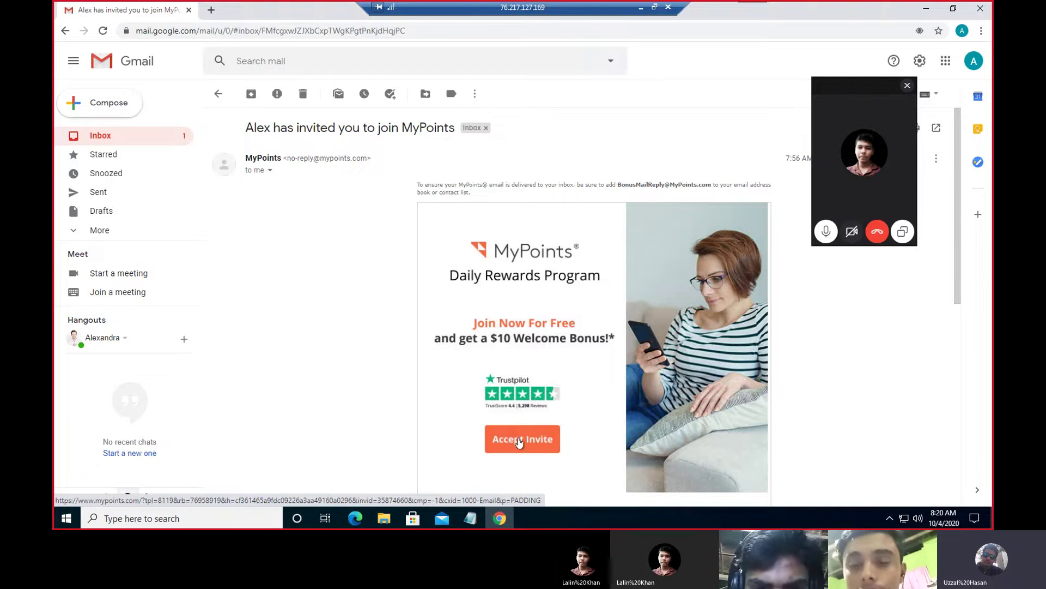
click(519, 442)
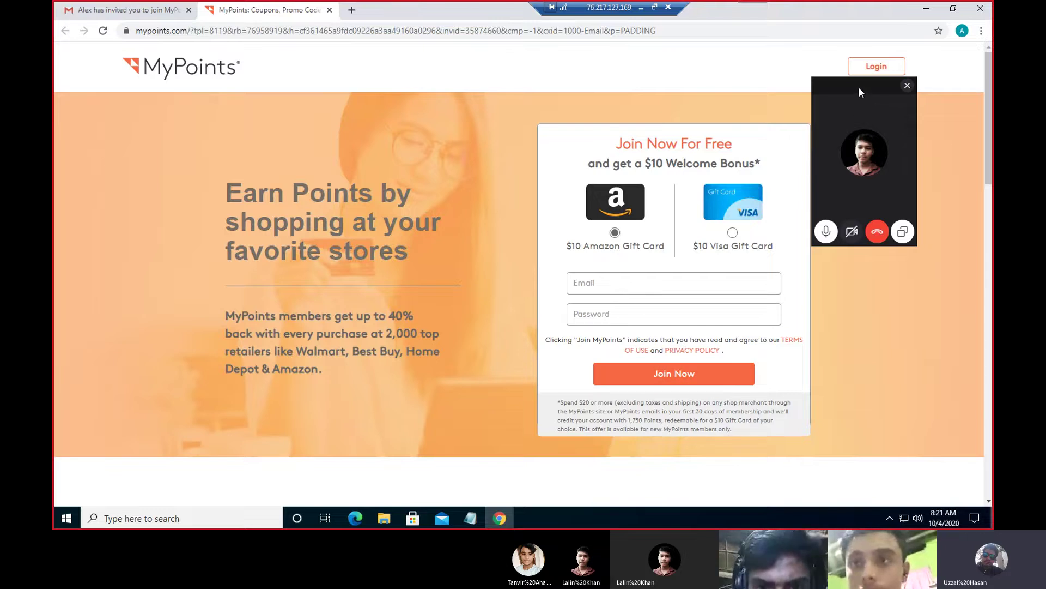
- Nudge the call tile right, minimize Chrome, then bring the MyPoints sign-up page back
drag(859, 86, 906, 95)
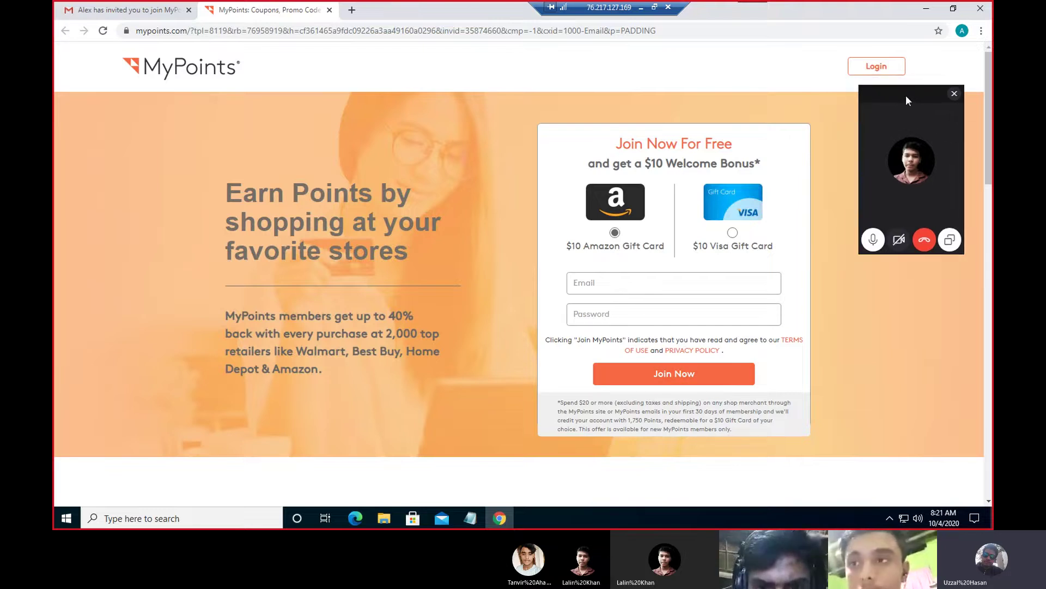
click(606, 283)
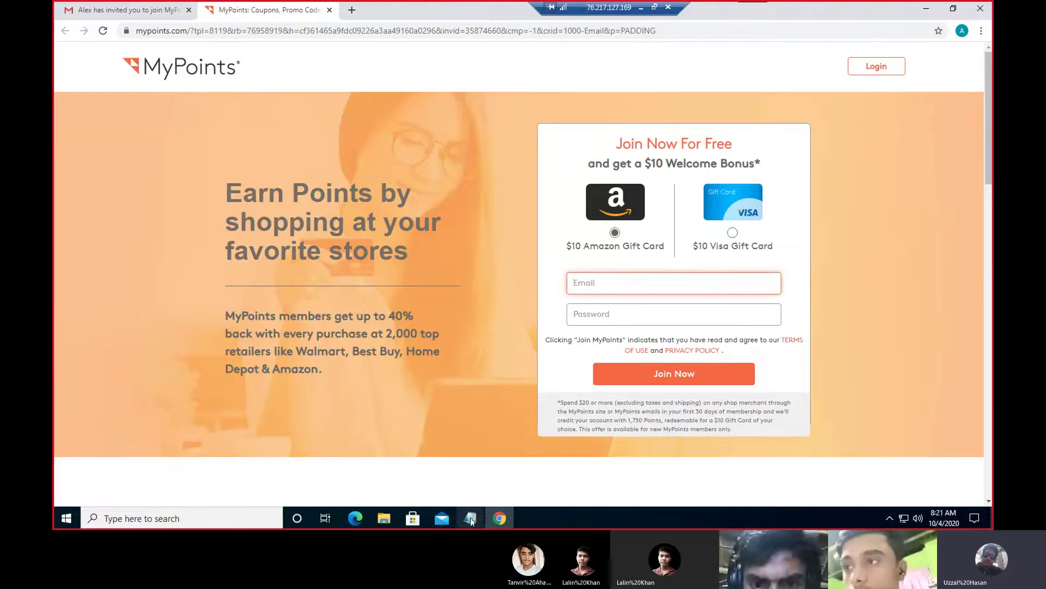
click(925, 9)
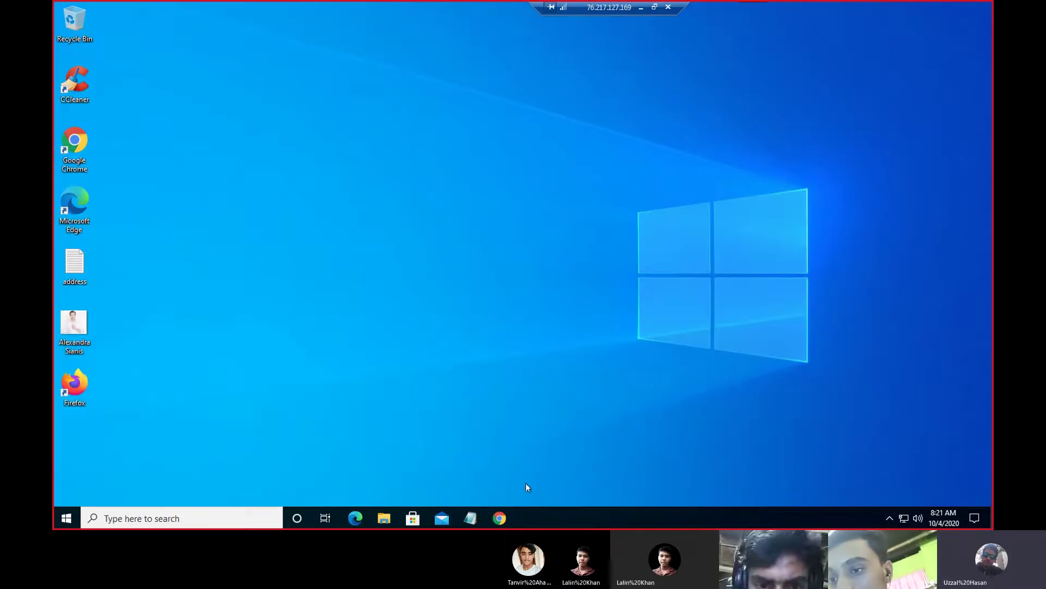
click(493, 522)
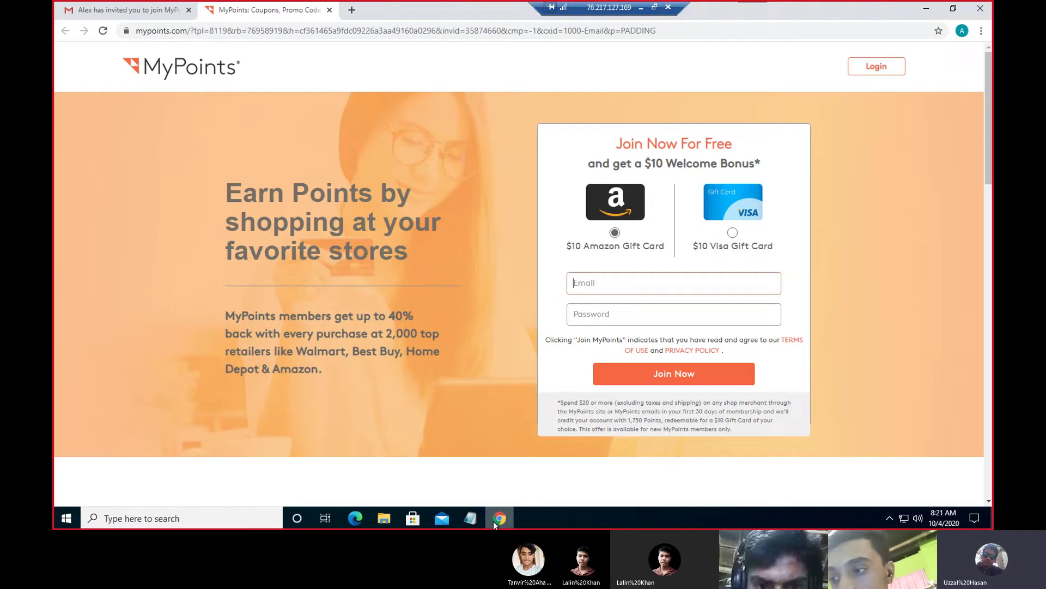
- Close three duplicate address Notepad windows and return to the form's Email field
click(472, 518)
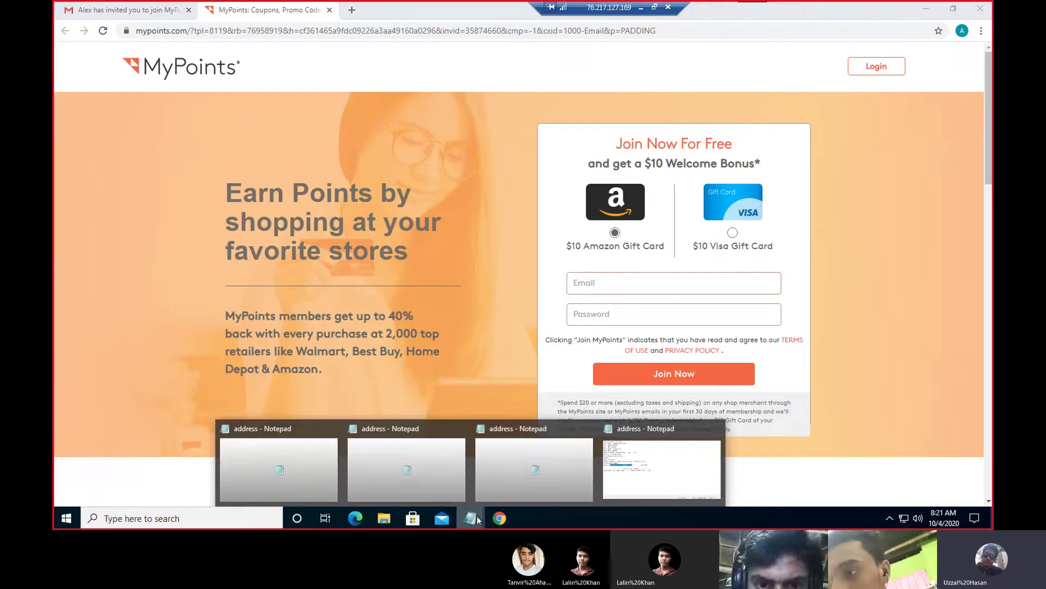
click(588, 429)
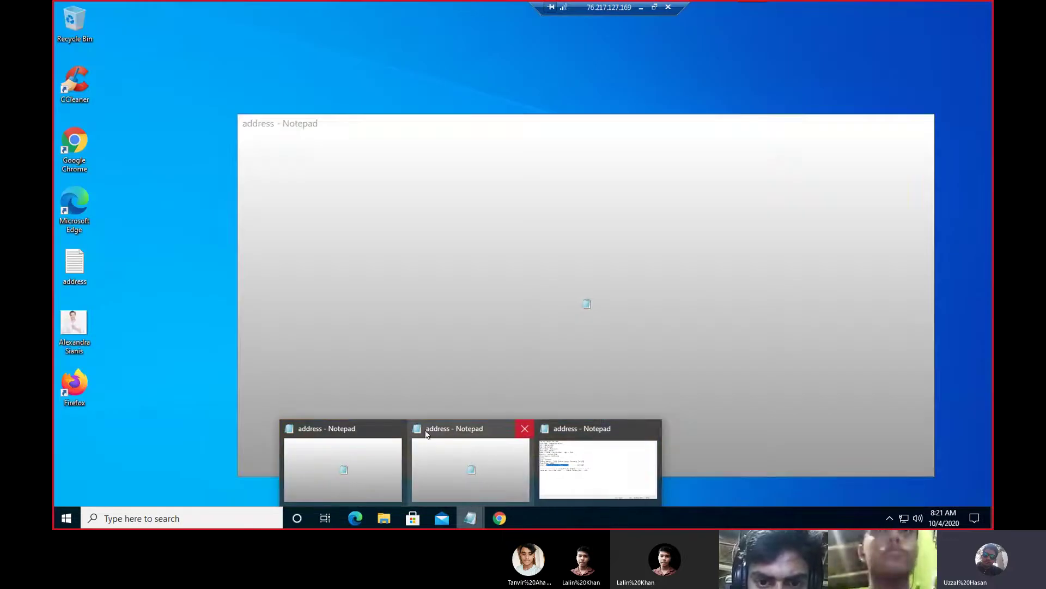
click(526, 428)
click(461, 430)
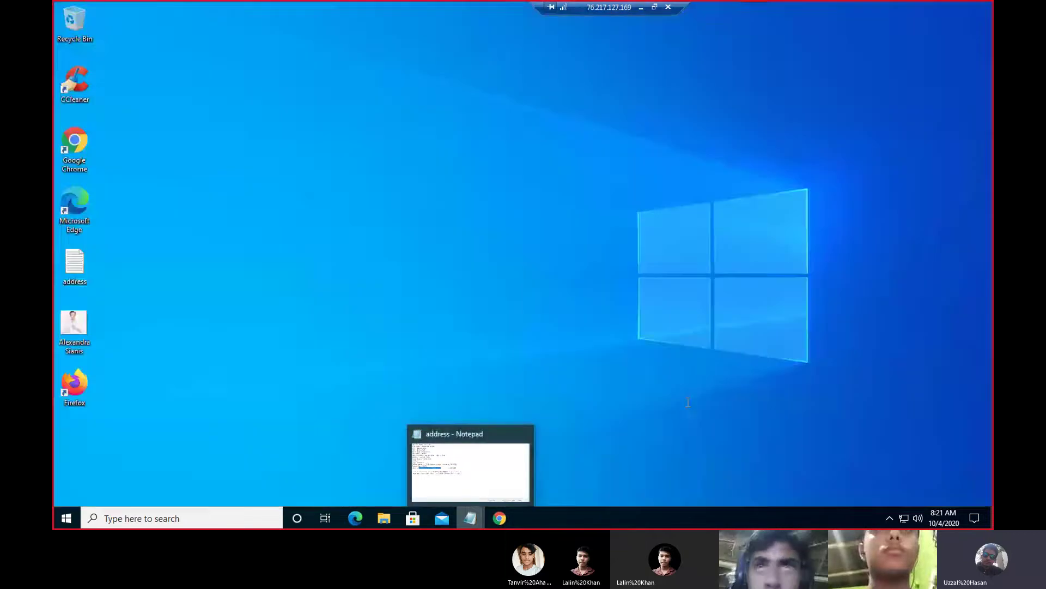
click(597, 288)
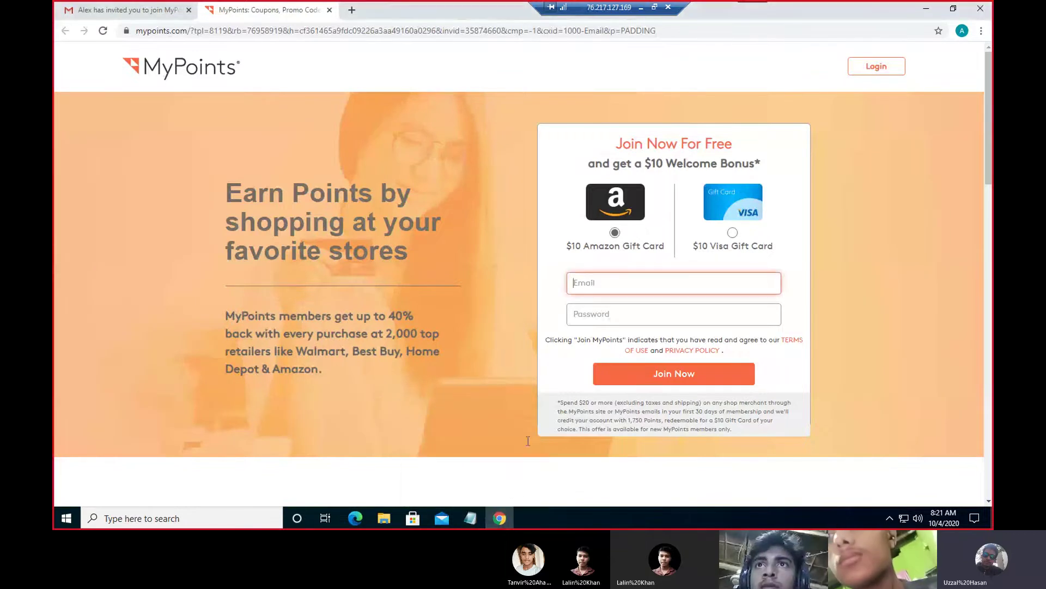
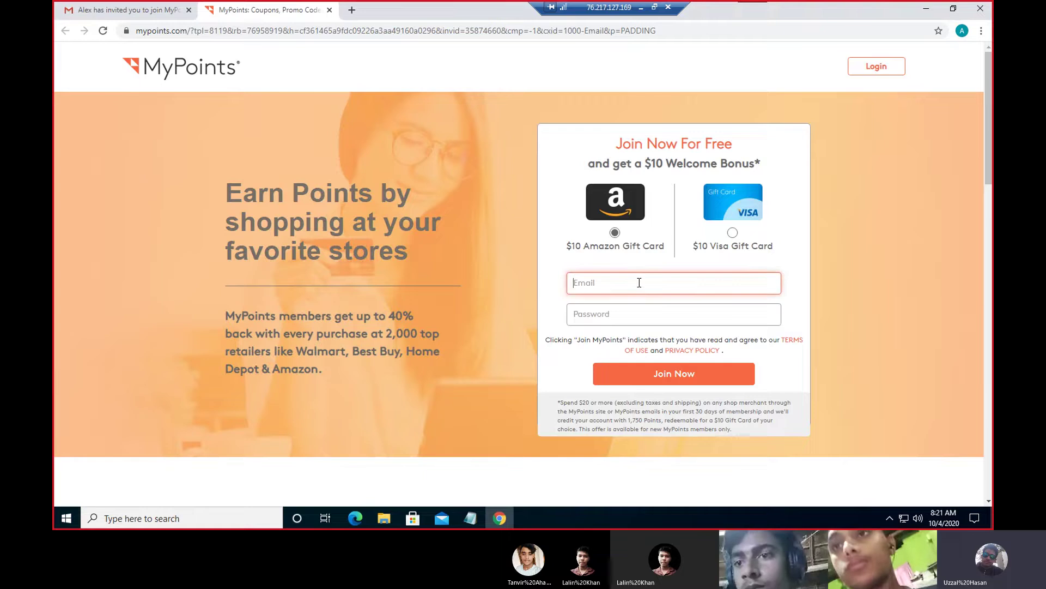
- Paste the copied e-mail address into the MyPoints sign-up Email field and select the Password field
key(ctrl+v)
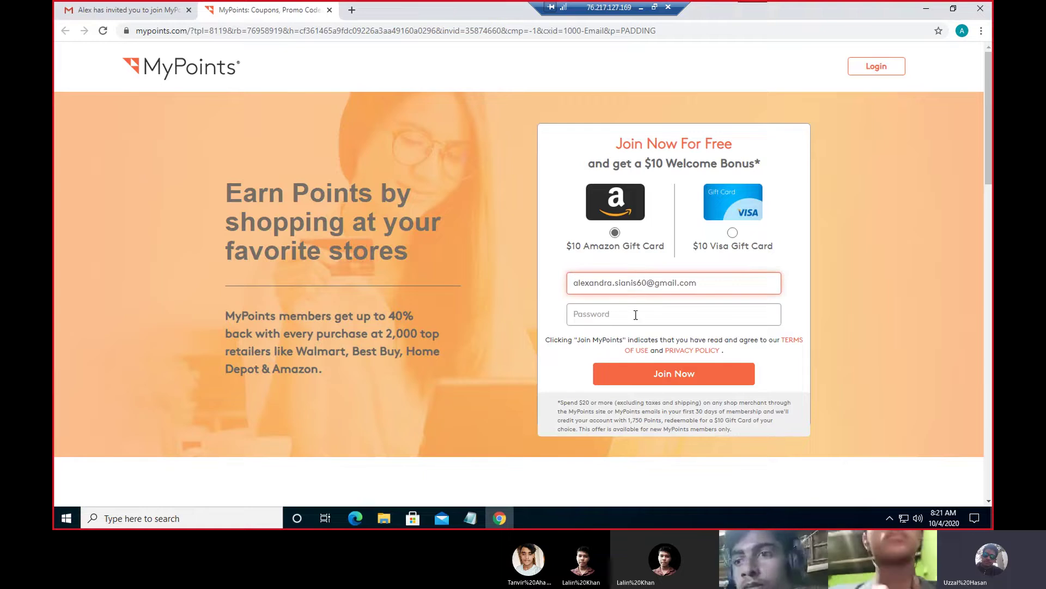
click(627, 313)
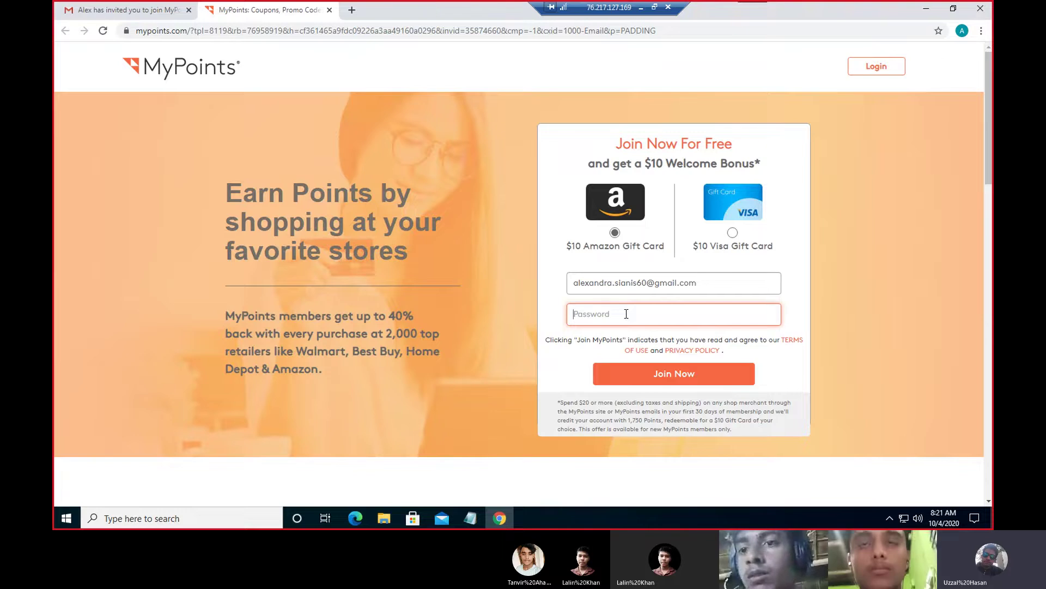
mouse_move(475, 522)
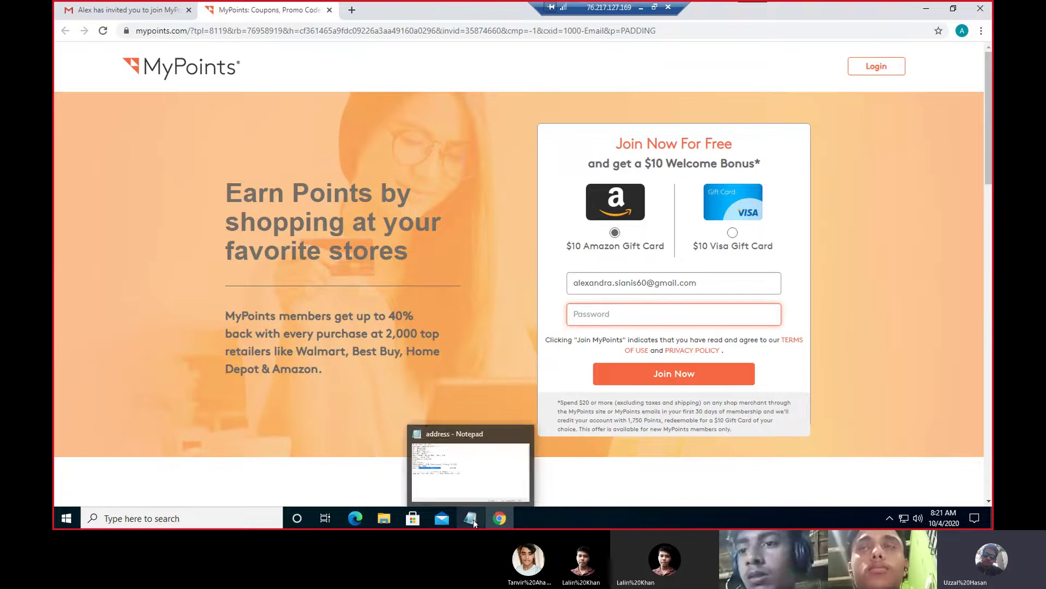
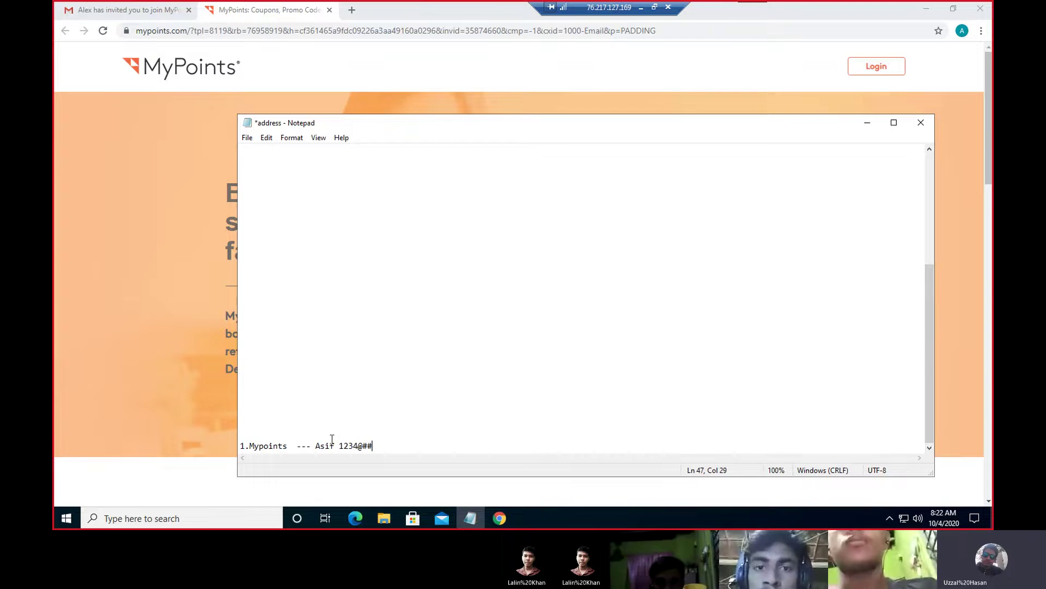
- Add a '1.Mypoints ---' line with the account name and password, then select that credential text
key(Up)
key(Up)
key(Up)
drag(366, 444, 377, 445)
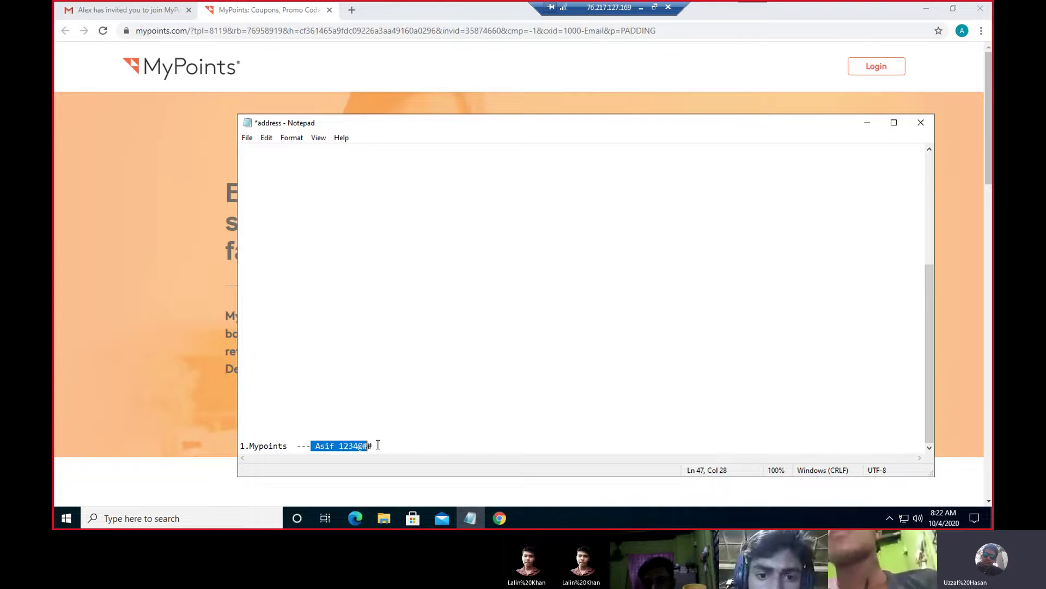
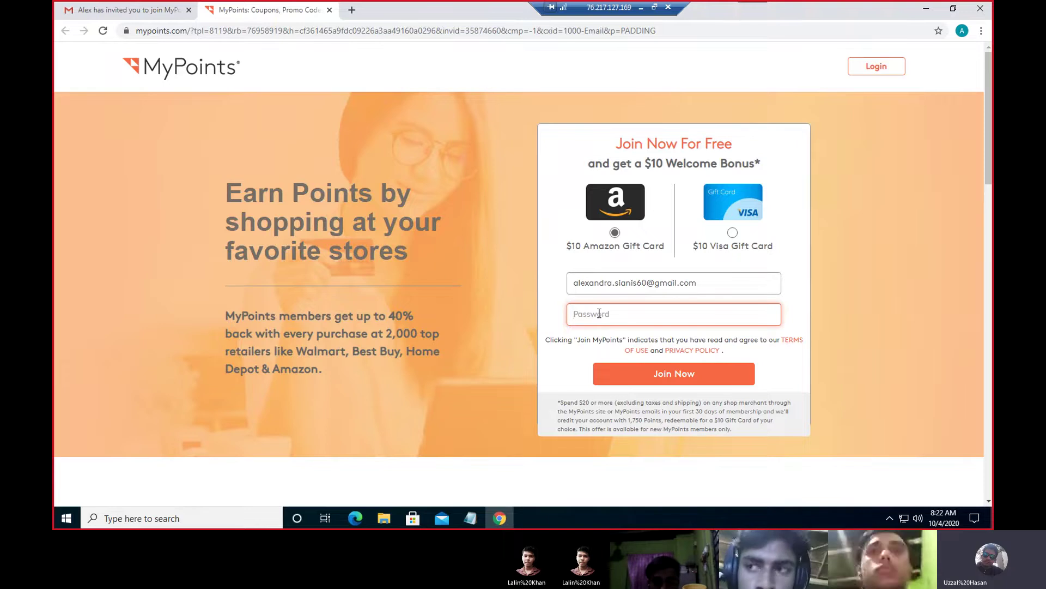
- Paste the account password into the Password field and submit; it's rejected as needing 6–12 characters
key(ctrl+v)
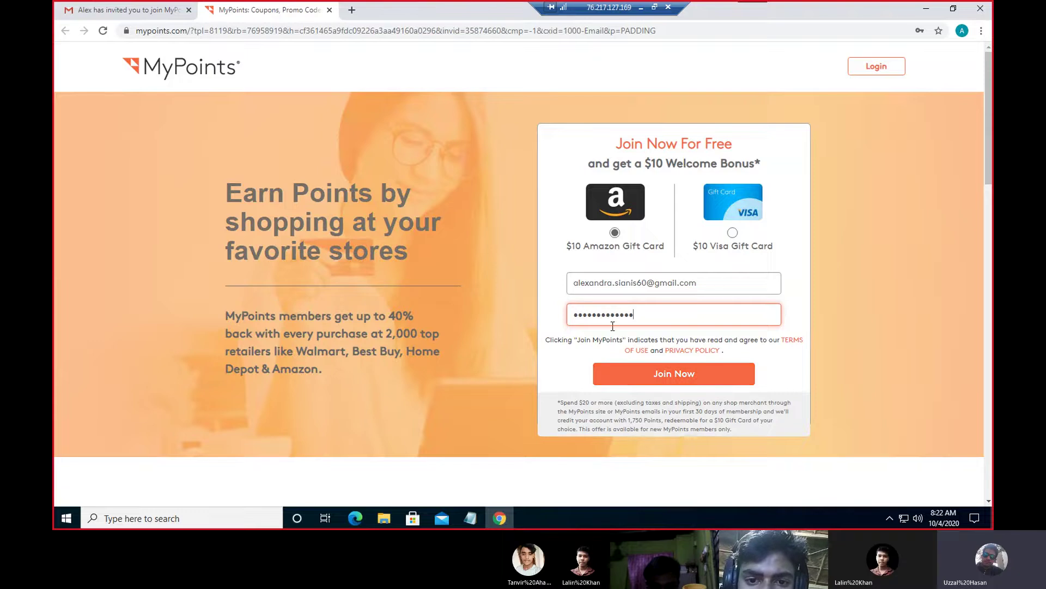
click(671, 376)
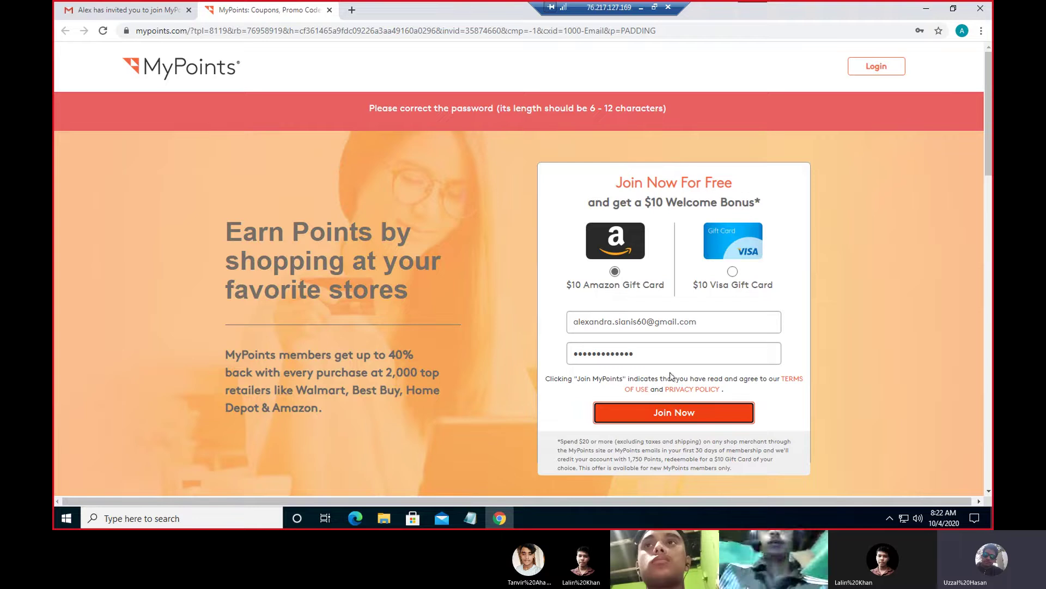
- Erase the rejected password so the MyPoints Password field is empty
click(670, 377)
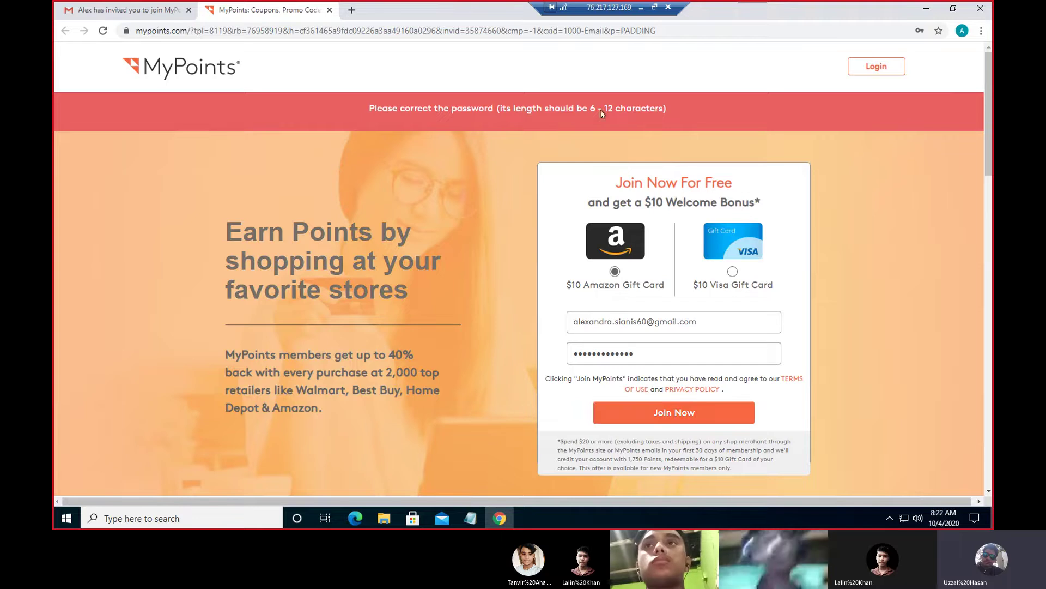
click(638, 358)
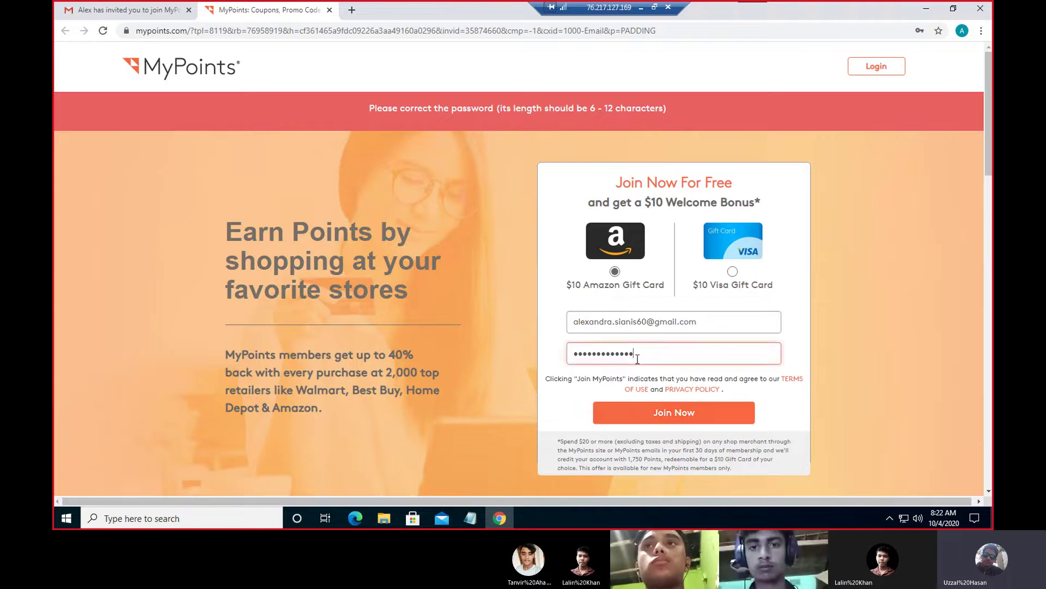
key(BackSpace)
key(BackSpace)
key(BackSpace)
key(BackSpace)
key(BackSpace)
key(BackSpace)
key(BackSpace)
key(BackSpace)
key(BackSpace)
key(BackSpace)
key(BackSpace)
key(BackSpace)
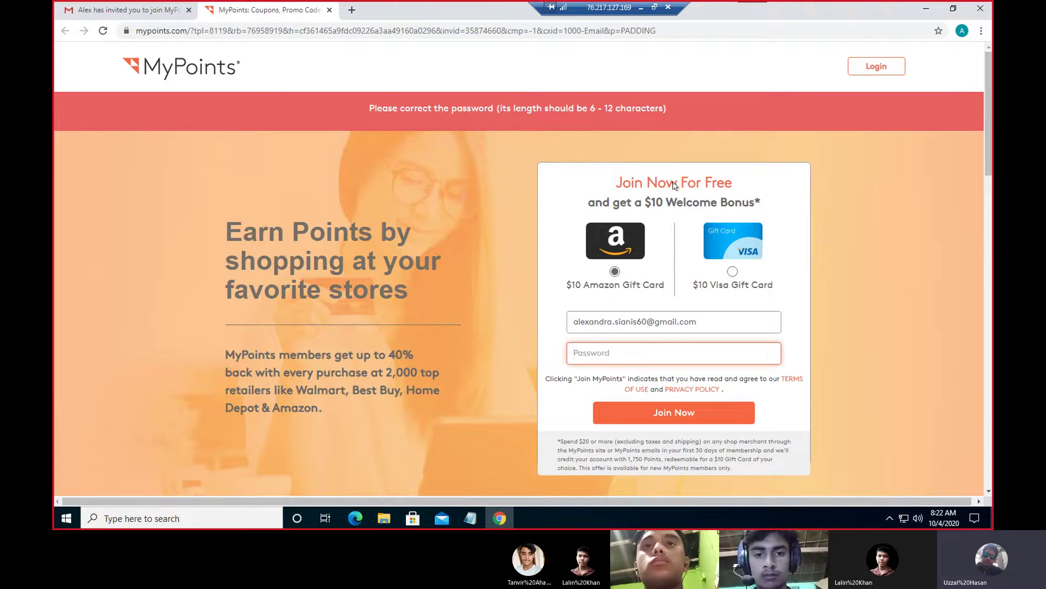
click(470, 518)
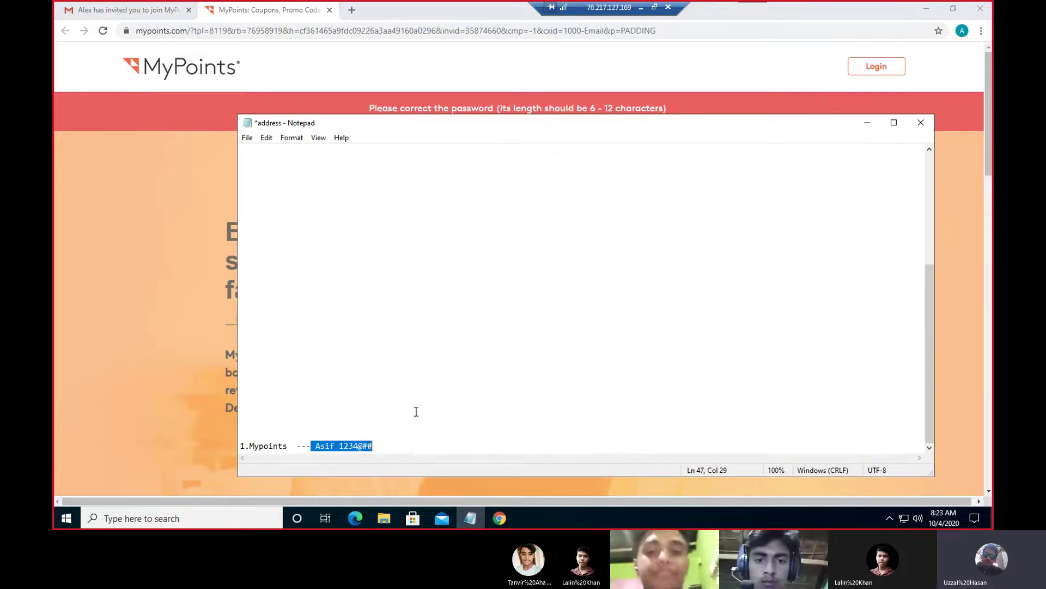
- In the Notepad notes, delete the space from the saved MyPoints password and select the revised password
click(382, 448)
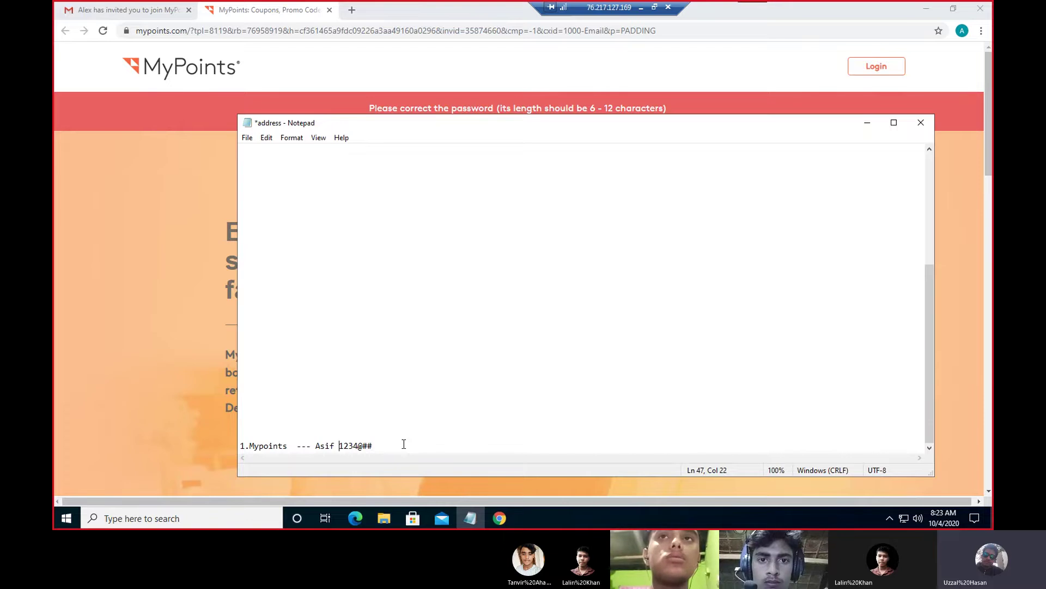
key(BackSpace)
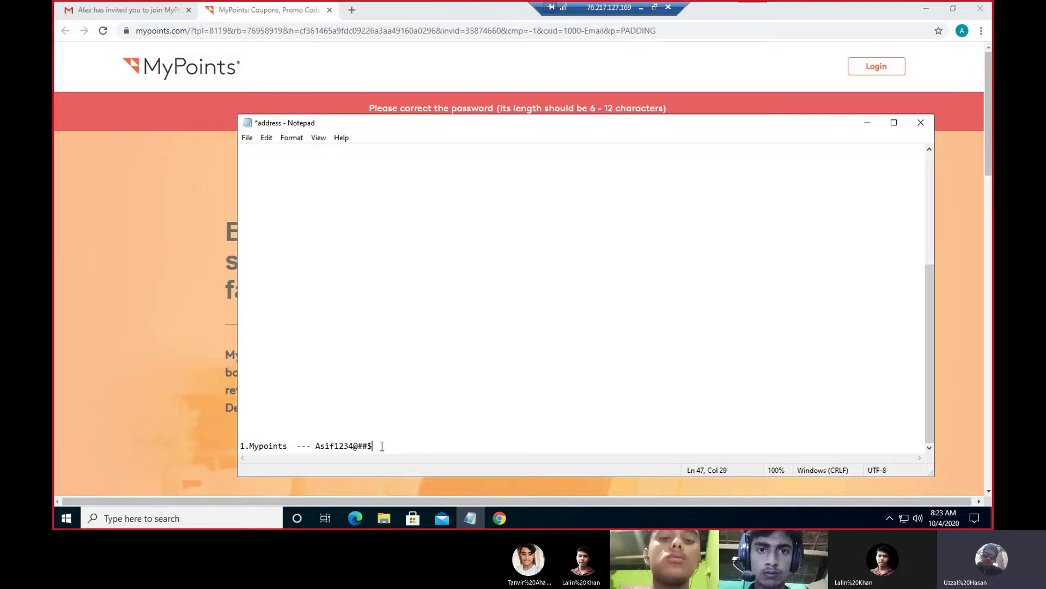
drag(316, 444, 375, 446)
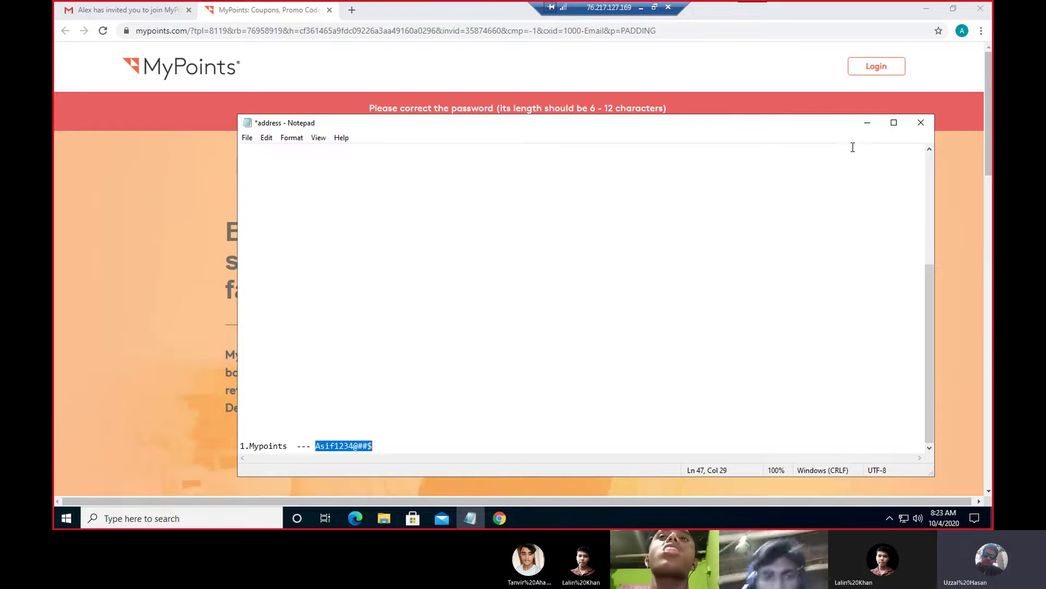
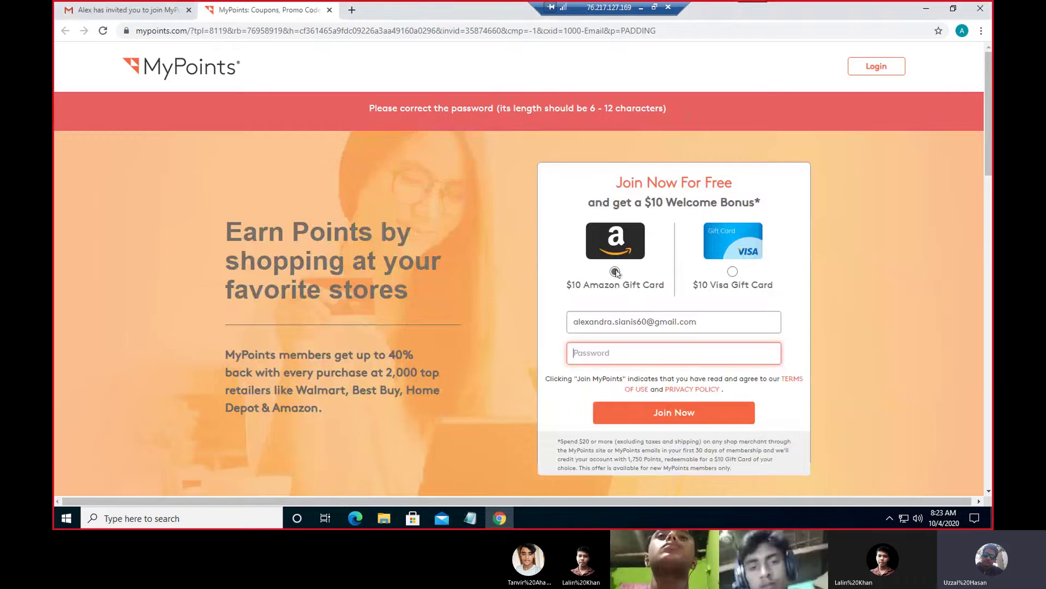
- Paste the revised 12-character password into MyPoints and submit the sign-up form
key(ctrl+v)
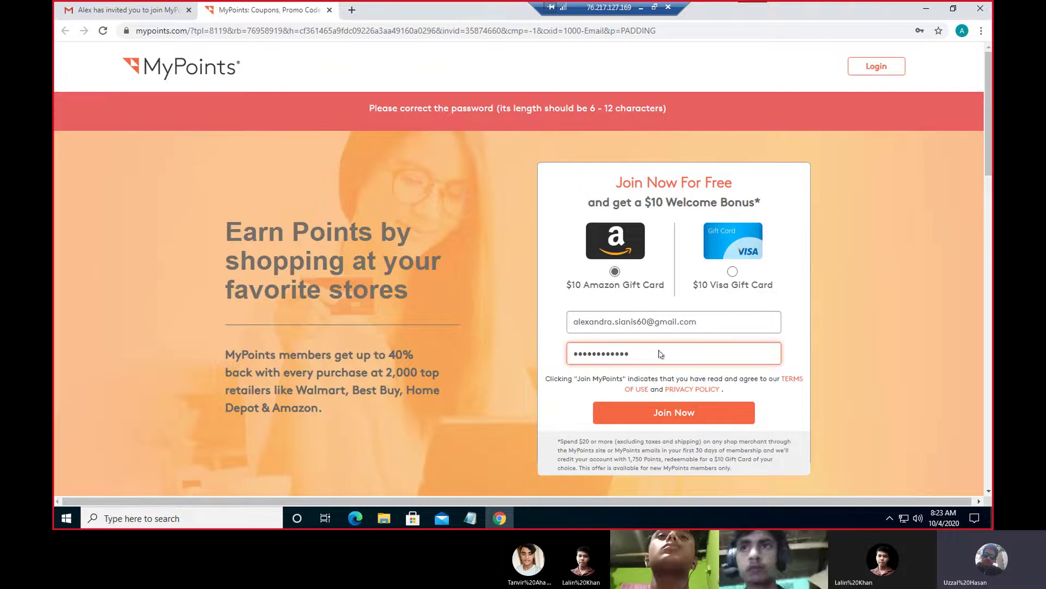
click(672, 421)
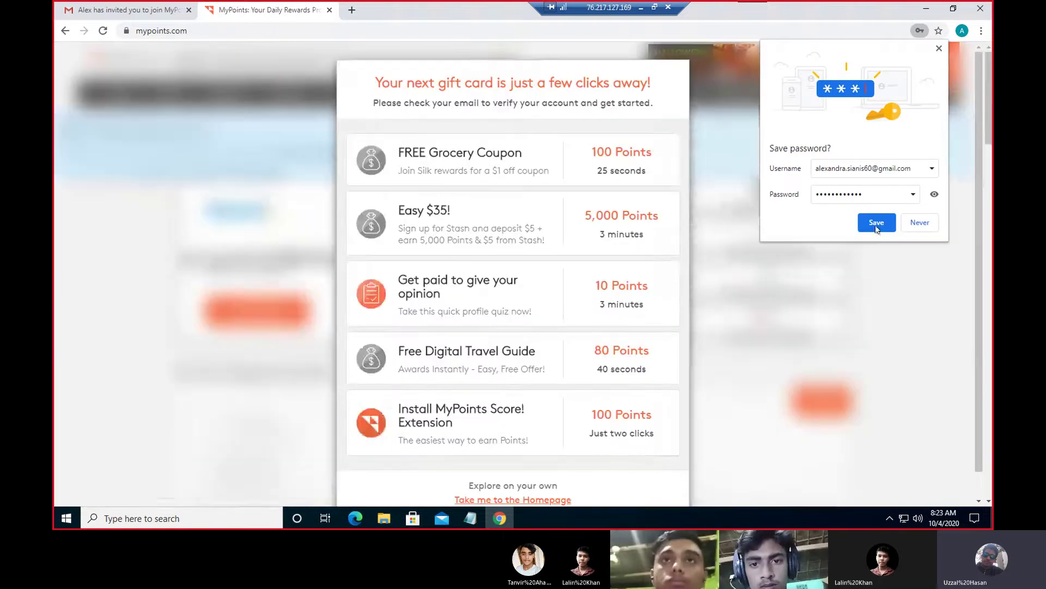
- Save the MyPoints login in Chrome, turn on sync, and open the Score extension offer
click(877, 223)
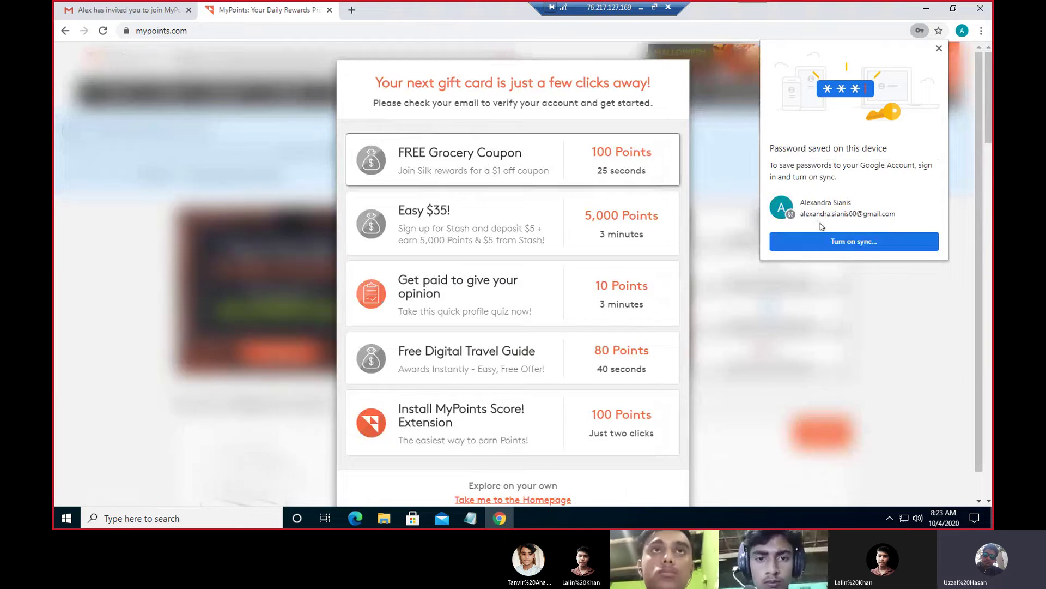
click(854, 242)
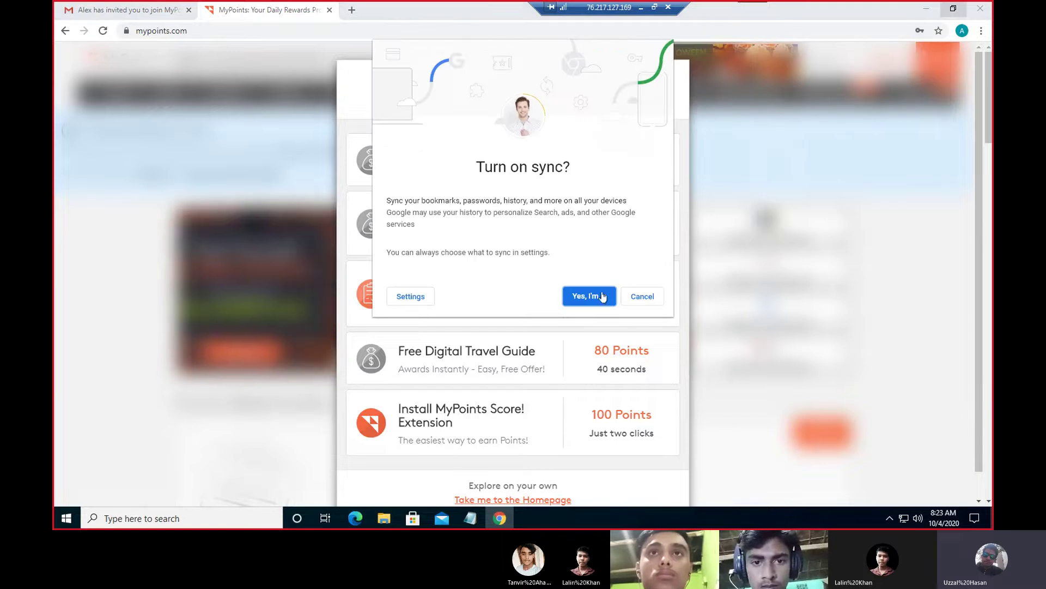
click(594, 296)
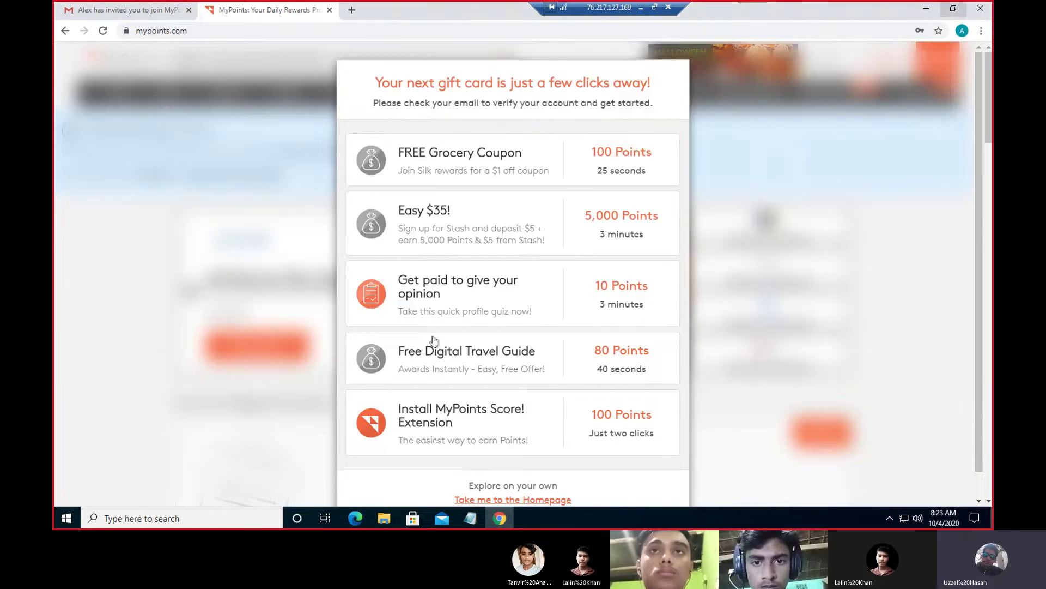
scroll(677, 357, down, 1)
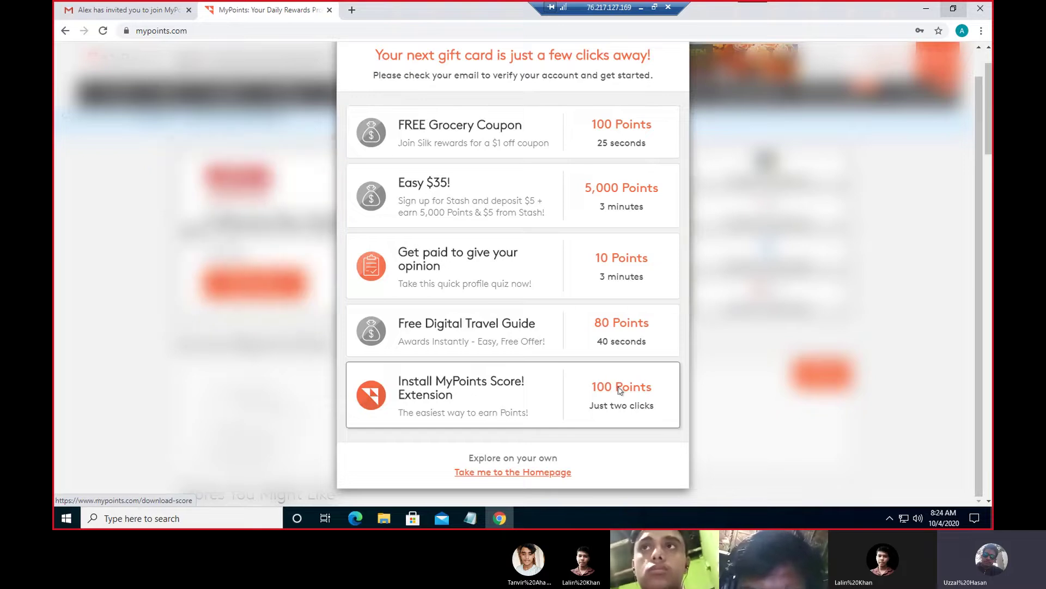
click(620, 391)
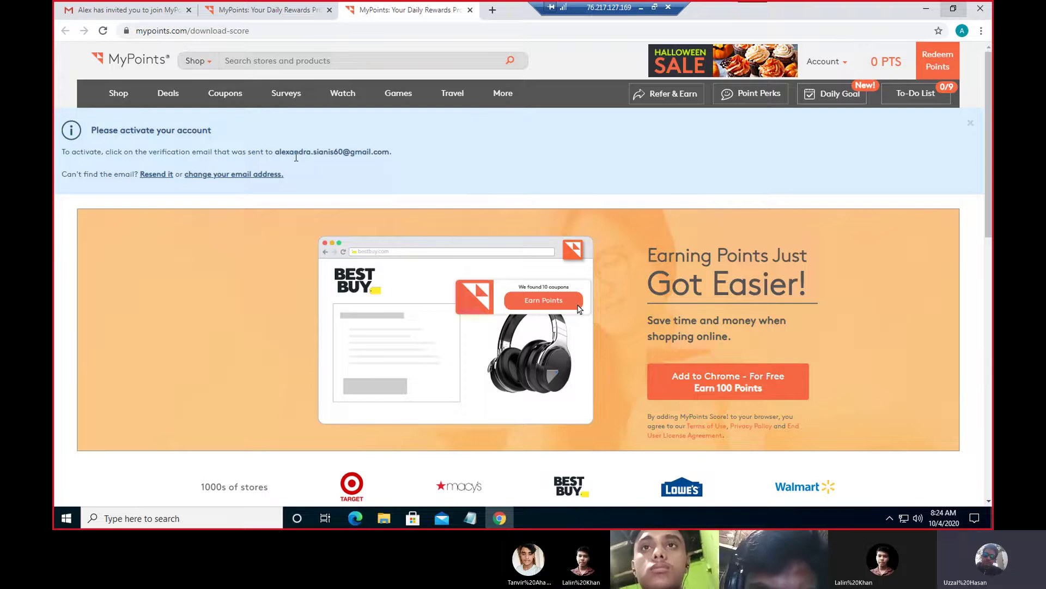
- Open the 'Activate Your MyPoints Account' email, scroll to Verify Now, and minimize the session
click(147, 10)
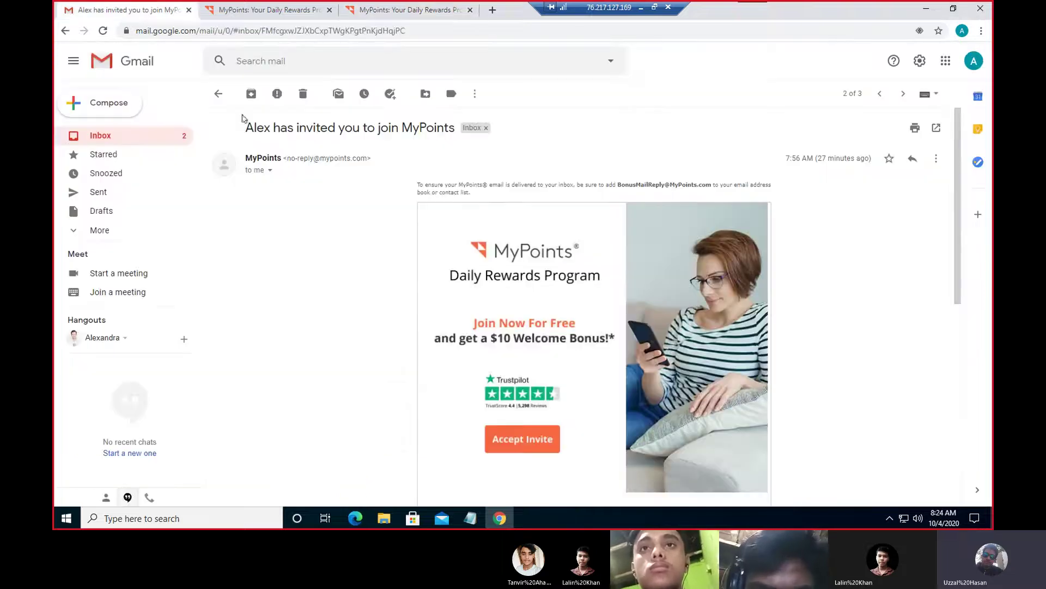
click(59, 31)
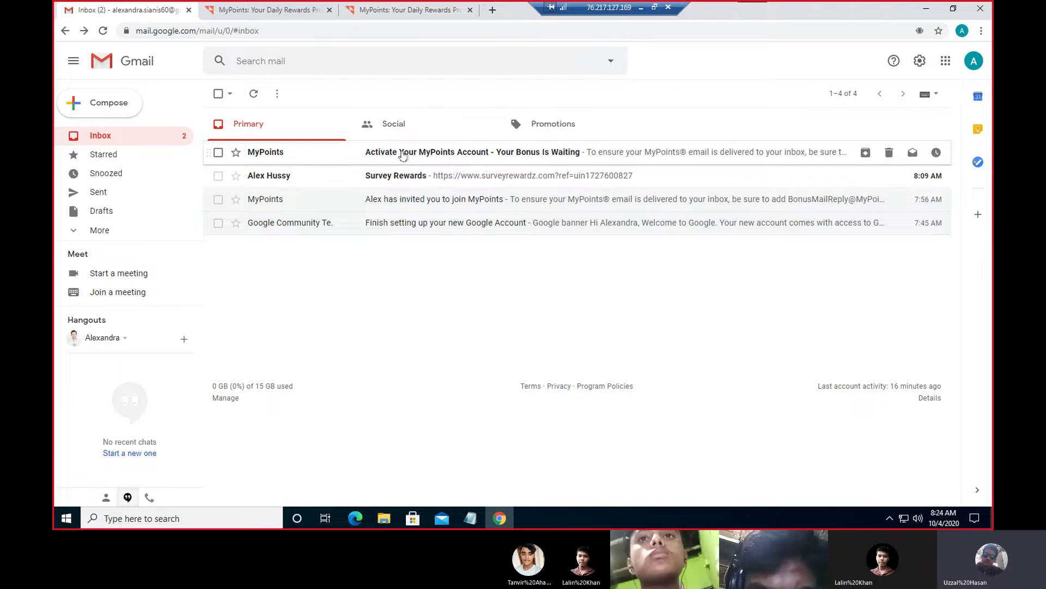
click(430, 154)
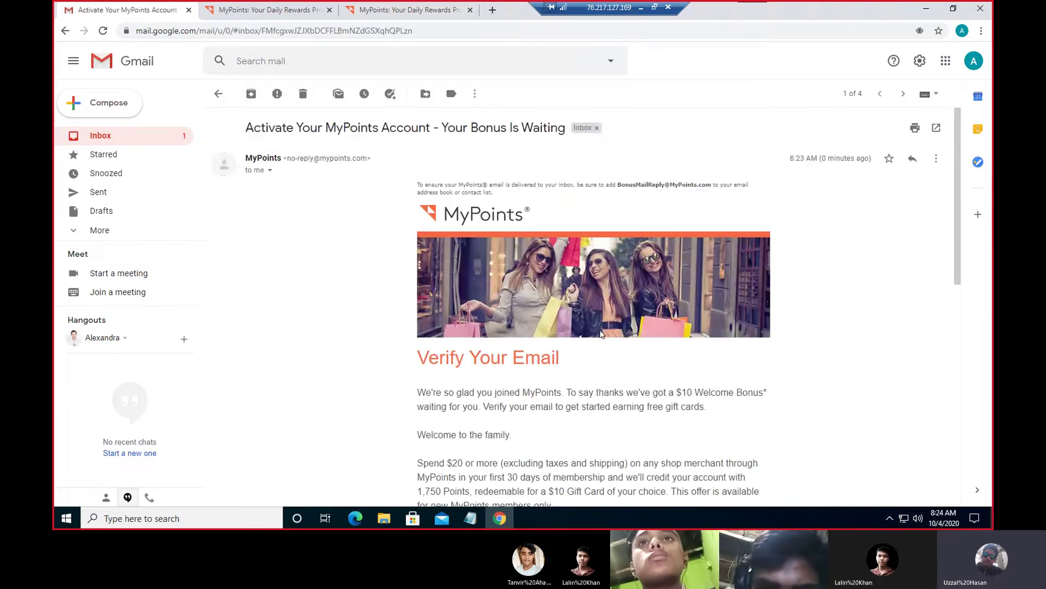
scroll(601, 334, down, 2)
scroll(602, 334, down, 1)
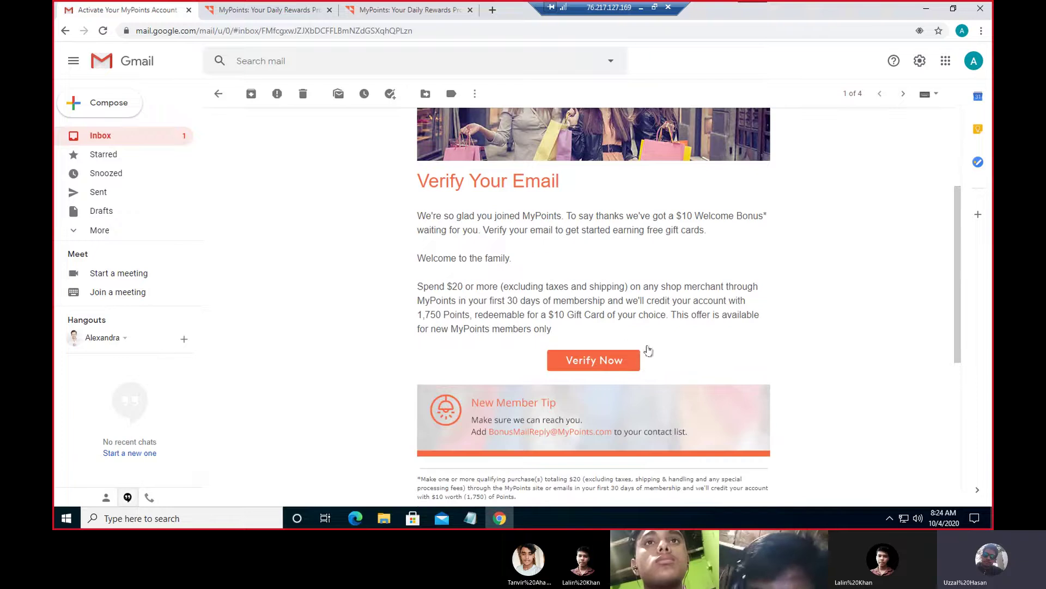
scroll(595, 363, down, 1)
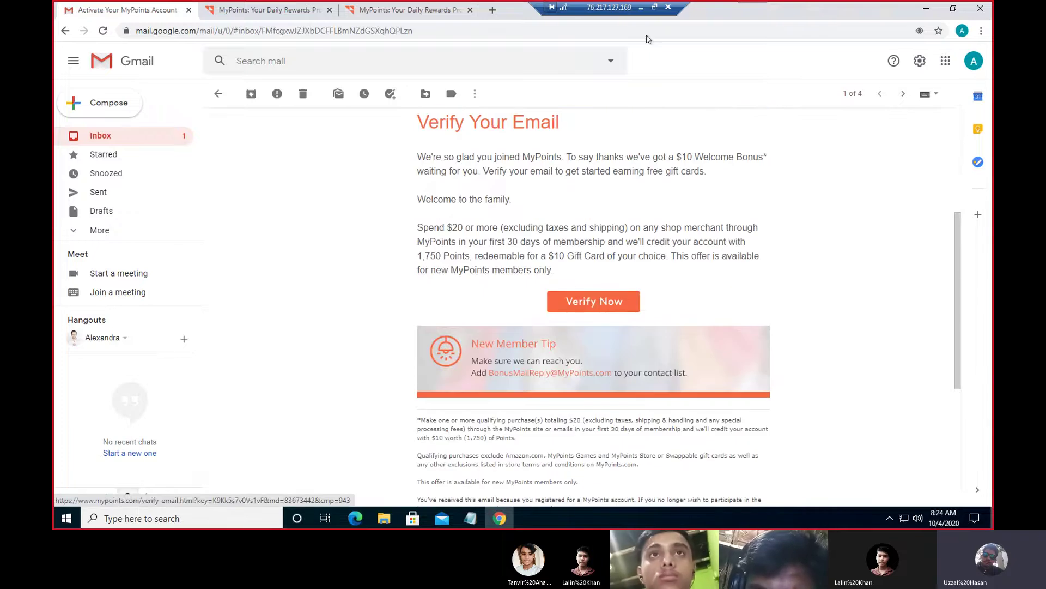
click(640, 10)
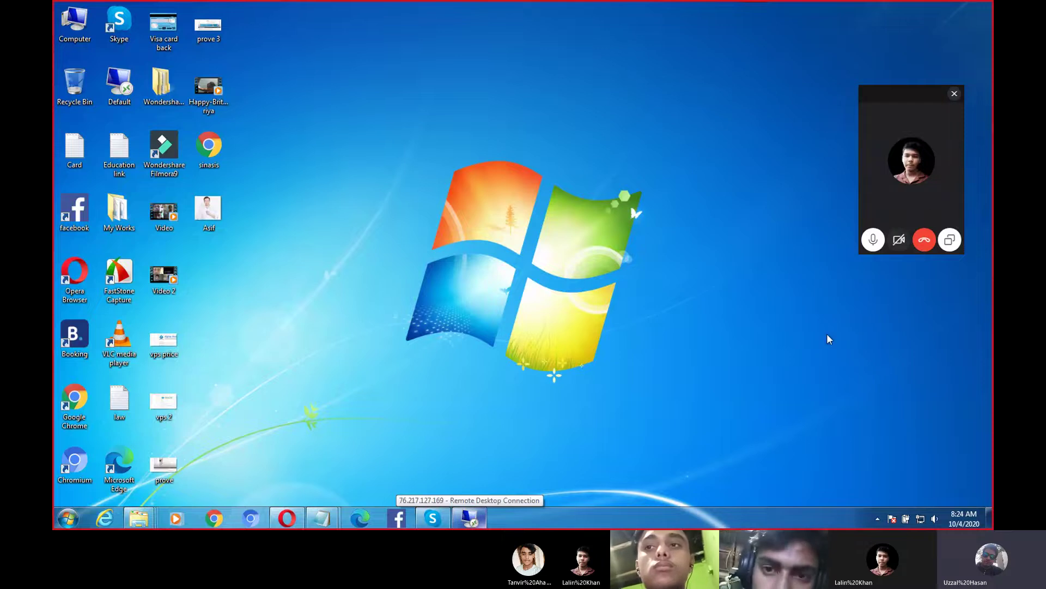
- Mute the Skype microphone, return to the remote session, and verify the MyPoints email
click(873, 240)
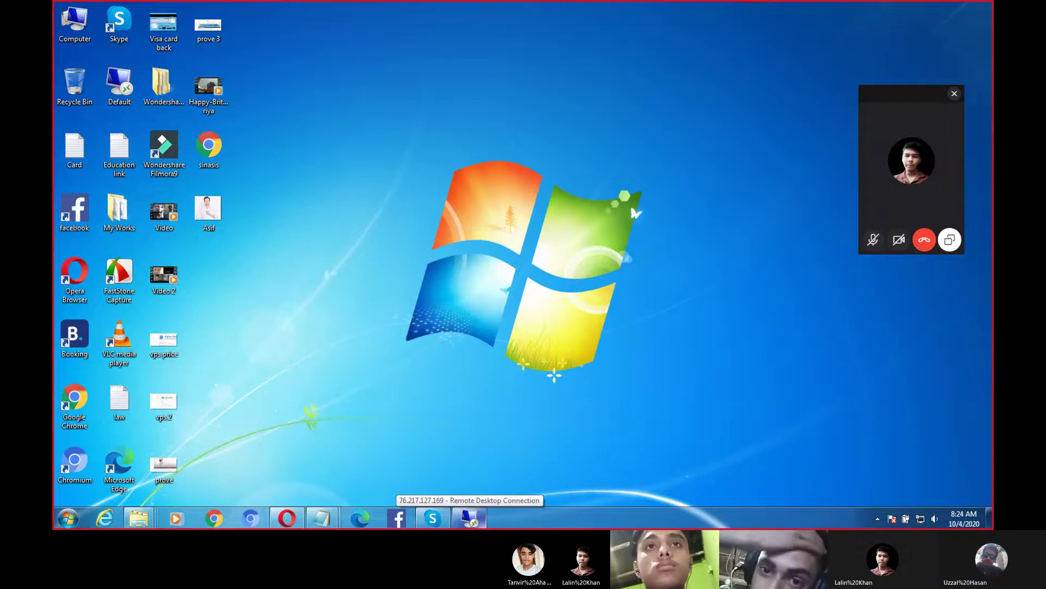
click(478, 525)
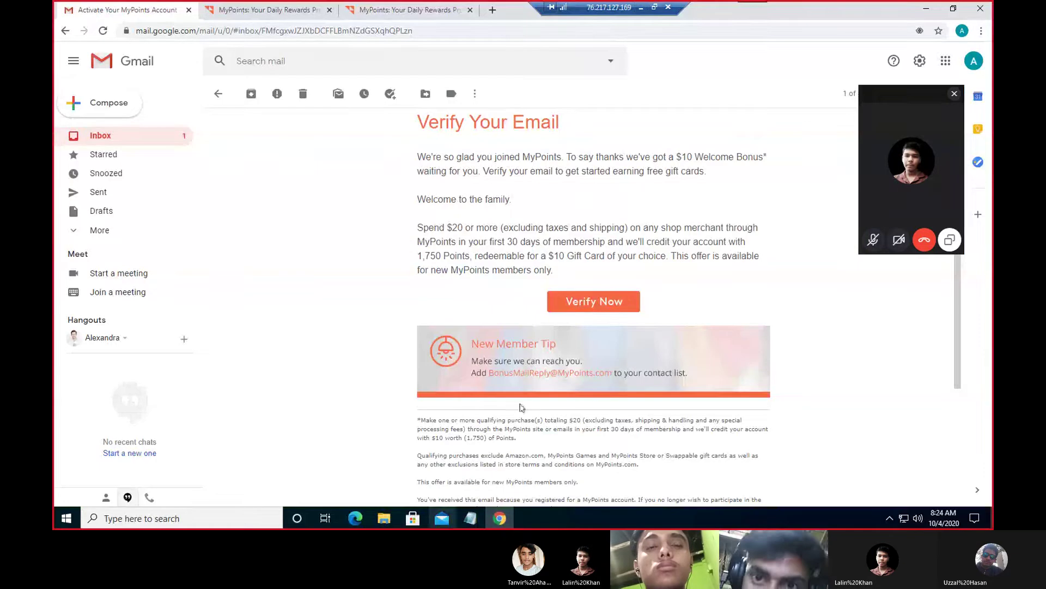
click(589, 309)
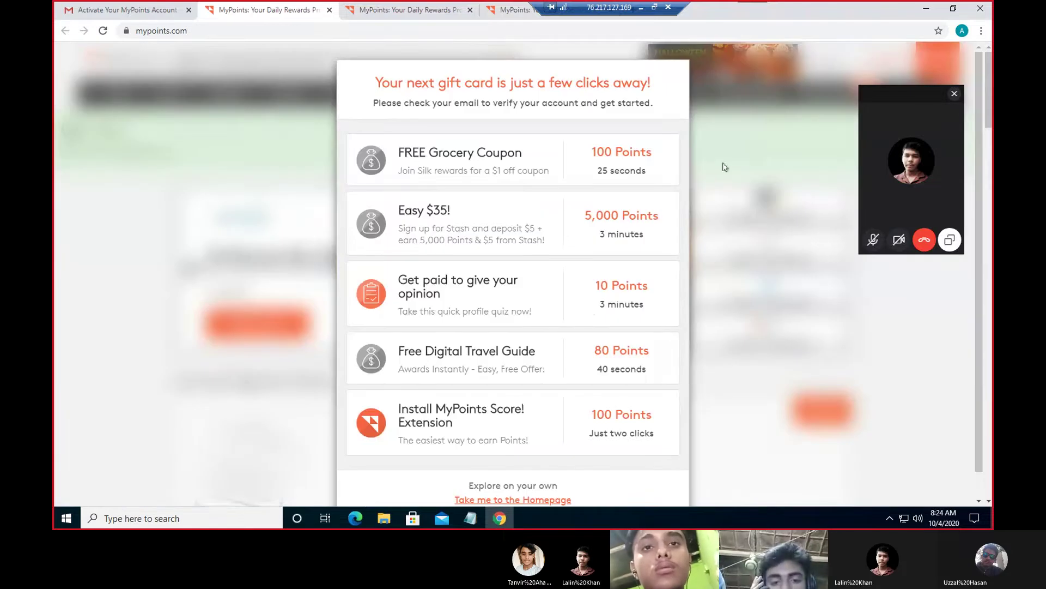
- Add the MyPoints Score extension to Chrome from the Web Store to earn 100 points
drag(592, 7, 720, 5)
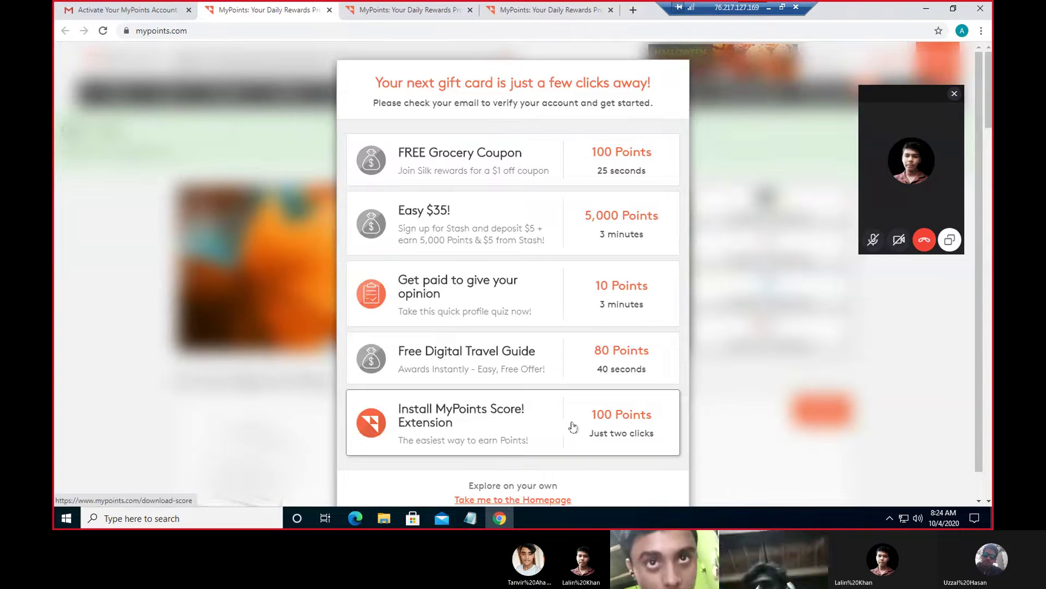
click(602, 427)
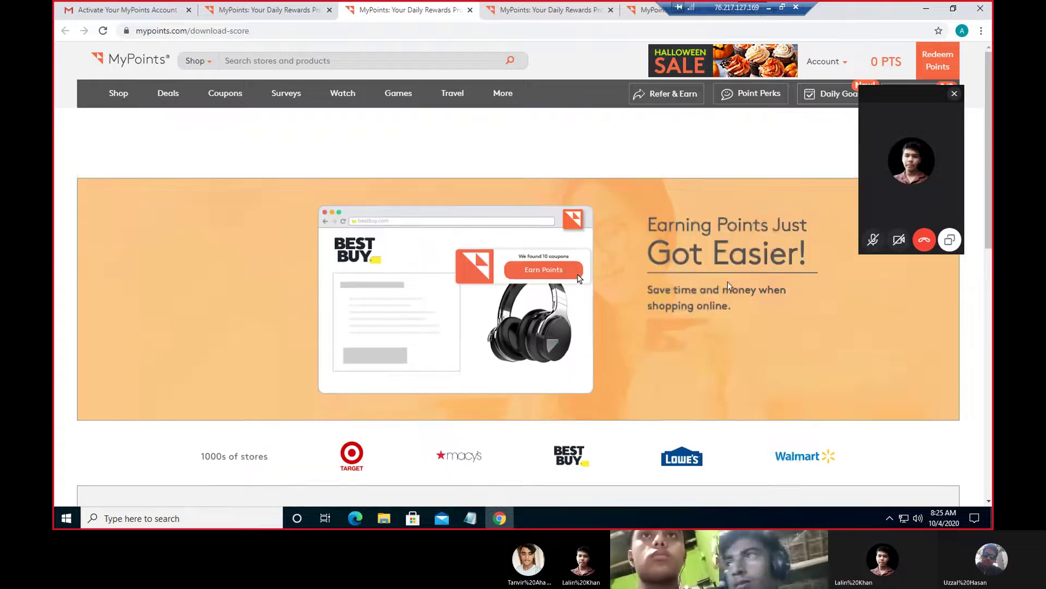
click(728, 282)
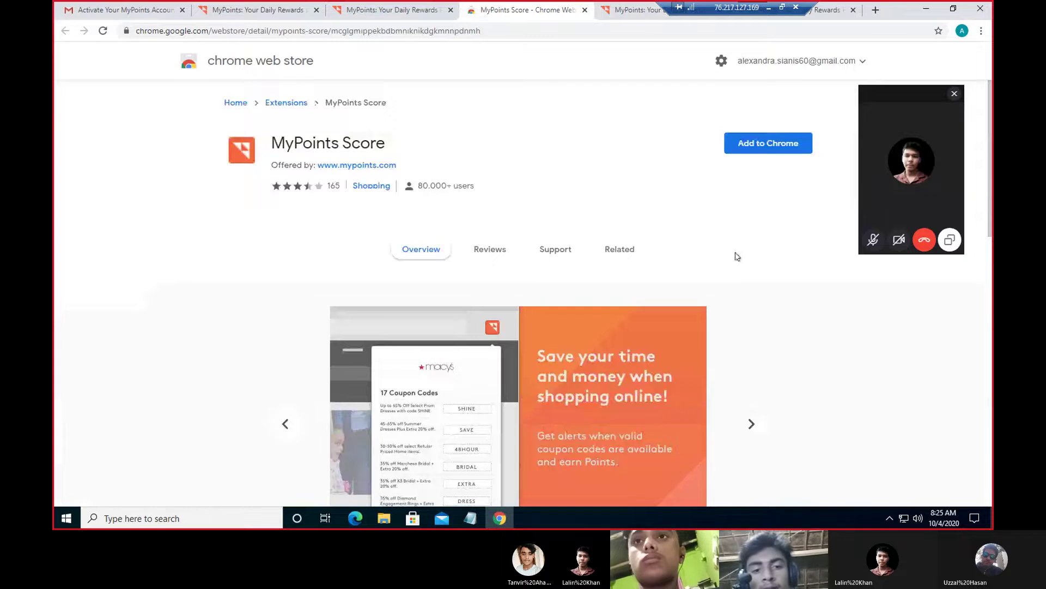
click(768, 143)
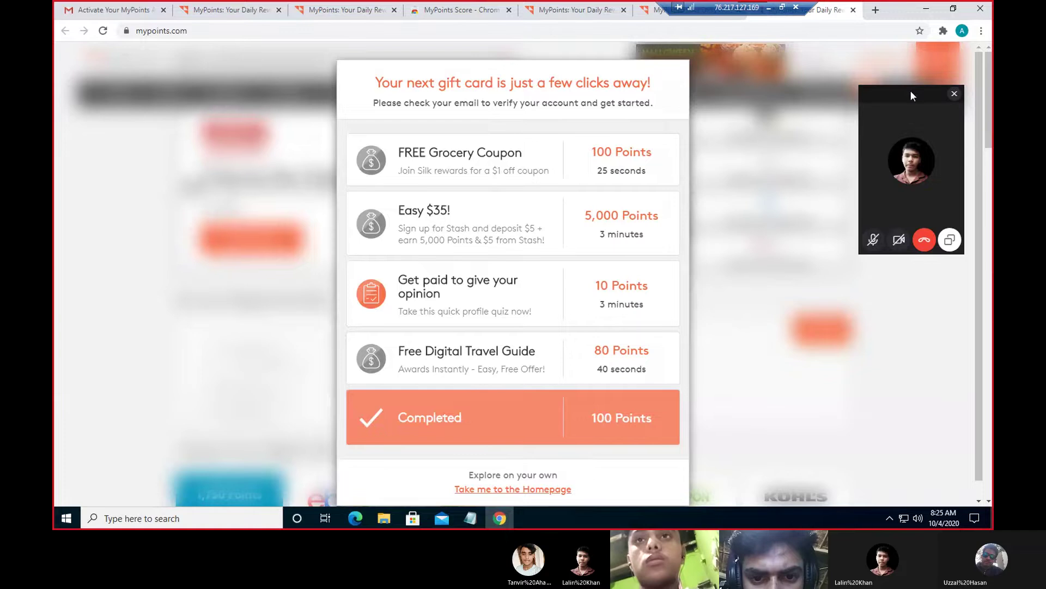
- Move the call window and connection bar aside, then leave the gift-card popup for the homepage
drag(904, 97, 926, 207)
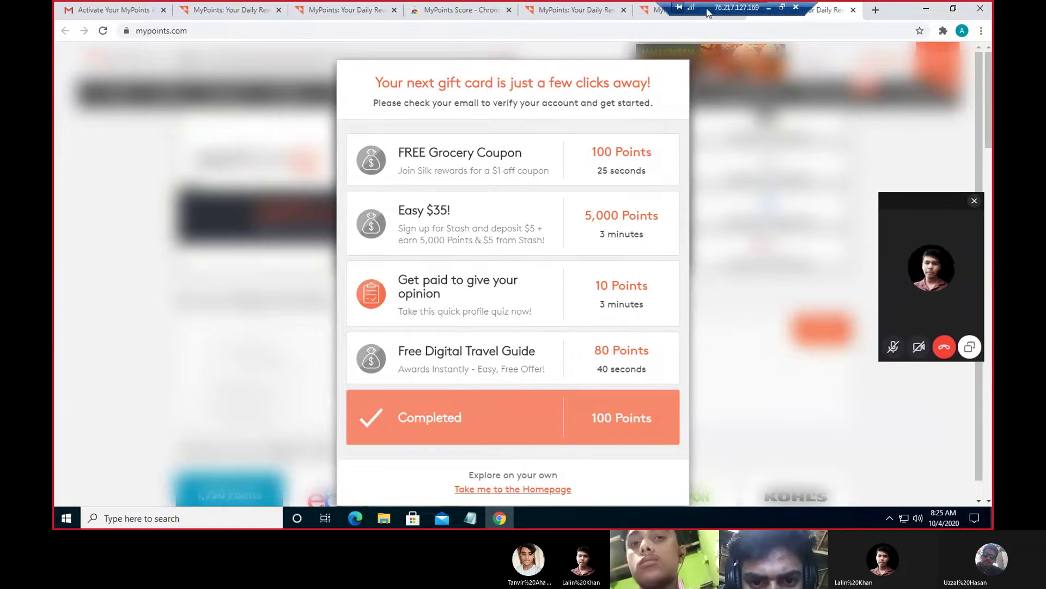
drag(707, 9, 800, 8)
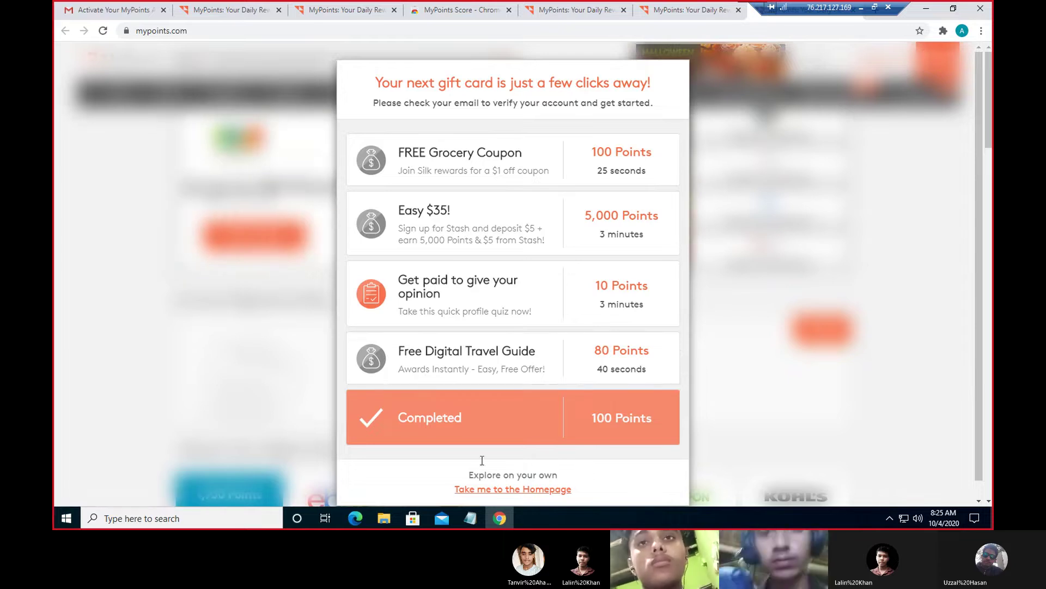
scroll(512, 485, down, 1)
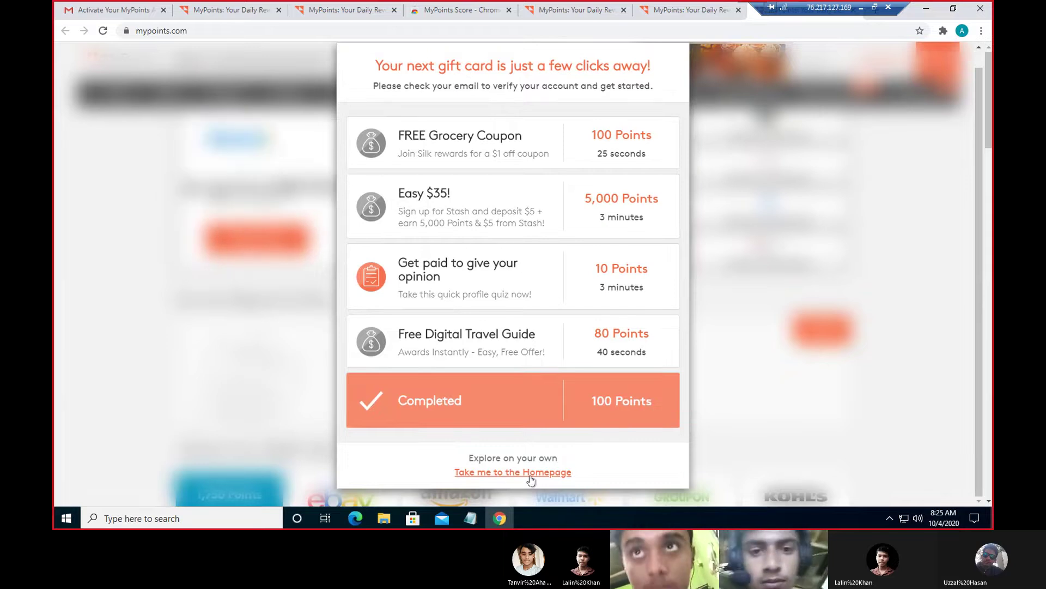
click(531, 478)
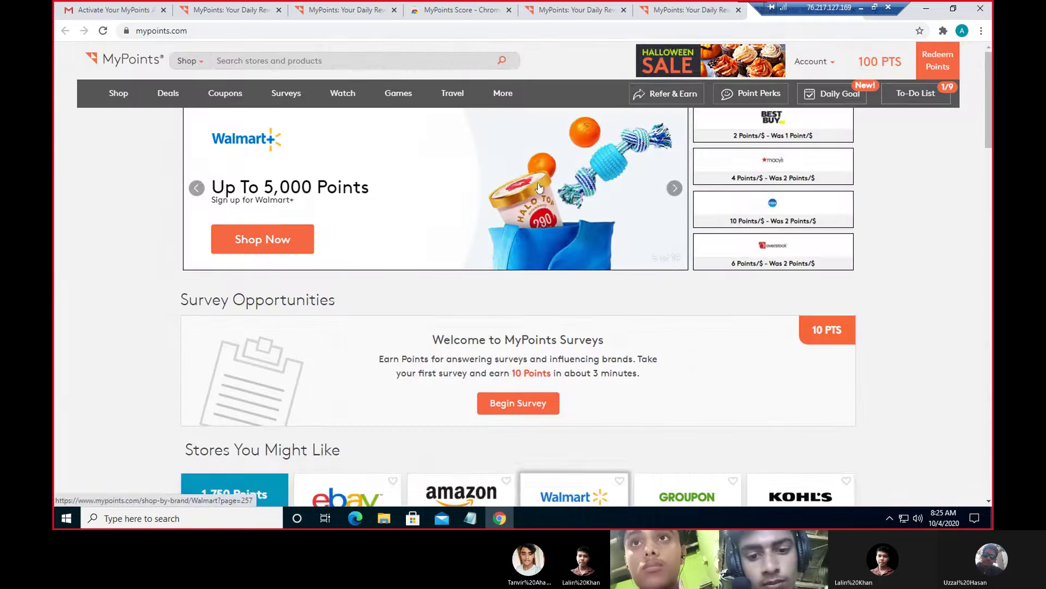
- Close the four leftover MyPoints tabs in the browser
click(279, 11)
click(279, 10)
click(279, 10)
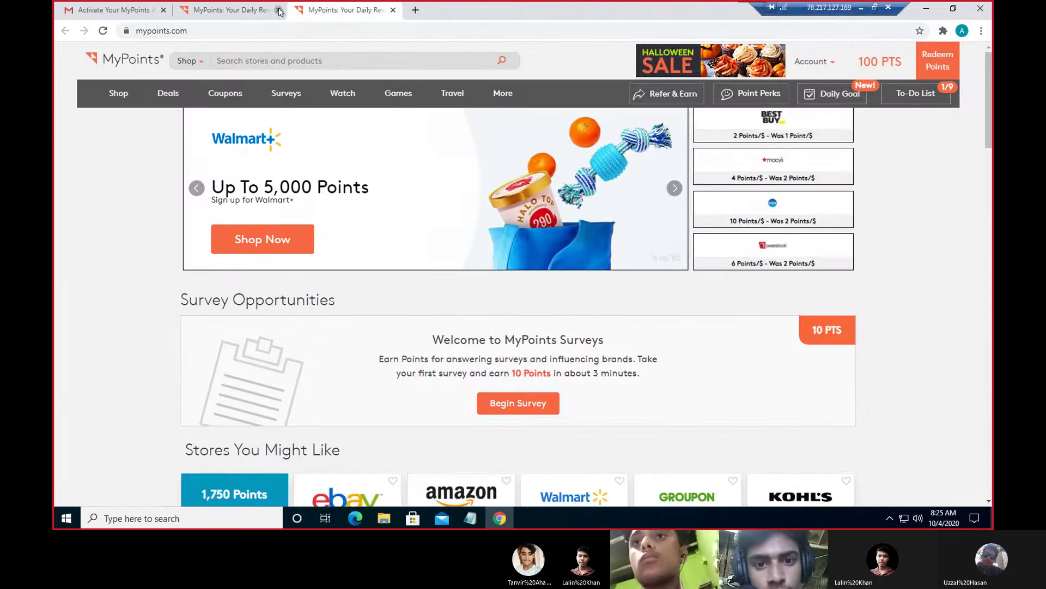
click(279, 10)
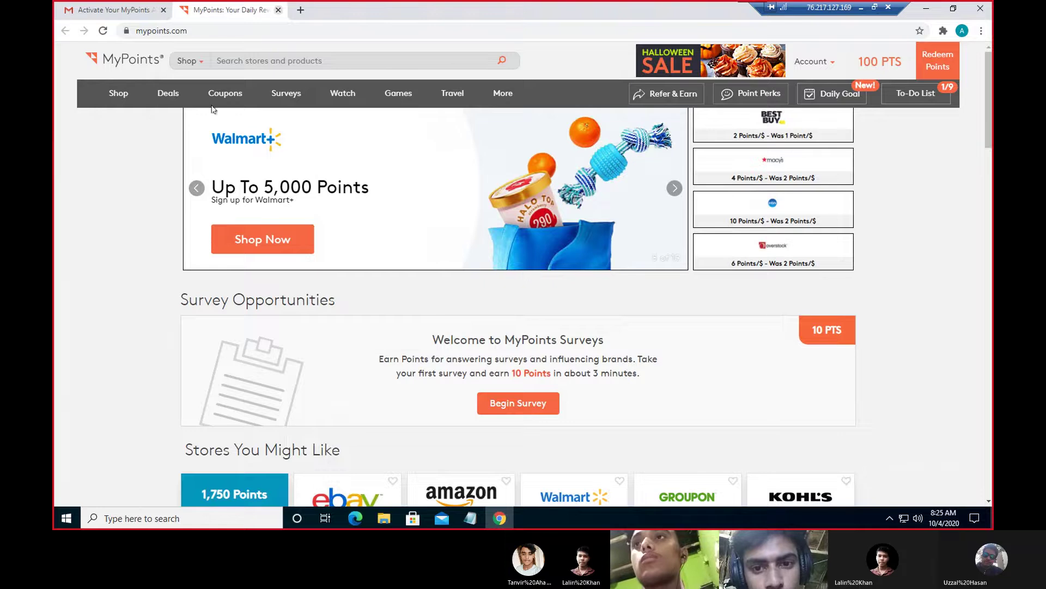
- Open the MyPoints surveys page from the homepage, then minimize the remote session
click(142, 61)
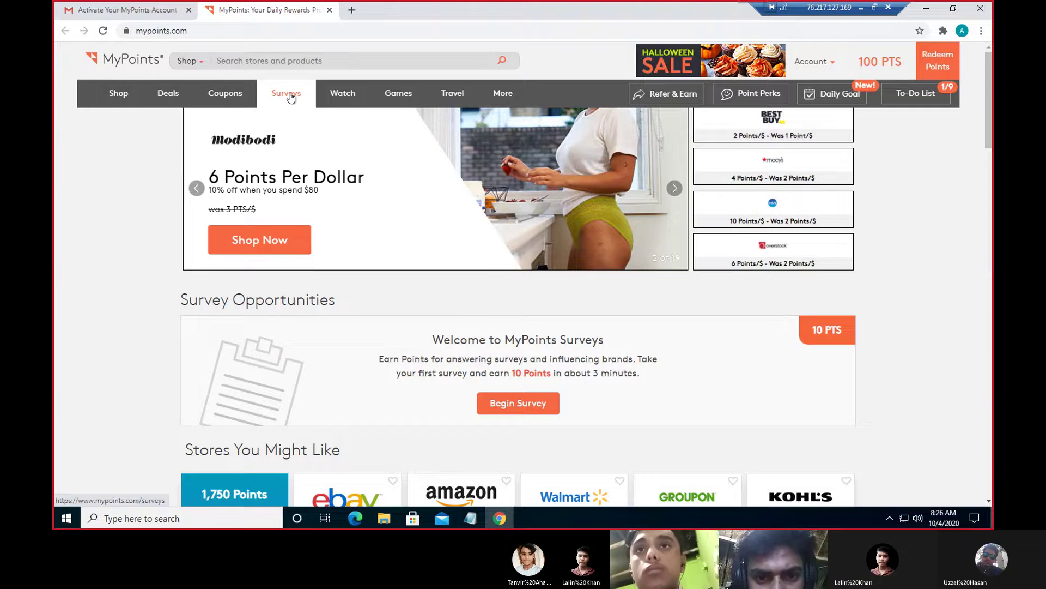
click(291, 96)
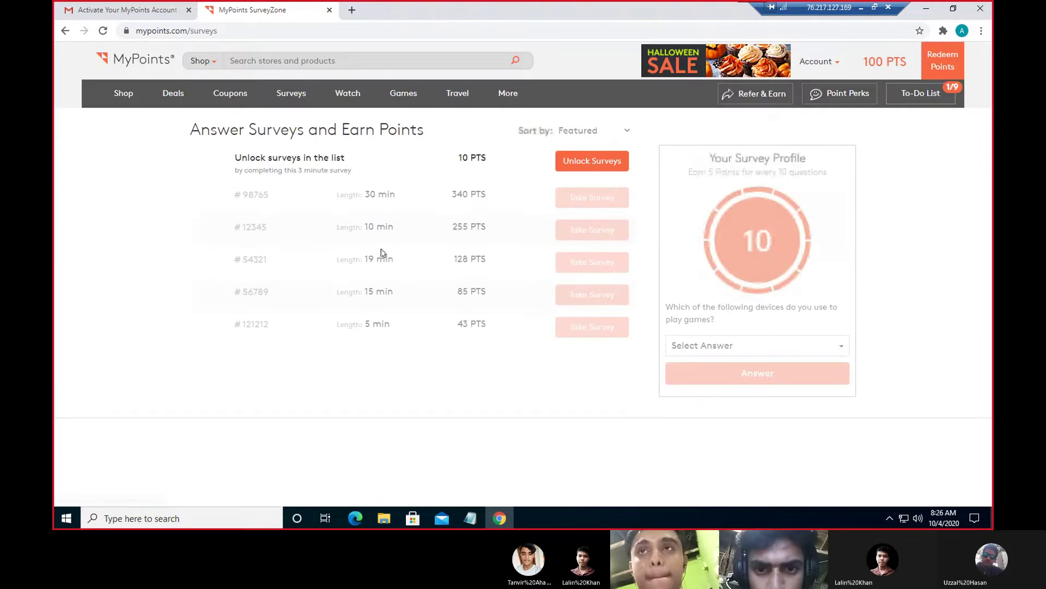
click(927, 9)
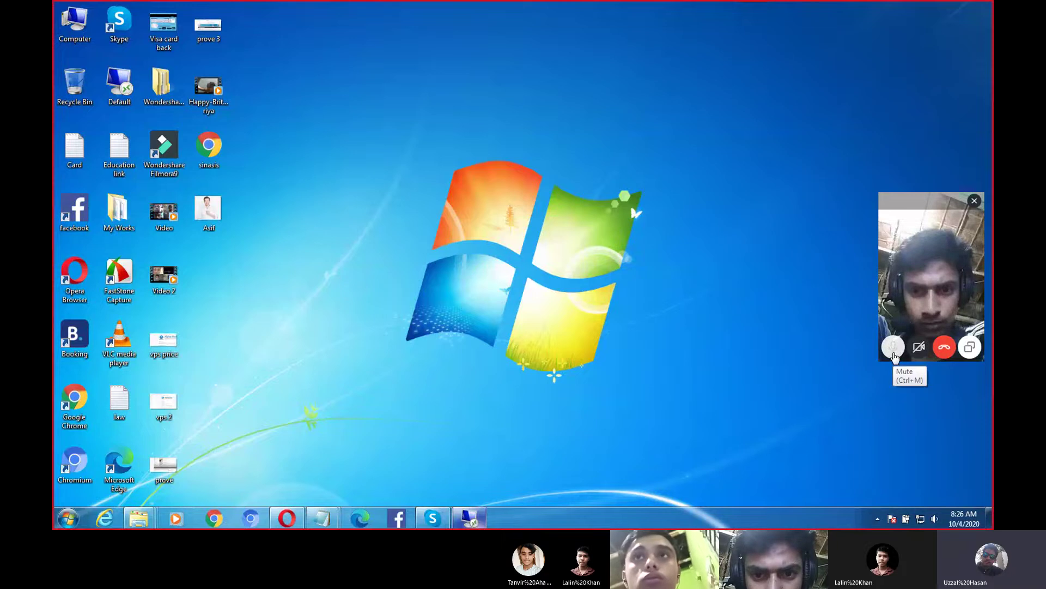
- Mute and then unmute the microphone in the Skype call, then minimize Skype
click(893, 347)
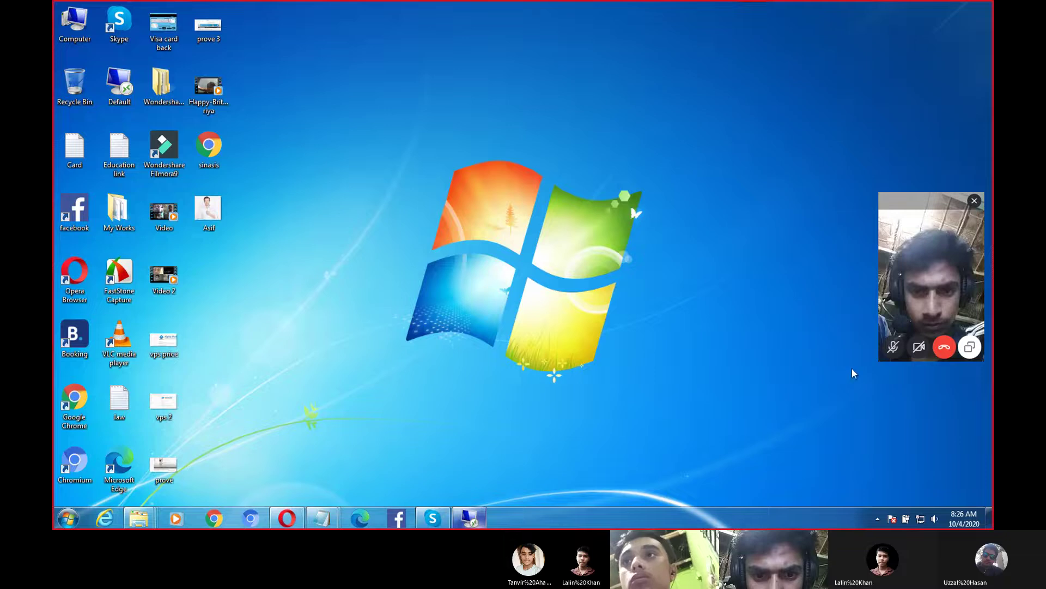
click(434, 521)
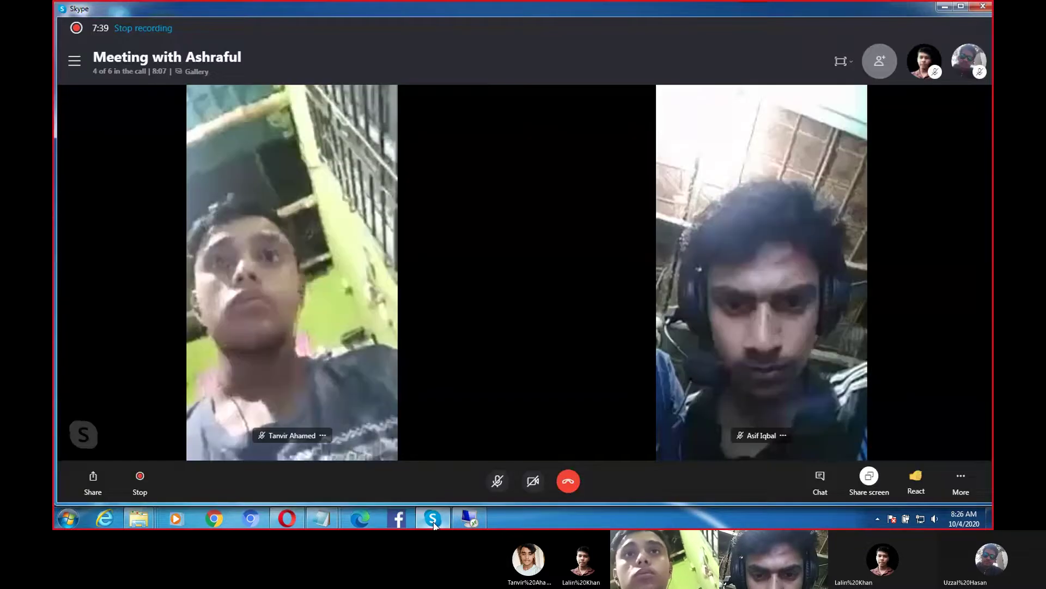
click(496, 485)
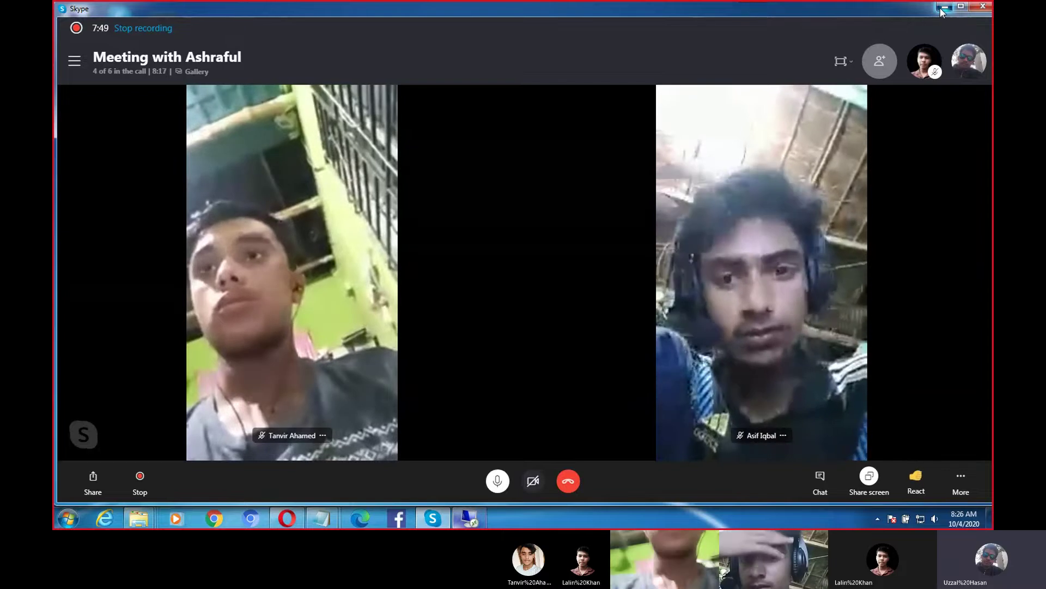
click(942, 8)
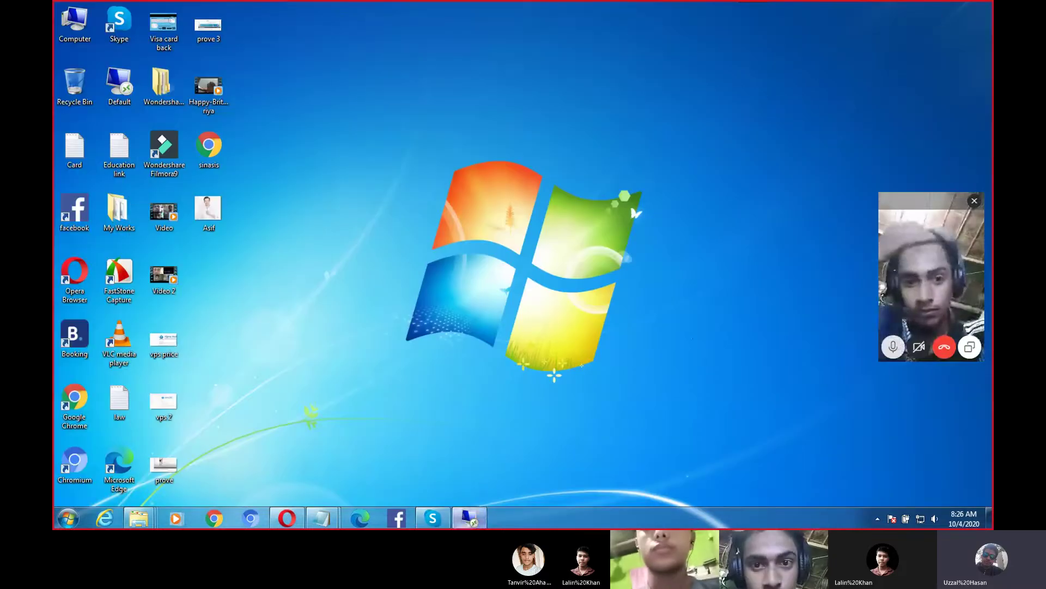
- Restore the remote session on the surveys page and bring up the Notepad address notes
click(469, 517)
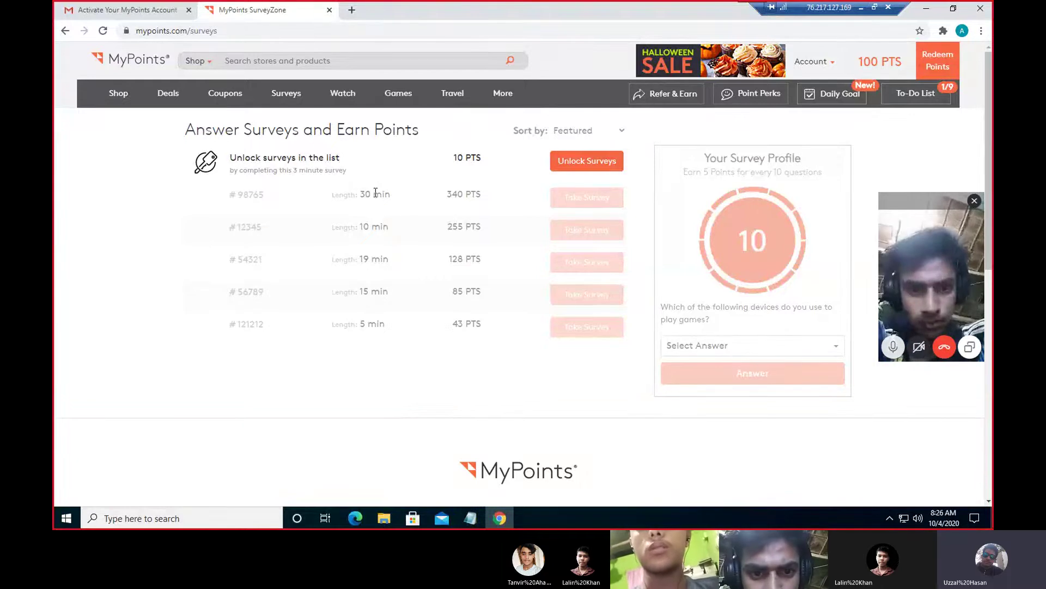
click(862, 9)
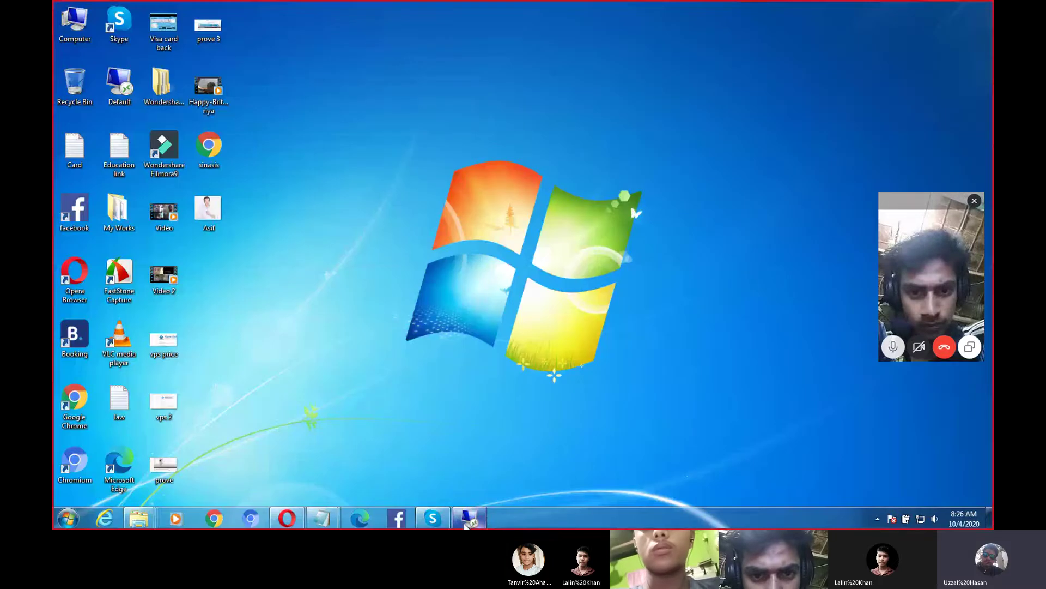
click(433, 520)
click(434, 520)
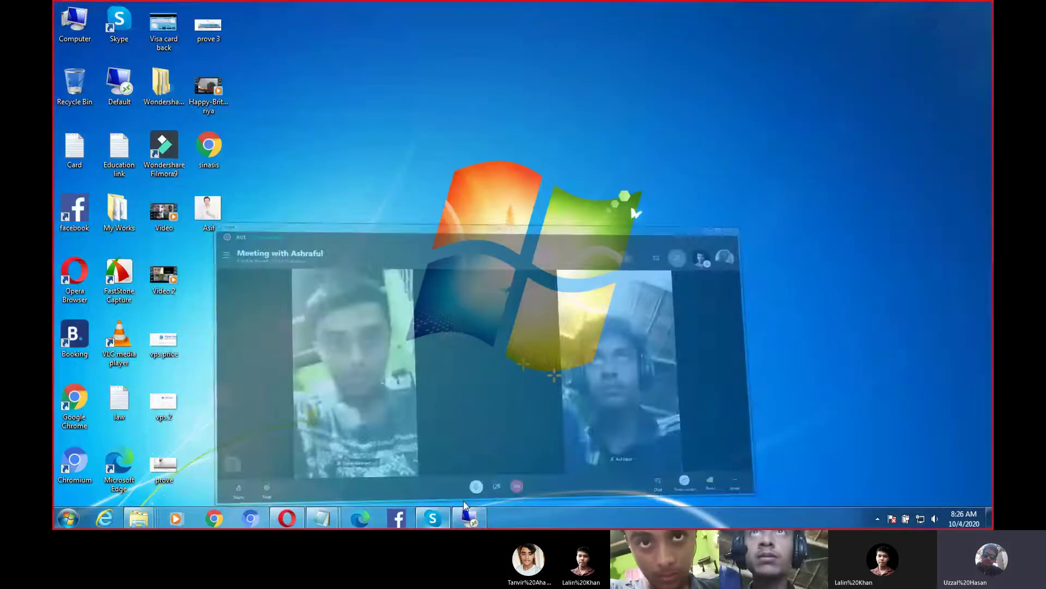
click(463, 522)
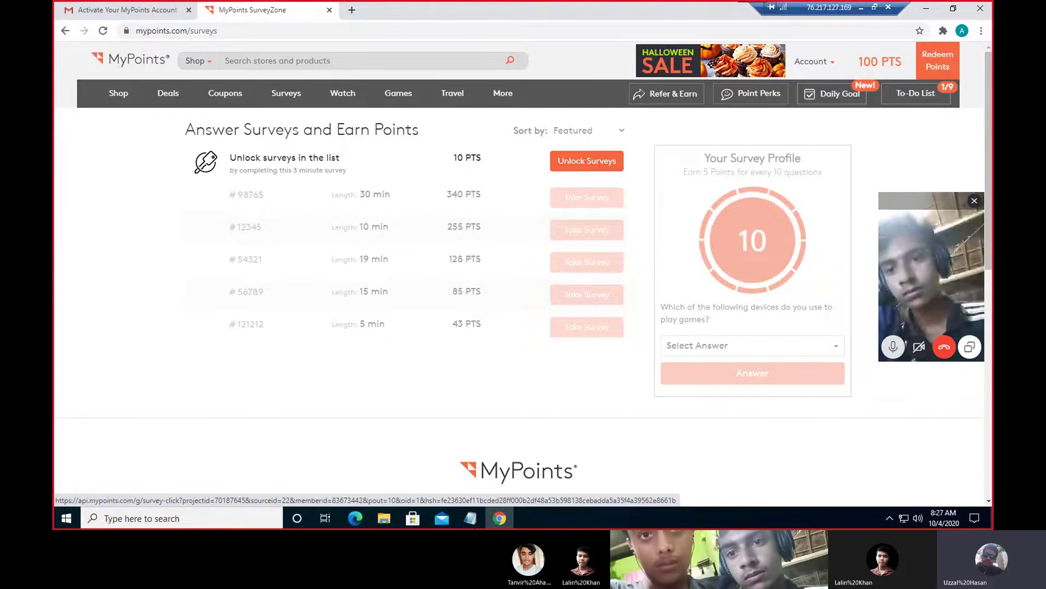
click(472, 525)
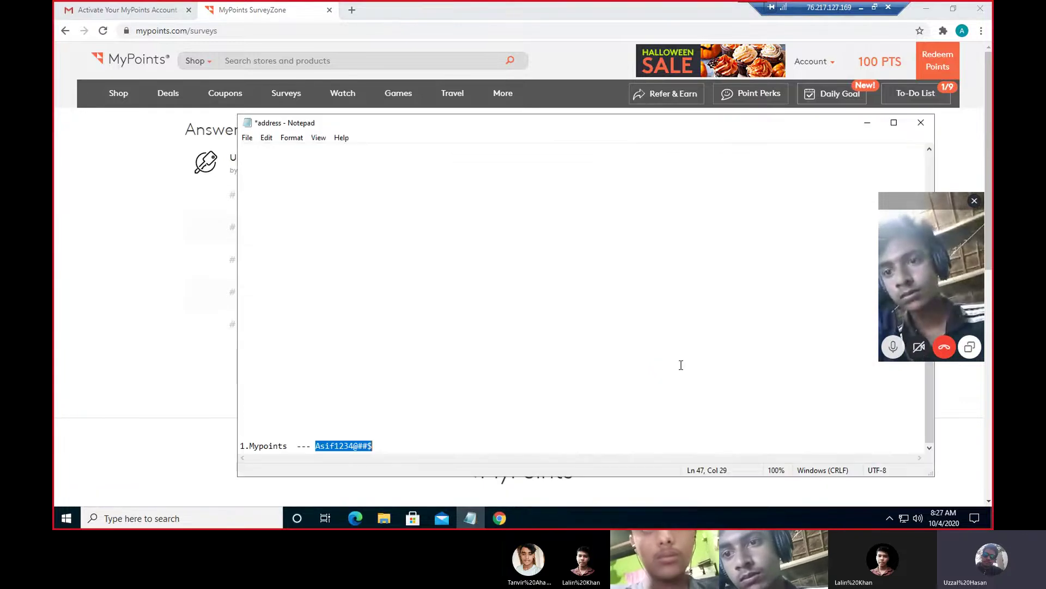
click(945, 203)
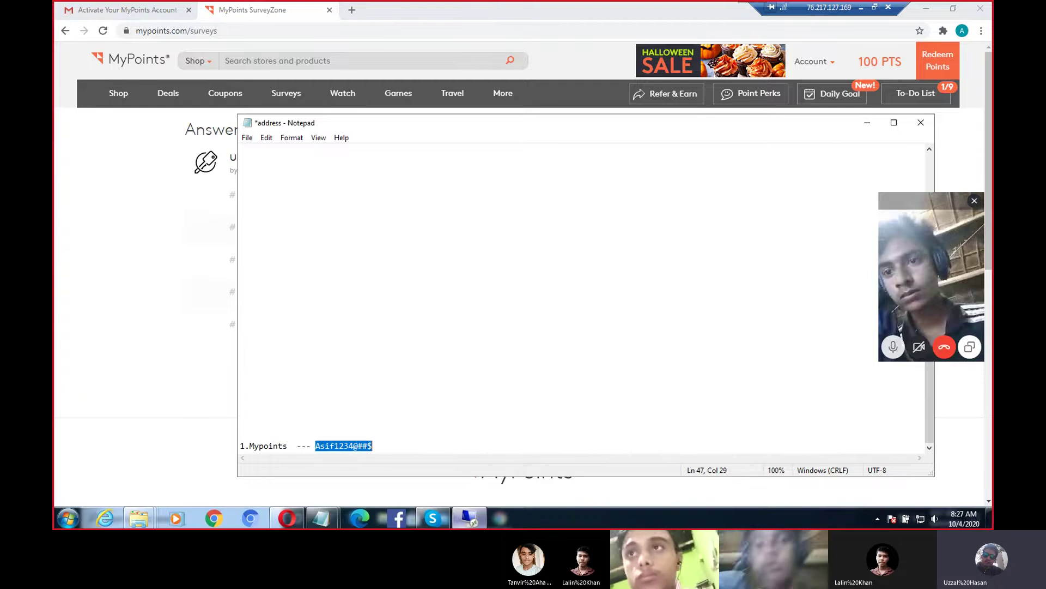
click(469, 517)
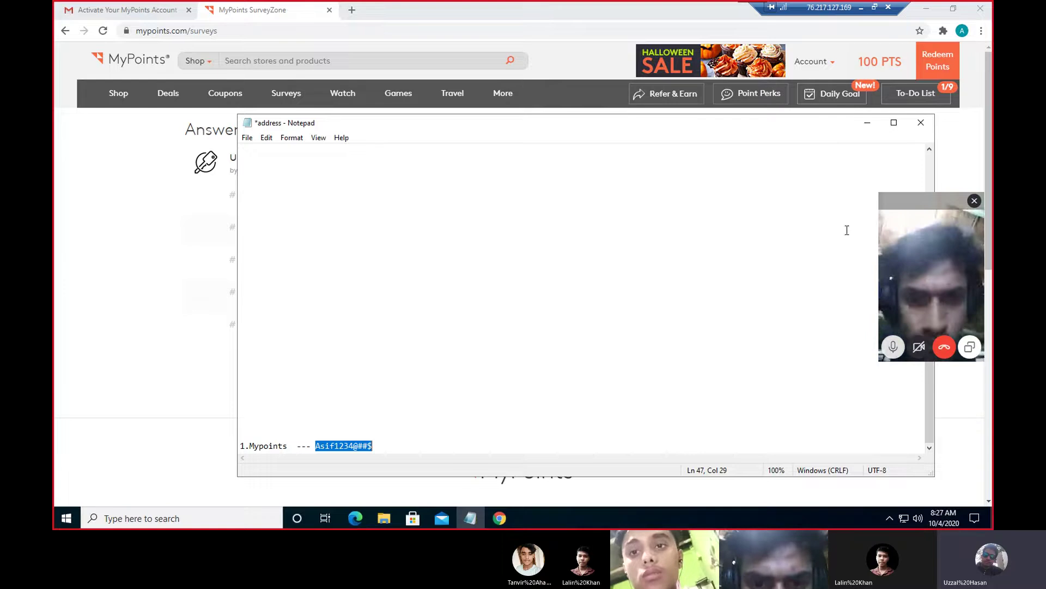
drag(948, 206, 918, 298)
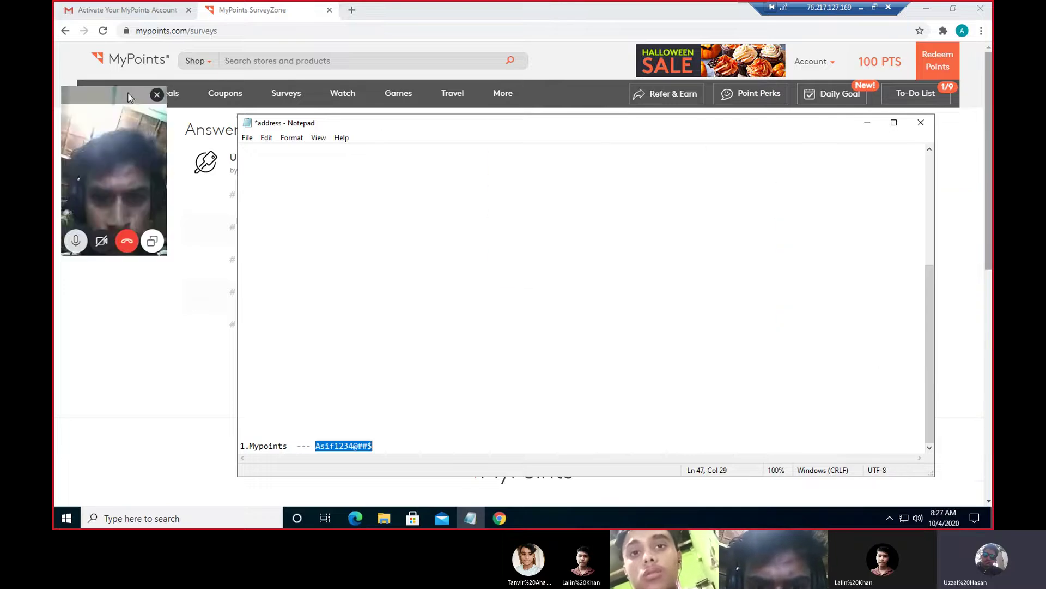
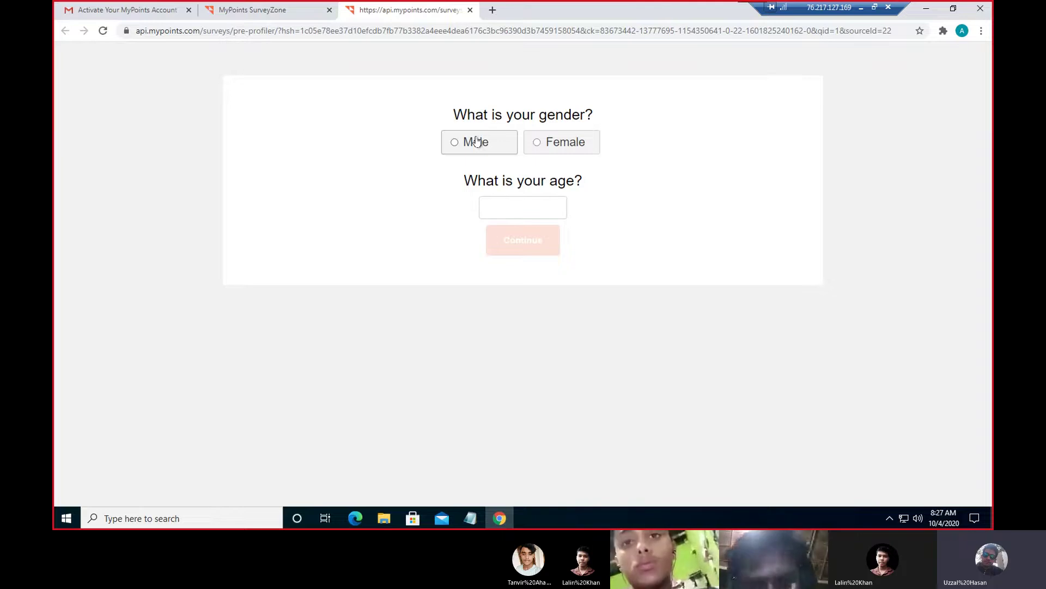
- Answer the prescreen as Male, age 60, and continue
click(476, 141)
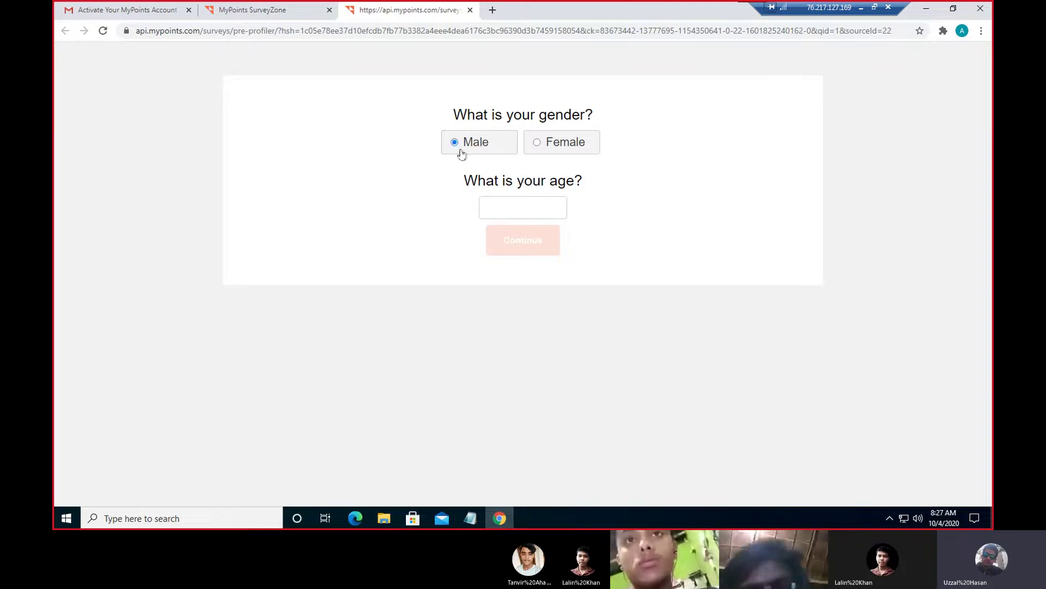
click(519, 210)
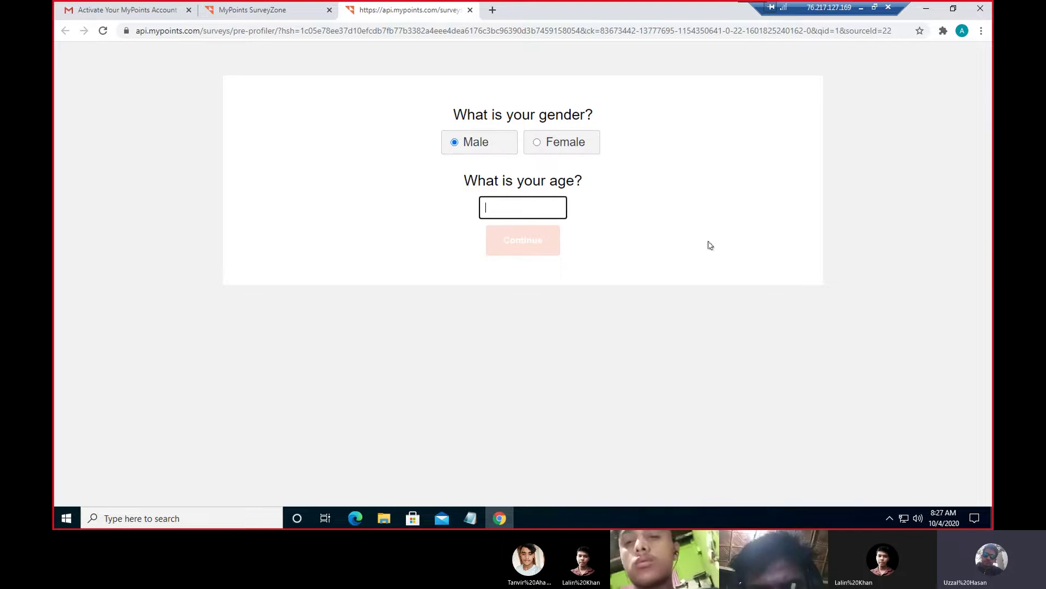
text(60)
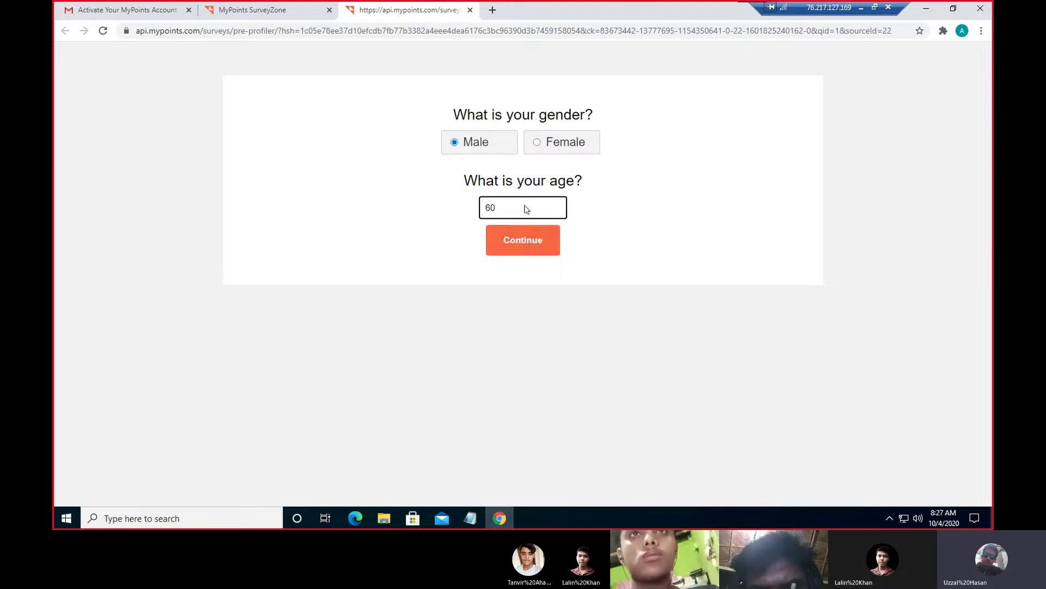
click(513, 250)
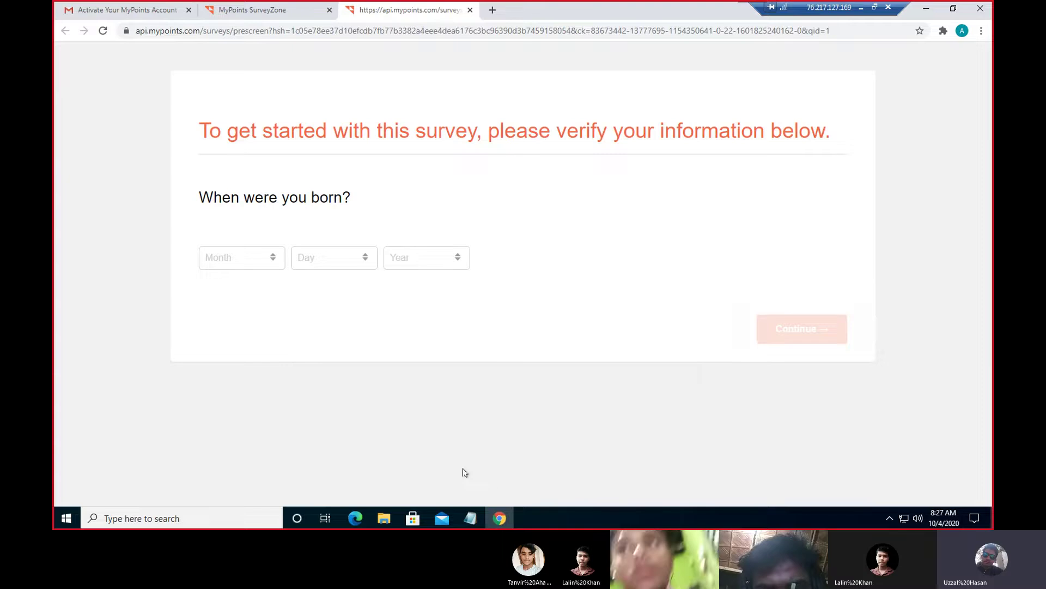
- Check the date of birth in the persona notes and pick January as the birth month
click(468, 518)
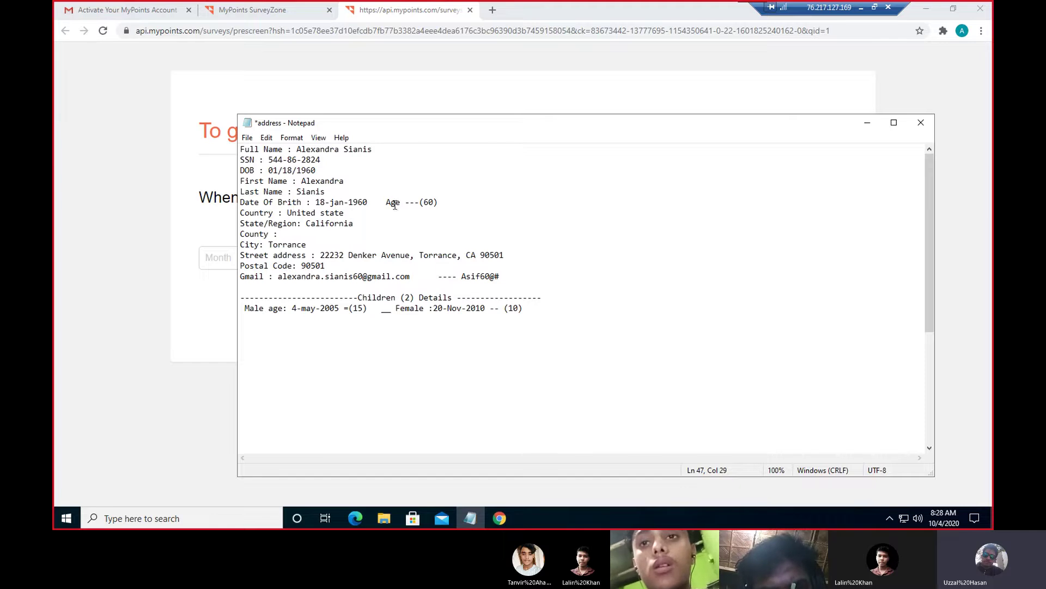
click(867, 122)
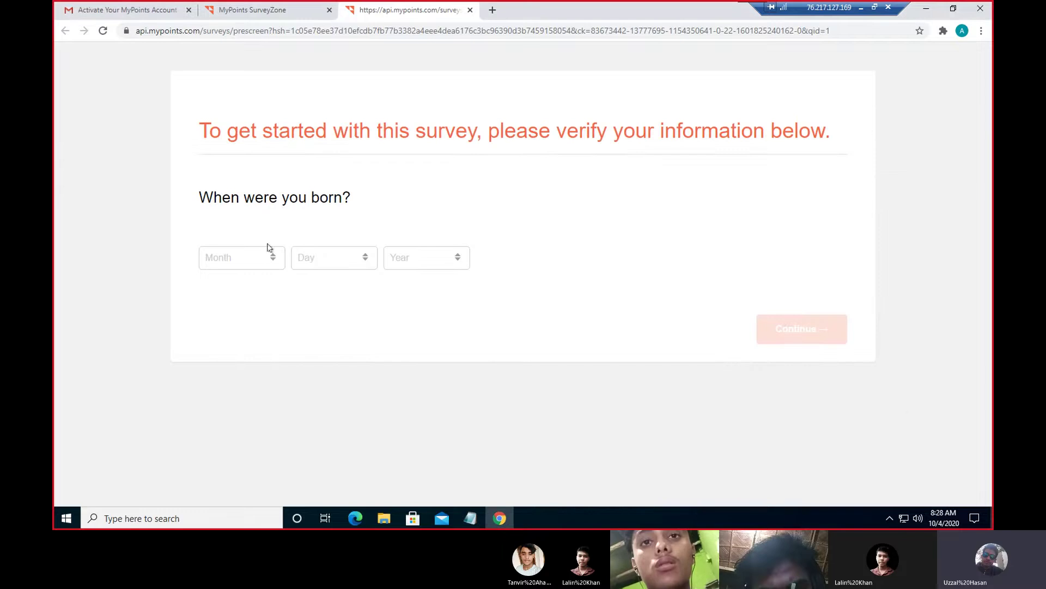
click(269, 265)
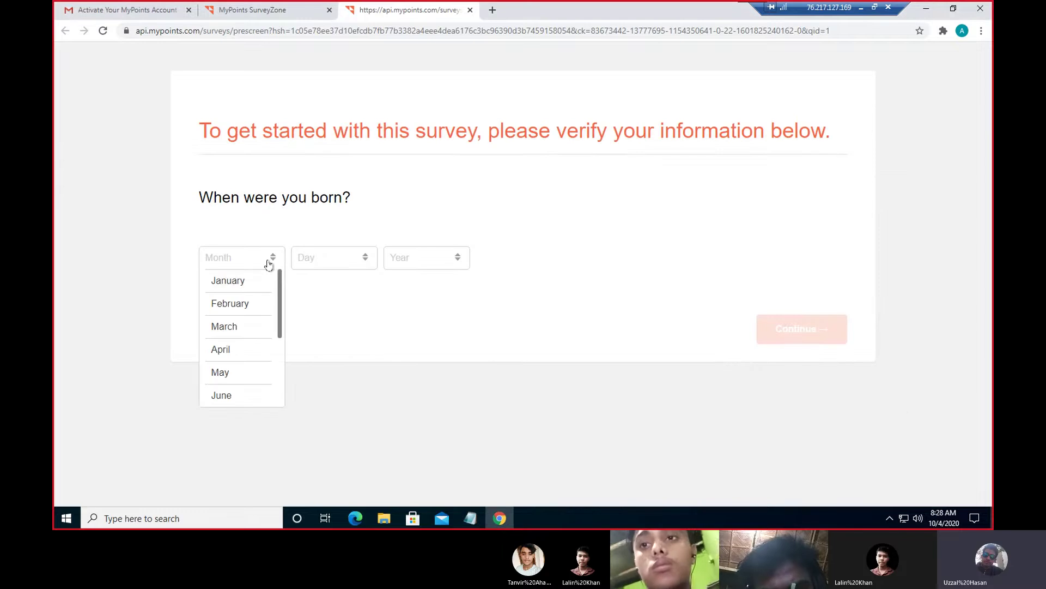
click(226, 279)
- Pick day 18 and year 1960, then submit the birth date
click(361, 261)
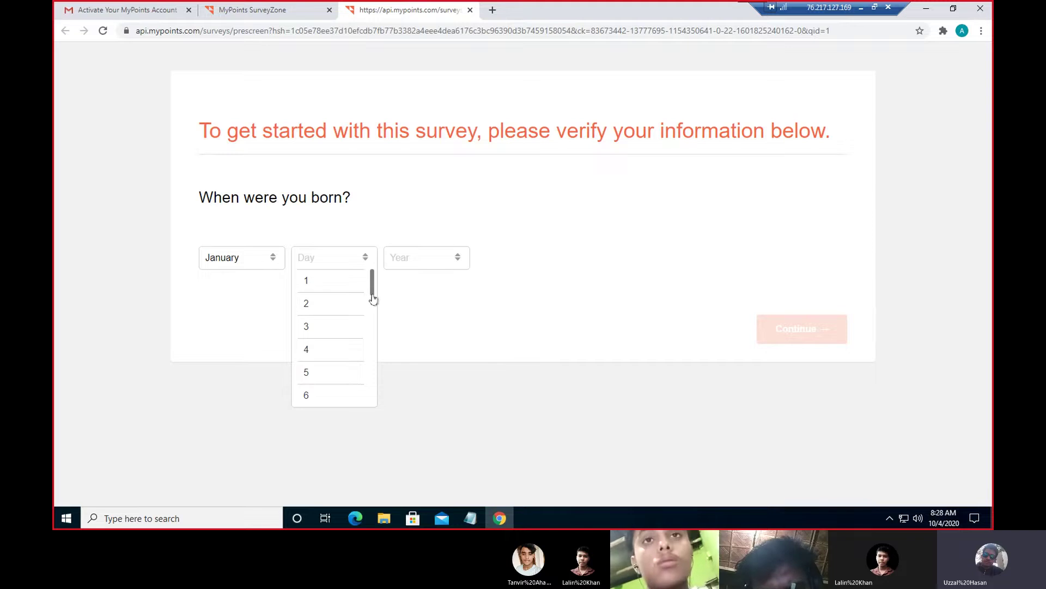
drag(372, 297, 373, 343)
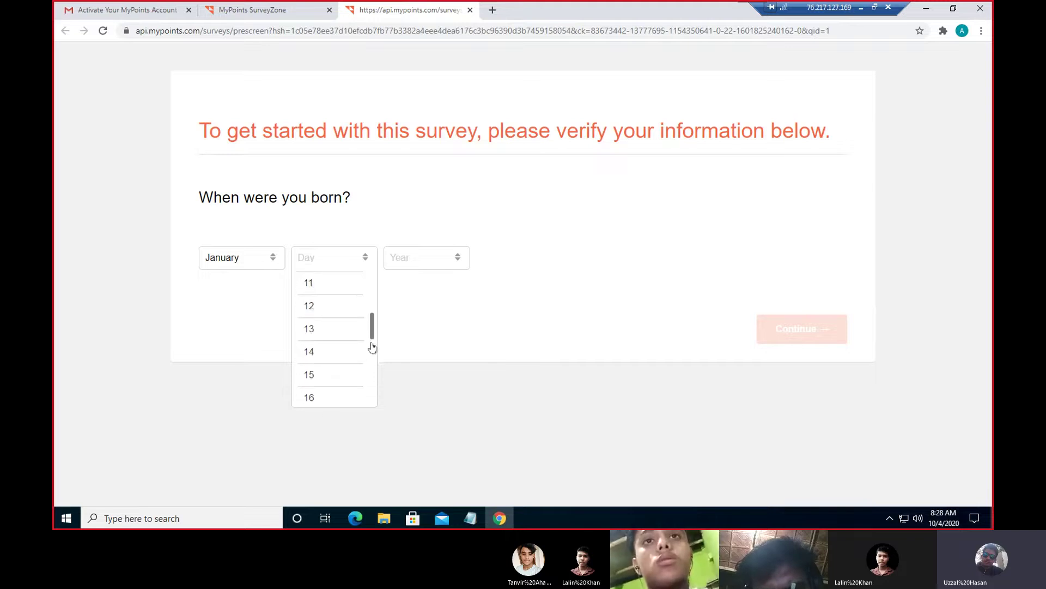
scroll(372, 346, down, 2)
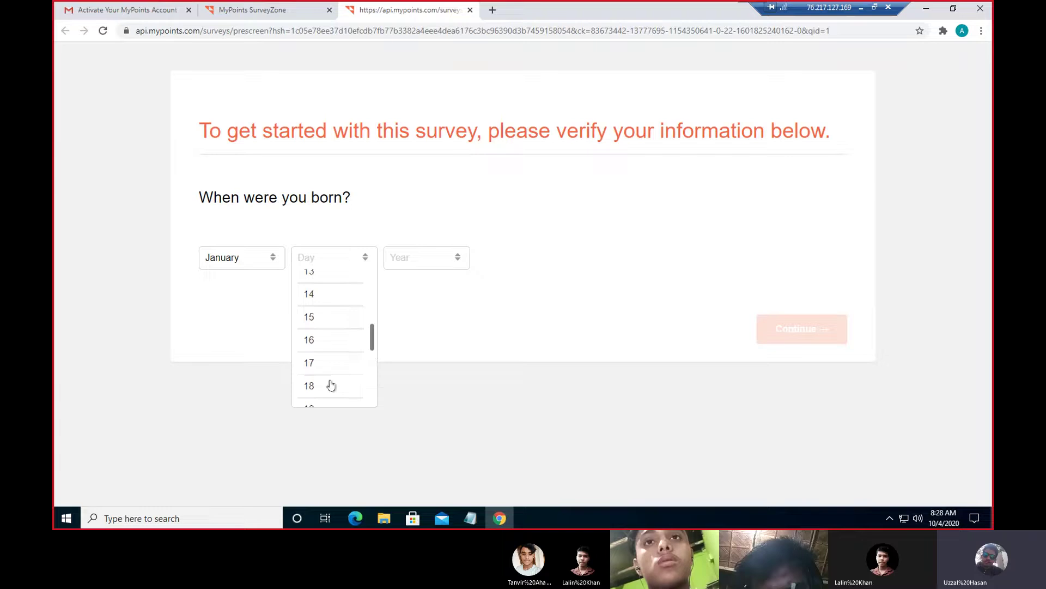
click(343, 378)
click(445, 259)
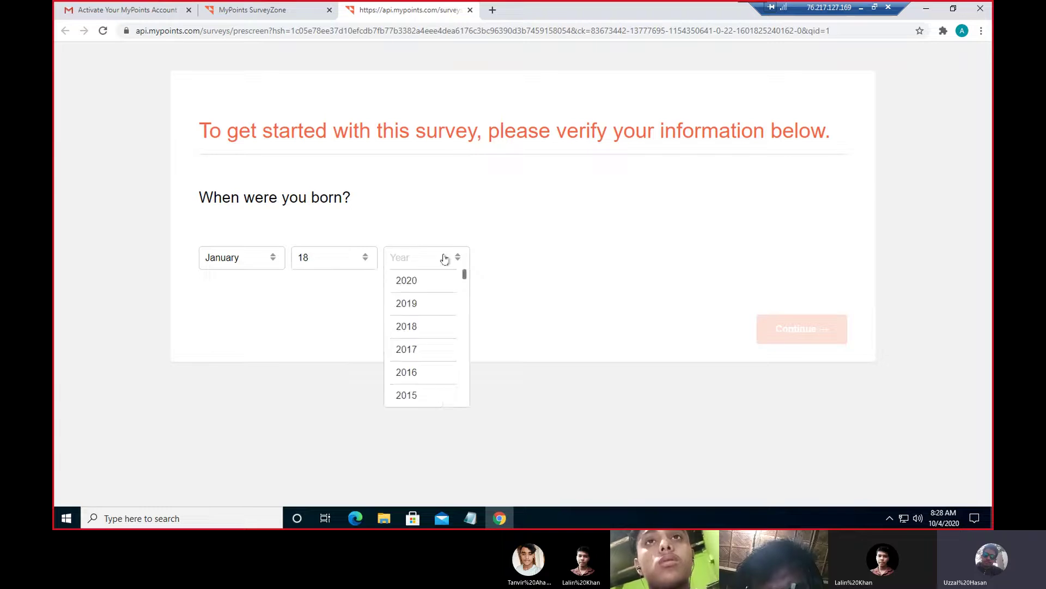
drag(463, 279, 465, 351)
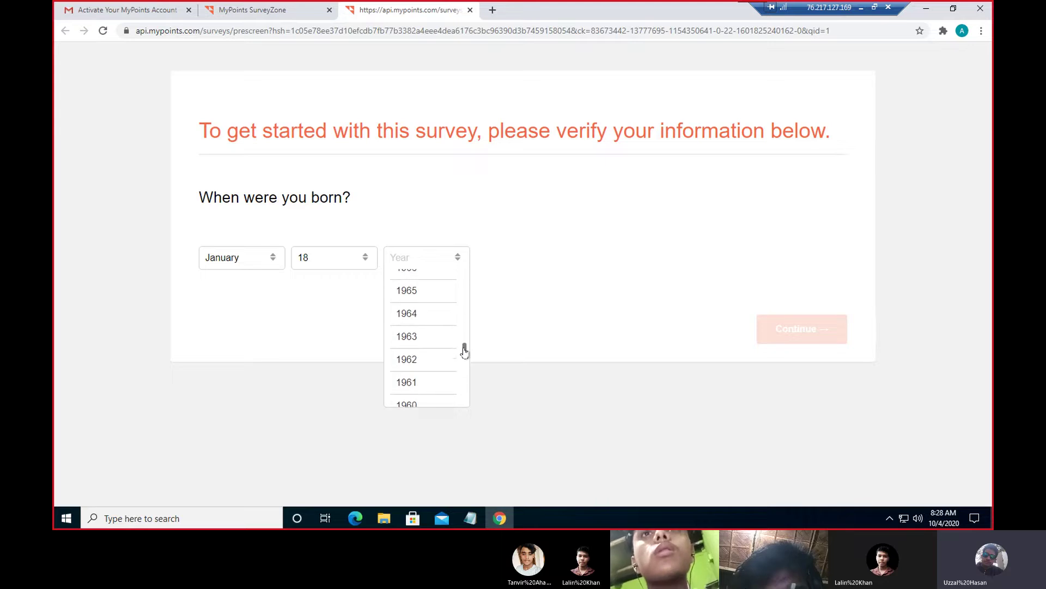
click(424, 404)
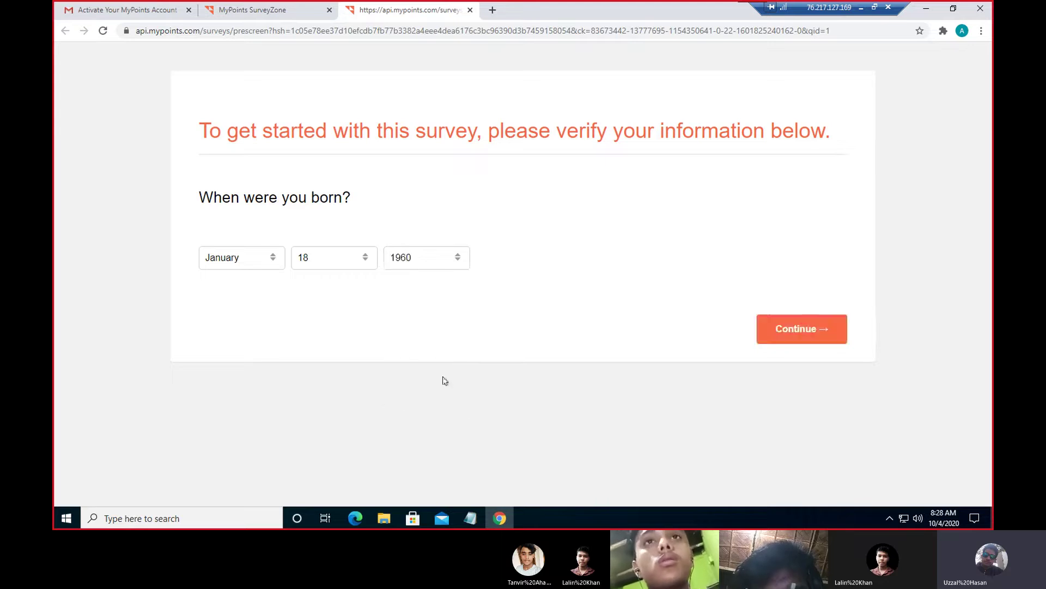
click(811, 335)
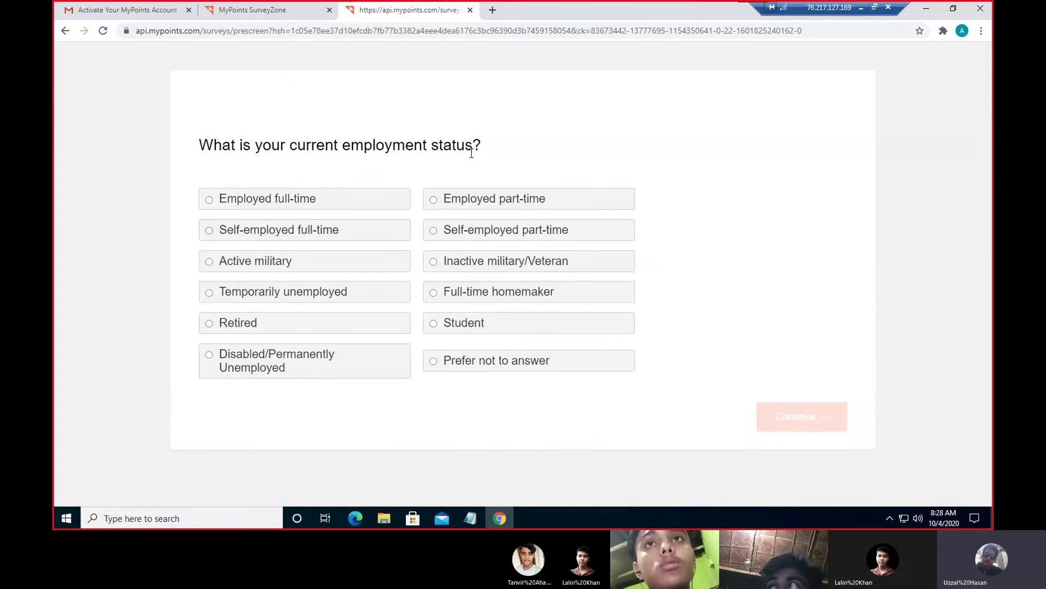
- Answer Employed full-time for employment status and continue
click(212, 201)
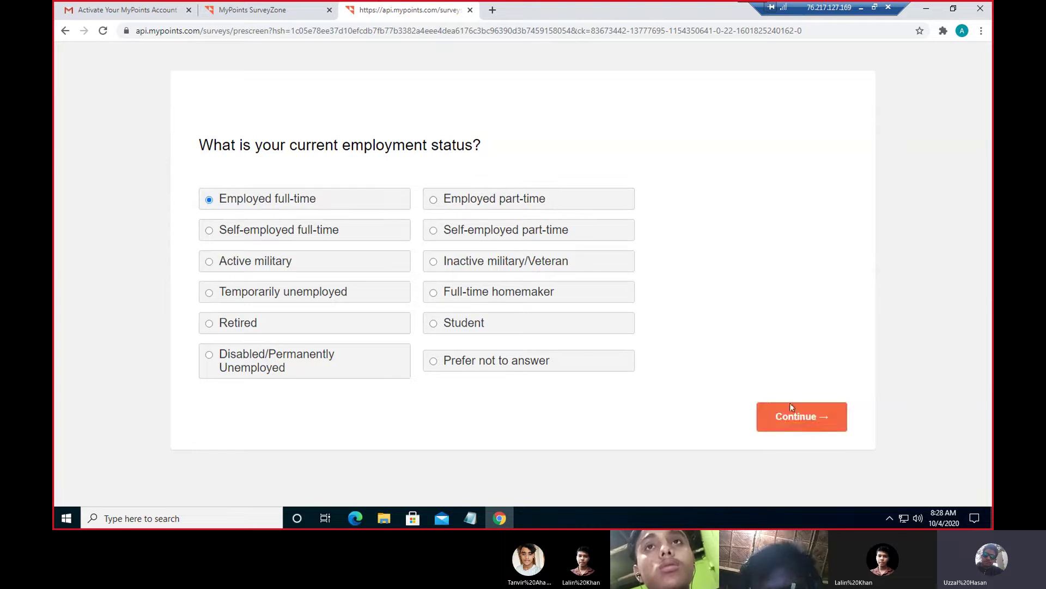
click(785, 425)
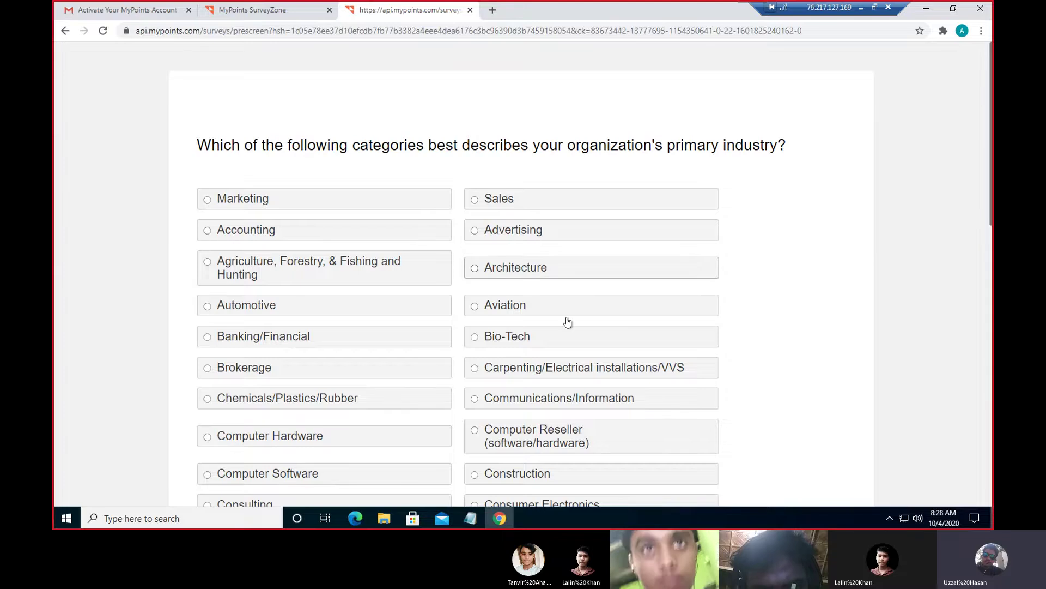
- Answer Banking/Financial as the primary industry and continue
scroll(532, 348, down, 4)
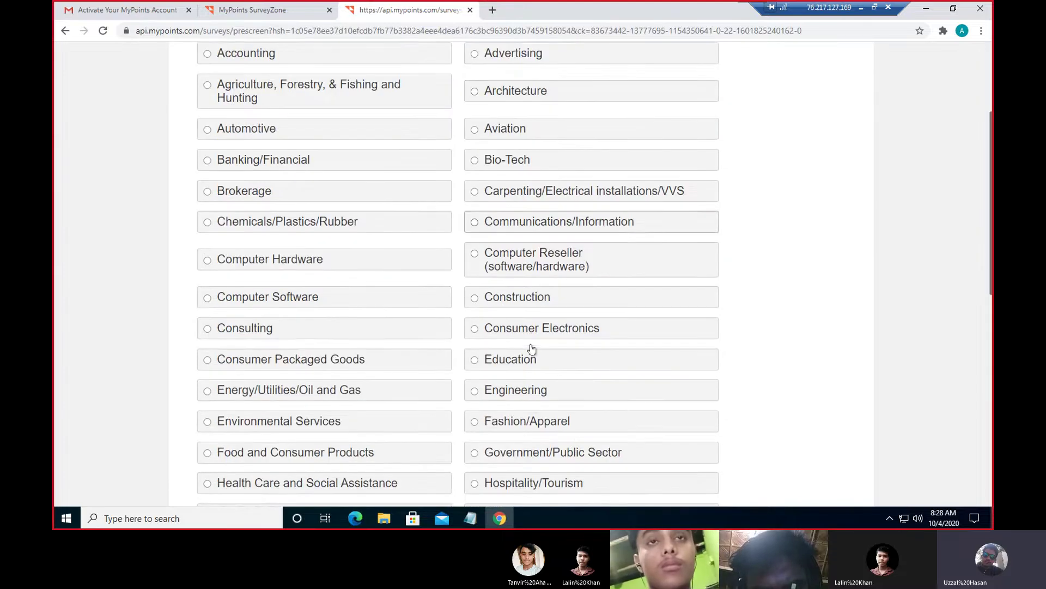
scroll(533, 347, up, 3)
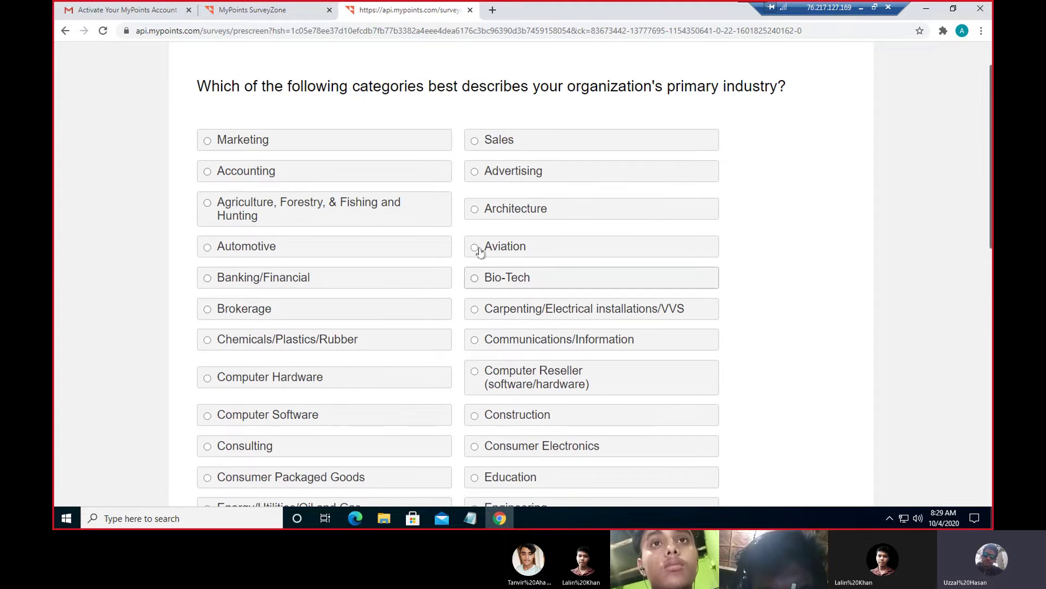
scroll(479, 247, down, 1)
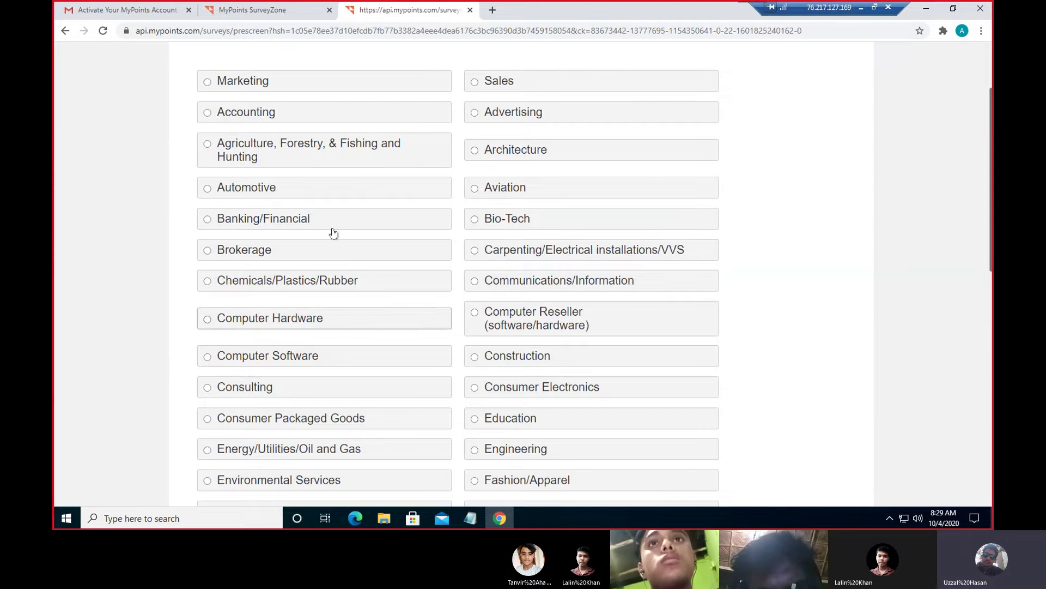
scroll(316, 207, up, 1)
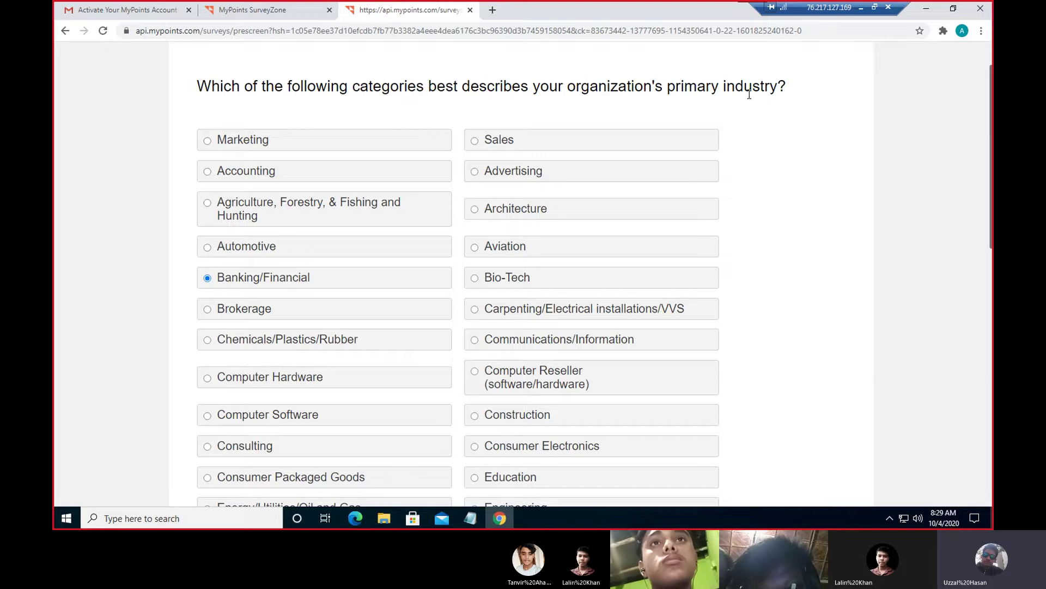
scroll(906, 367, down, 10)
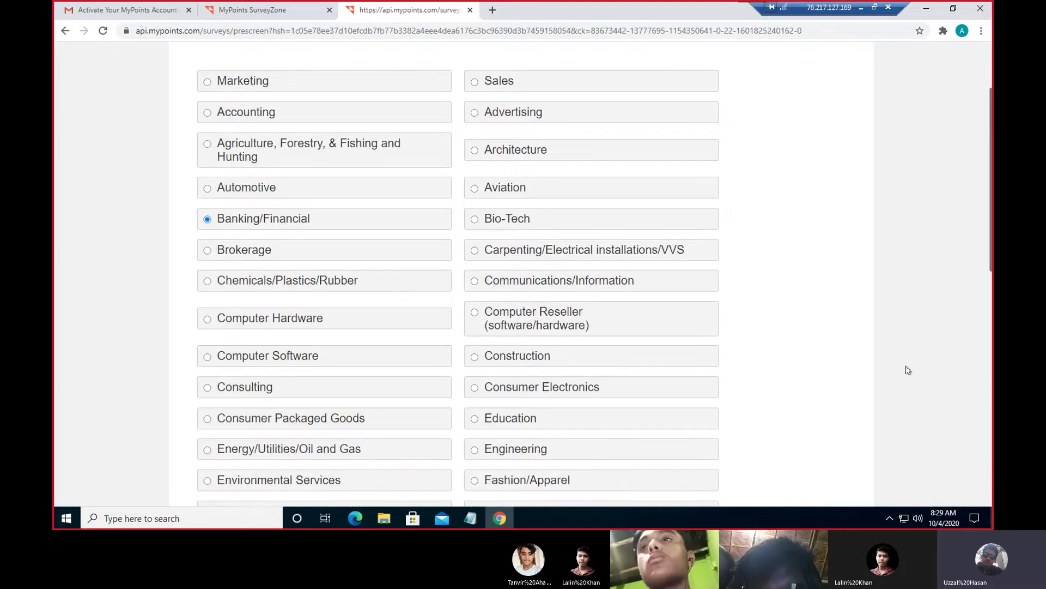
scroll(908, 372, down, 3)
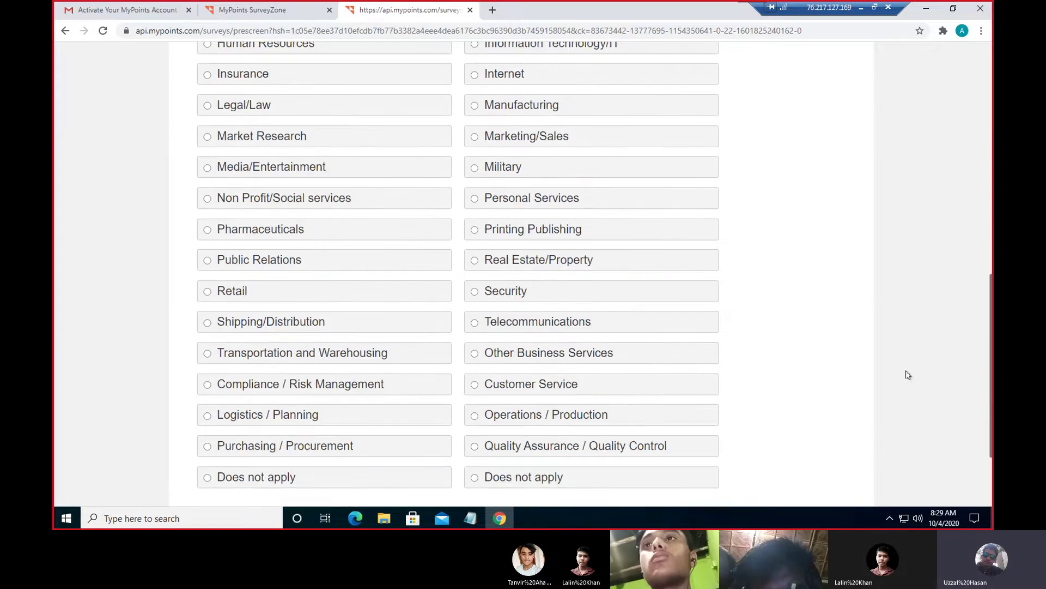
click(797, 463)
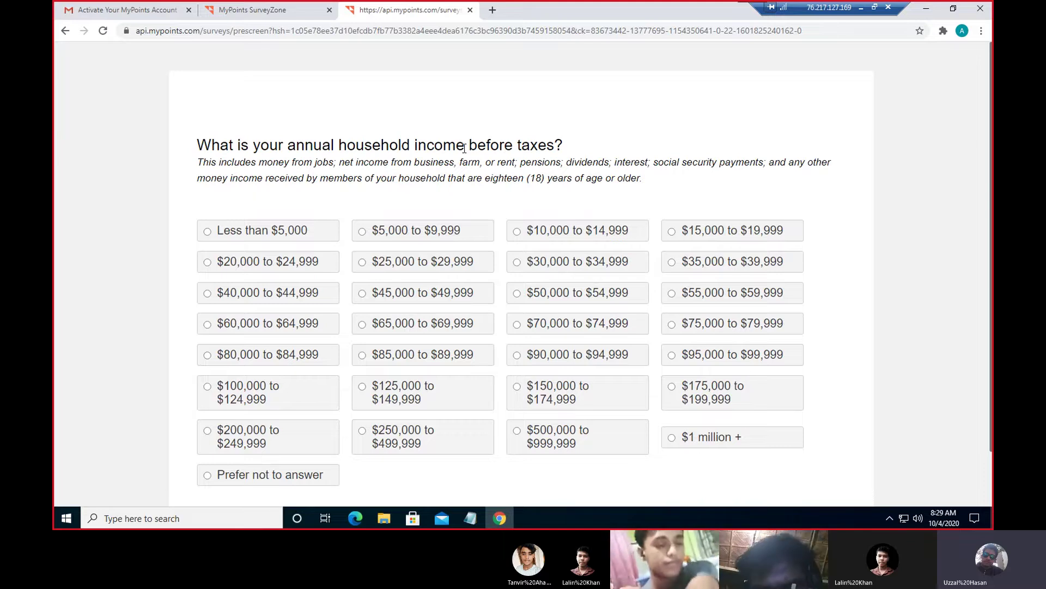
- Answer household income $250,000 to $499,999 and that you make all purchasing decisions
click(369, 434)
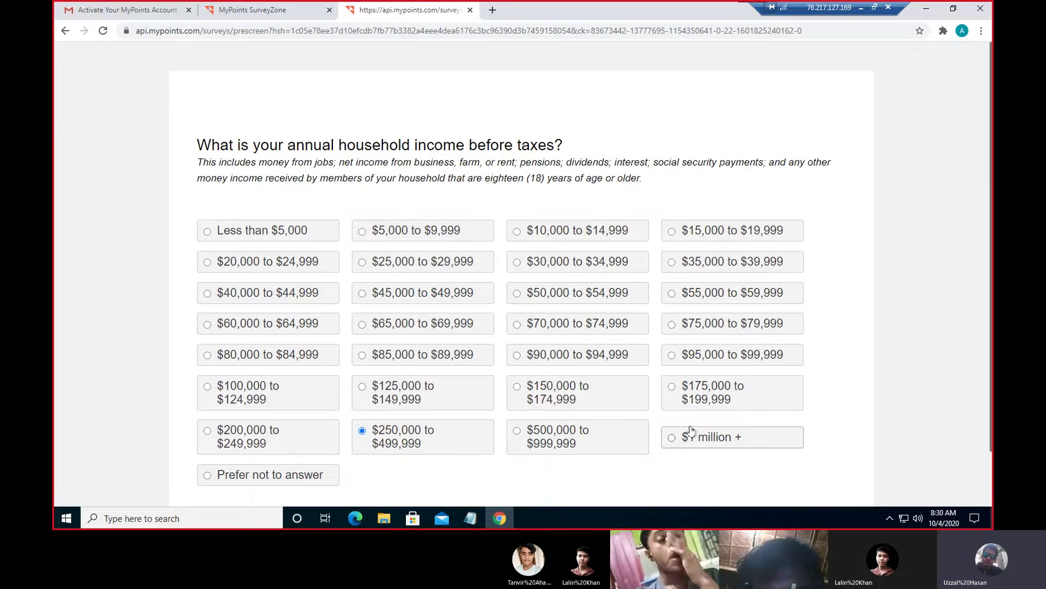
scroll(681, 439, down, 1)
click(796, 459)
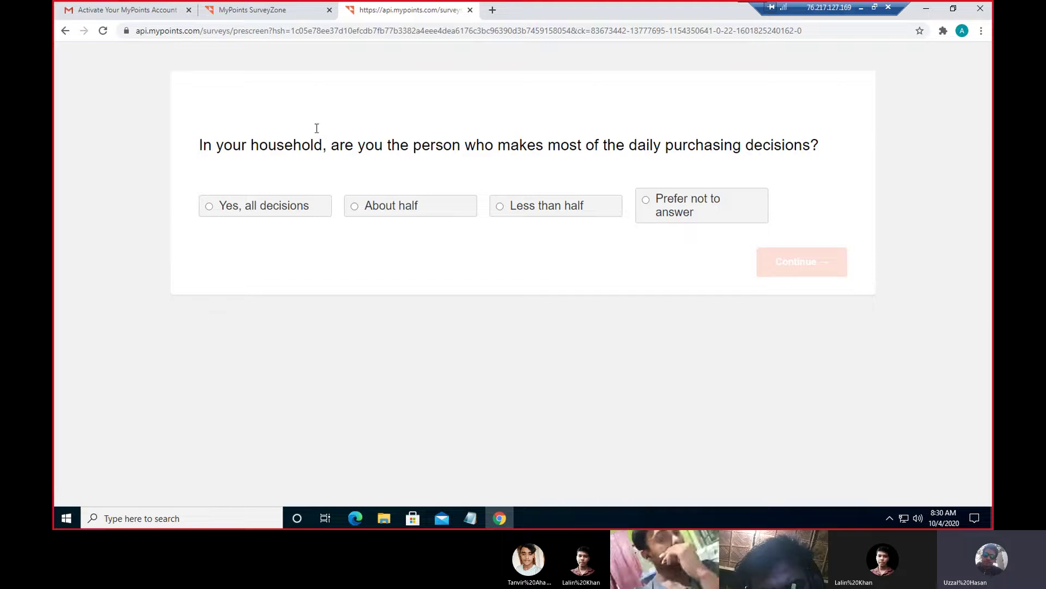
click(253, 206)
click(769, 271)
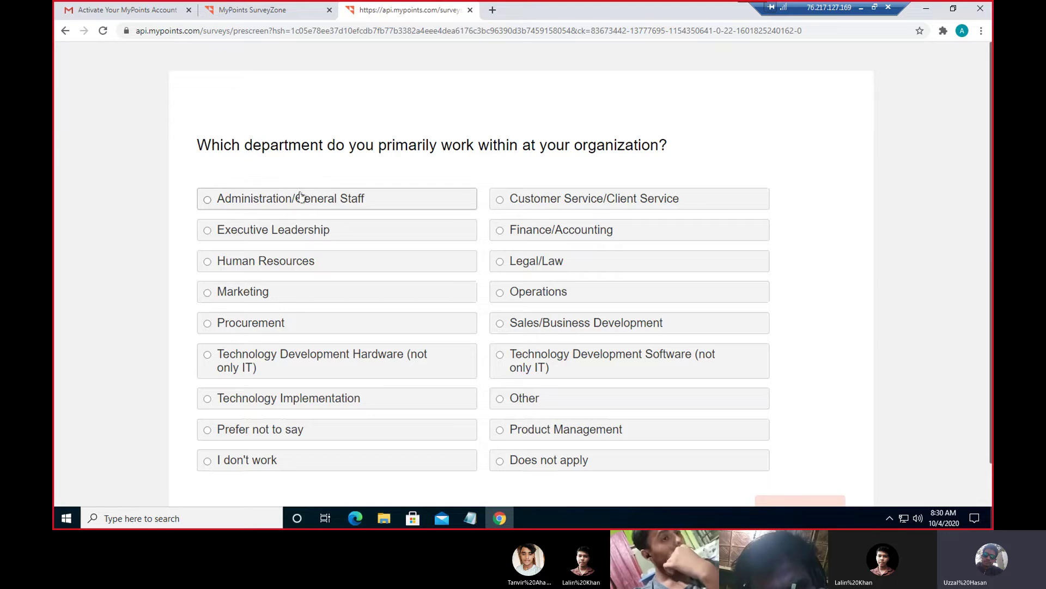
- Answer I don't work for the department and Owned apartment as the household type
scroll(376, 214, down, 1)
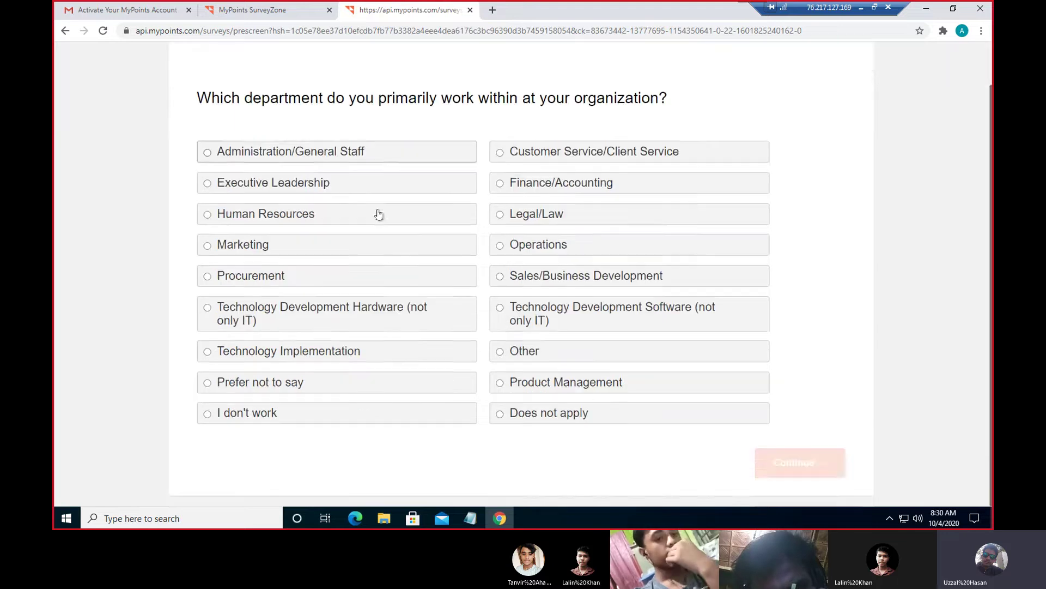
click(254, 417)
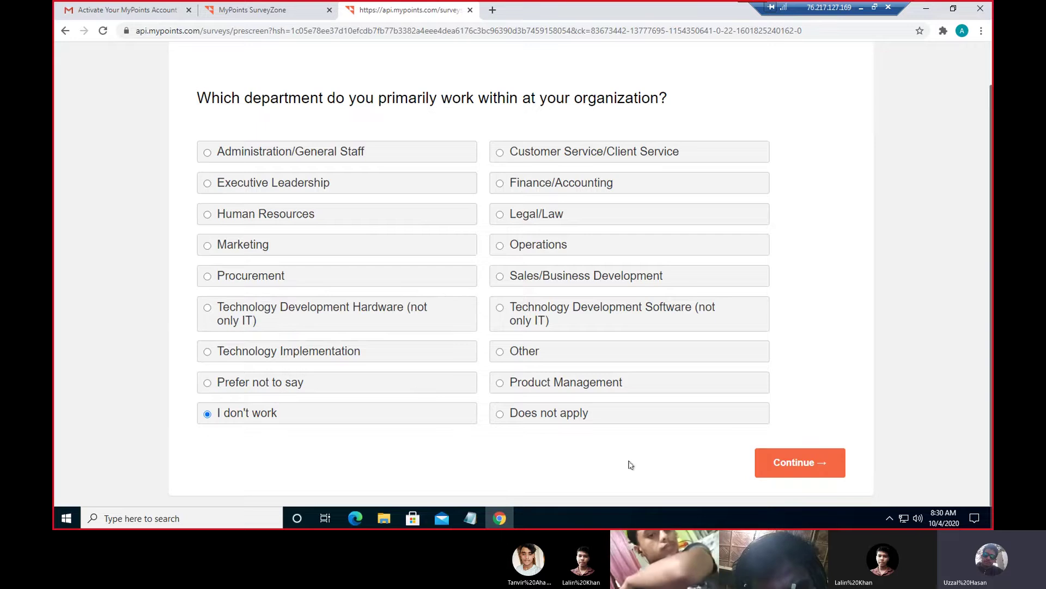
click(834, 463)
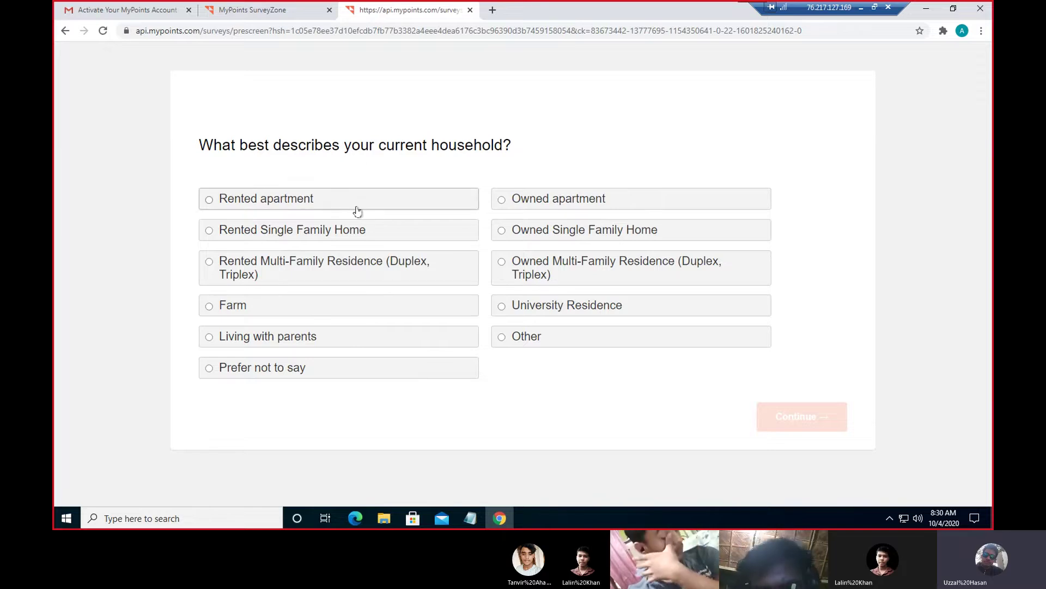
click(533, 210)
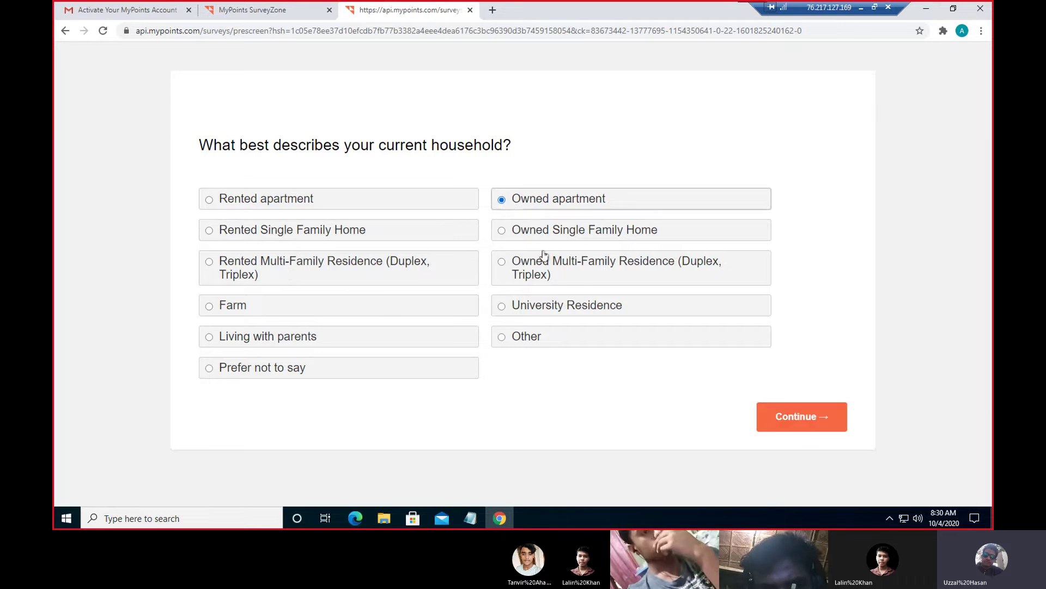
click(819, 419)
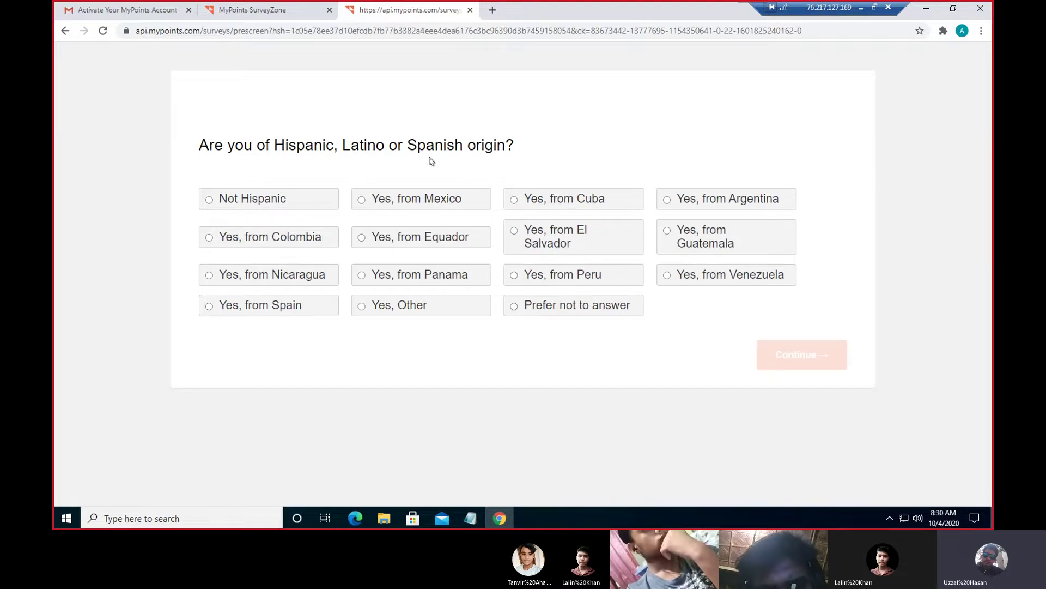
- Answer Not Hispanic for origin and 51 - 100 for the organization's employee count
click(229, 207)
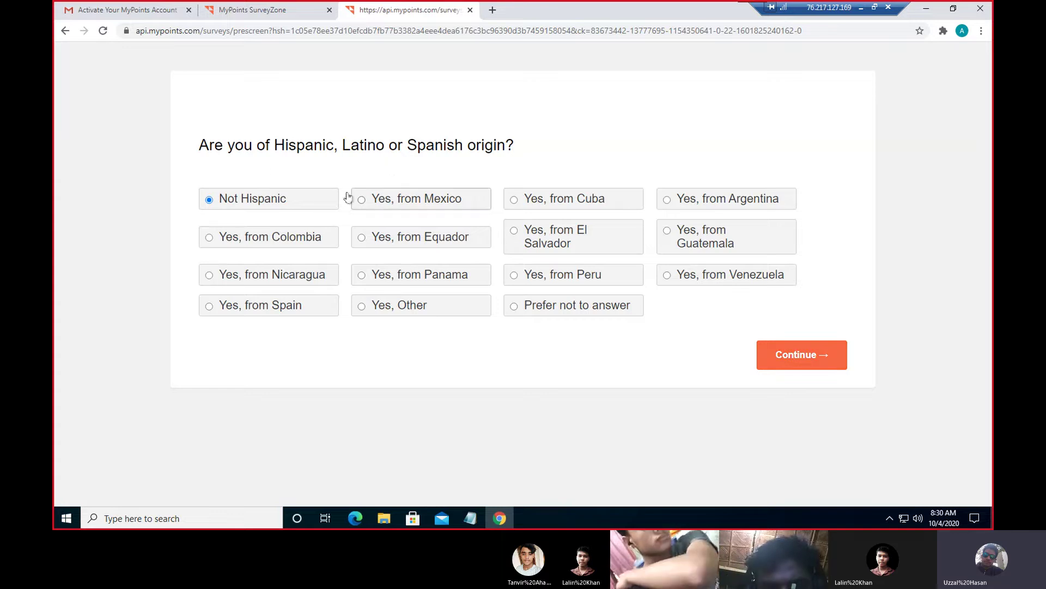
click(784, 356)
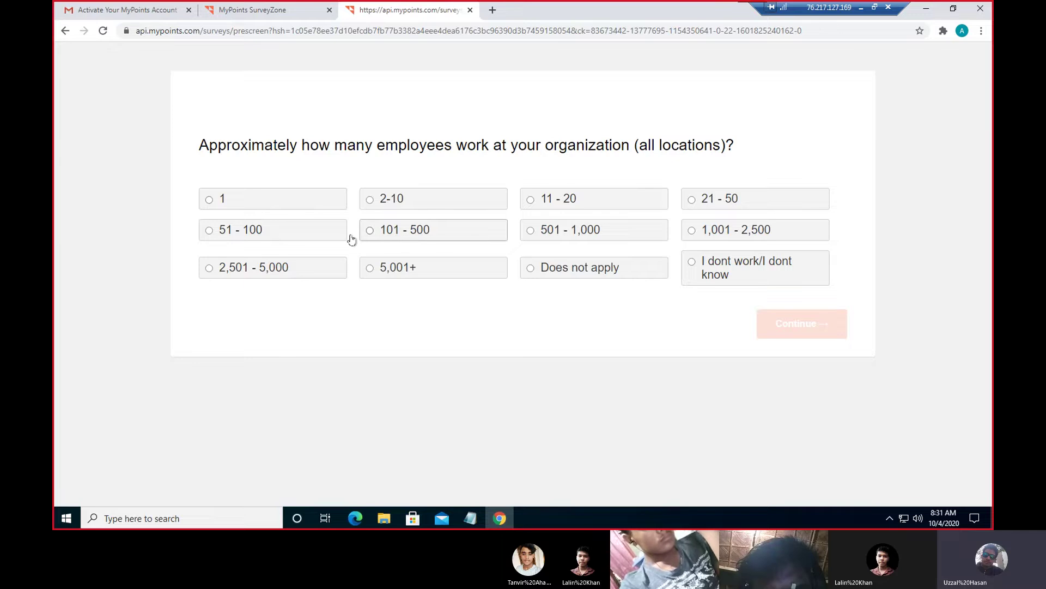
click(208, 231)
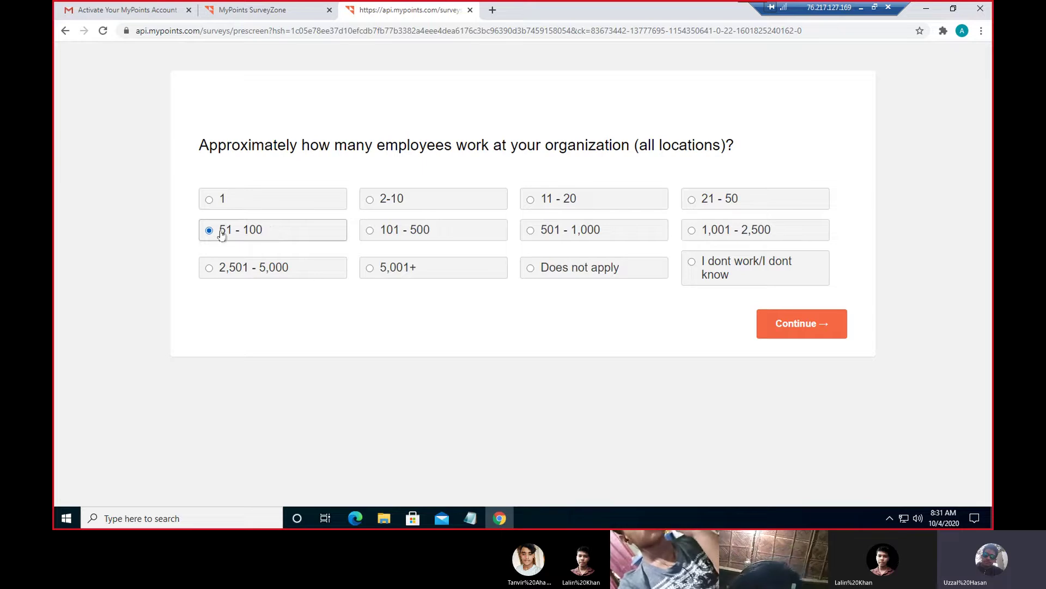
click(799, 322)
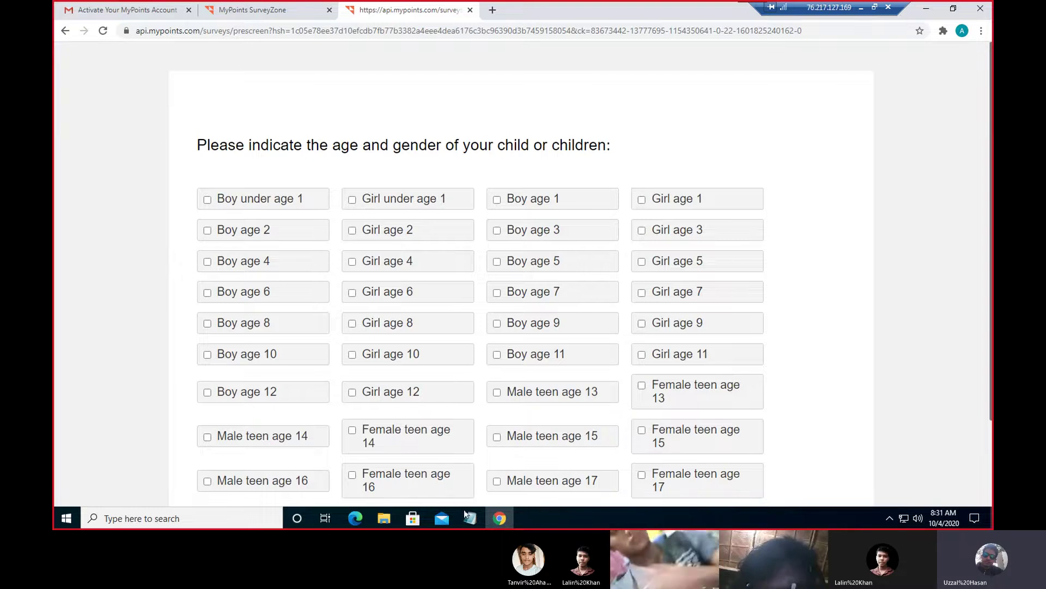
- Bring up the Notepad persona notes listing the two children's details
mouse_move(466, 514)
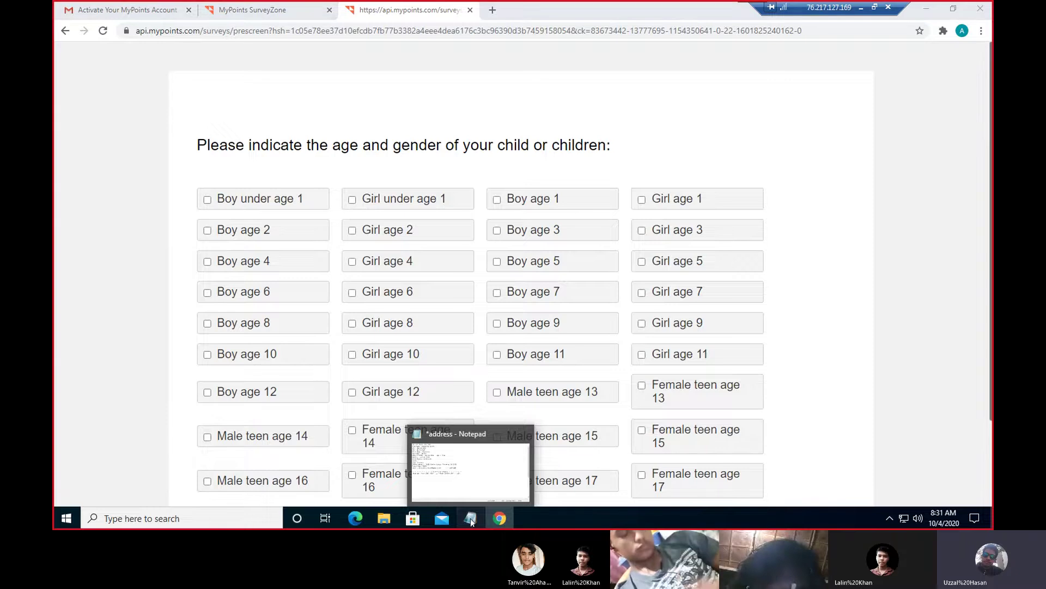
click(471, 520)
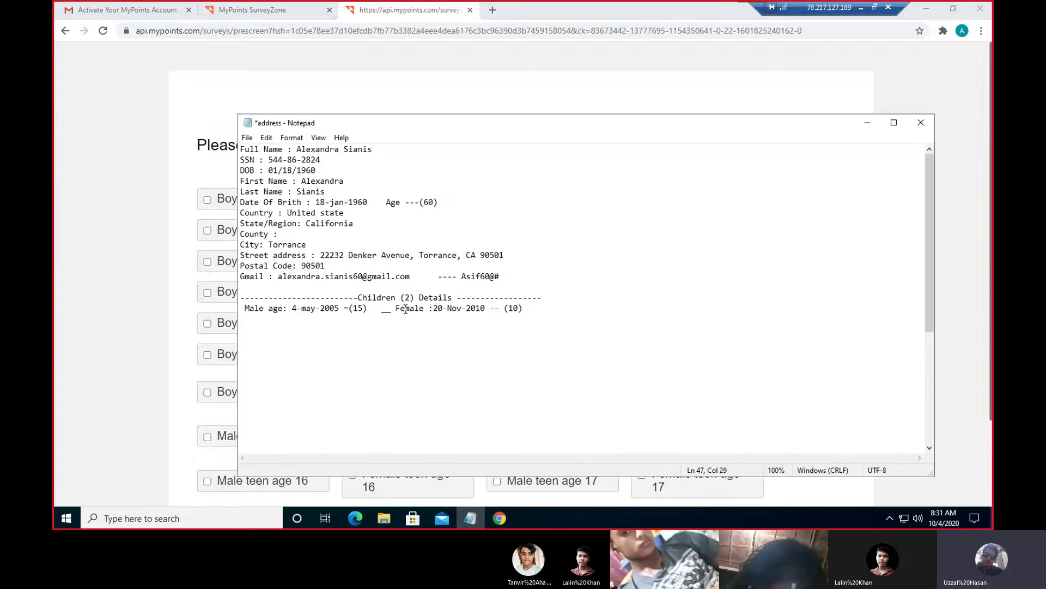
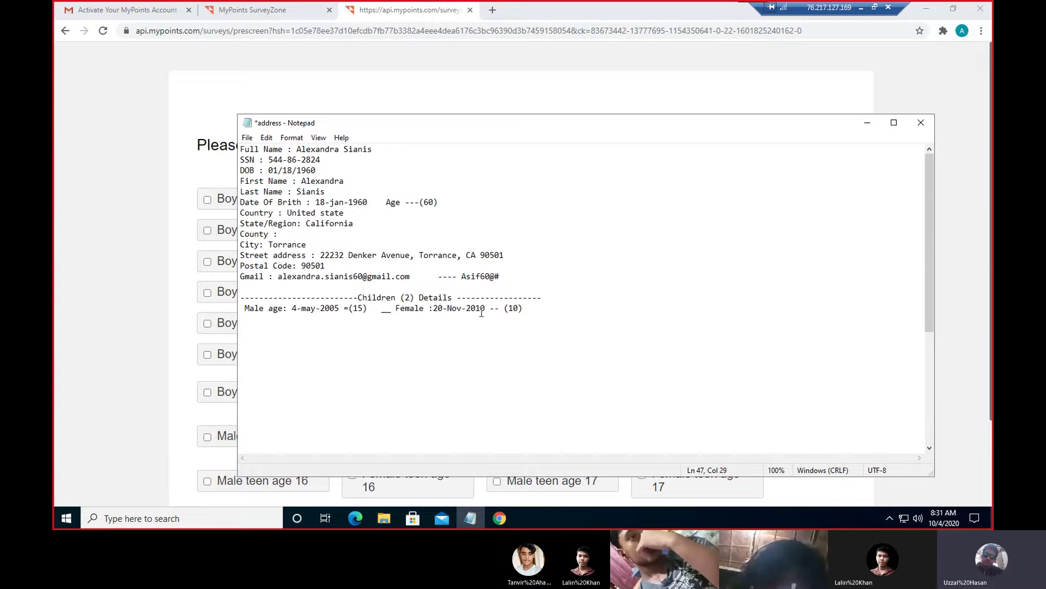
- Record the household children as a male teen age 15 and a girl age 10
click(868, 123)
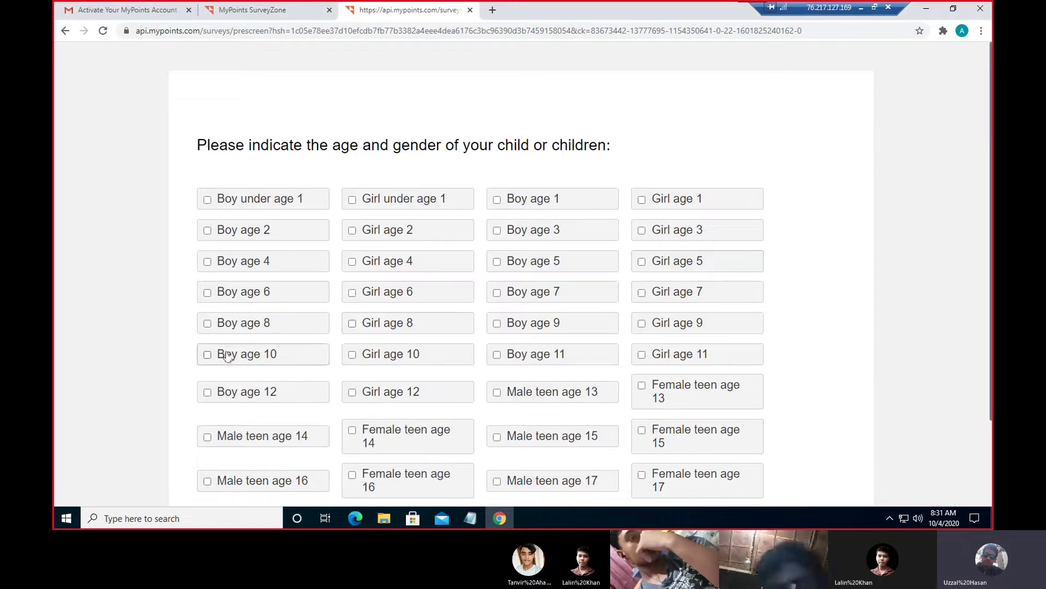
scroll(252, 476, down, 1)
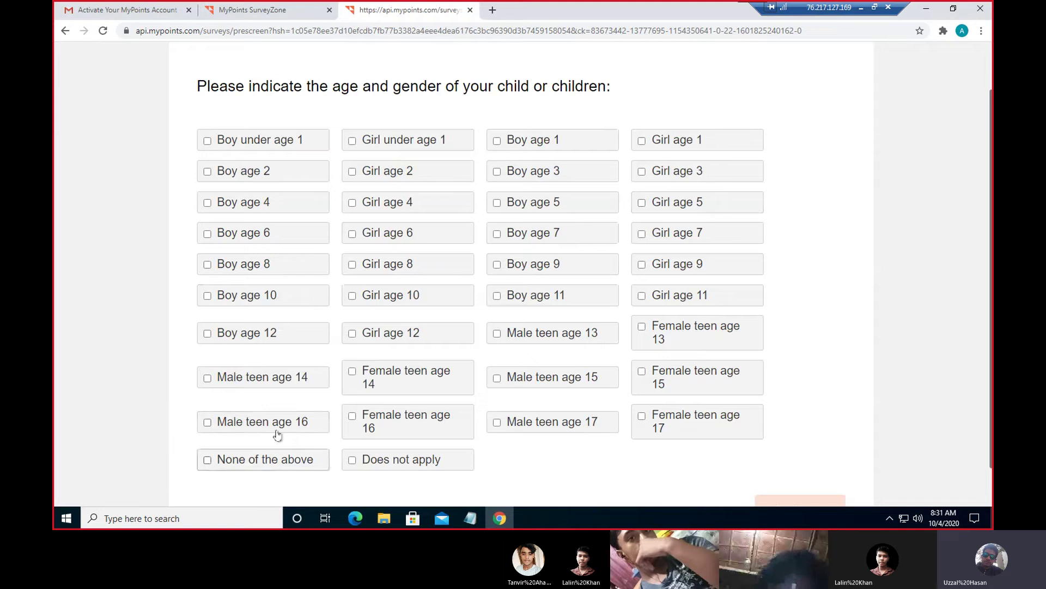
click(497, 379)
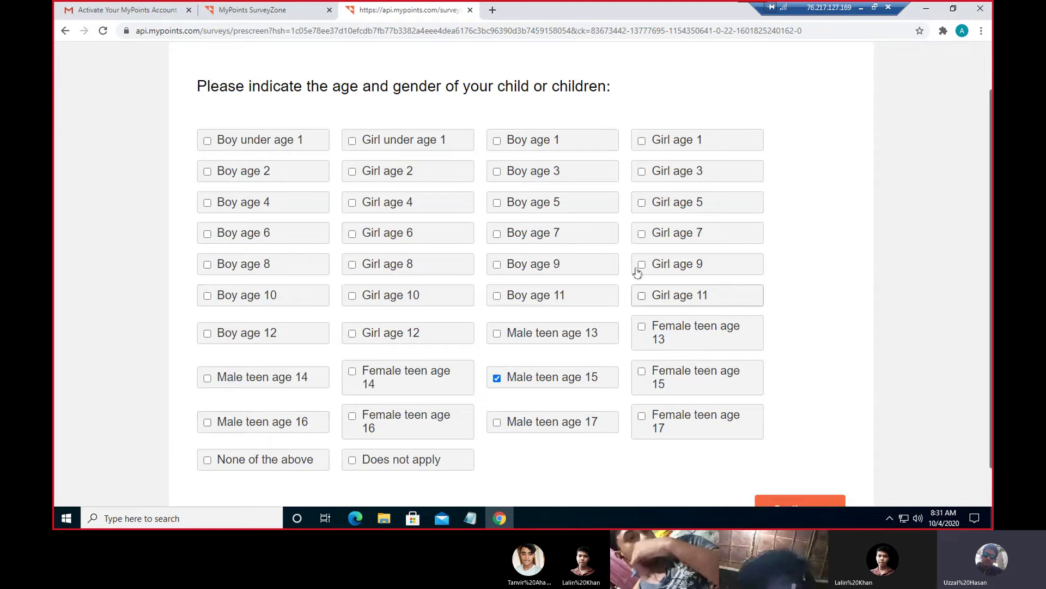
click(351, 297)
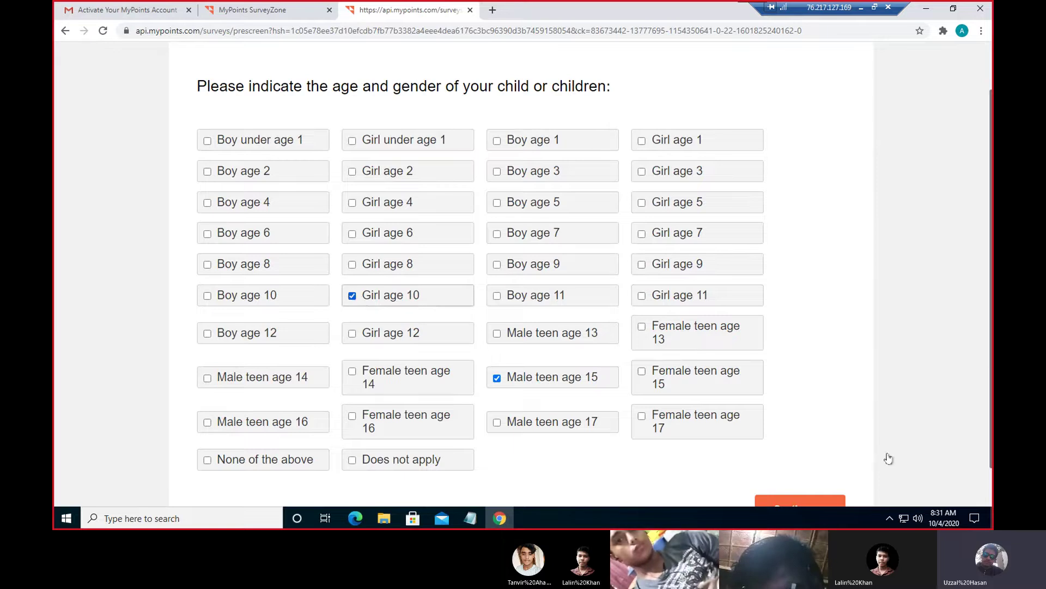
click(821, 500)
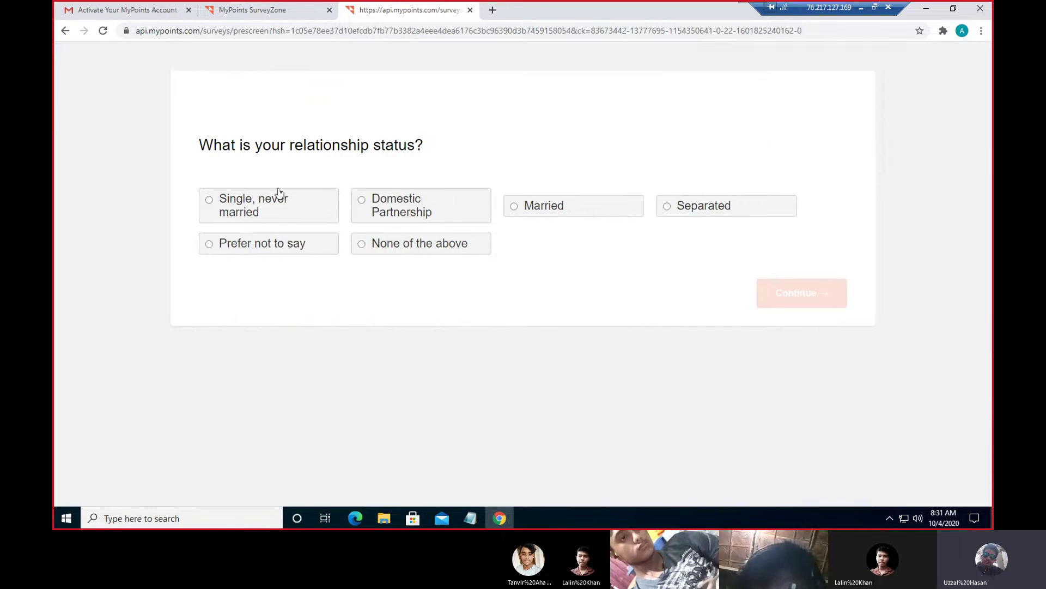
- Answer Married for relationship status and Manager for job title
click(513, 211)
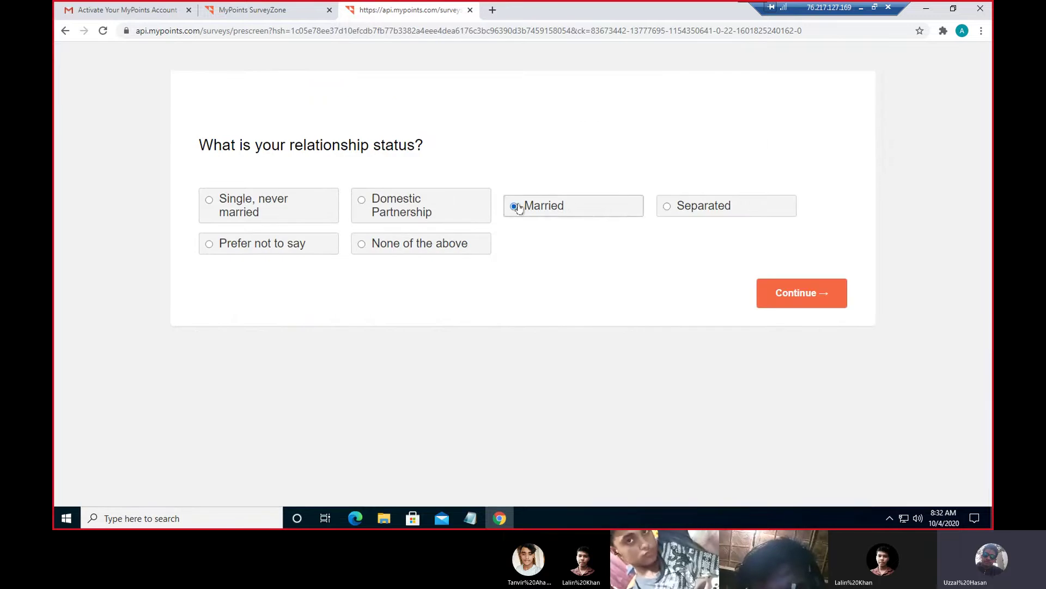
click(806, 308)
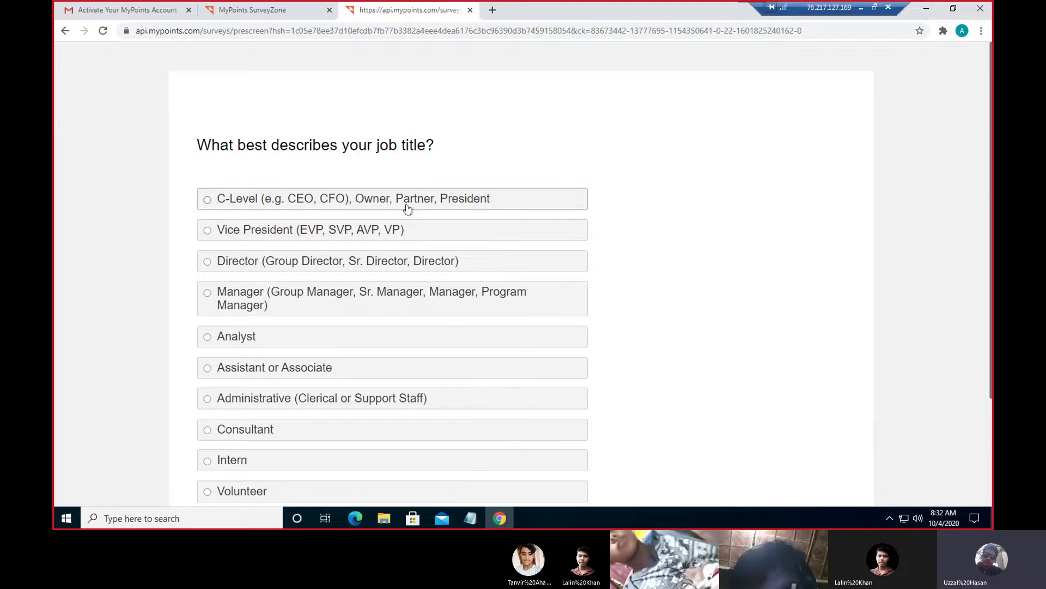
scroll(412, 201, down, 1)
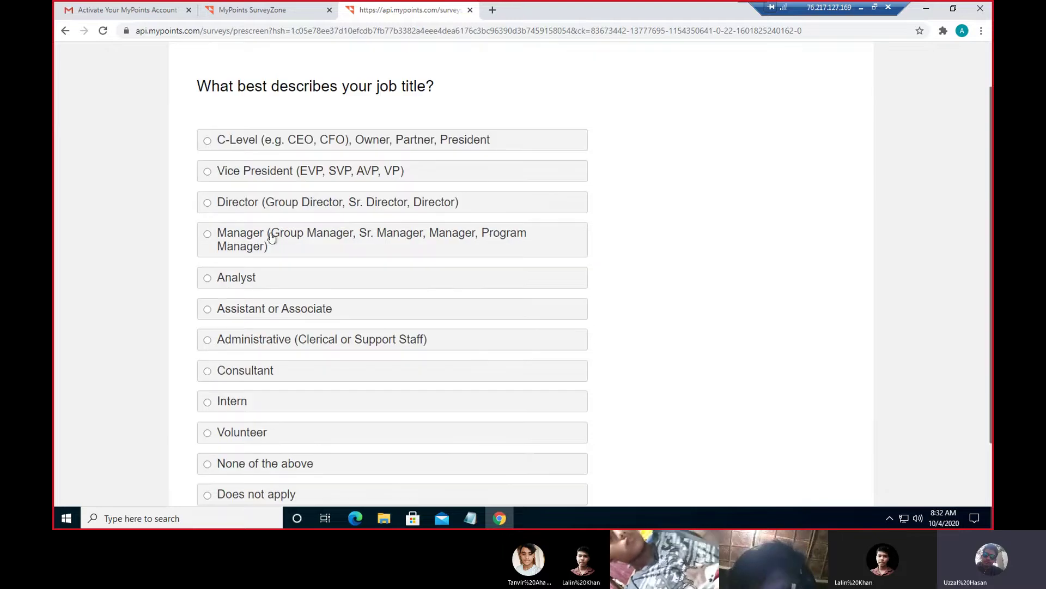
click(208, 236)
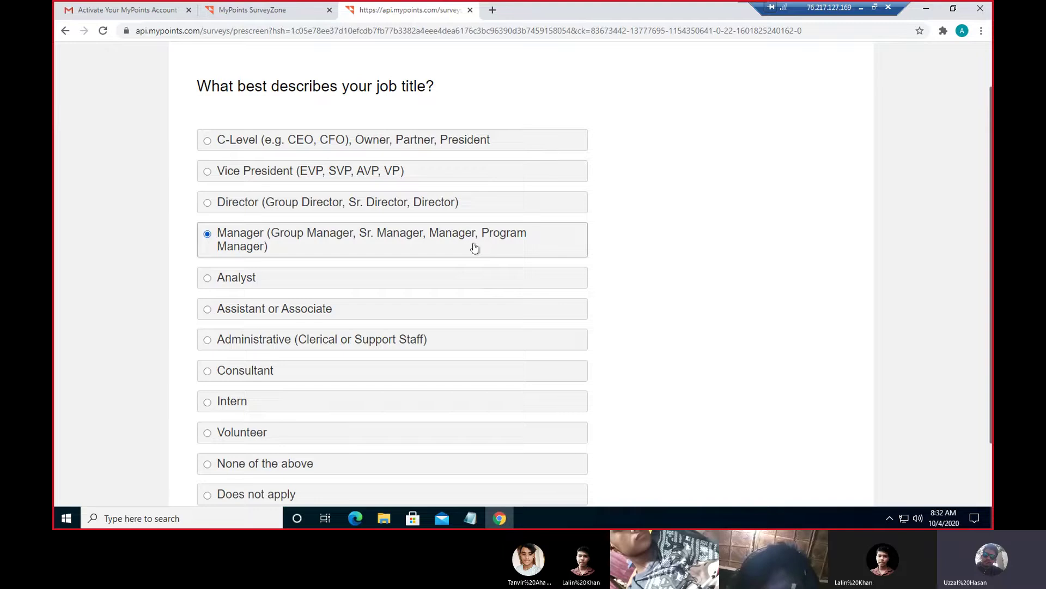
scroll(474, 248, down, 2)
key(Return)
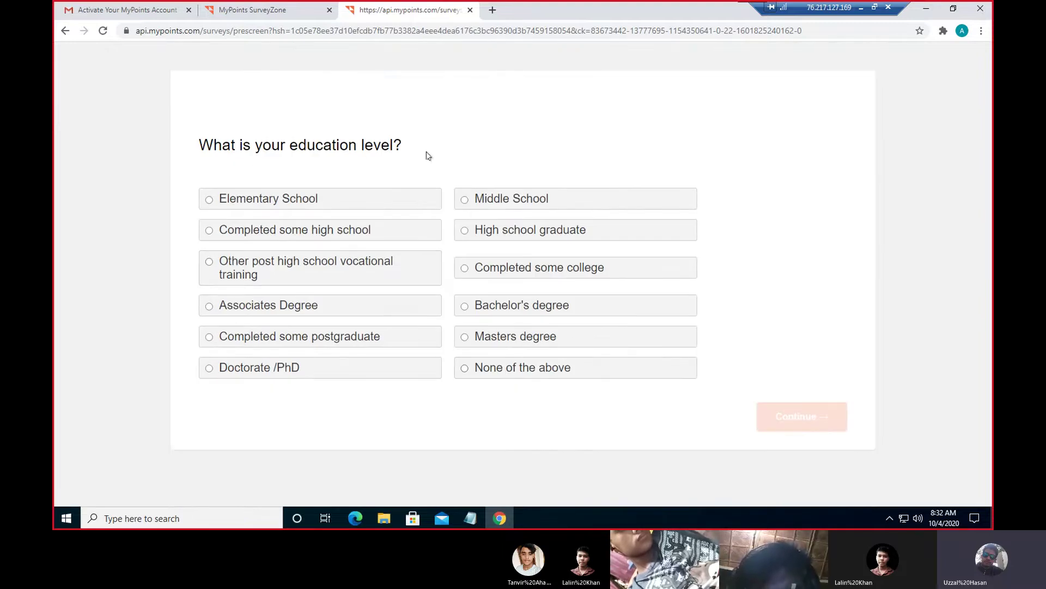
- Give Masters degree as the education level and select White for race
click(466, 337)
click(793, 419)
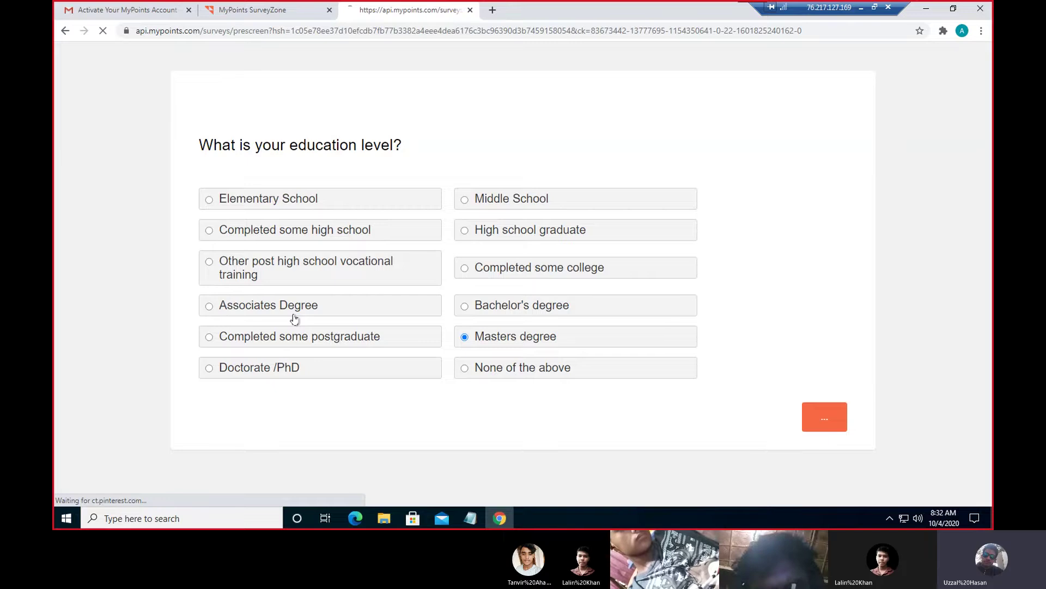
click(208, 201)
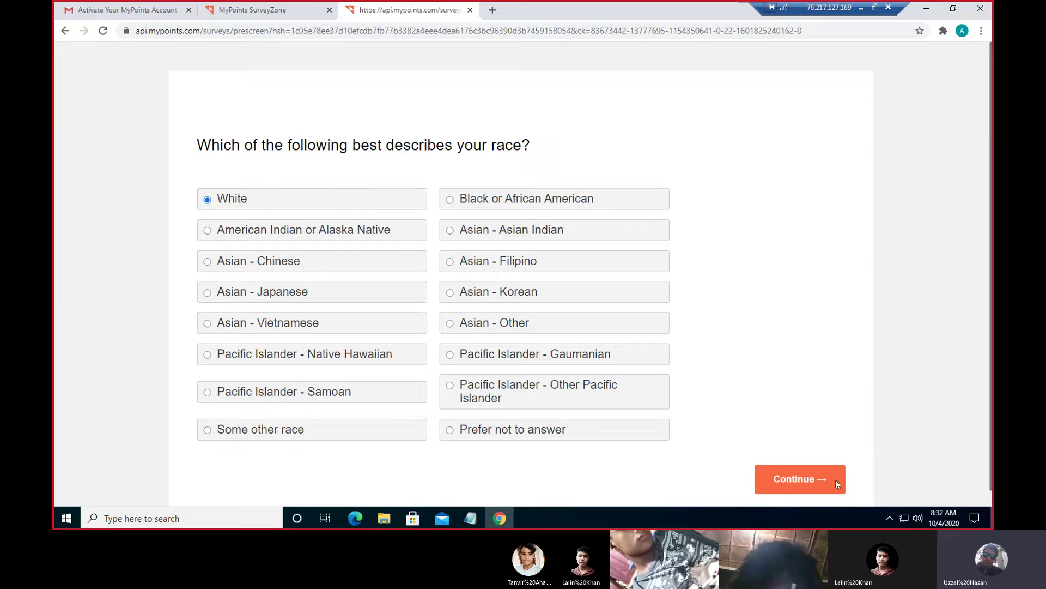
- Submit the race answer and report children under 18 in the household
click(798, 485)
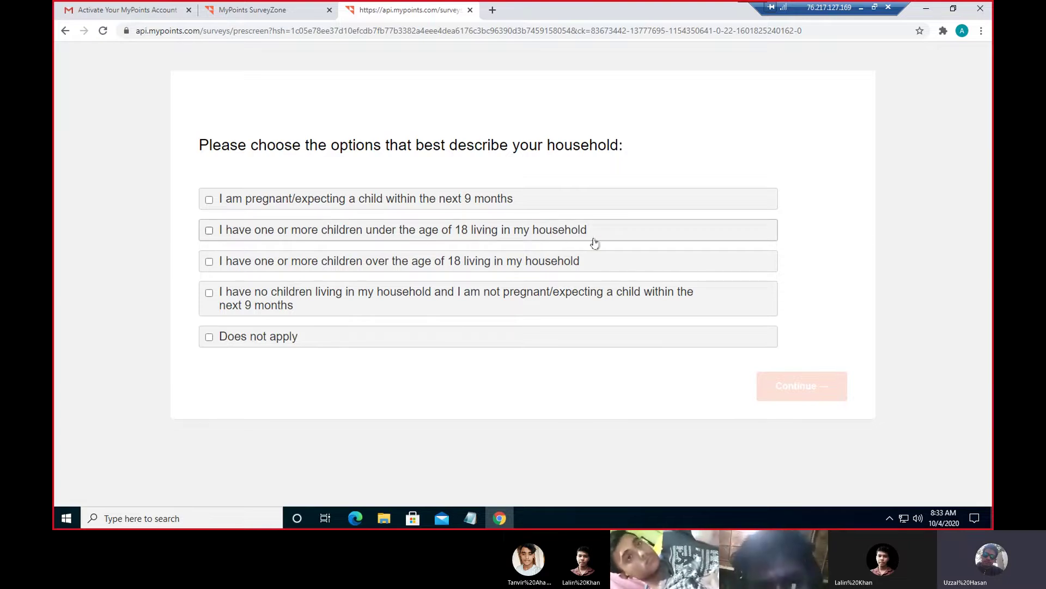
click(210, 231)
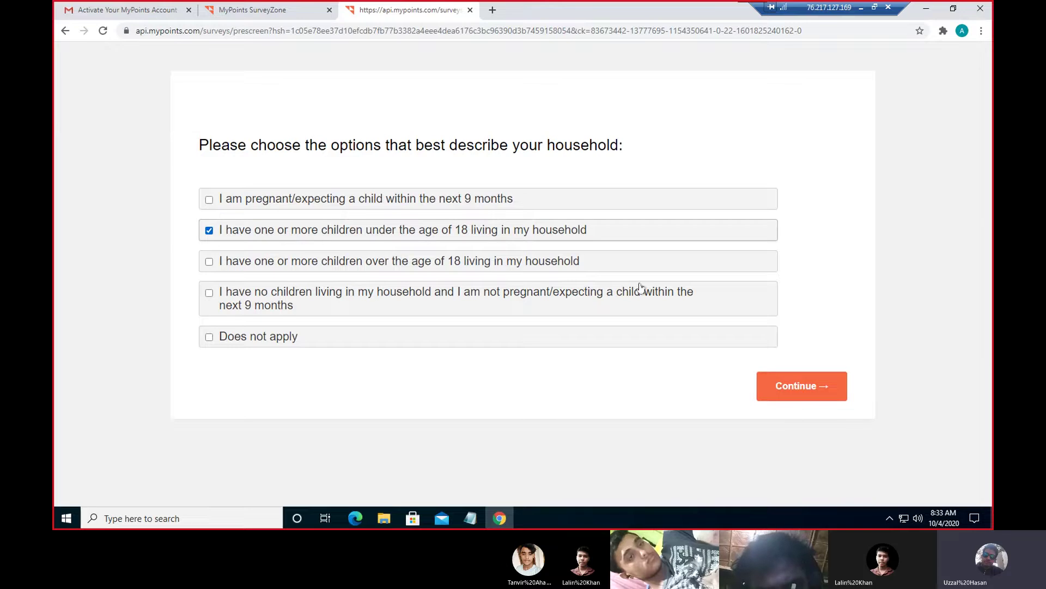
click(795, 386)
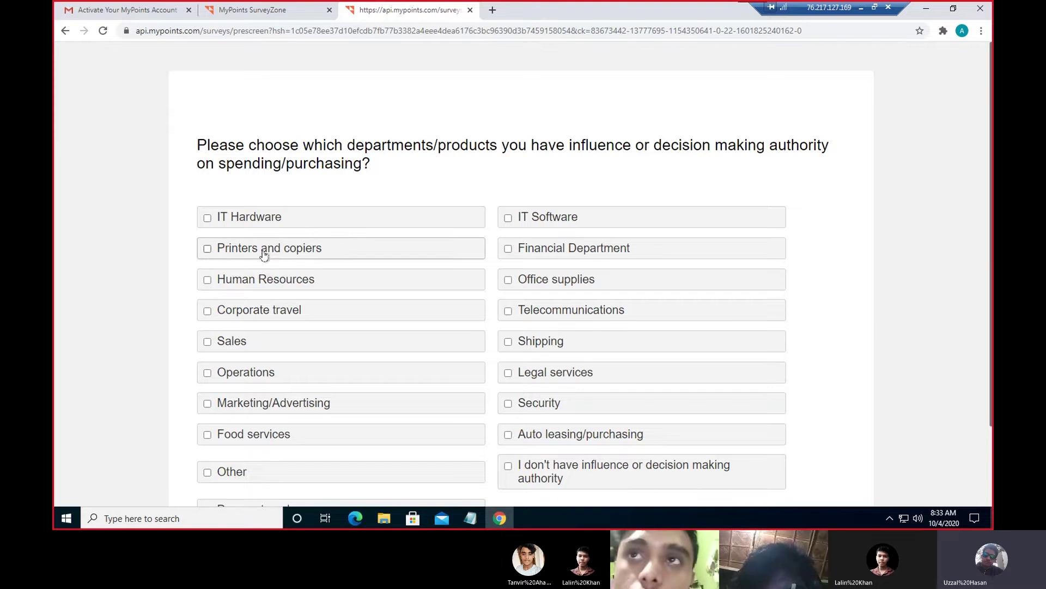
- Claim purchasing authority over IT Hardware and IT Software
click(208, 218)
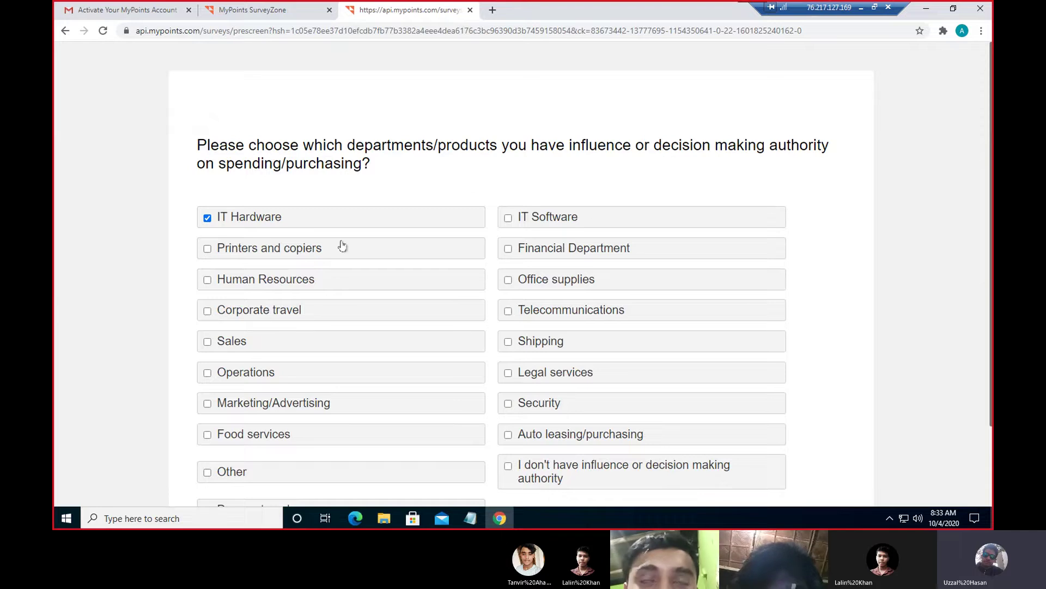
click(508, 218)
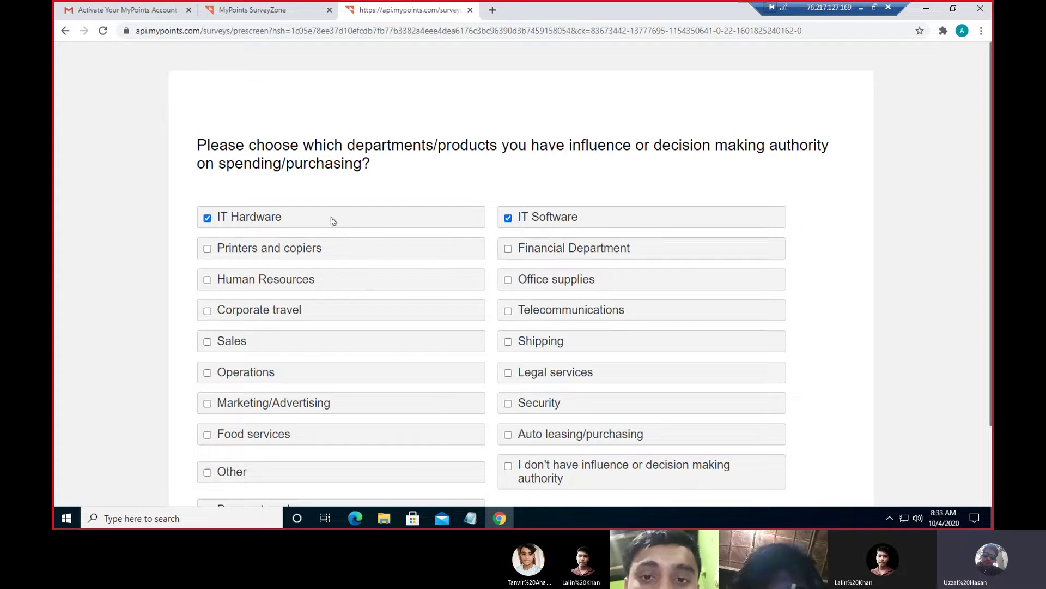
scroll(988, 339, down, 2)
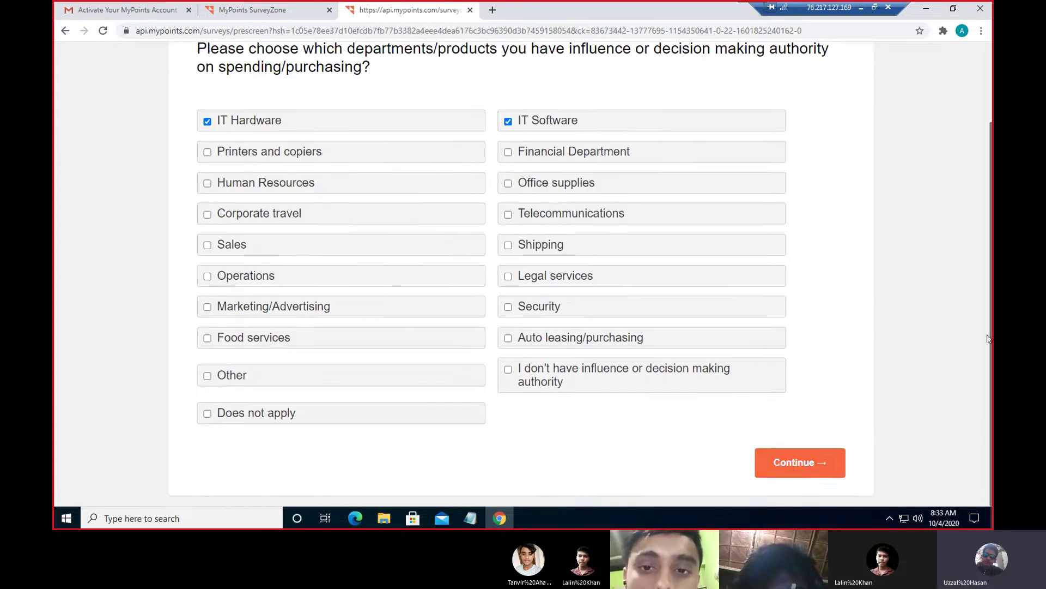
click(796, 470)
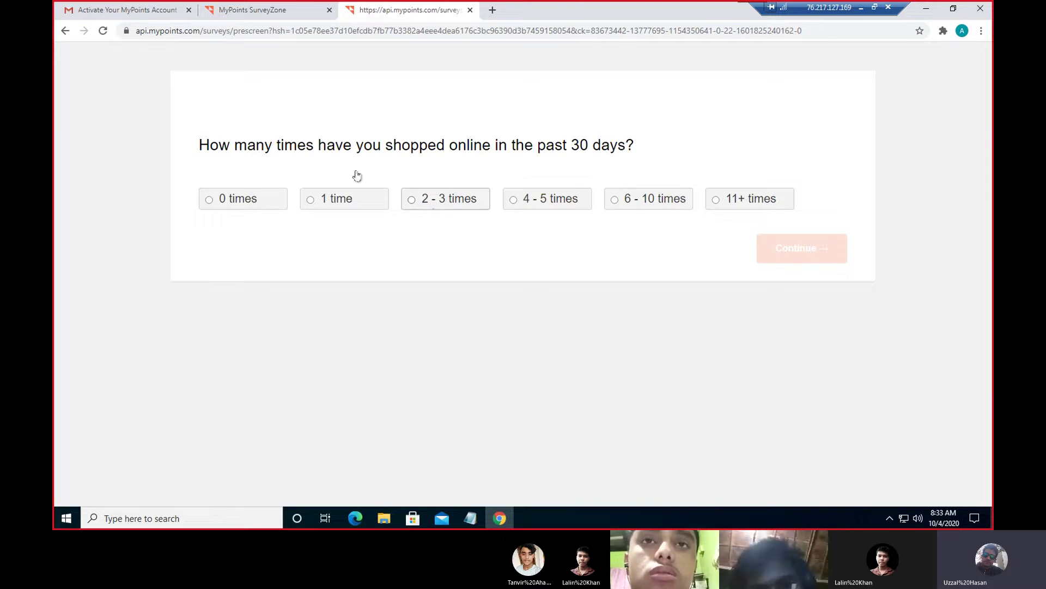
- Answer 2 - 3 times for online shopping in the past 30 days
click(512, 200)
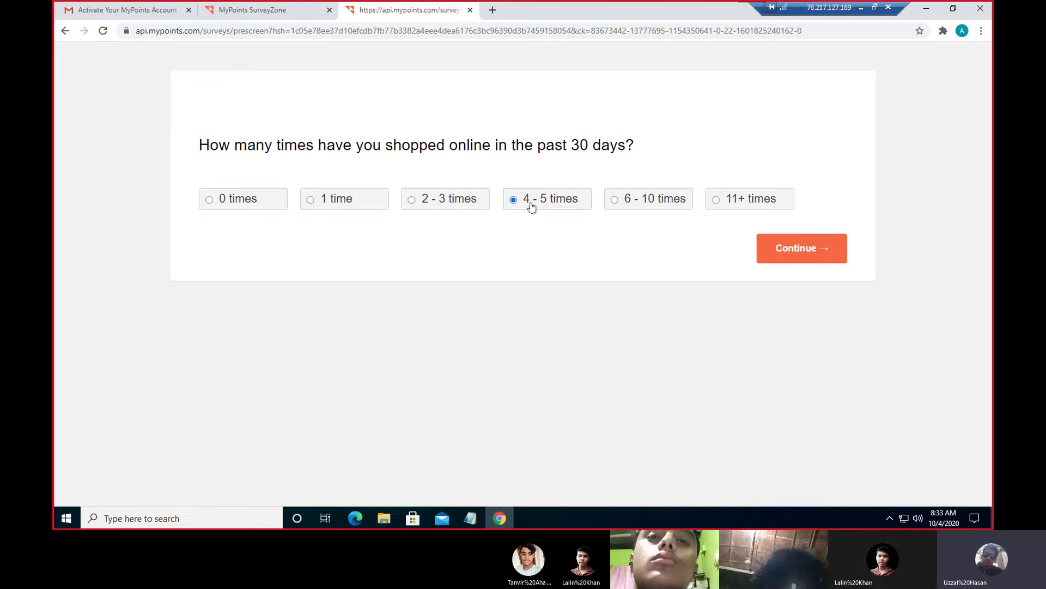
click(411, 201)
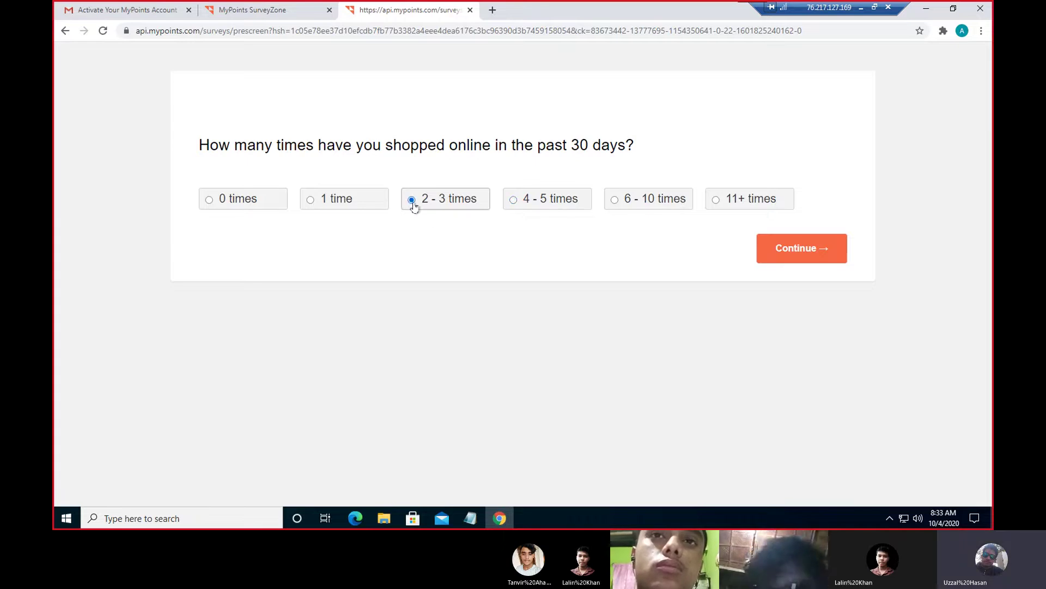
click(801, 248)
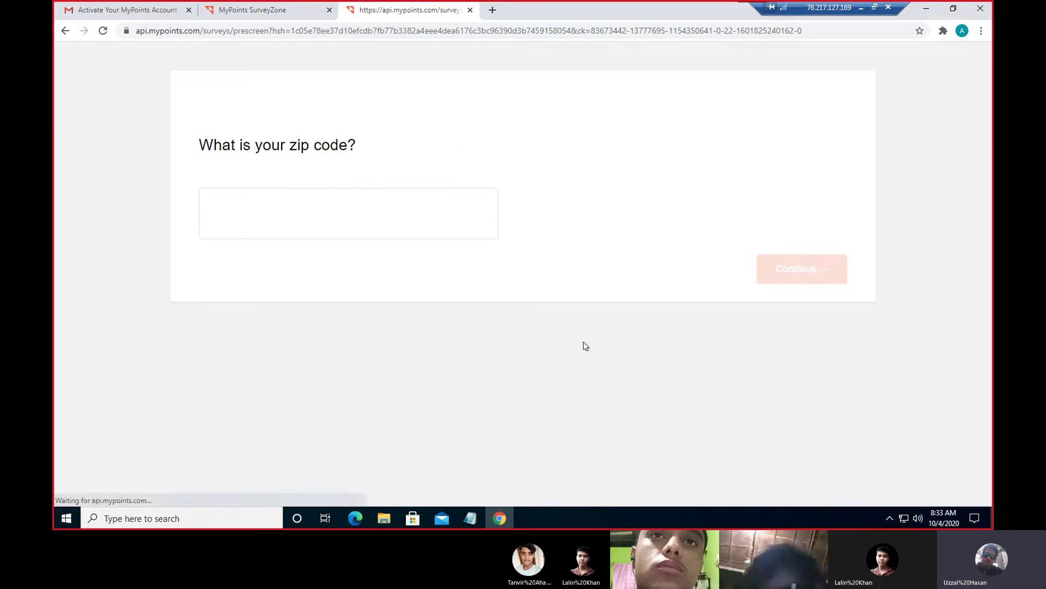
- Select the zip code field and restore the Notepad persona notes to look up the postal code
click(231, 213)
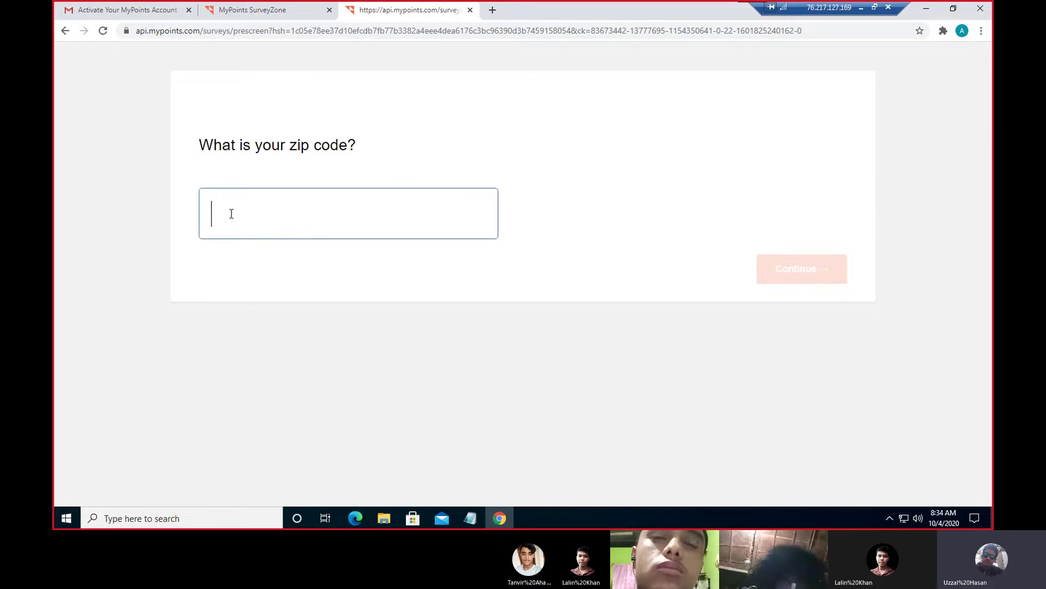
click(476, 527)
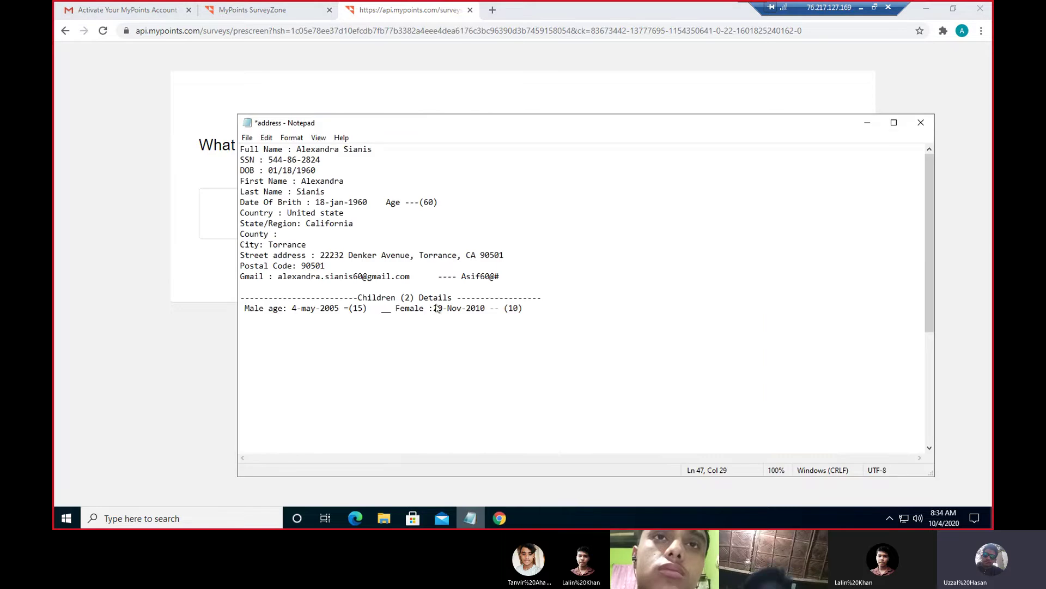
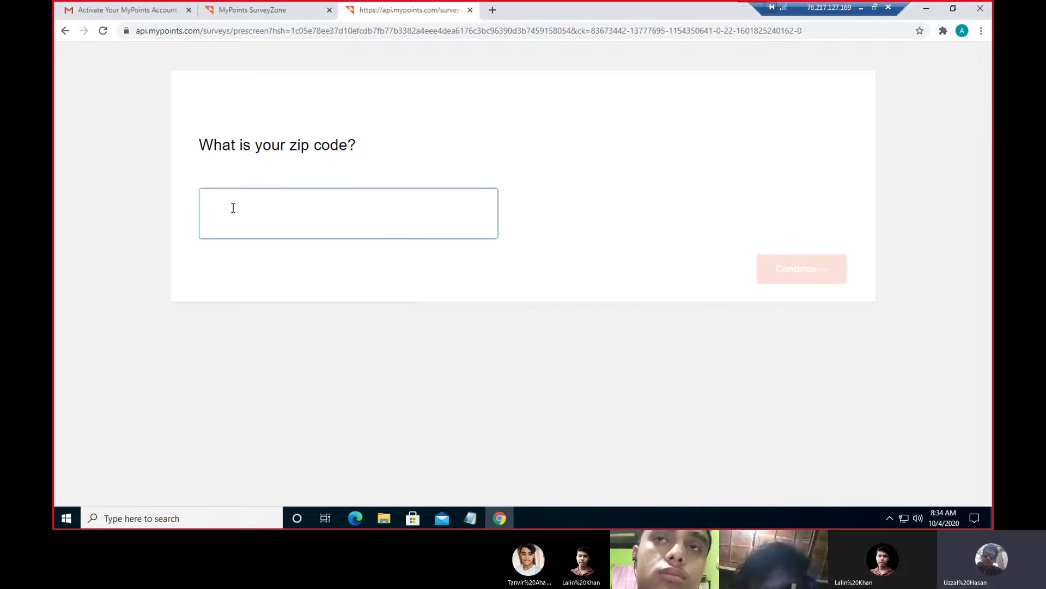
- Enter the persona's zip code from the notes and continue the prescreen
text(90)
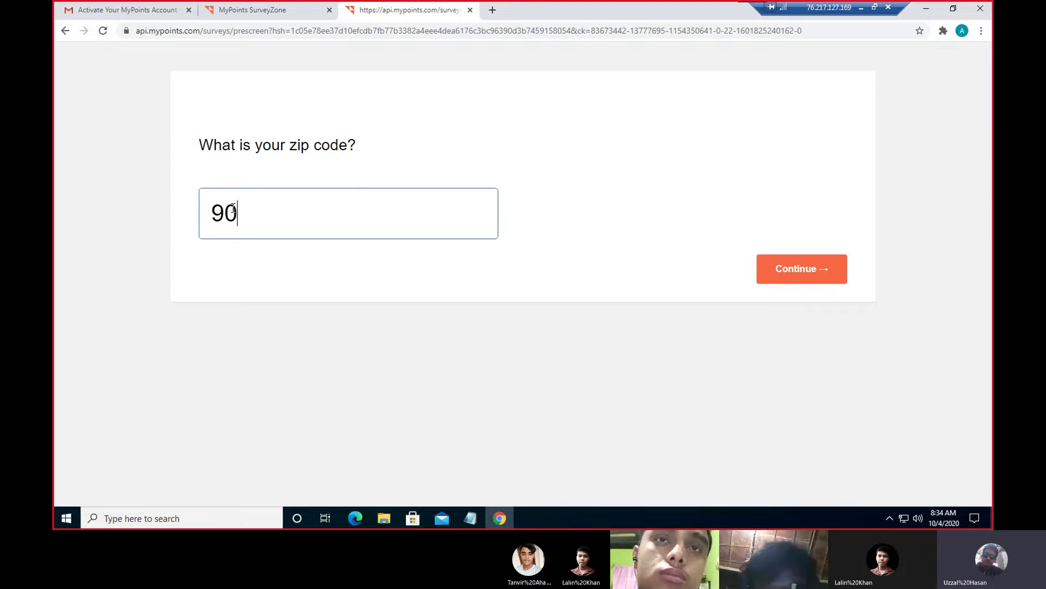
text(501)
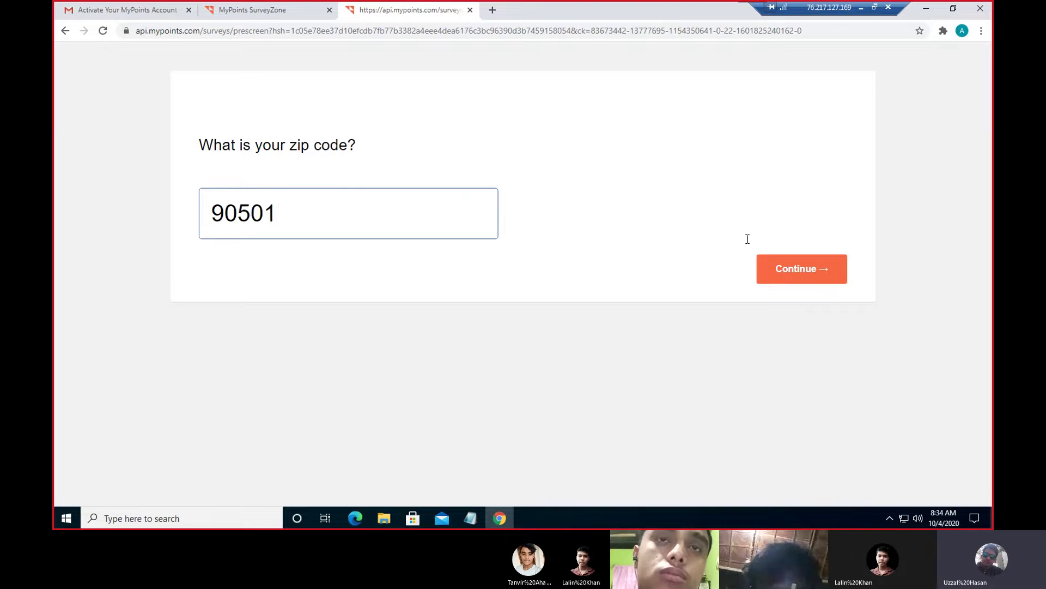
click(825, 275)
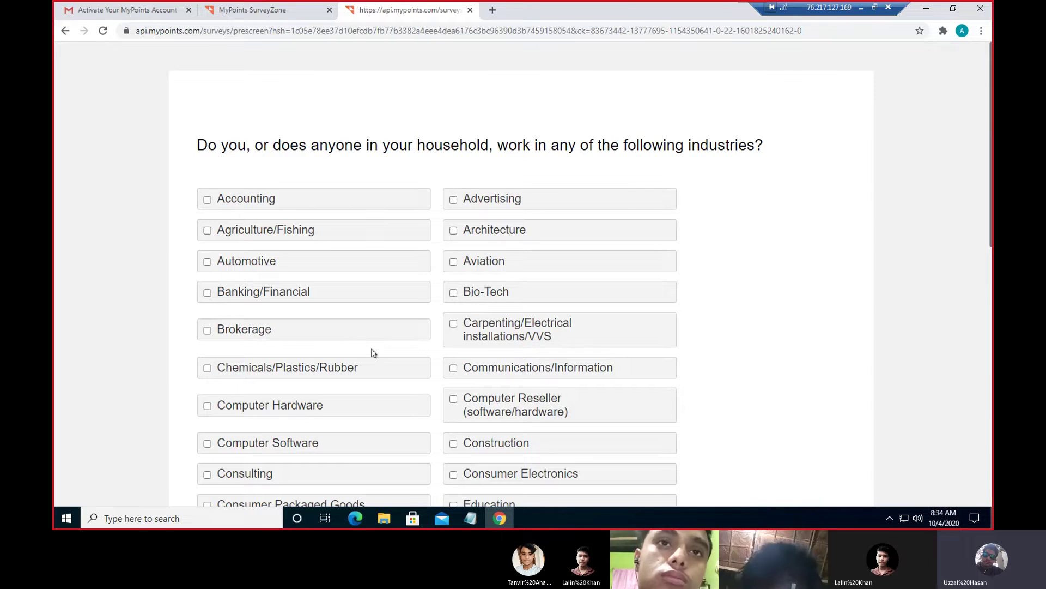
- Choose Banking/Financial as the household industry and submit the answer
click(208, 293)
scroll(208, 294, down, 3)
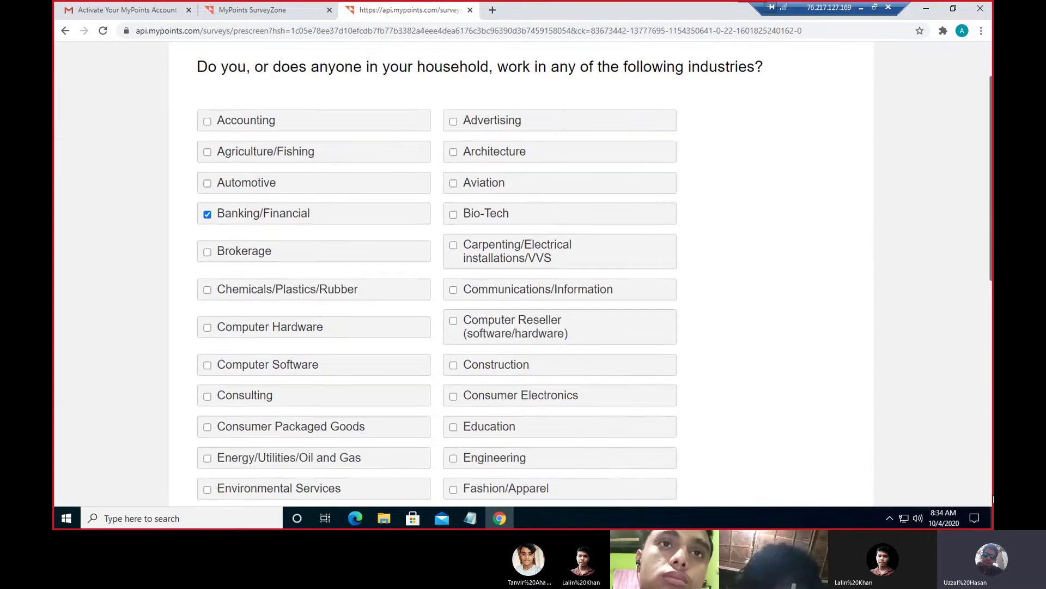
scroll(800, 478, down, 8)
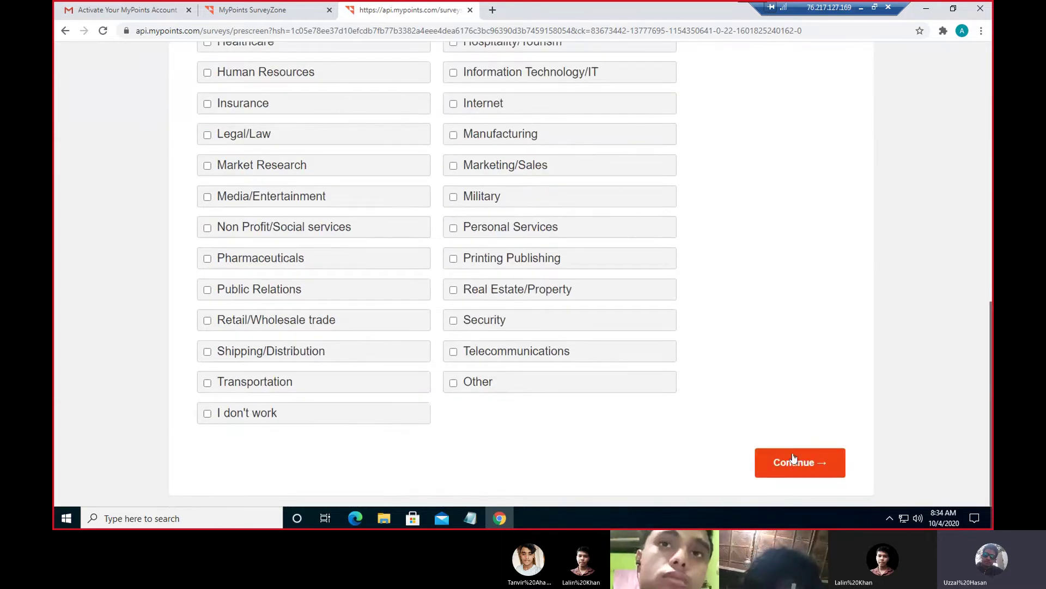
click(794, 459)
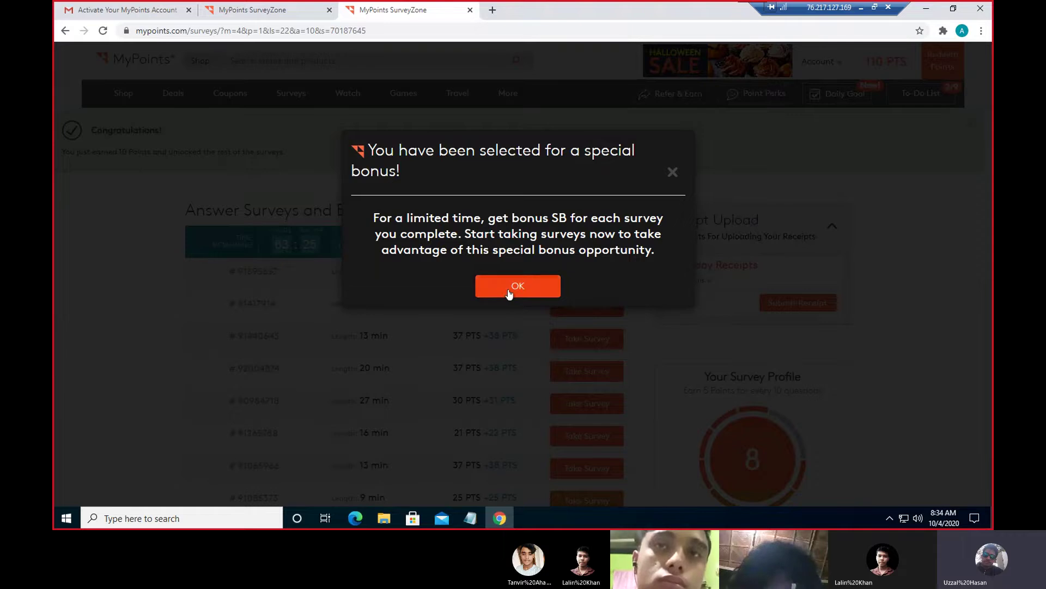
- Dismiss the special bonus popup to show the unlocked survey list and 110-point balance
click(508, 290)
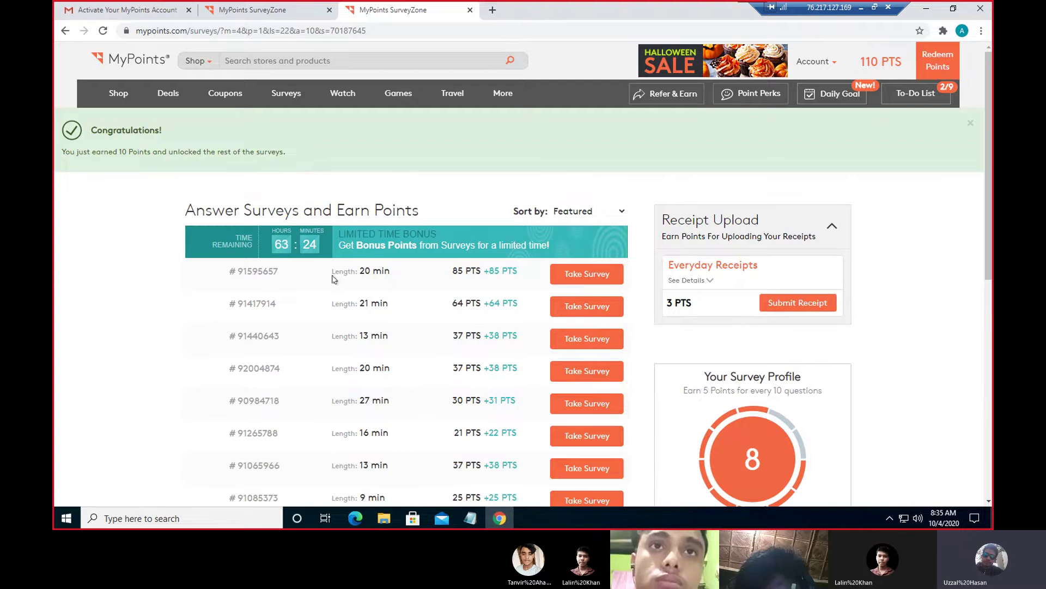
drag(322, 277, 448, 285)
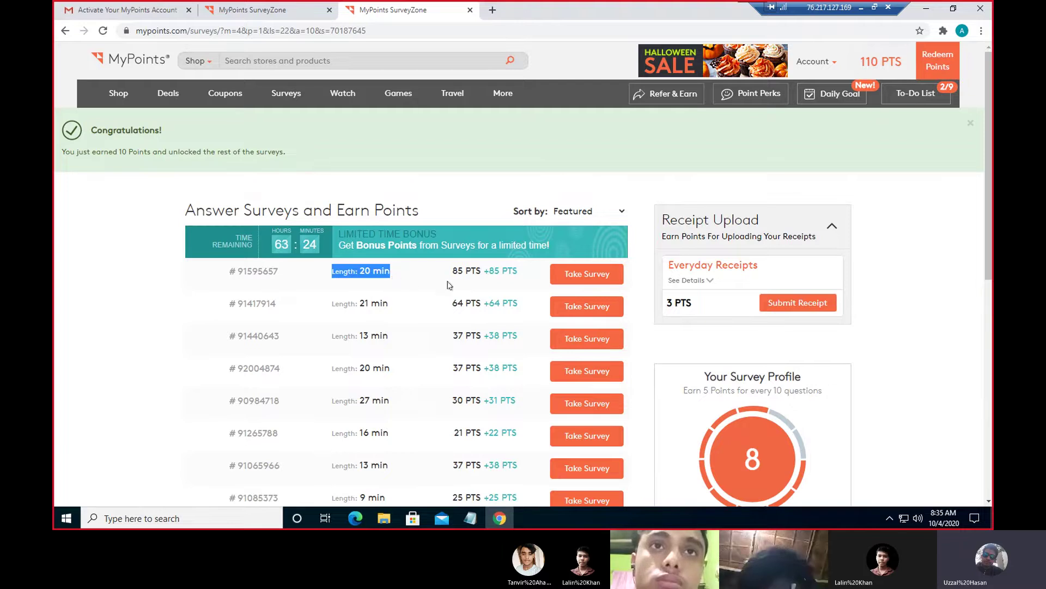
click(448, 285)
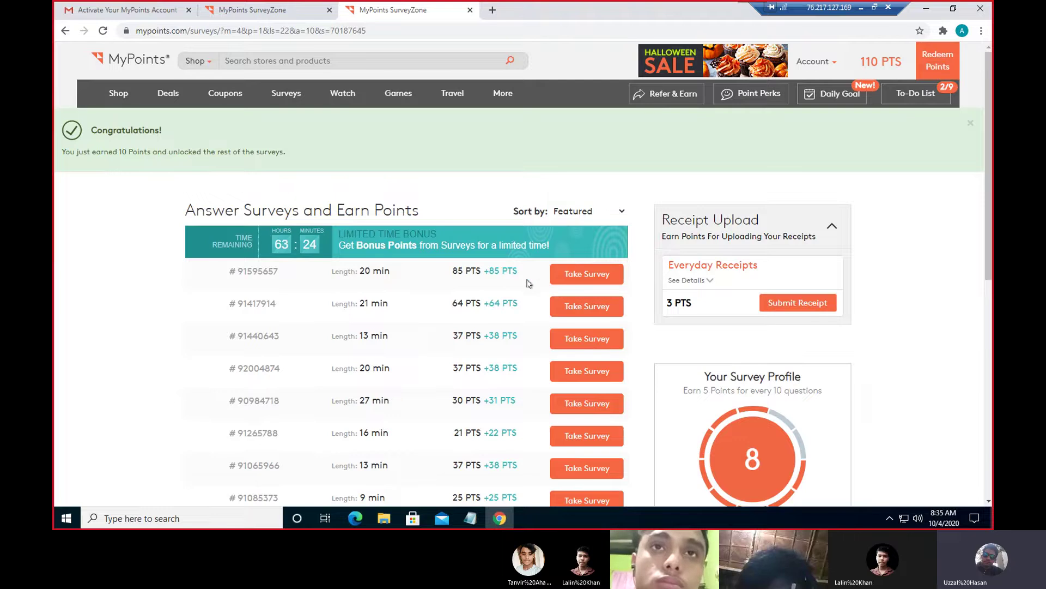
drag(520, 272, 462, 273)
click(392, 306)
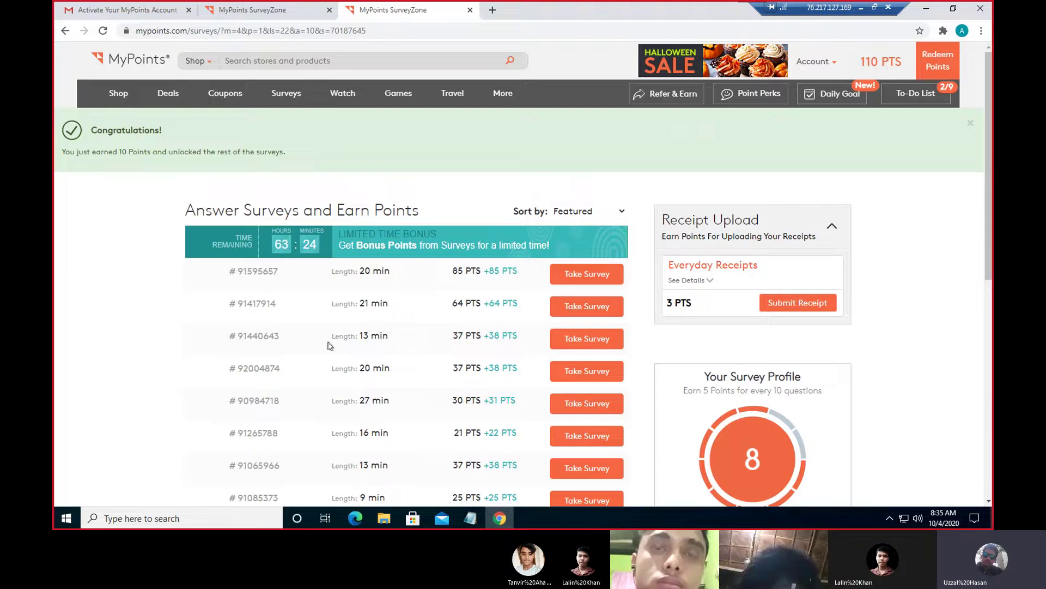
scroll(593, 198, down, 2)
scroll(430, 205, up, 2)
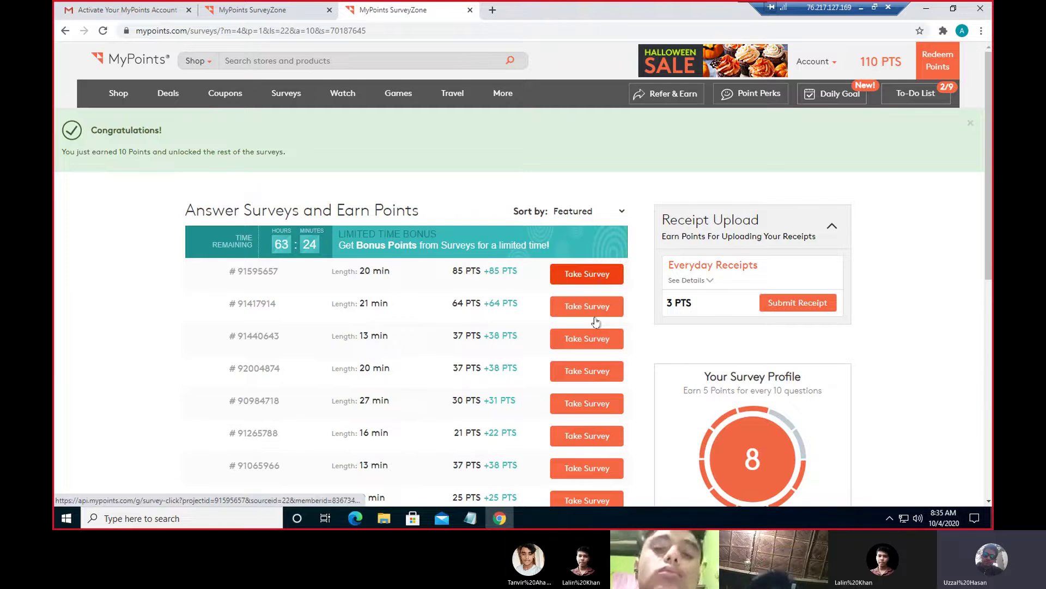
scroll(797, 257, down, 2)
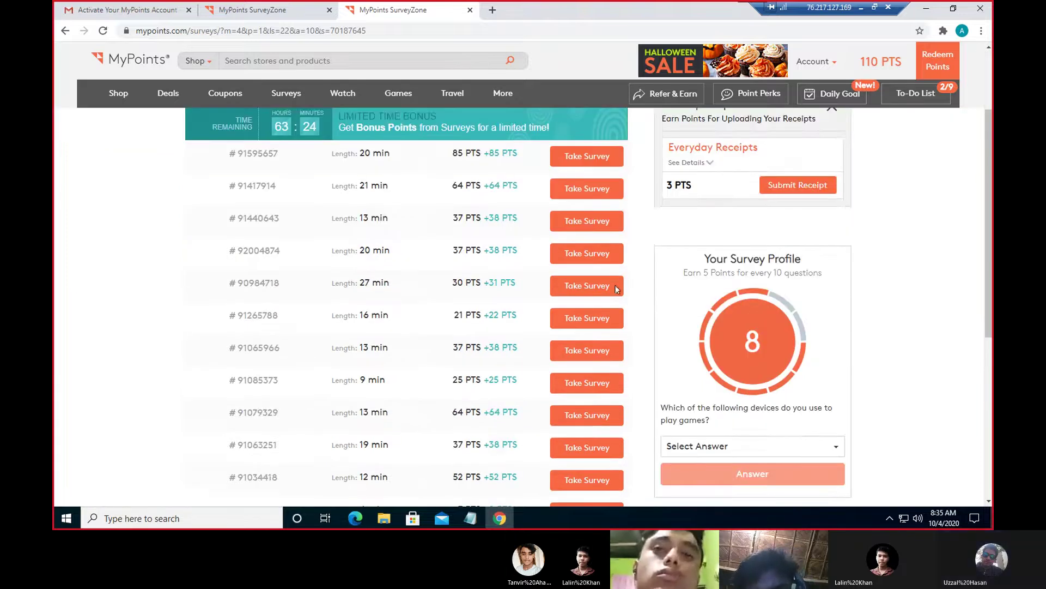
scroll(461, 355, down, 2)
scroll(428, 300, down, 3)
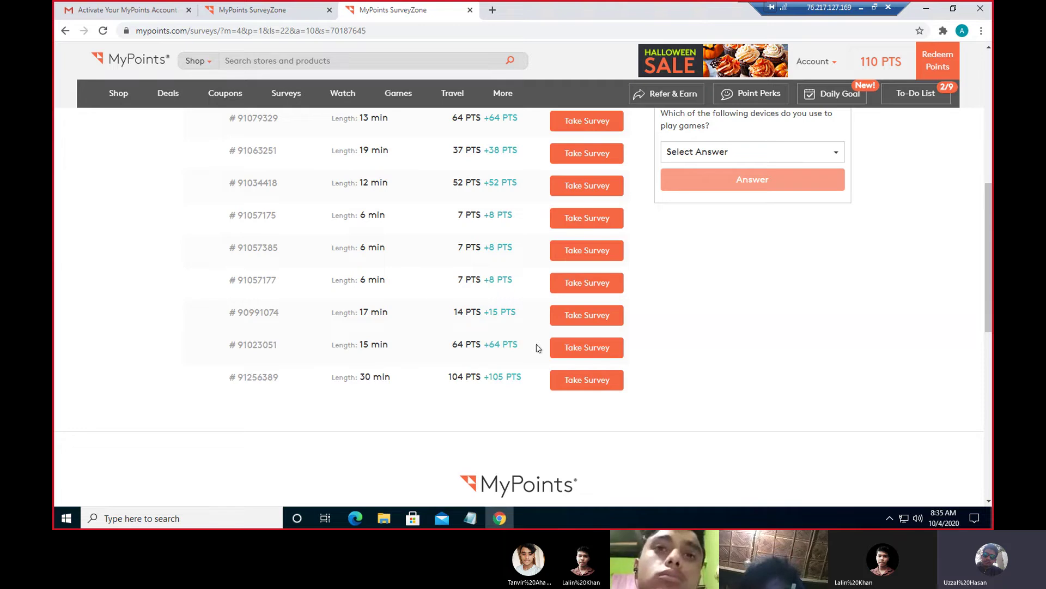
scroll(479, 346, up, 10)
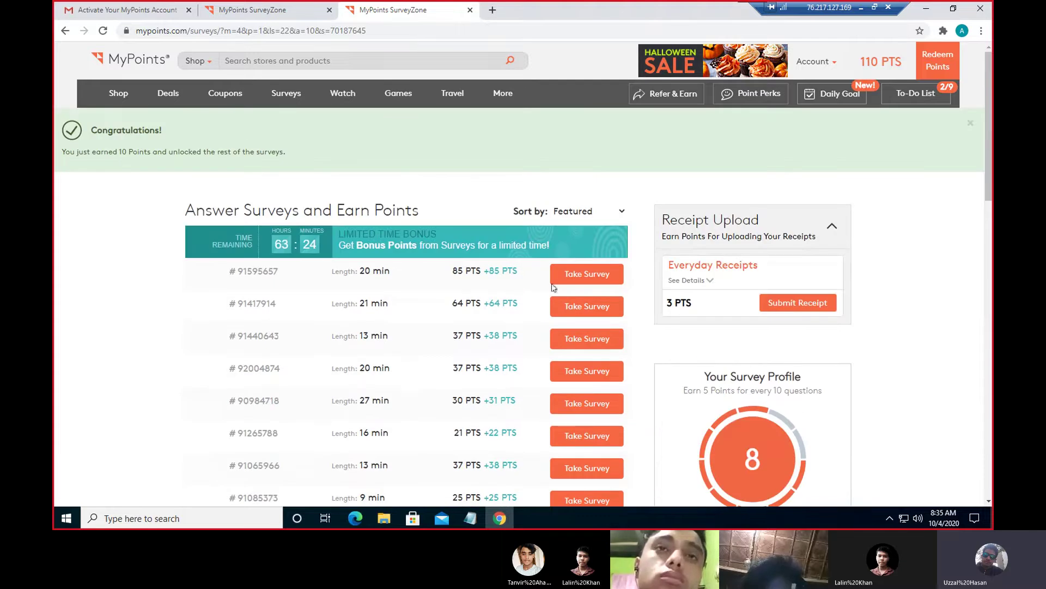
scroll(771, 332, down, 1)
scroll(774, 323, down, 2)
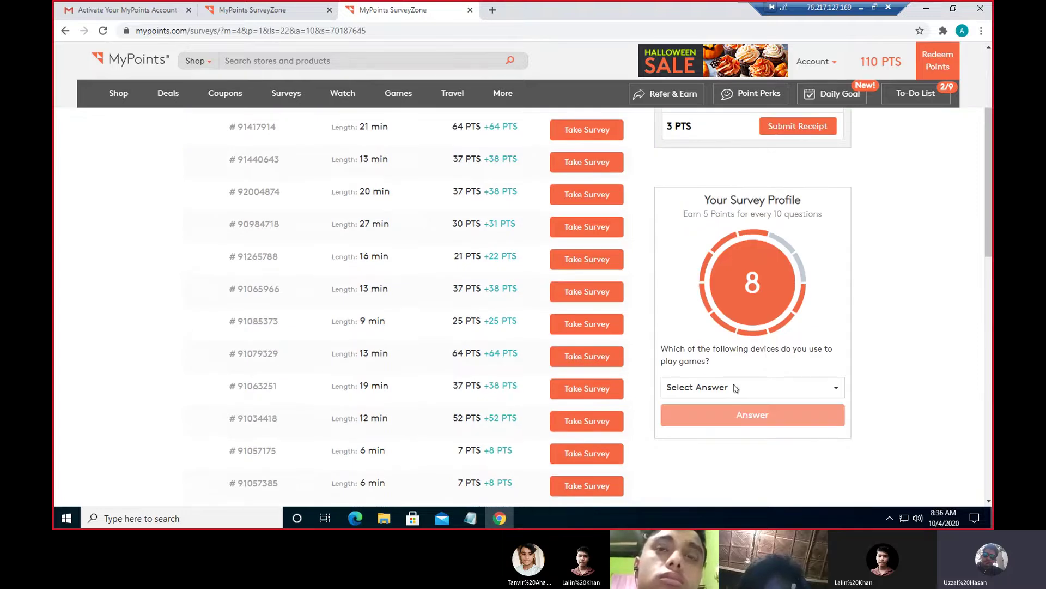
click(778, 389)
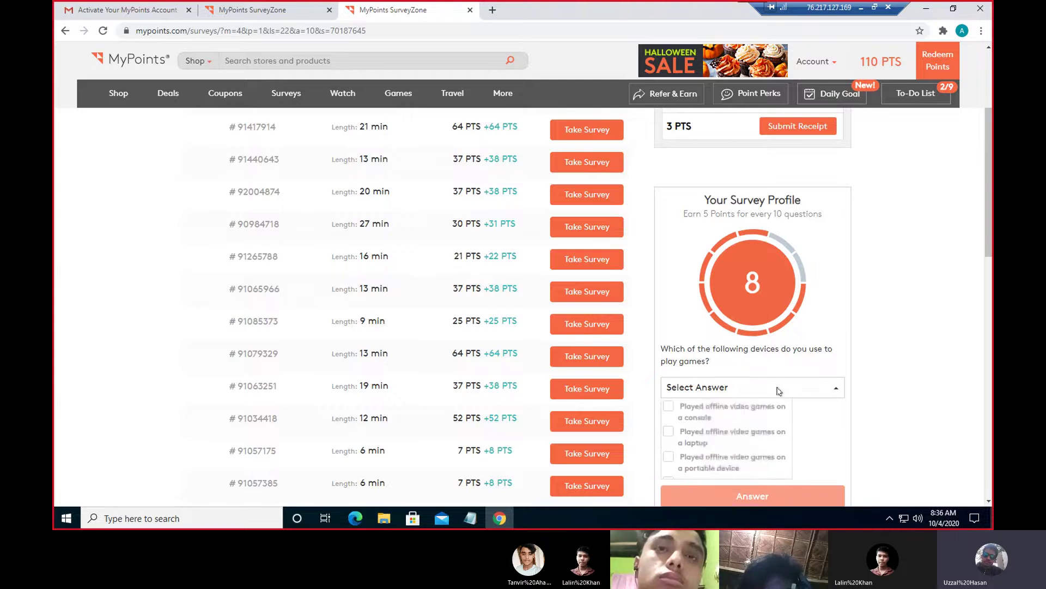
click(837, 369)
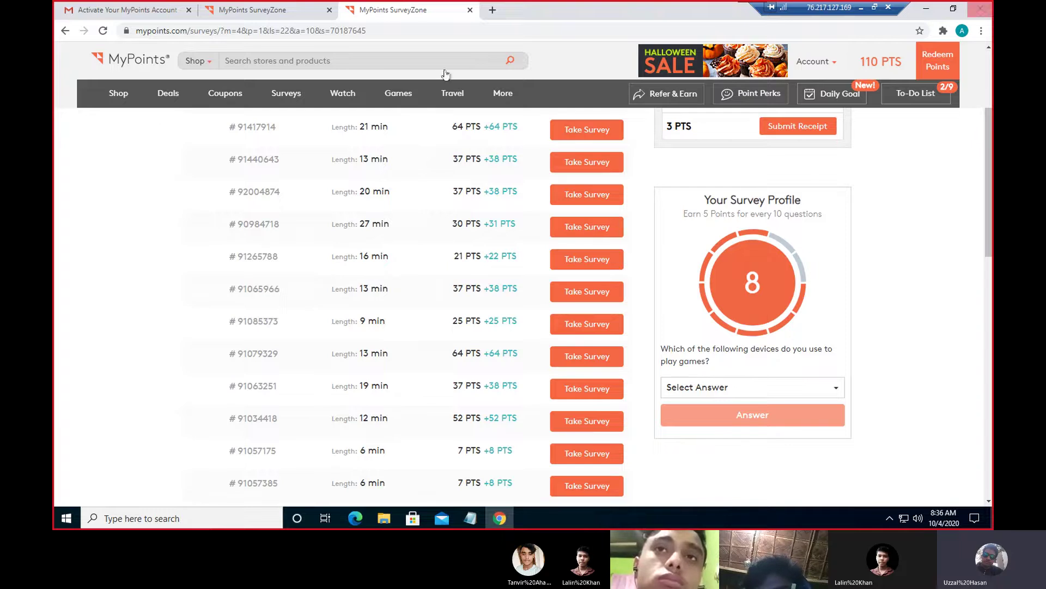
- Open Account Settings, re-enter the password and pass the traffic-light reCAPTCHA
mouse_move(818, 69)
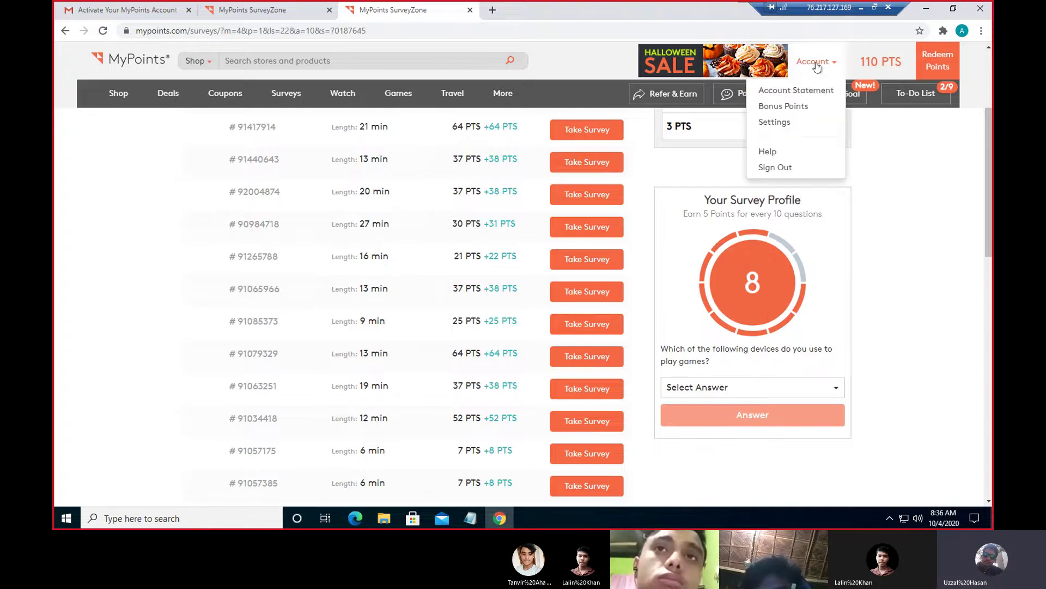
click(777, 125)
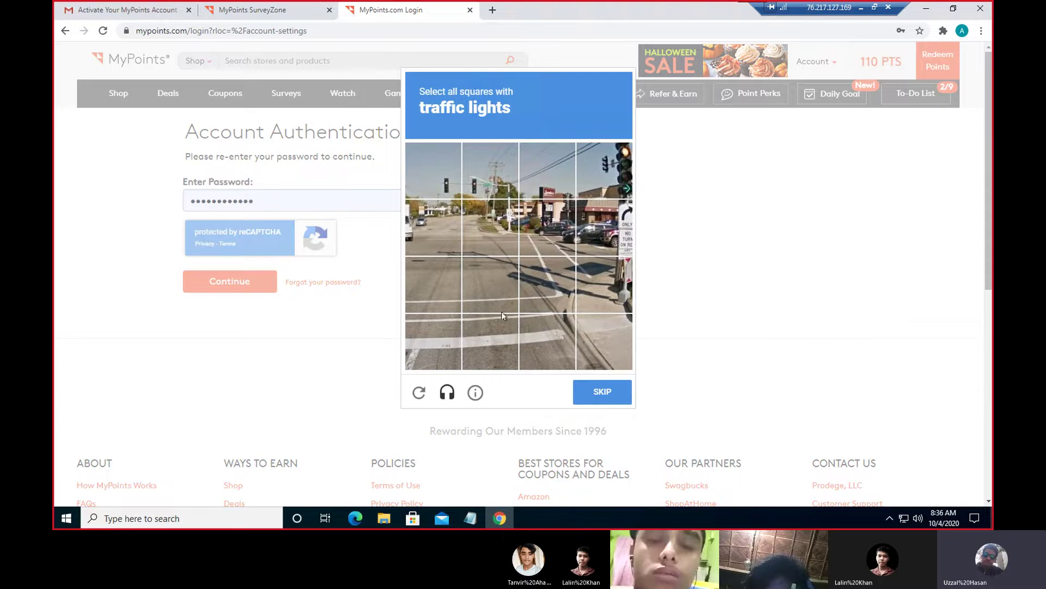
click(436, 173)
click(471, 152)
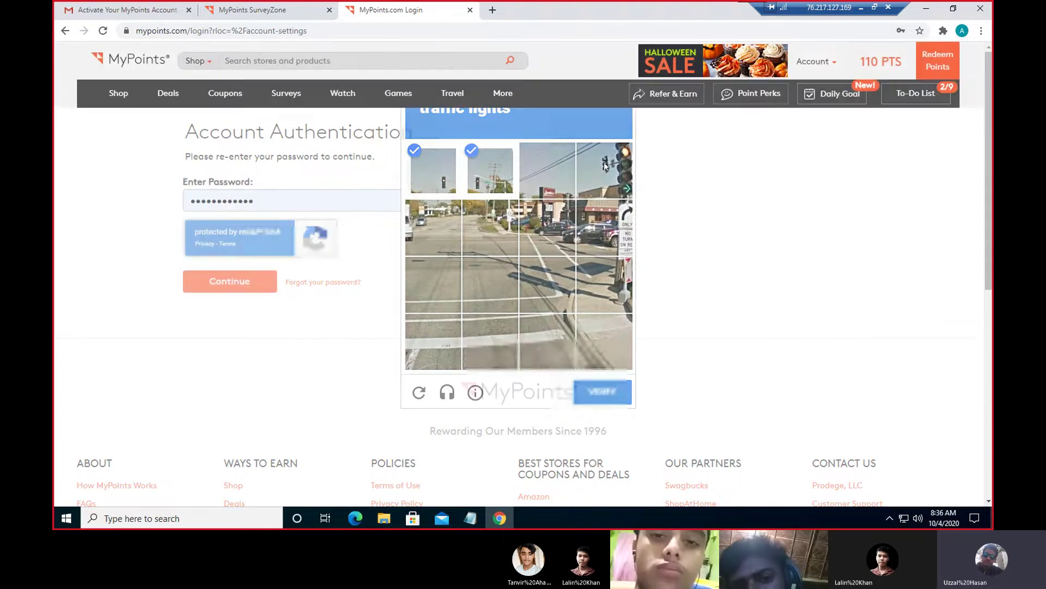
click(232, 288)
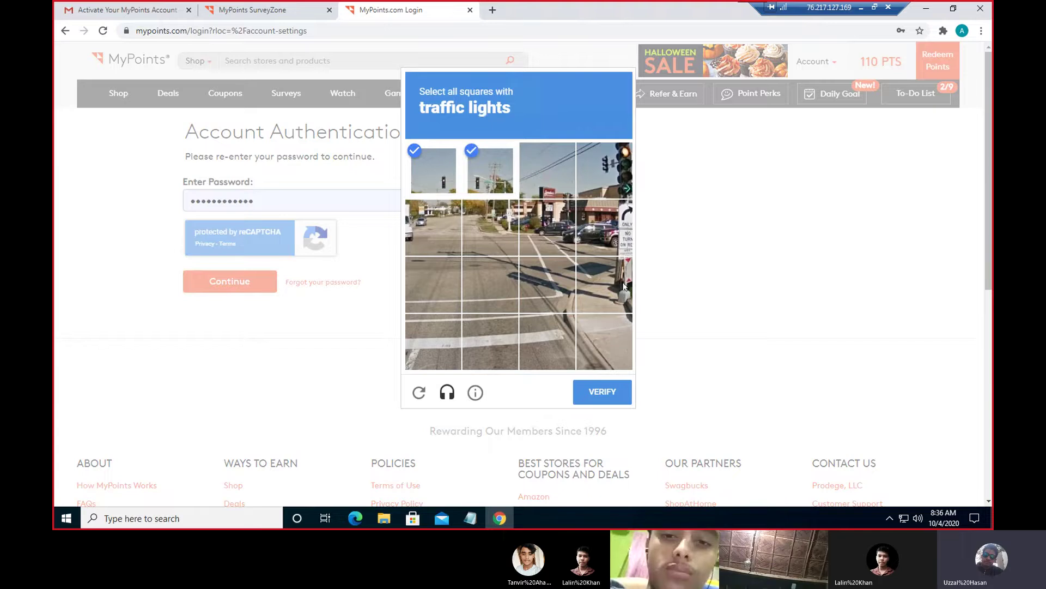
click(598, 393)
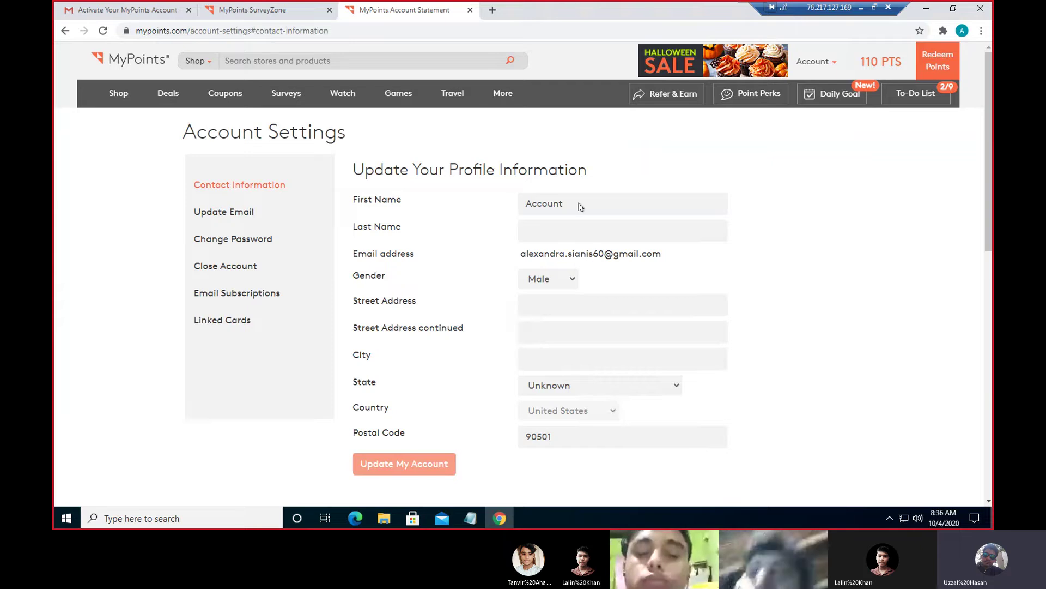
- Select and delete the existing text in the profile's First Name field
click(580, 204)
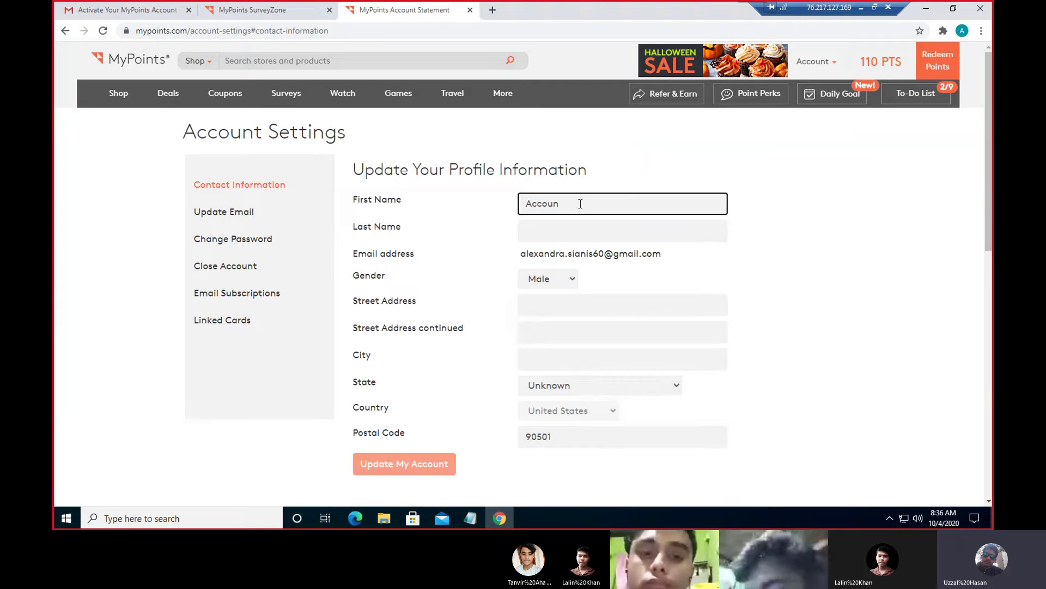
key(ctrl+a)
key(BackSpace)
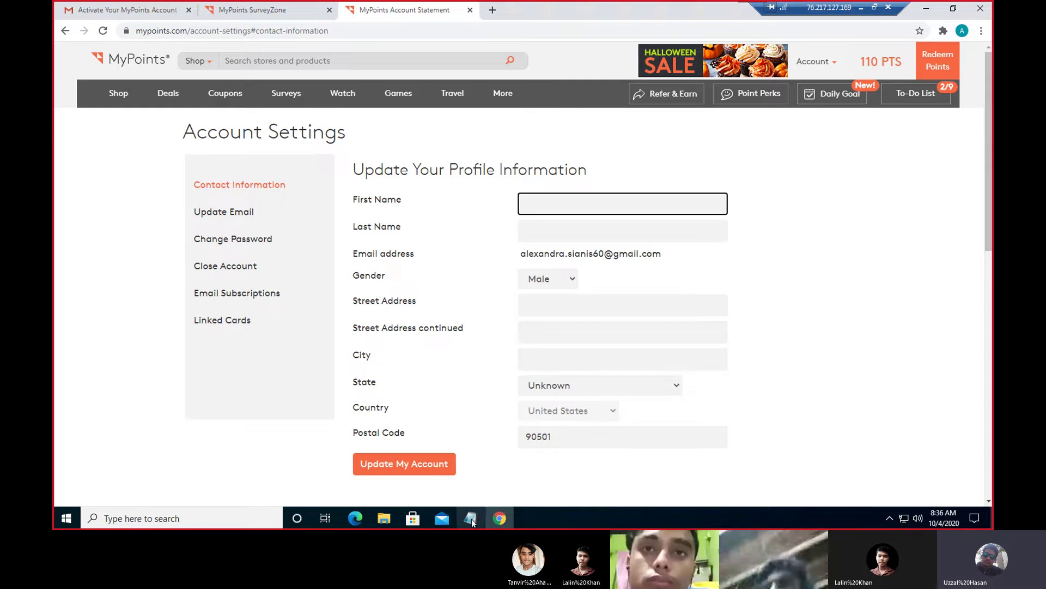
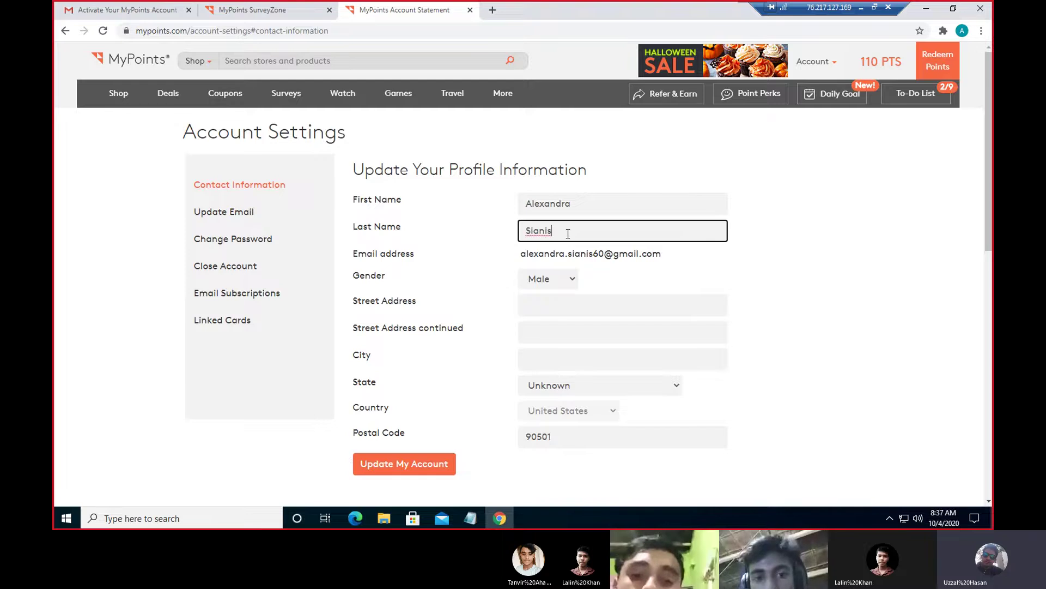
- Put the cursor in the Street Address field of the MyPoints profile form
click(561, 301)
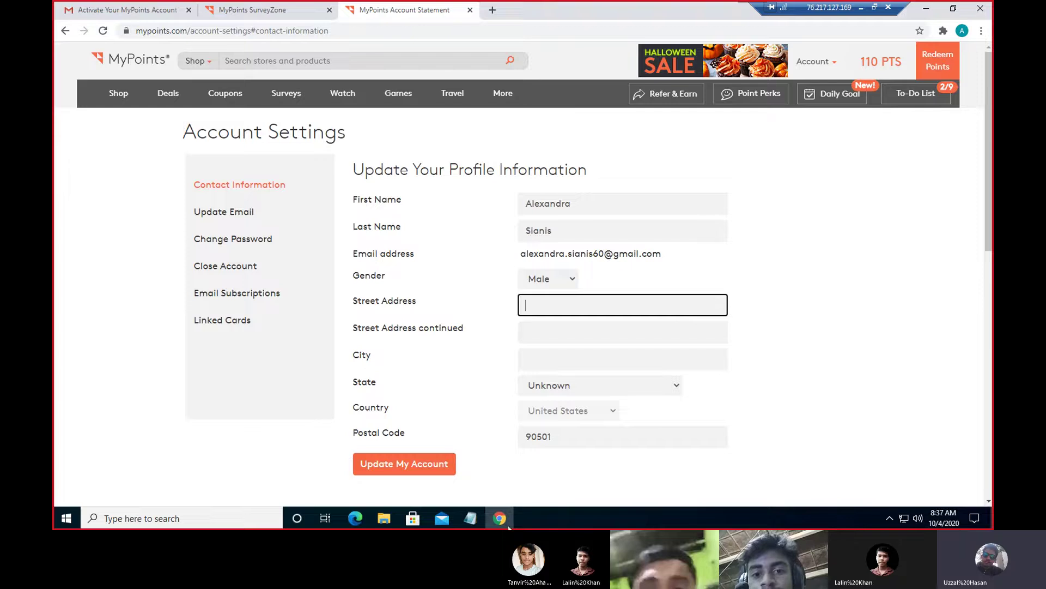
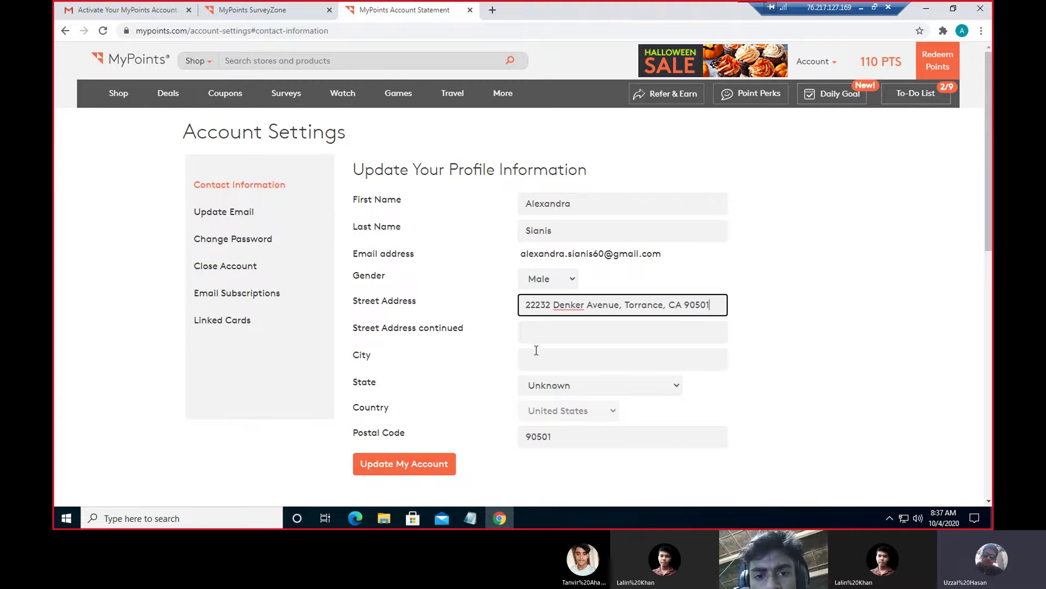
- Paste the copied street address into the Street Address field, then bring back the Notepad address notes
click(536, 351)
click(471, 518)
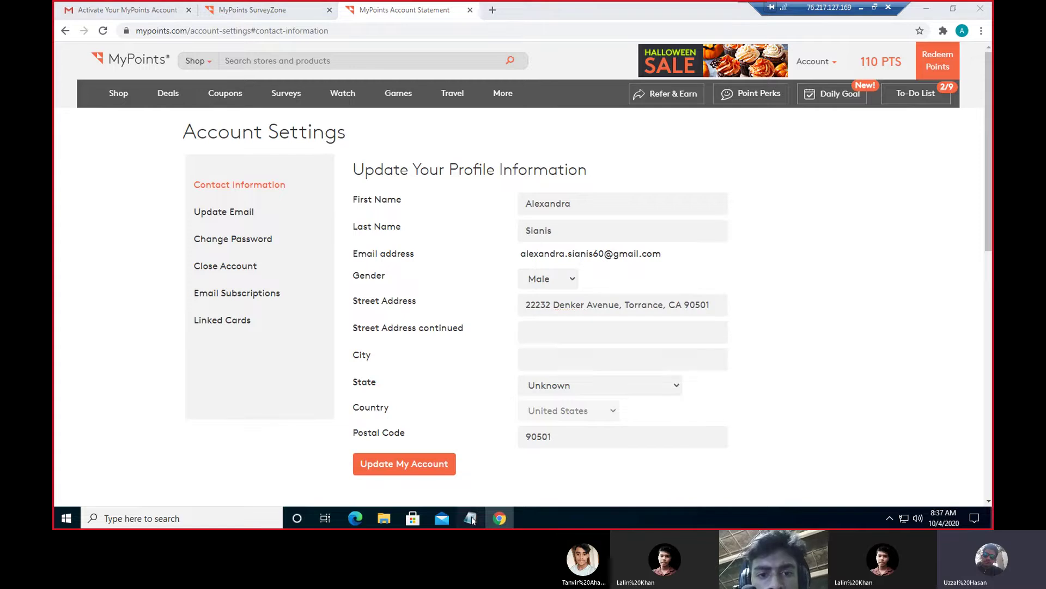
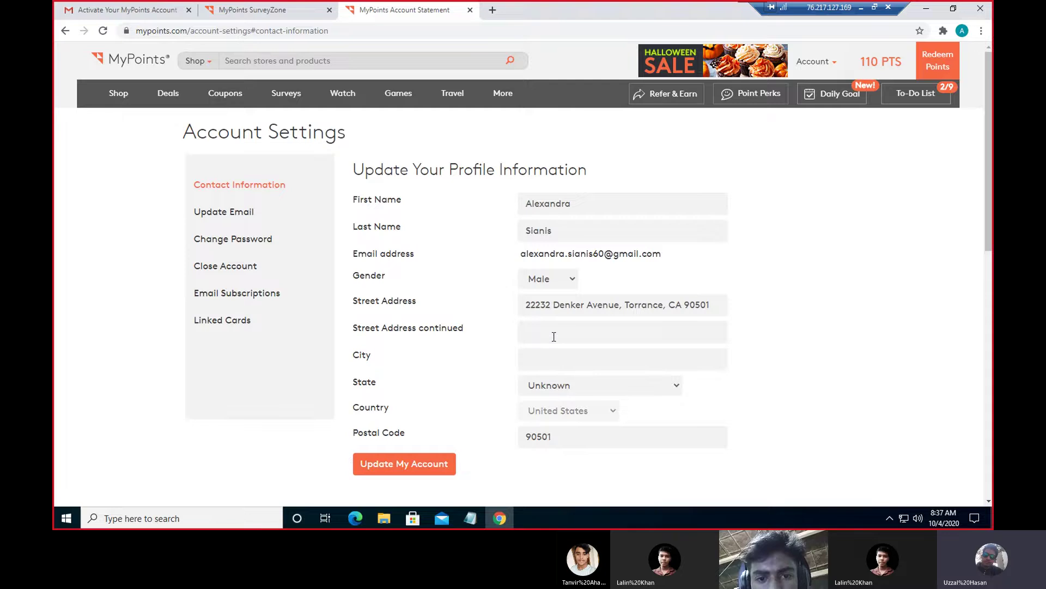
- Enter the city name in the profile form's Street Address continued line
click(554, 337)
text(Torrance)
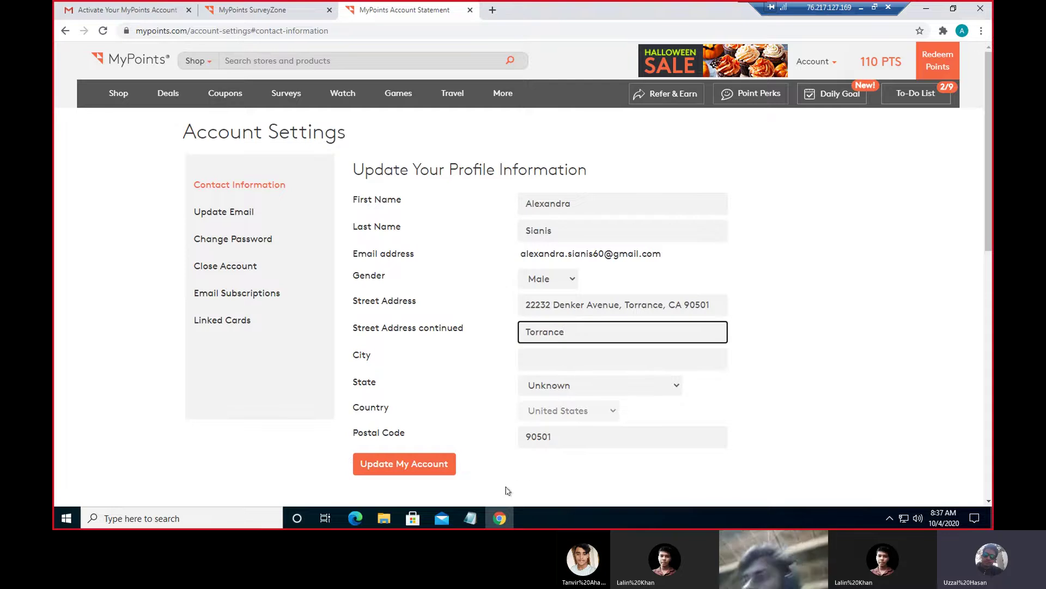
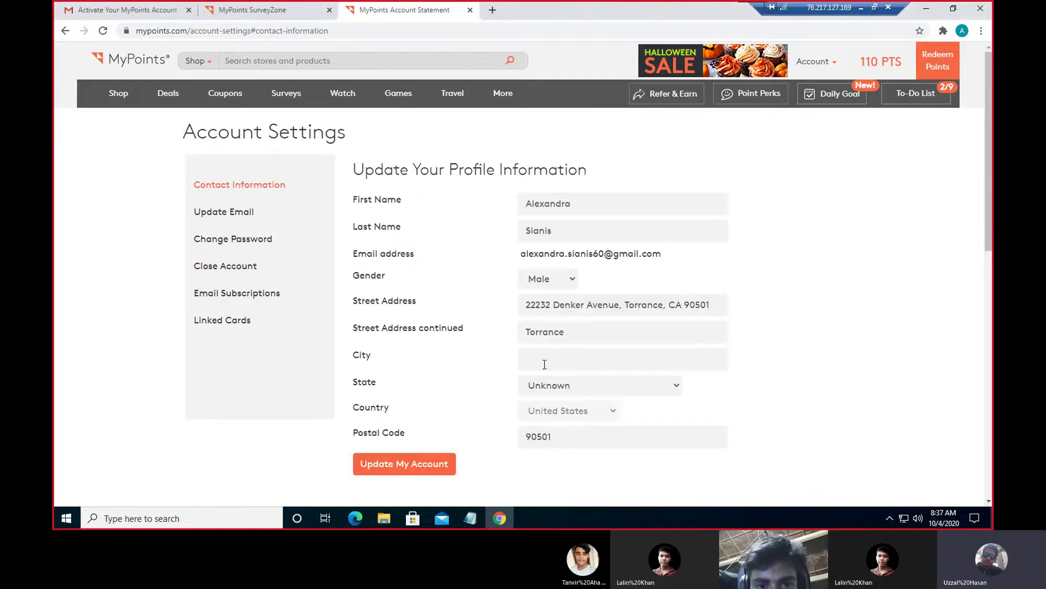
- Enter 'California' in the City field and look at the State list without choosing
click(555, 365)
text(California)
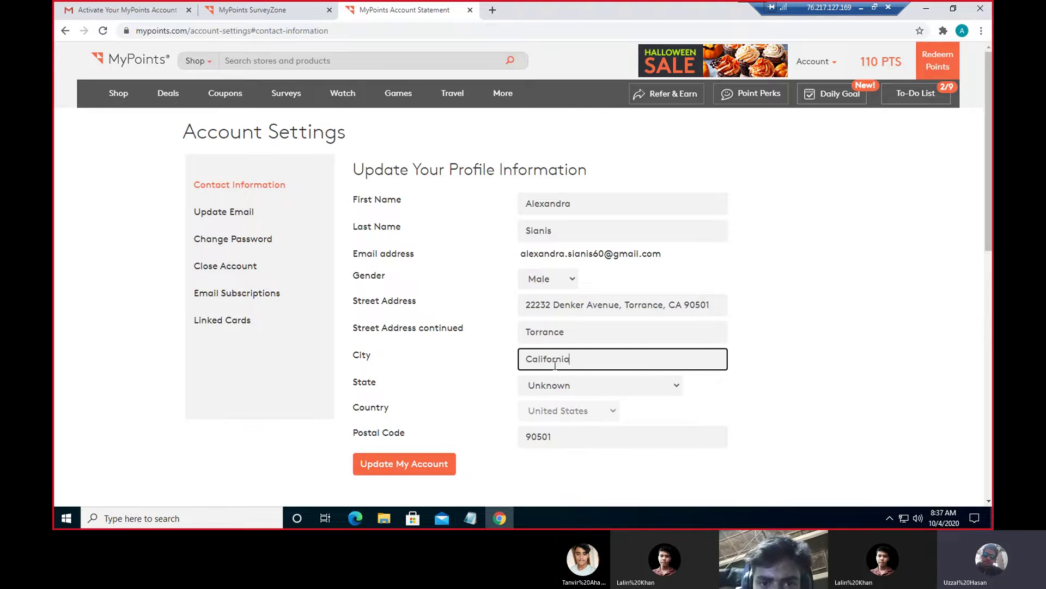
click(601, 393)
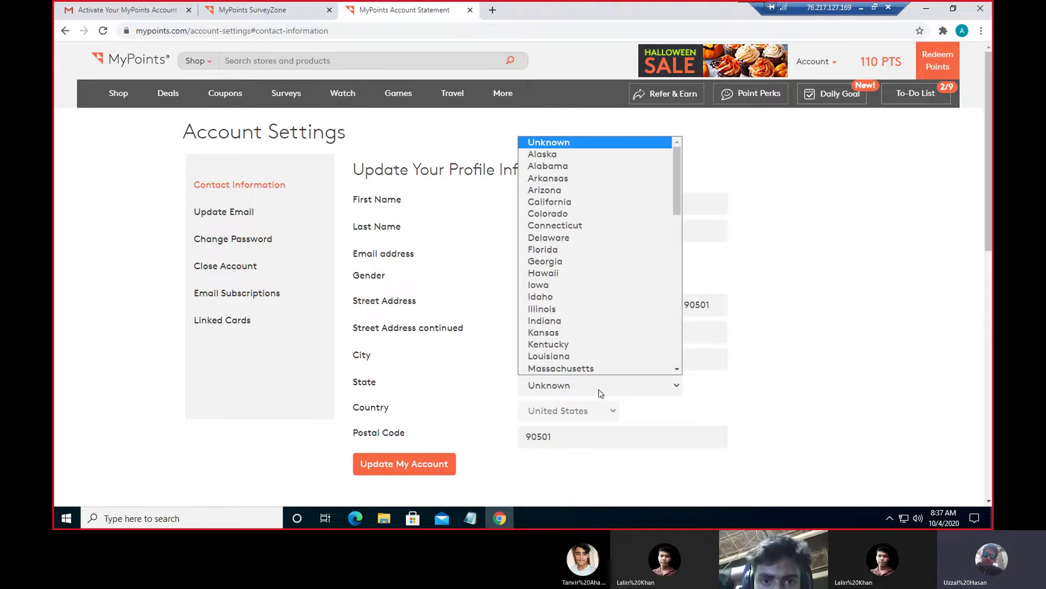
click(800, 387)
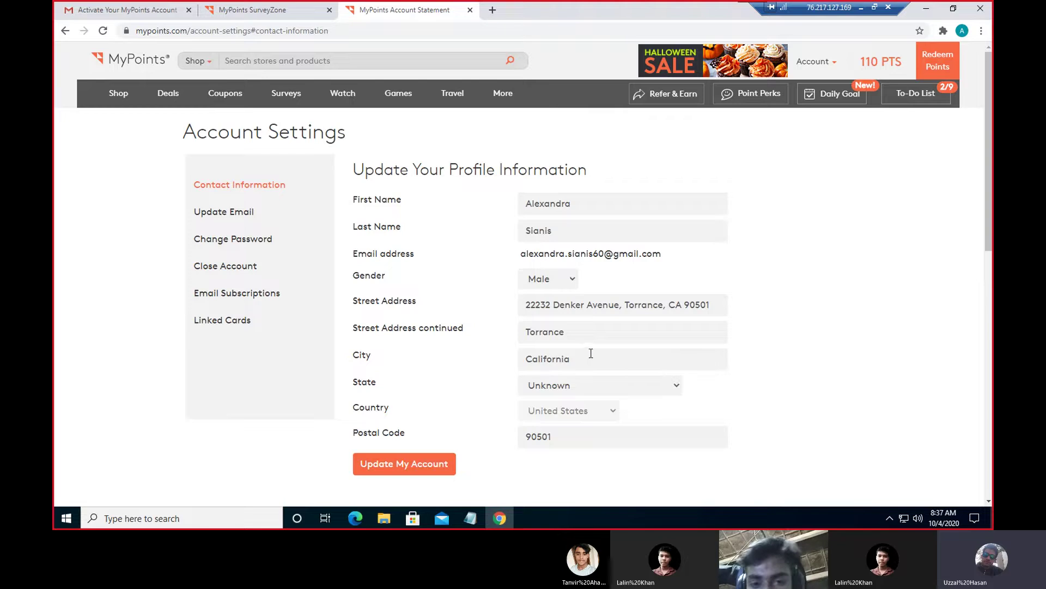
- Replace the city with Torrance and empty the Street Address continued line
drag(565, 331, 528, 333)
key(ctrl+c)
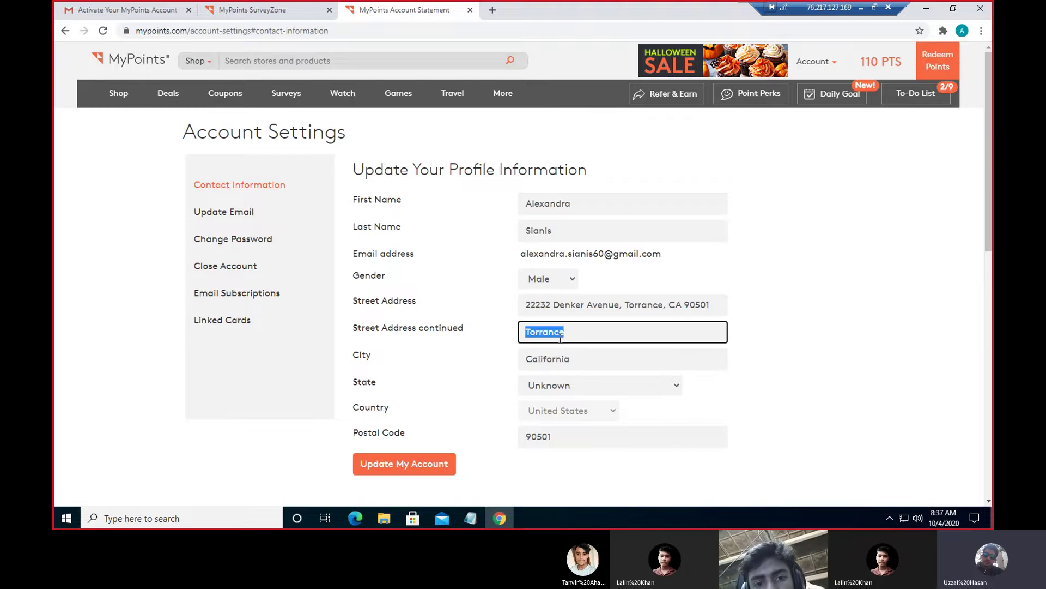
drag(571, 360, 526, 363)
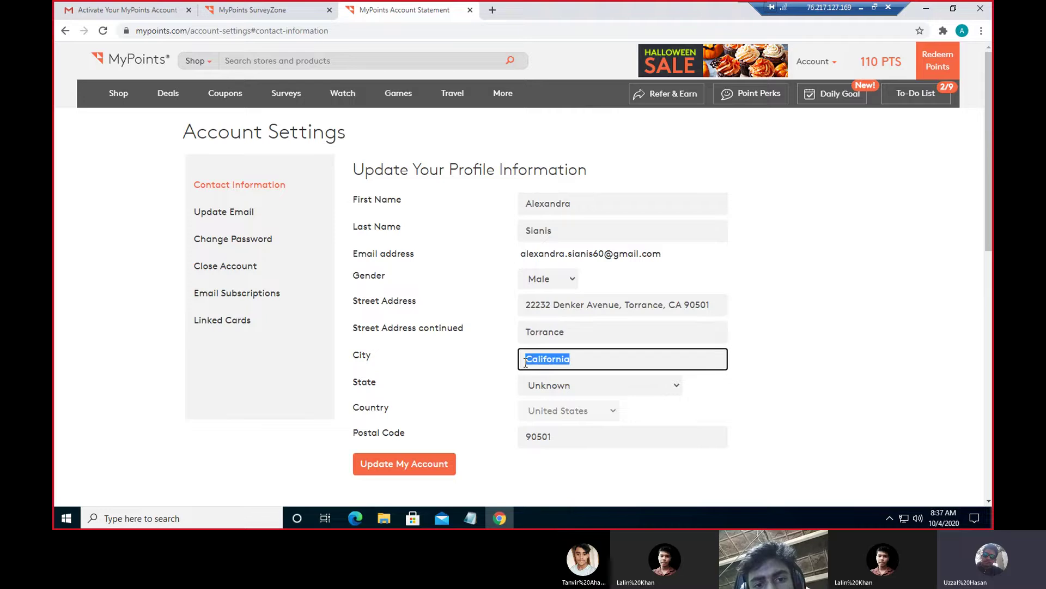
key(ctrl+v)
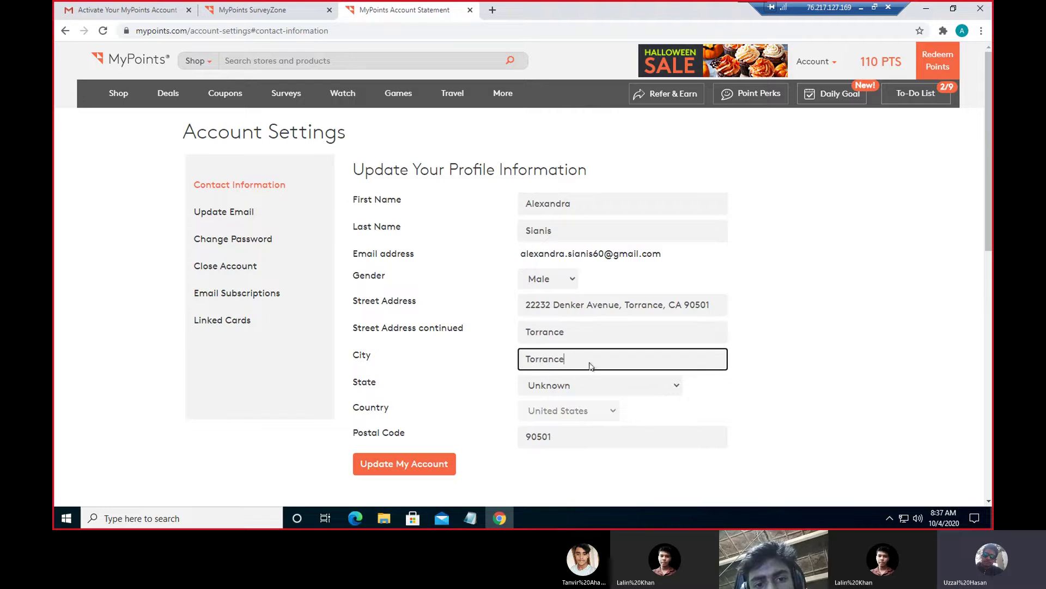
click(582, 330)
key(ctrl+a)
key(BackSpace)
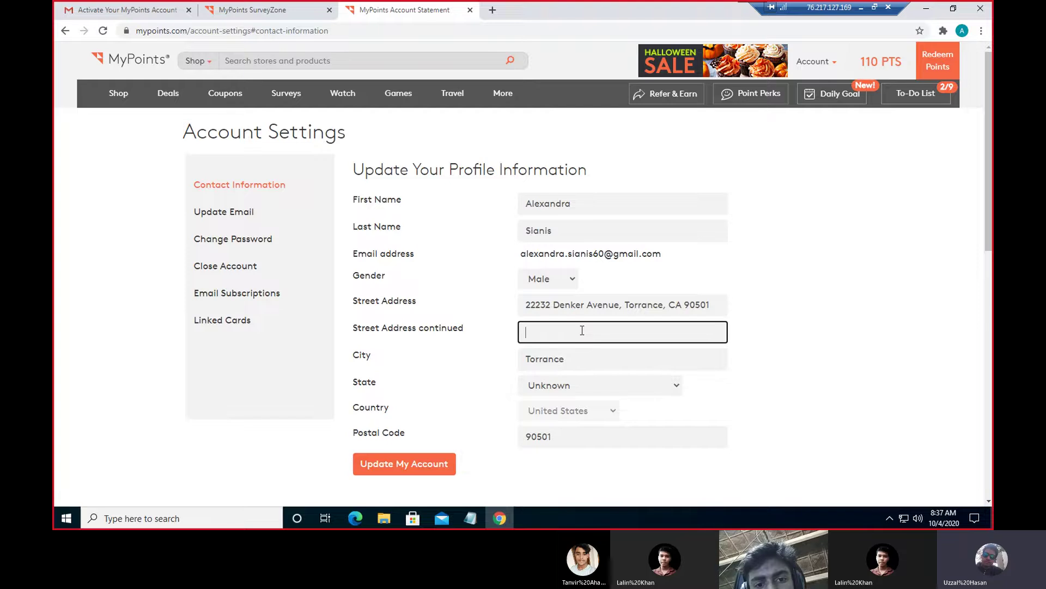
click(807, 426)
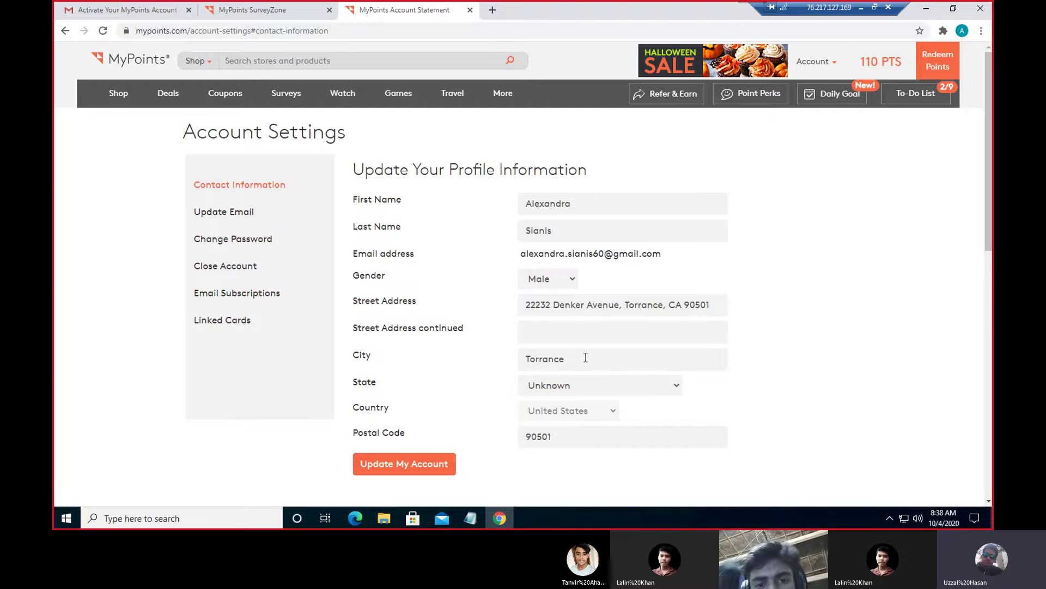
- Choose California as the state and save the profile with Update My Account
click(605, 392)
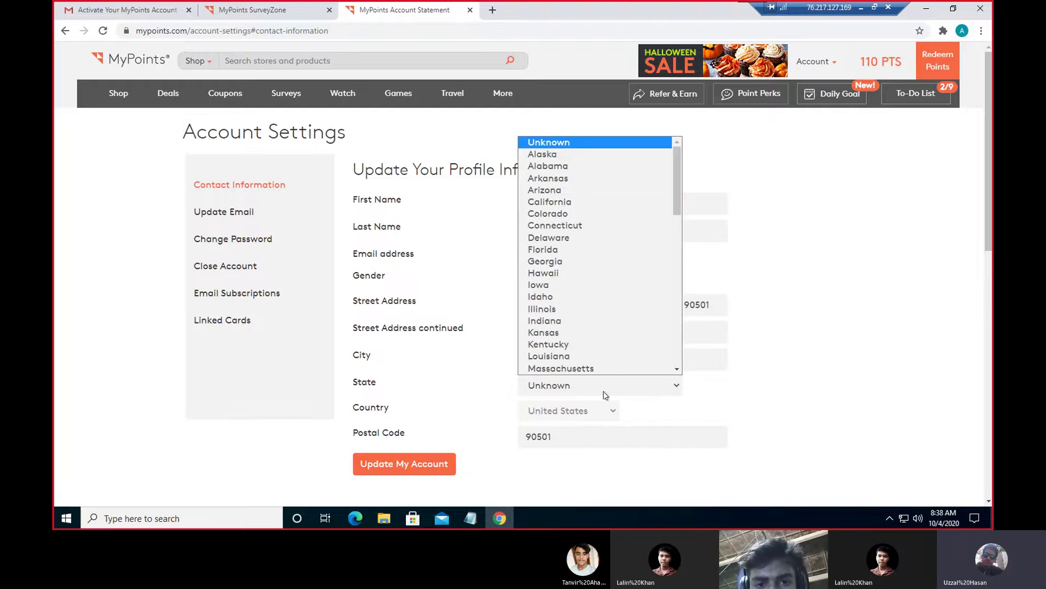
key(c)
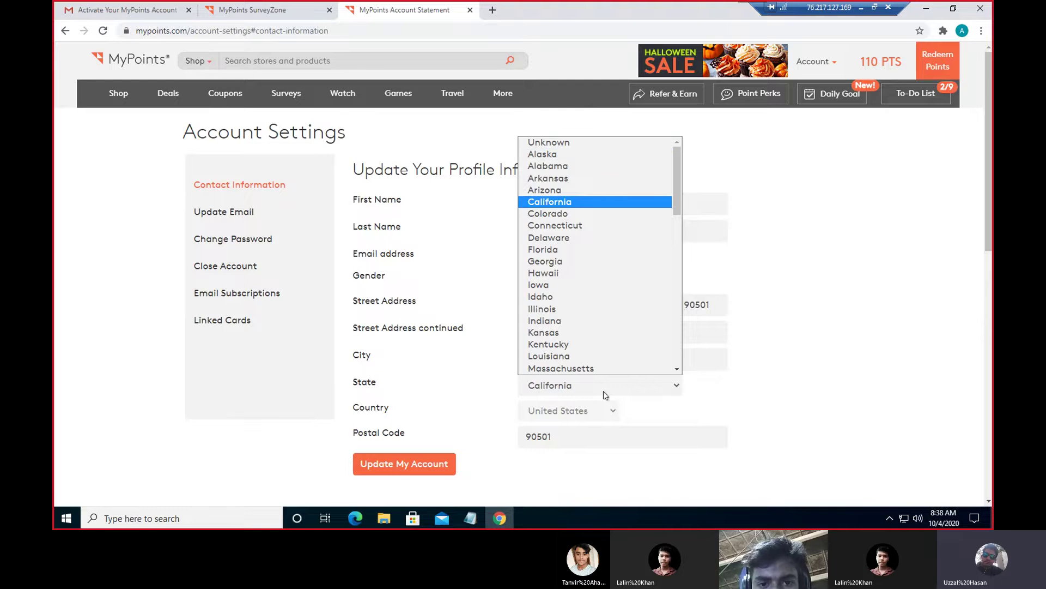
click(604, 394)
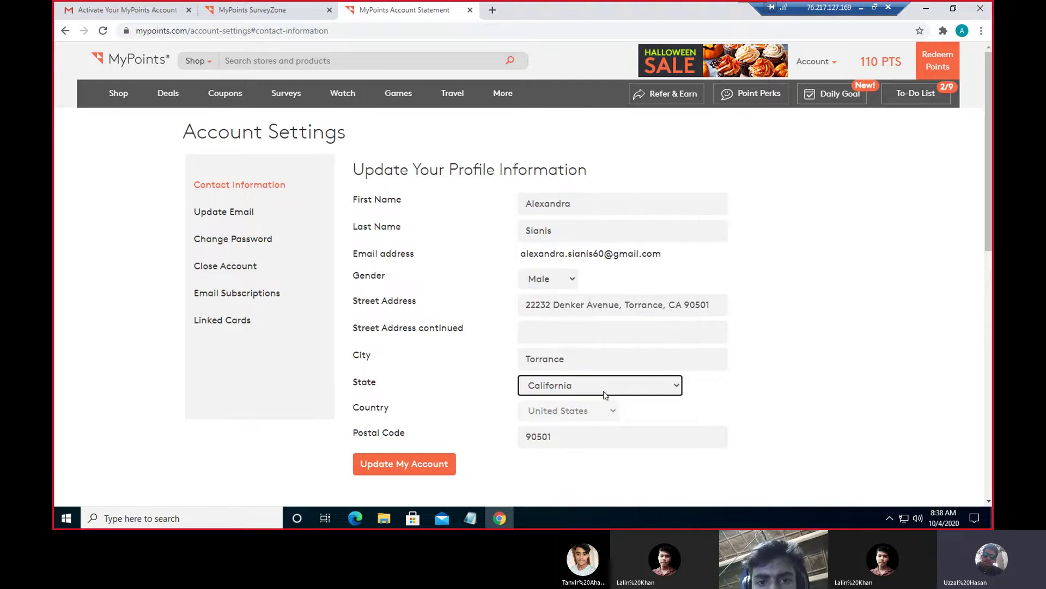
click(568, 416)
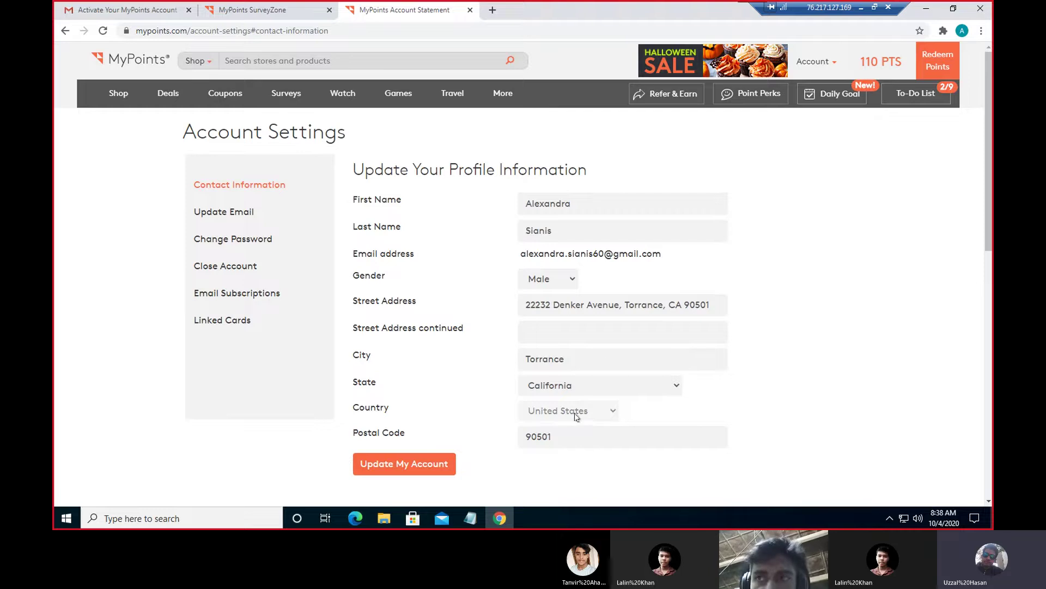
click(402, 467)
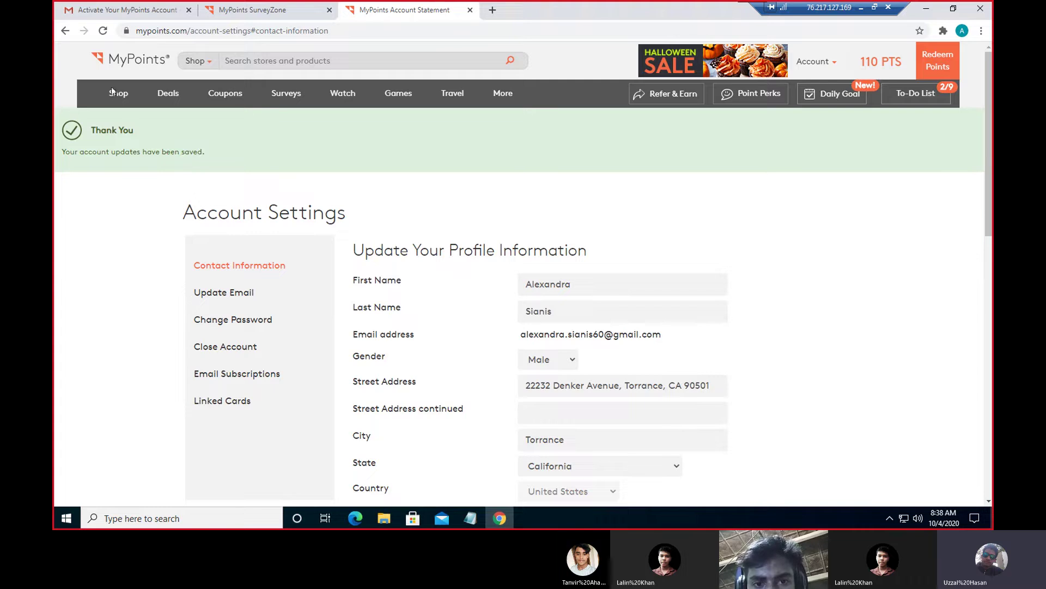
- Go to the MyPoints home page and browse the list of available surveys
click(141, 59)
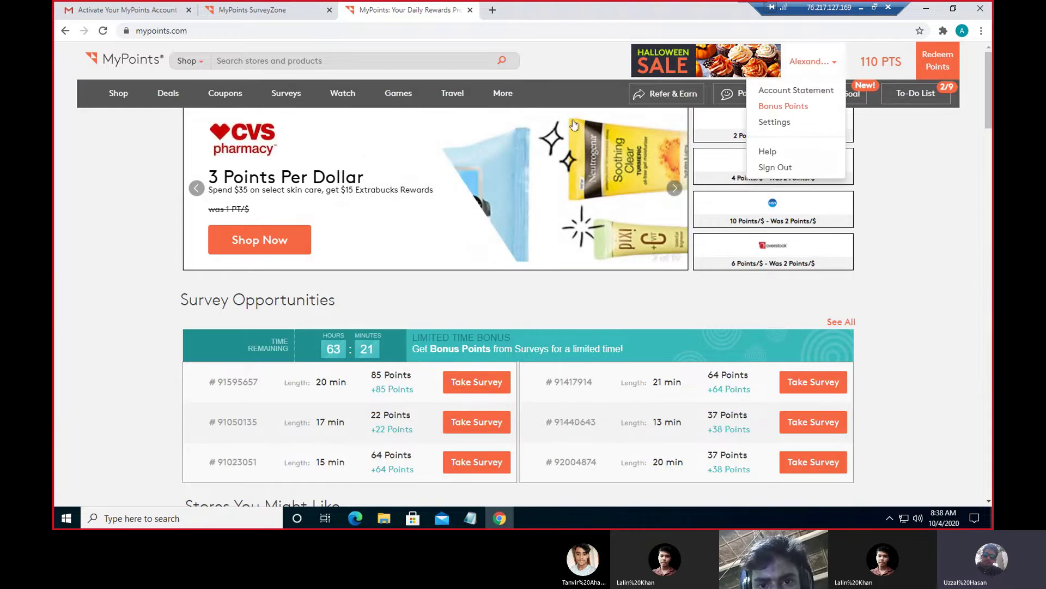
click(295, 97)
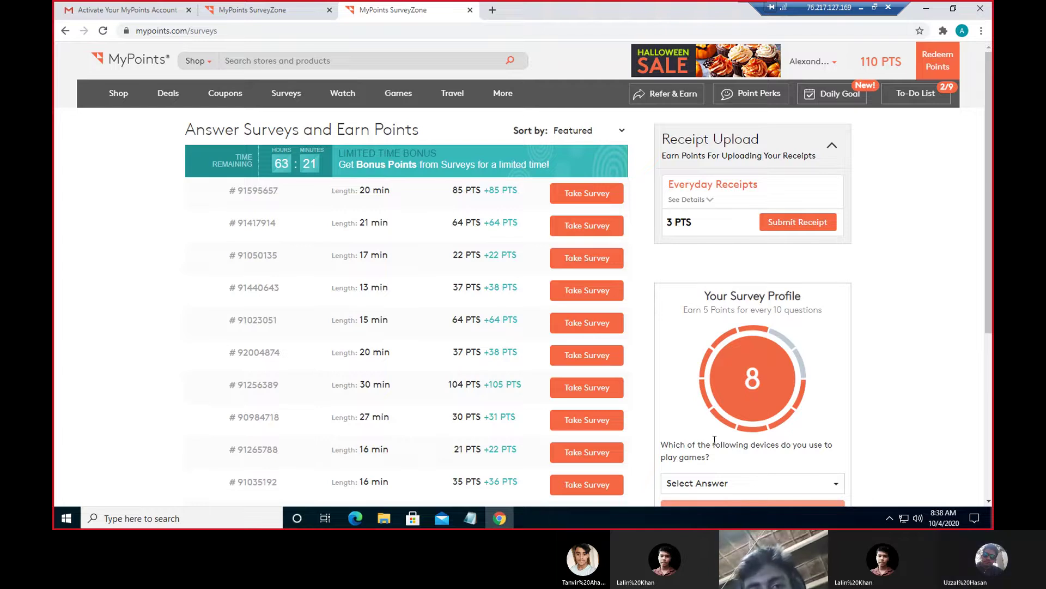
scroll(756, 416, down, 1)
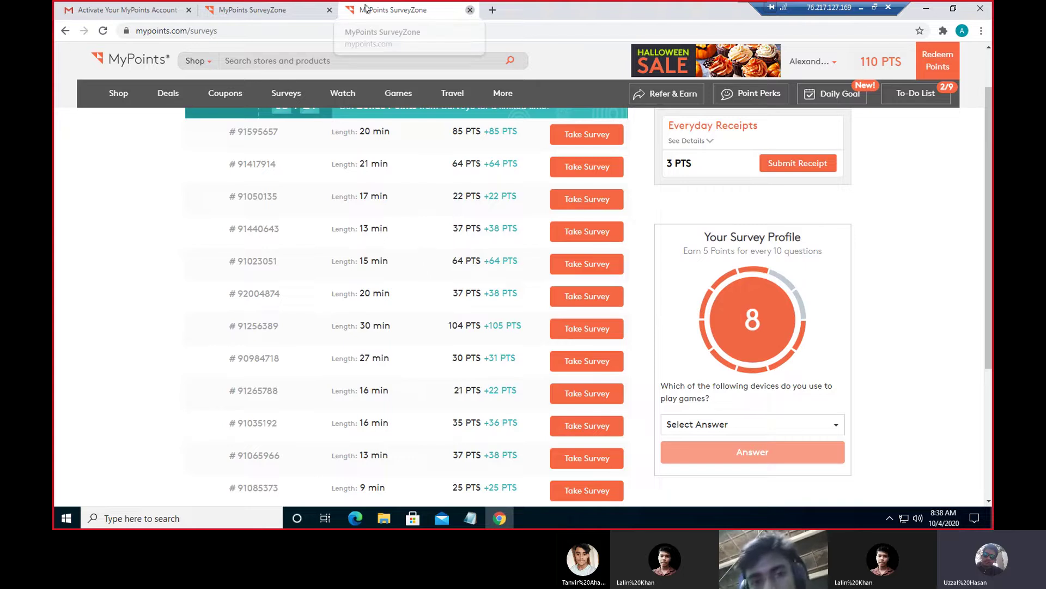
- Close both SurveyZone tabs and return to the Gmail inbox
click(329, 11)
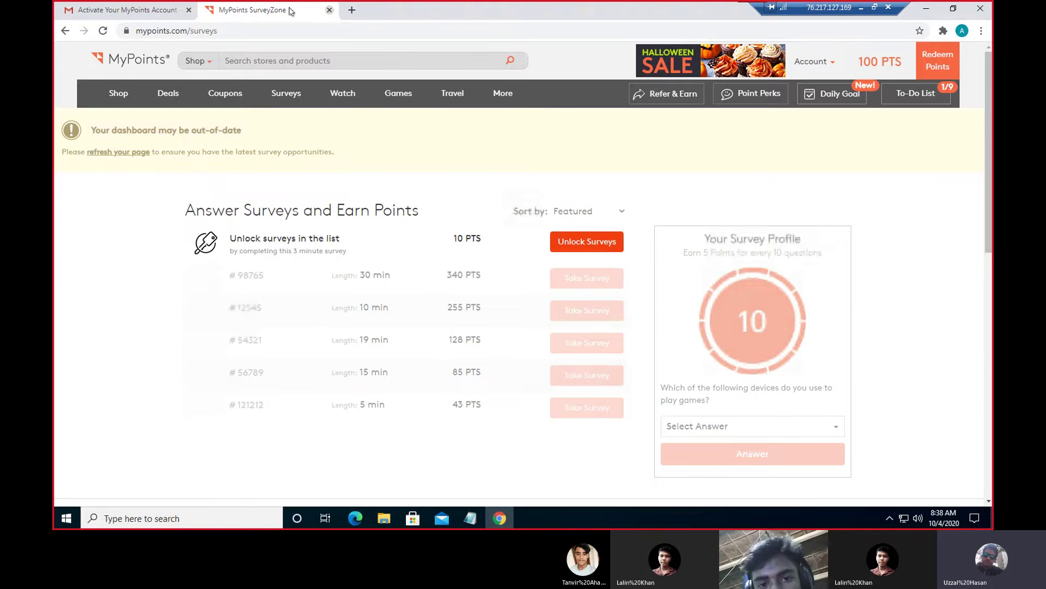
click(330, 9)
click(63, 32)
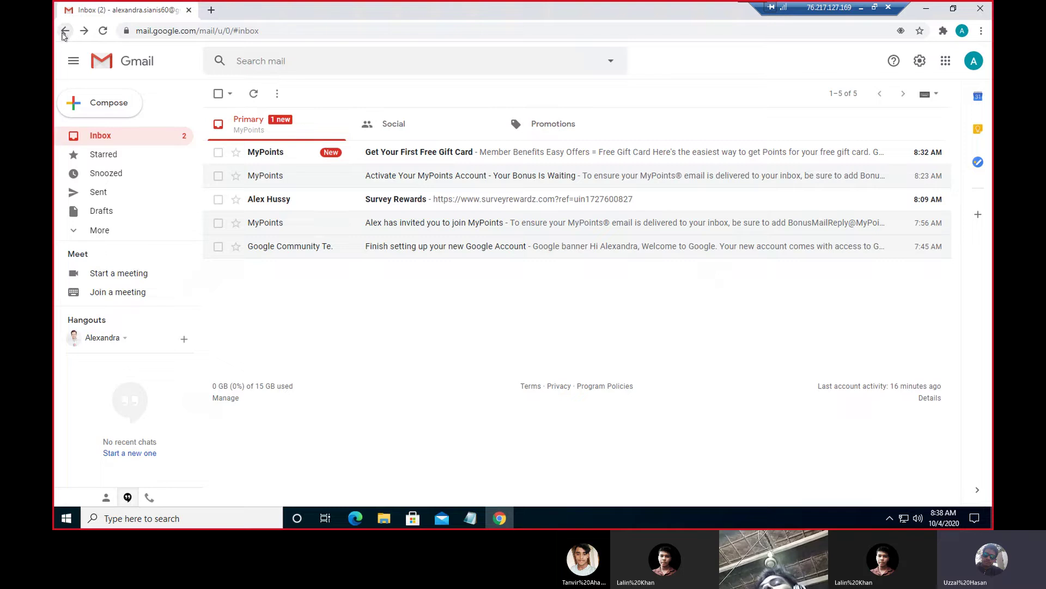
- Follow 'Get Free Gift Card' in the gift card email, then close that MyPoints tab and return to the inbox
click(439, 160)
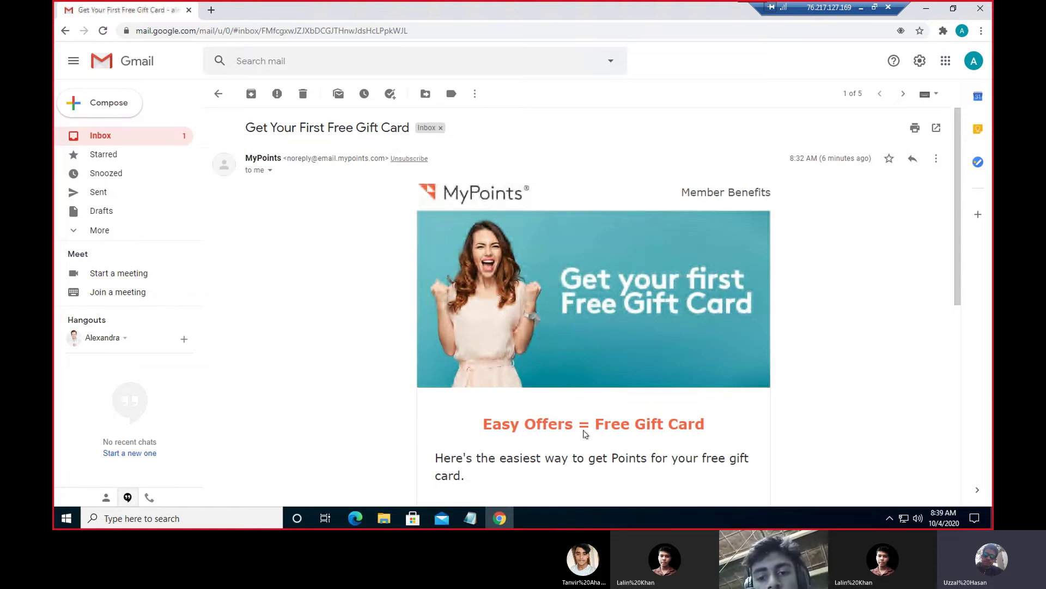
scroll(585, 434, down, 2)
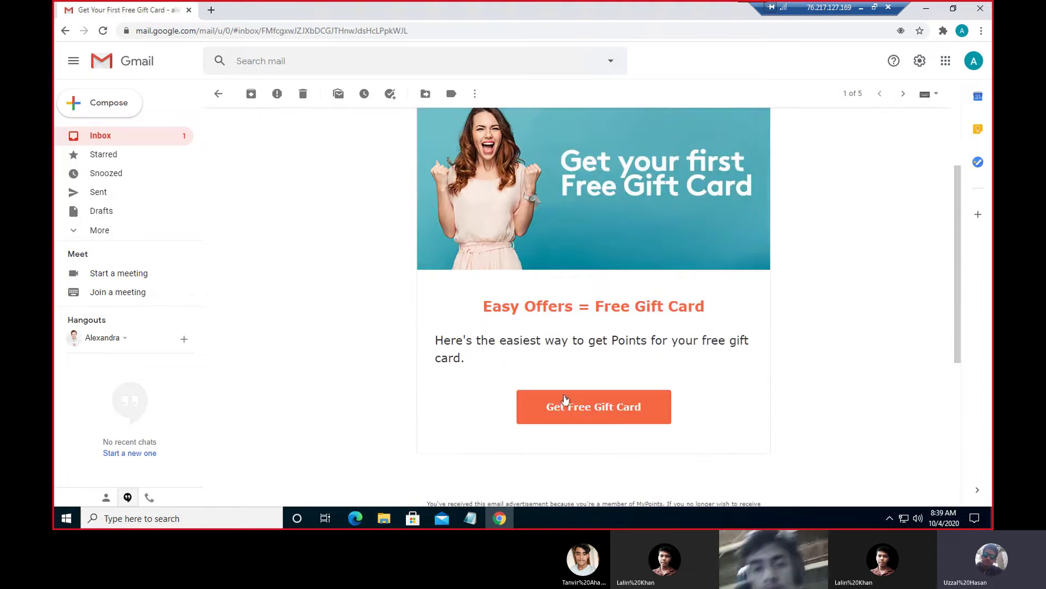
click(596, 414)
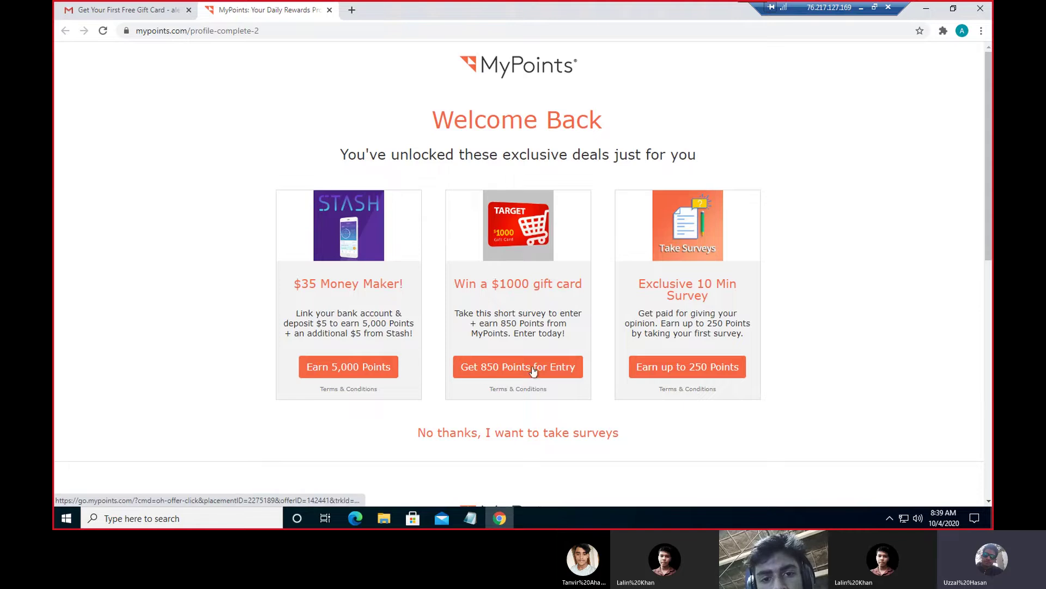
click(519, 439)
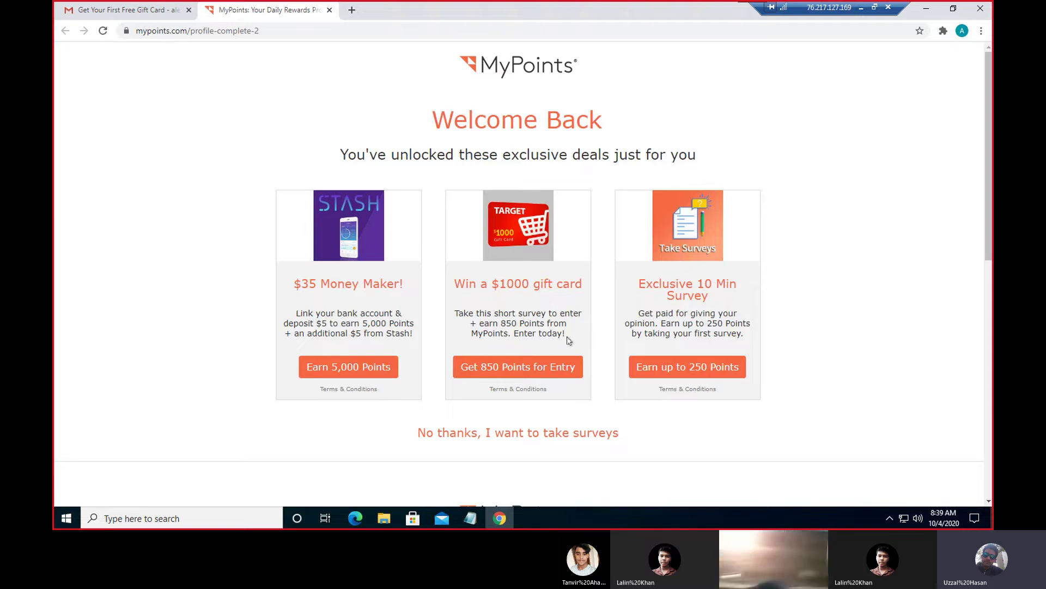
click(330, 11)
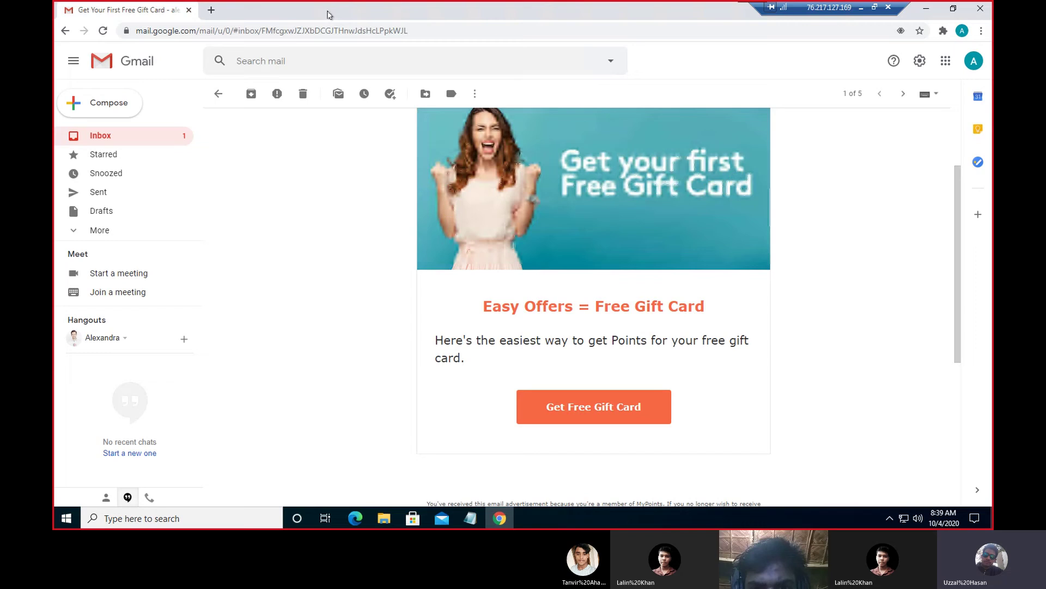
click(66, 31)
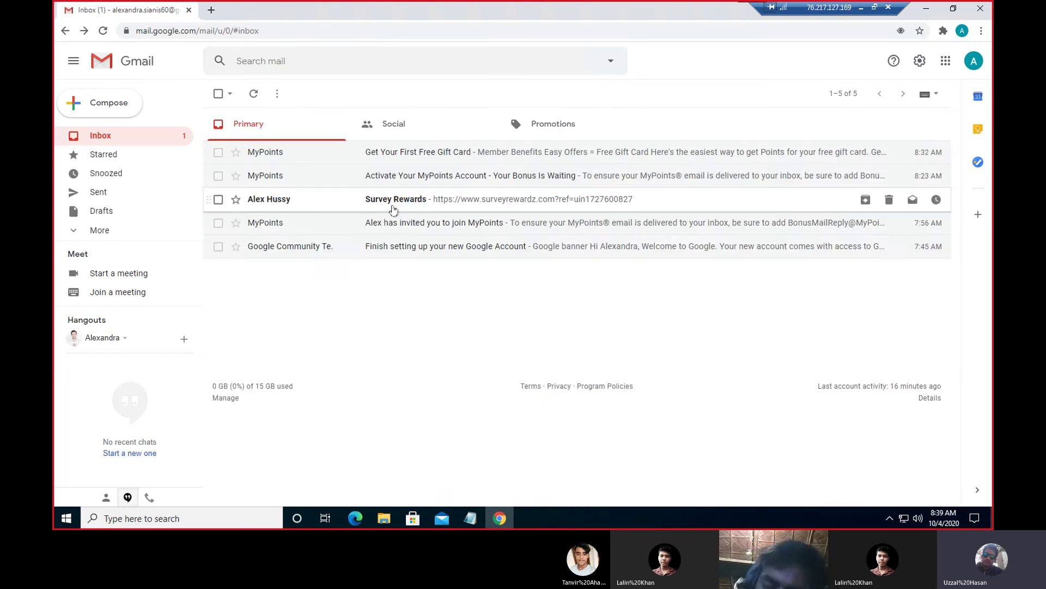
- Open the surveyrewardz.com link from the Survey Rewards email and click into the login Email field
click(429, 204)
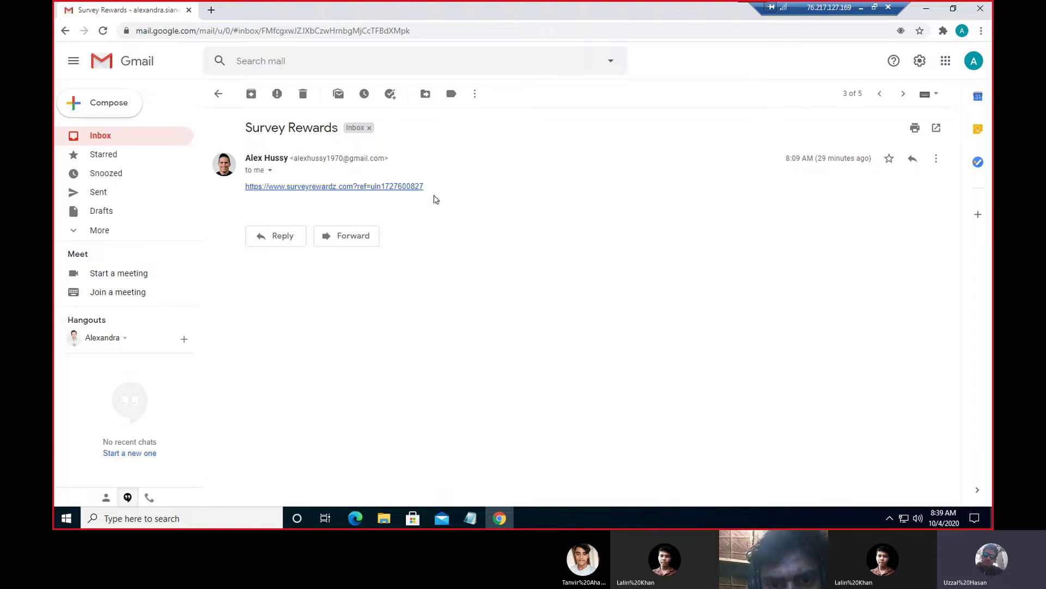
click(296, 187)
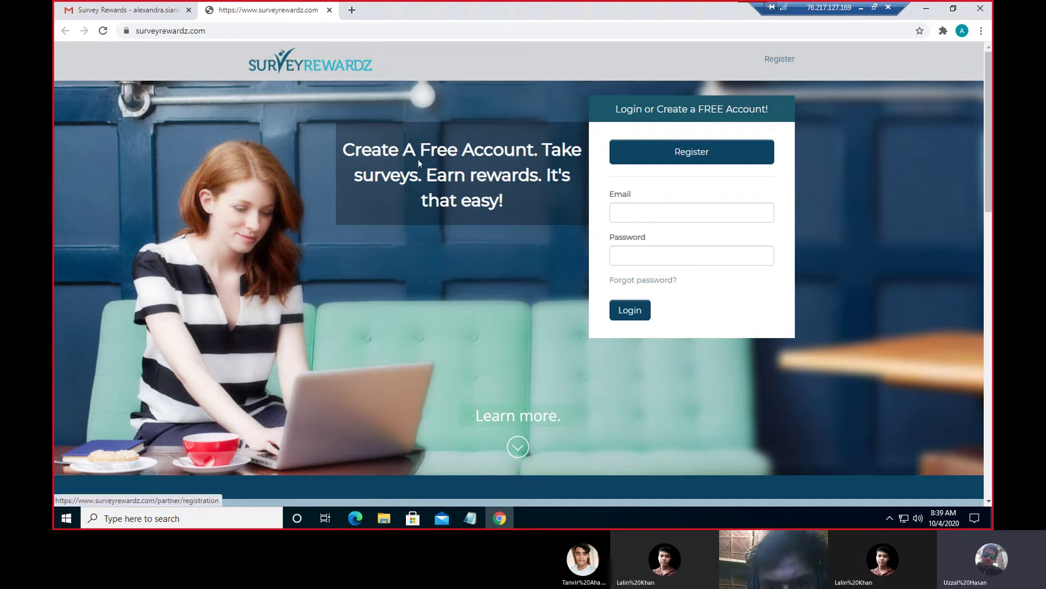
click(634, 212)
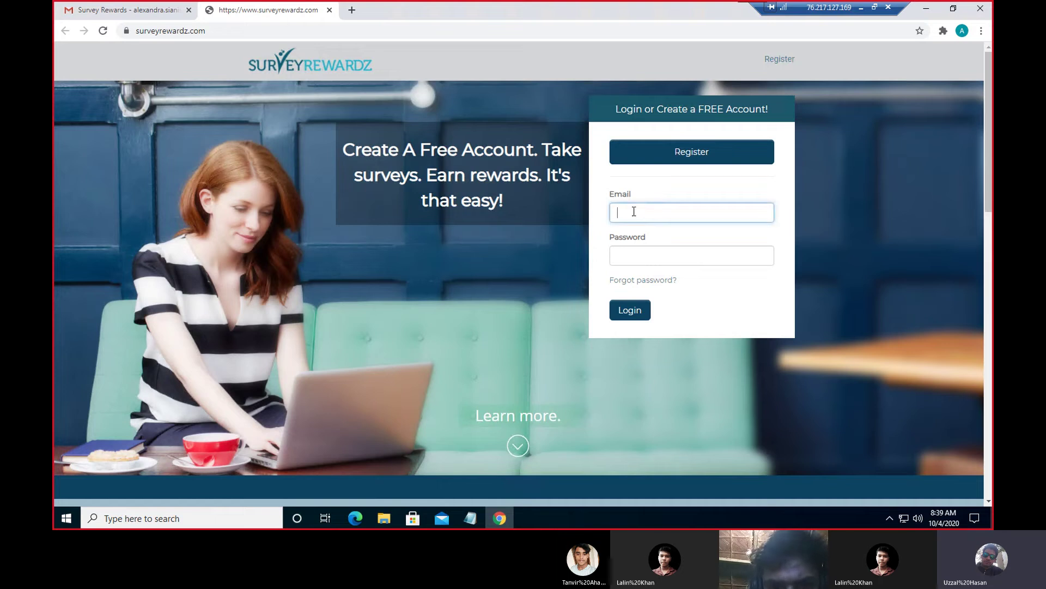
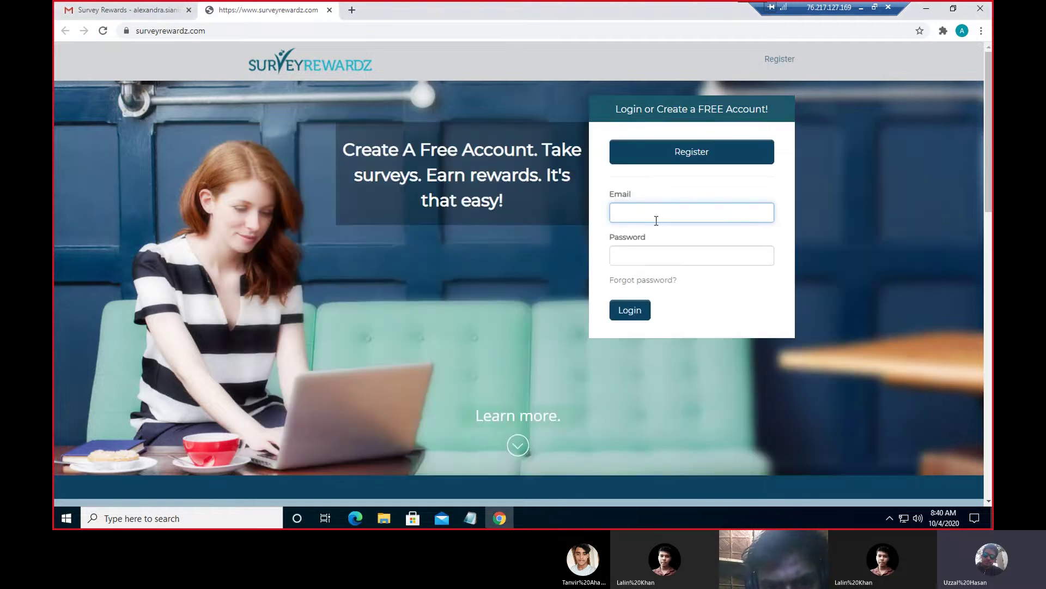
- Paste the Gmail address into the SurveyRewardz login Email field, then move to the Password field
key(ctrl+v)
click(655, 256)
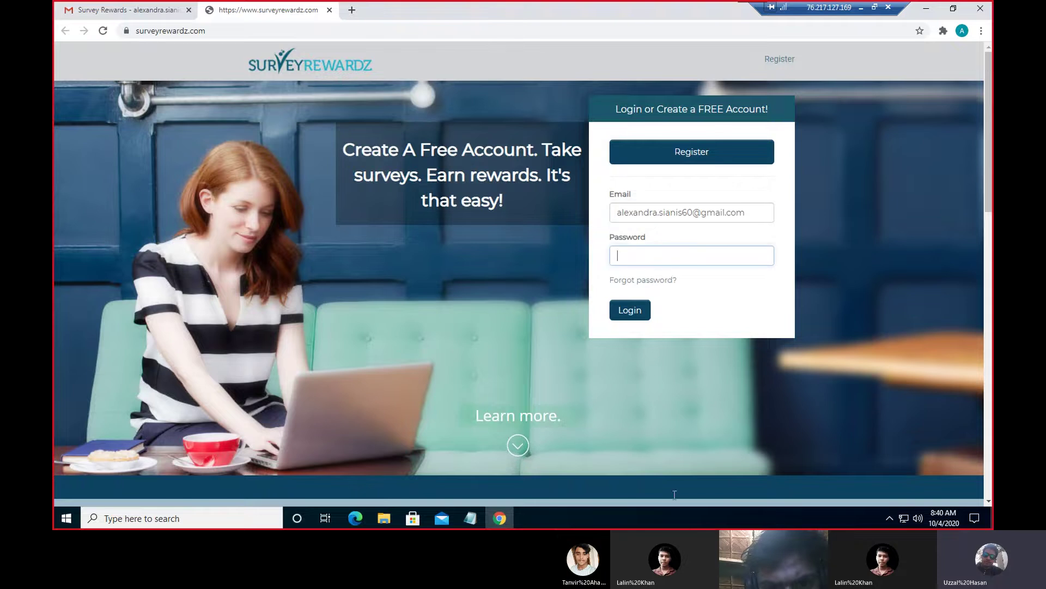
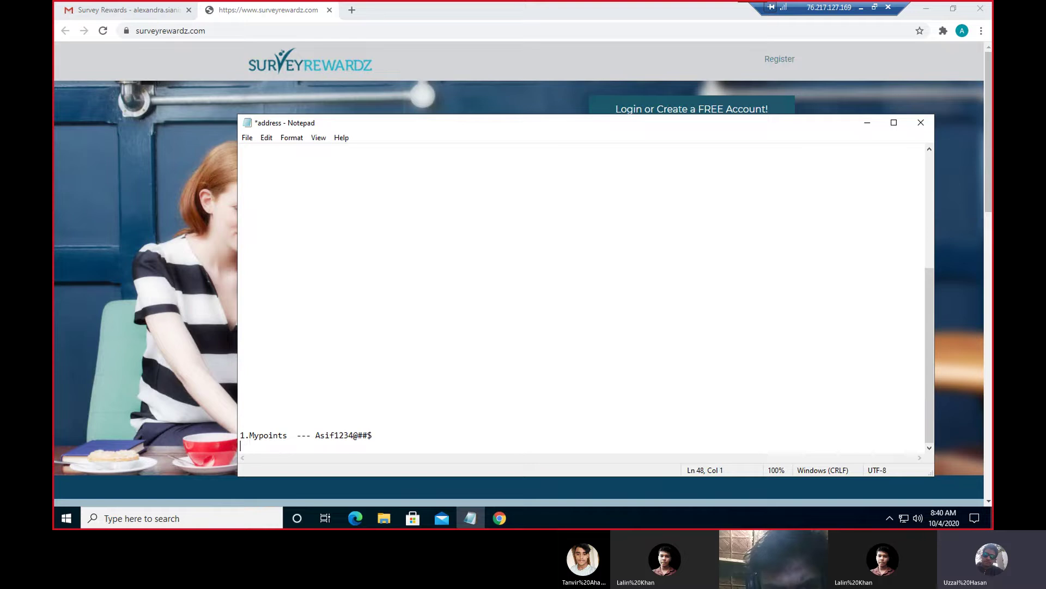
- Add the line '2.Survey rewards' with its account password in Notepad, then select the password
text(2.Surve)
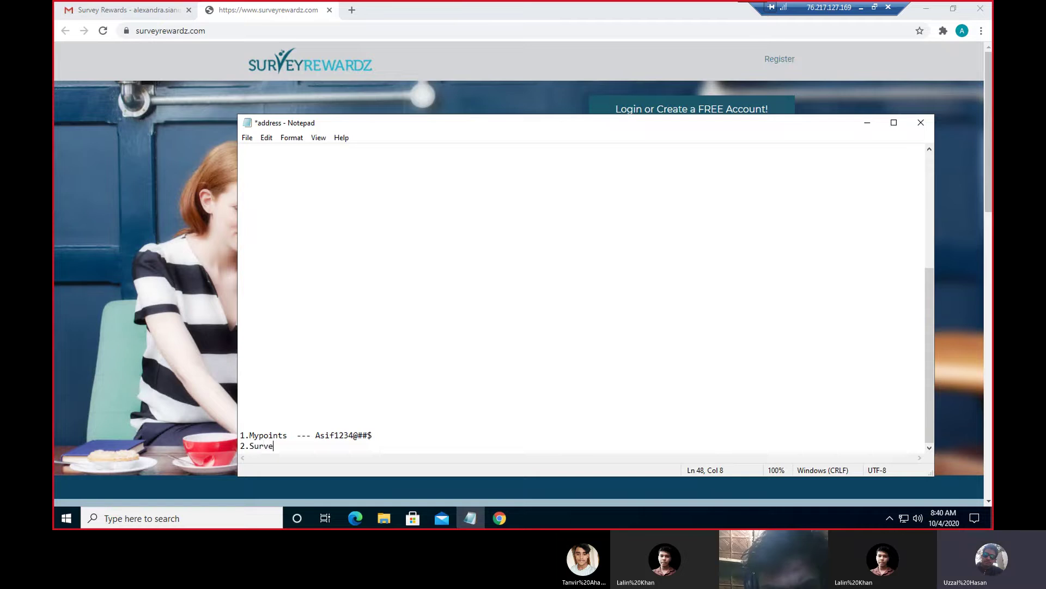
text(y rewards --)
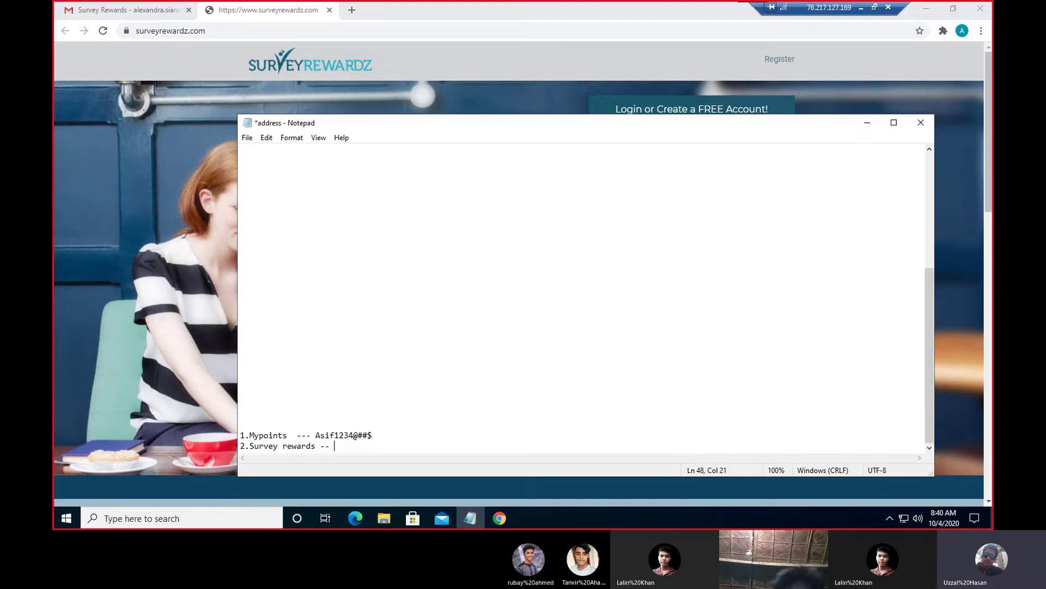
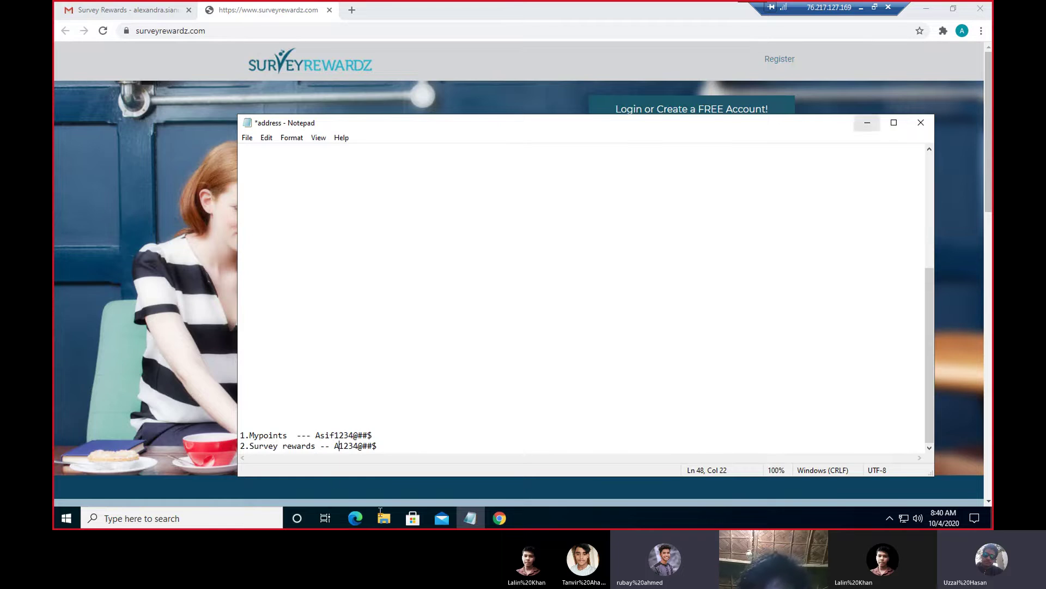
drag(339, 445, 378, 446)
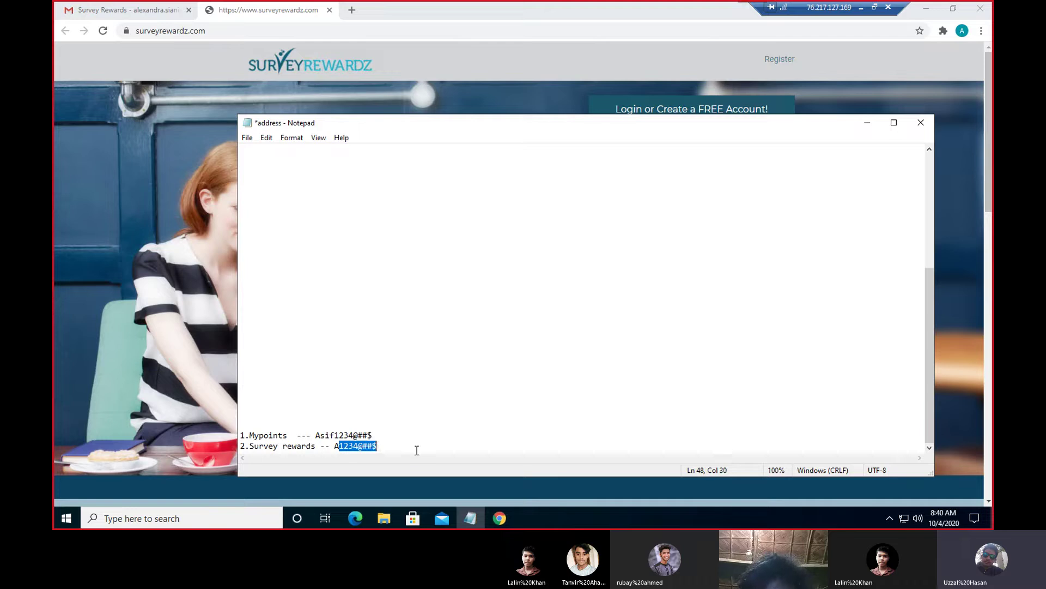
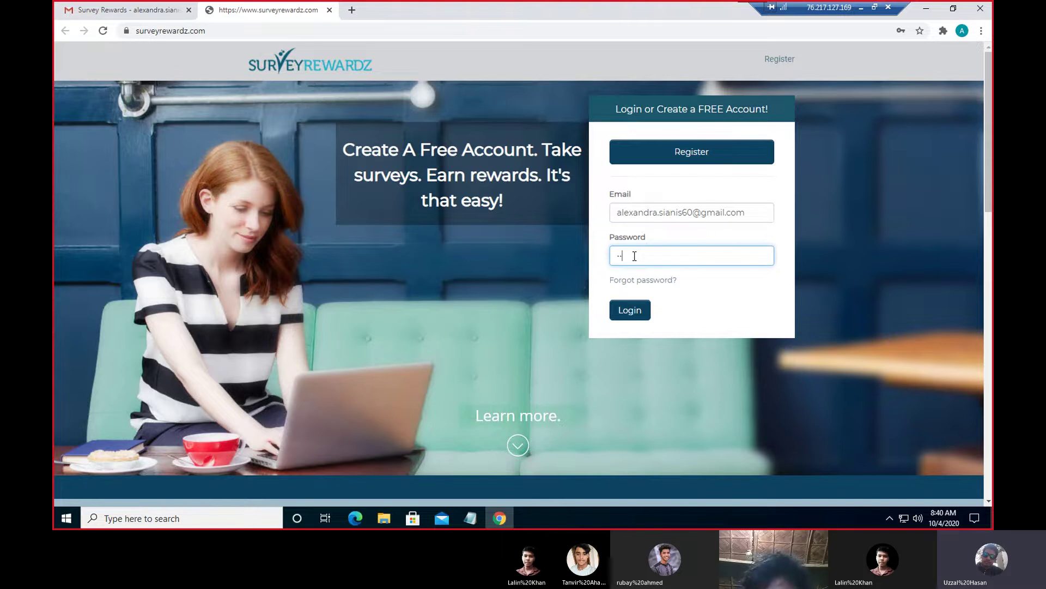
- Replace the typed SurveyRewardz password with the pasted saved one and submit the login
text(••••••••••)
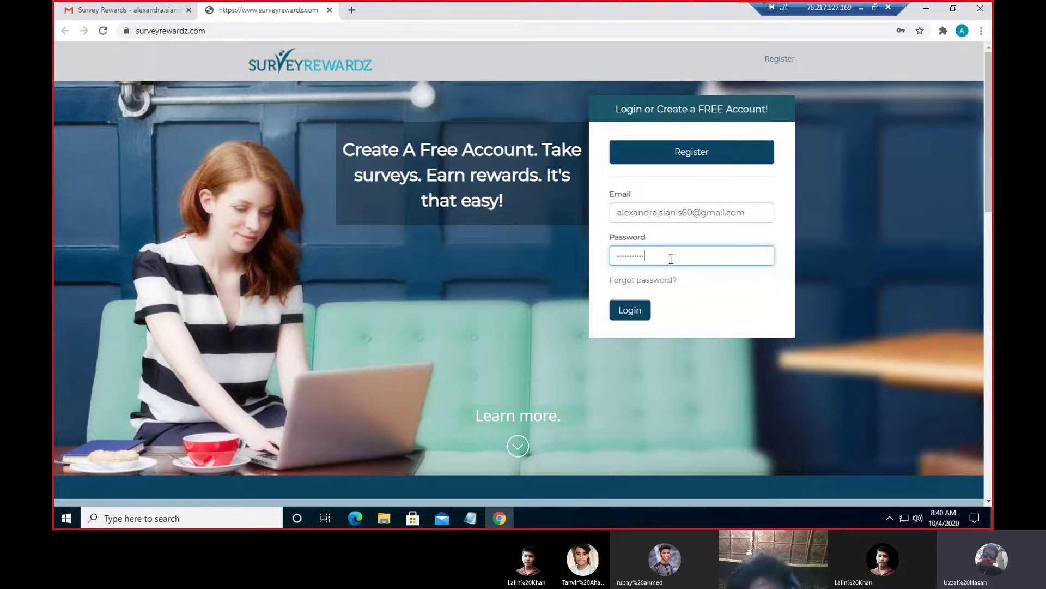
key(ctrl+a)
key(BackSpace)
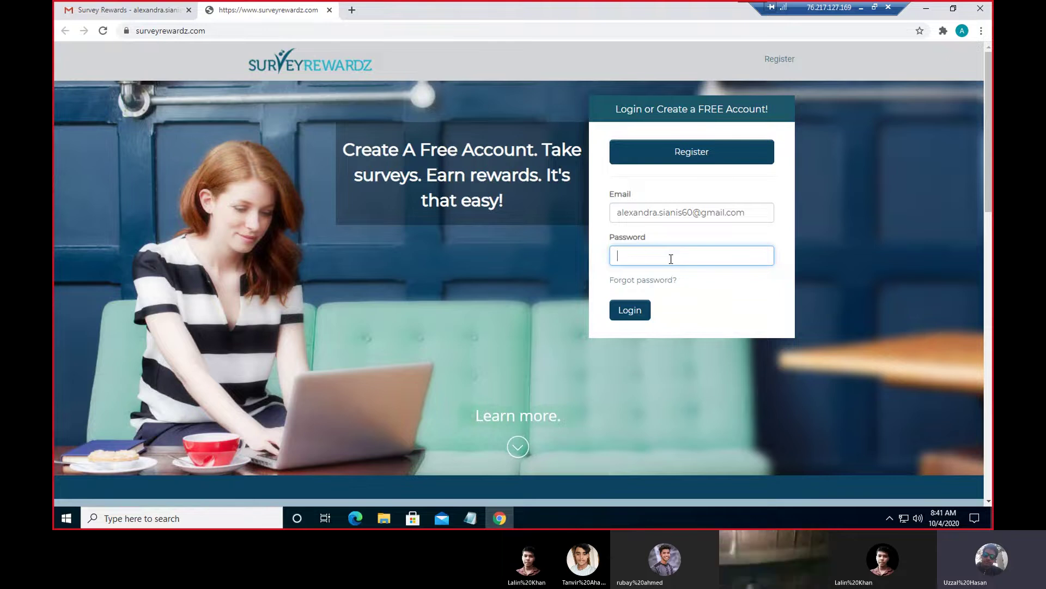
text(•••)
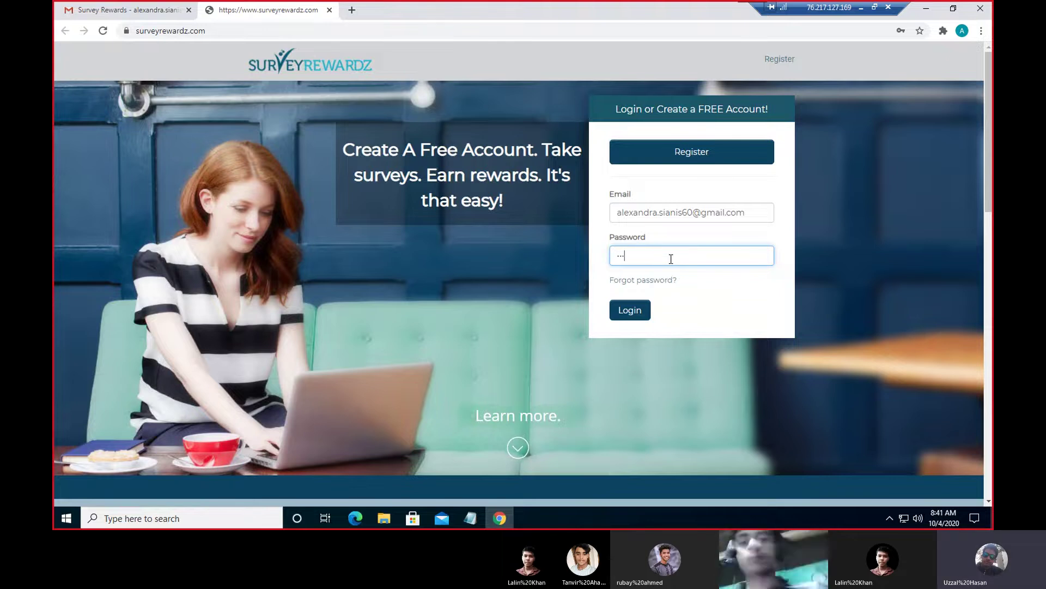
key(ctrl+v)
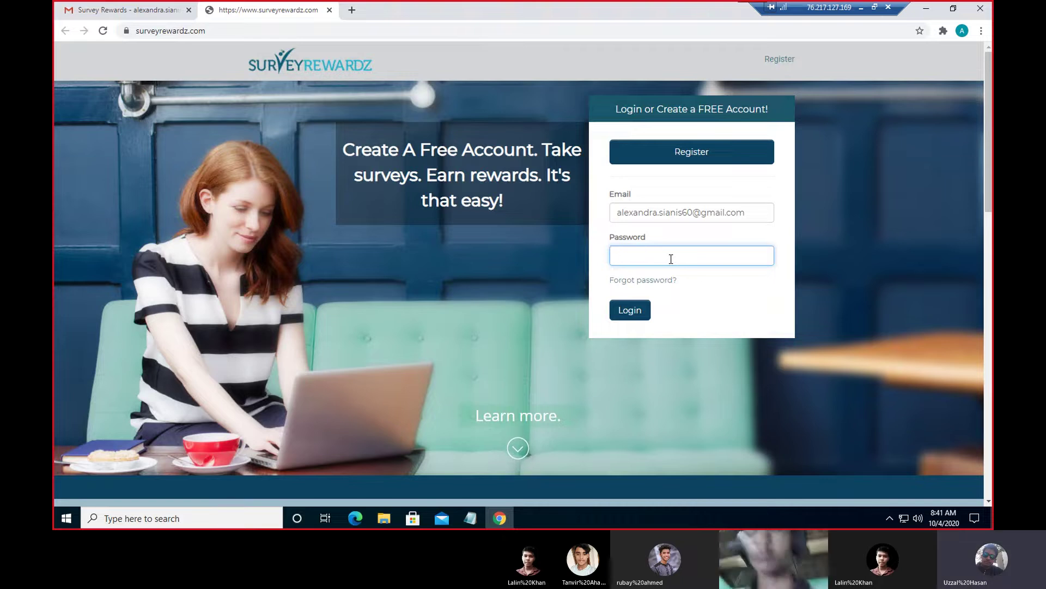
text(•)
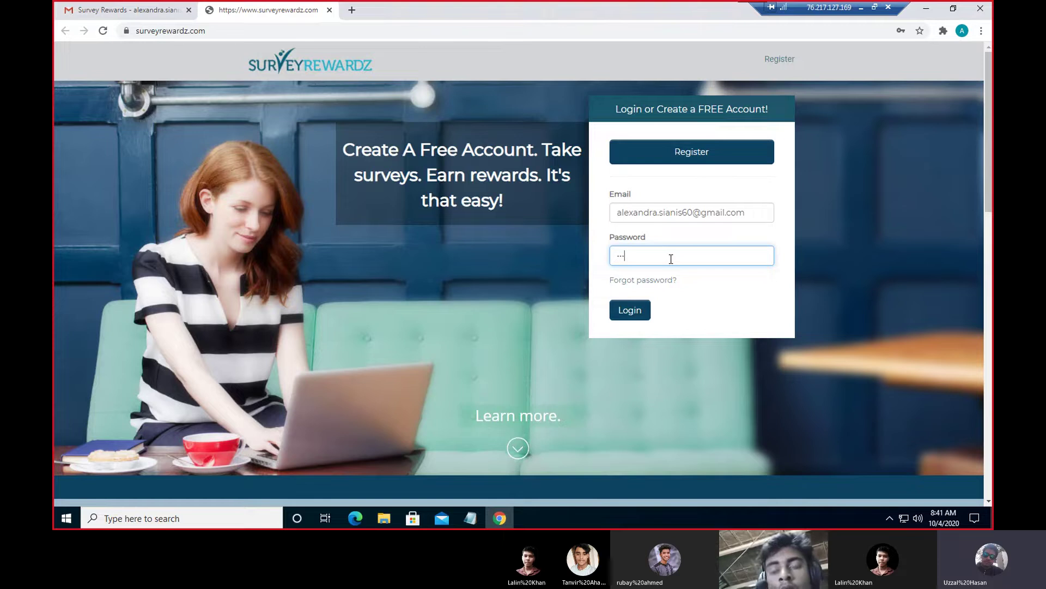
key(ctrl+v)
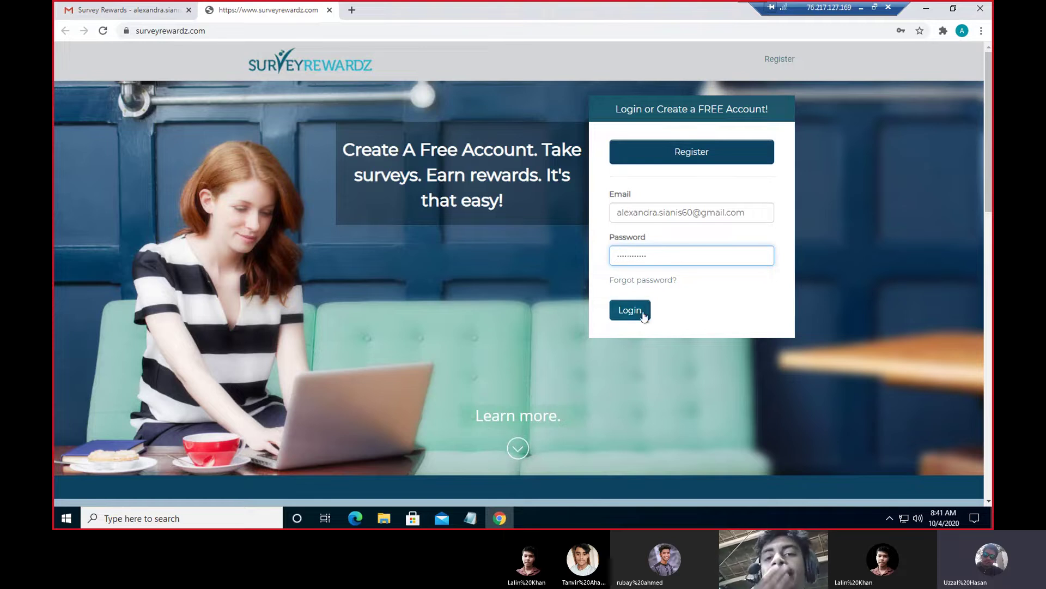
click(644, 313)
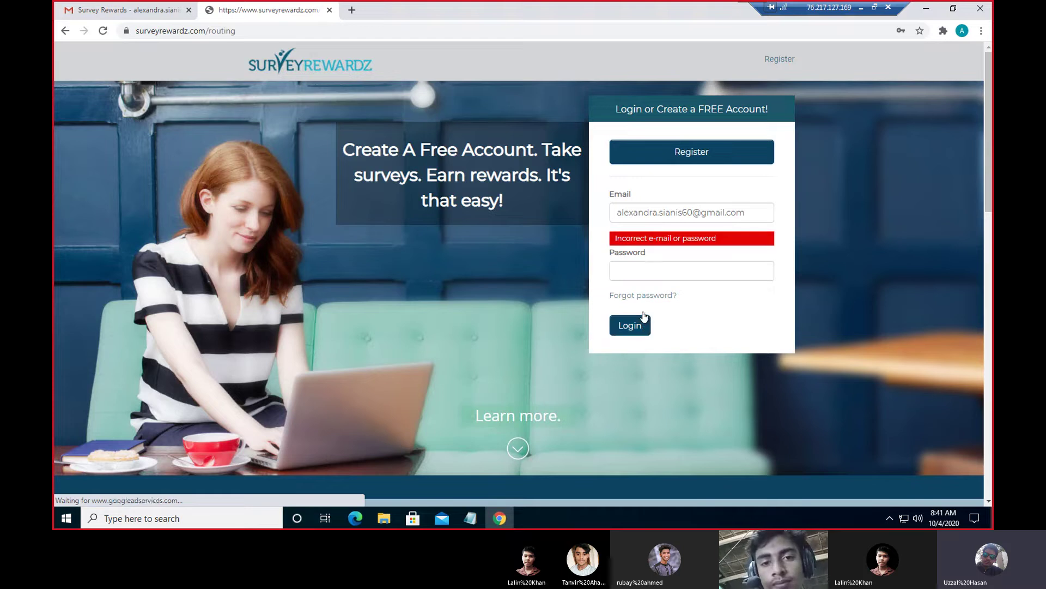
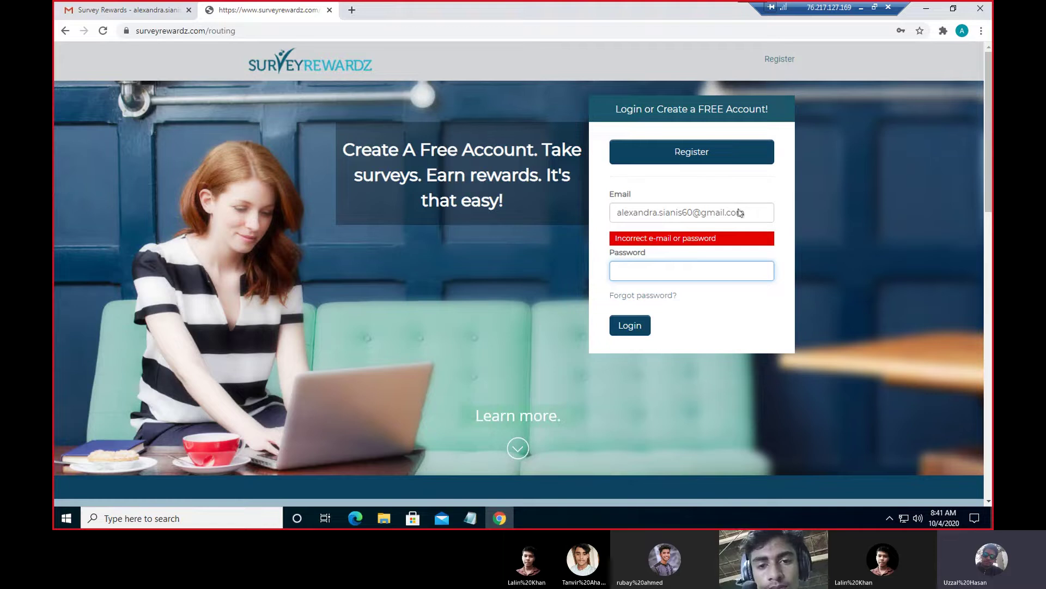
- Open the SurveyRewardz registration form after the failed login attempt
click(686, 156)
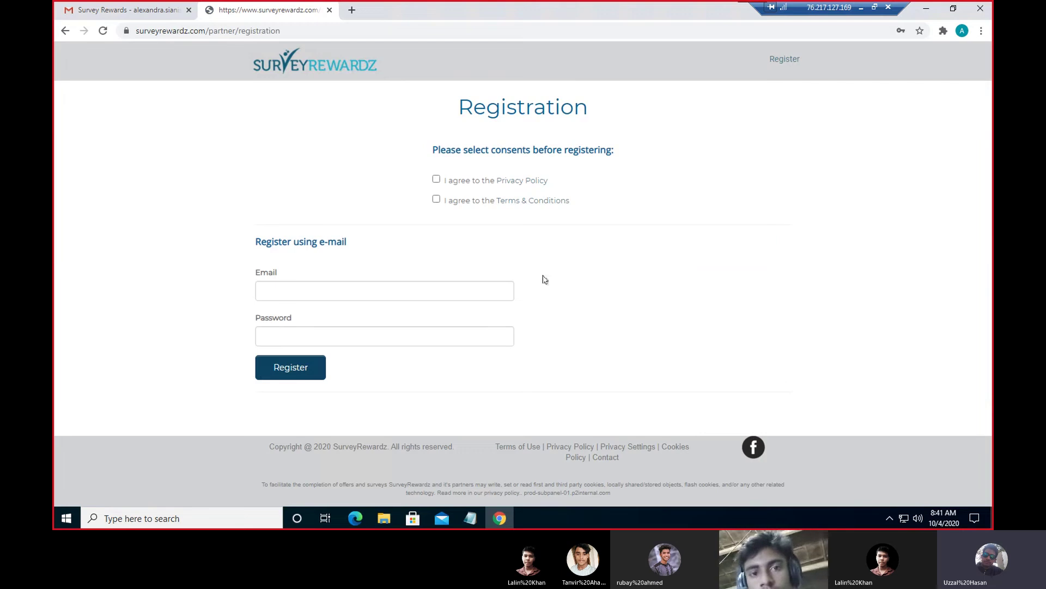
- Register using the saved e-mail and a new password, agreeing to the Privacy Policy and Terms & Conditions
click(317, 291)
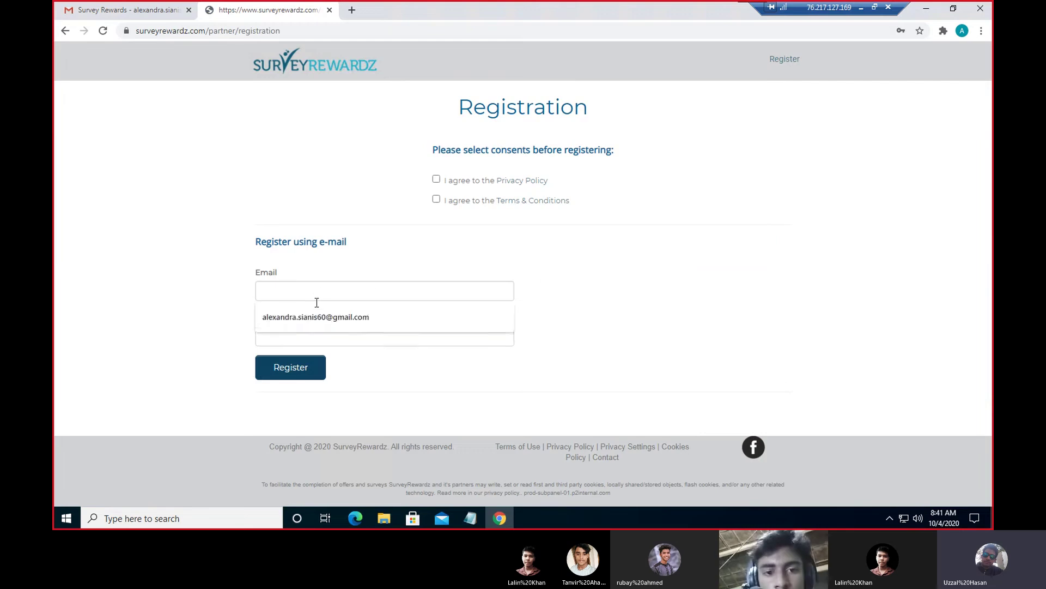
click(293, 341)
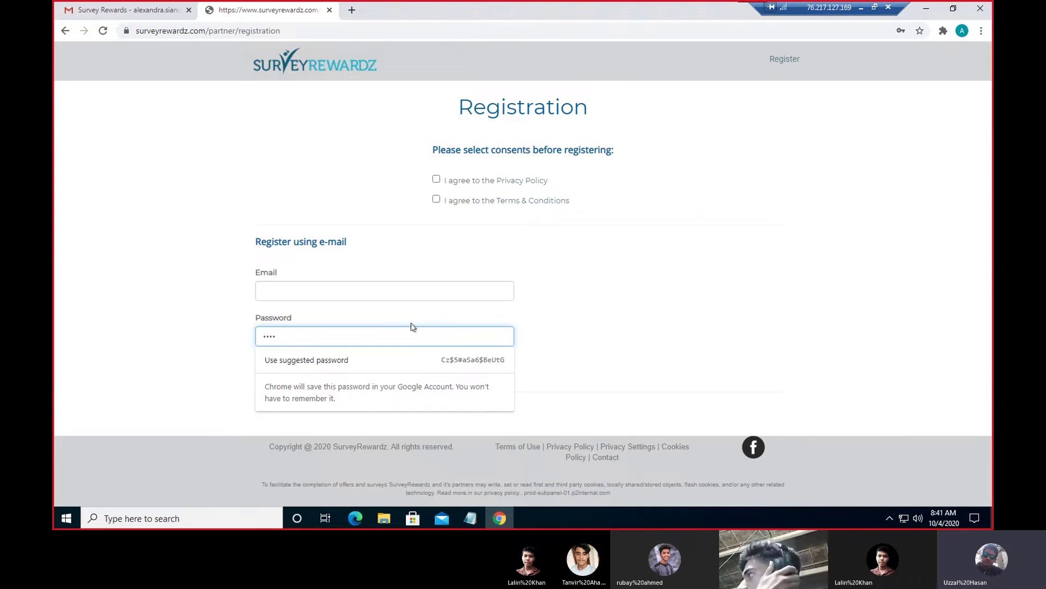
text(••••••••••••)
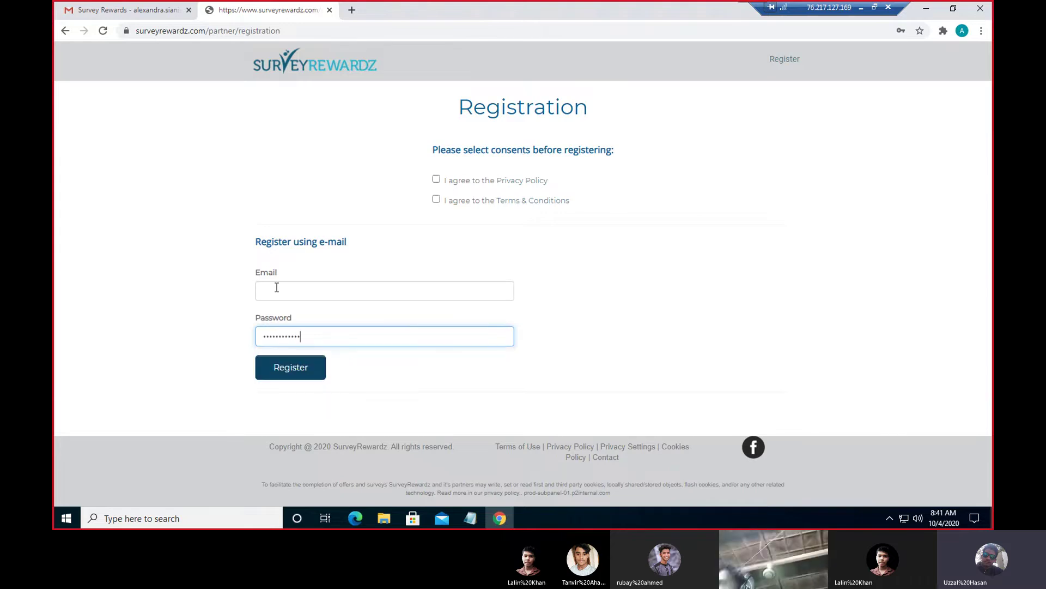
click(277, 287)
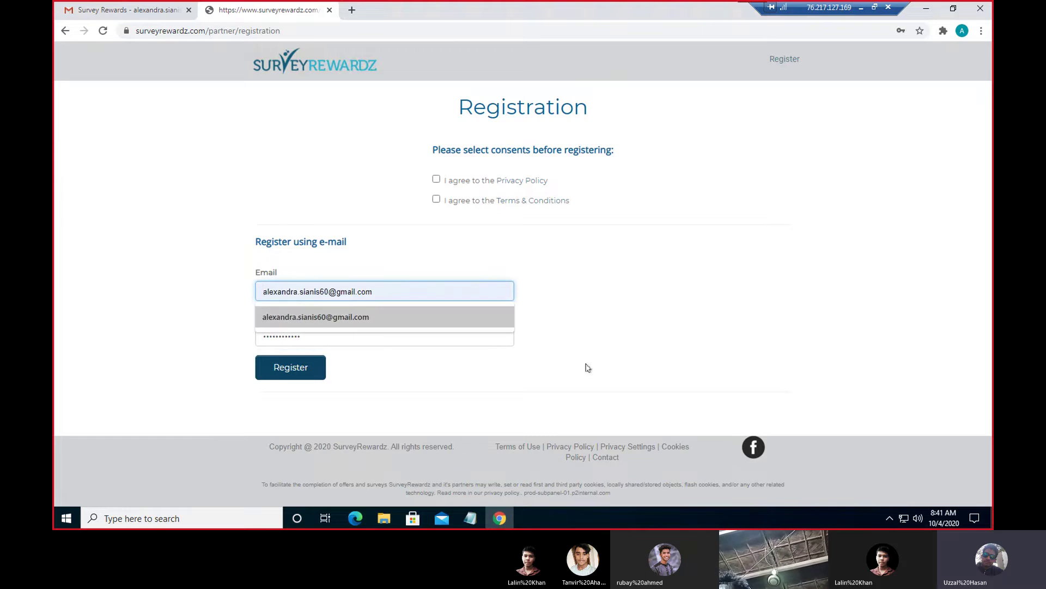
key(Return)
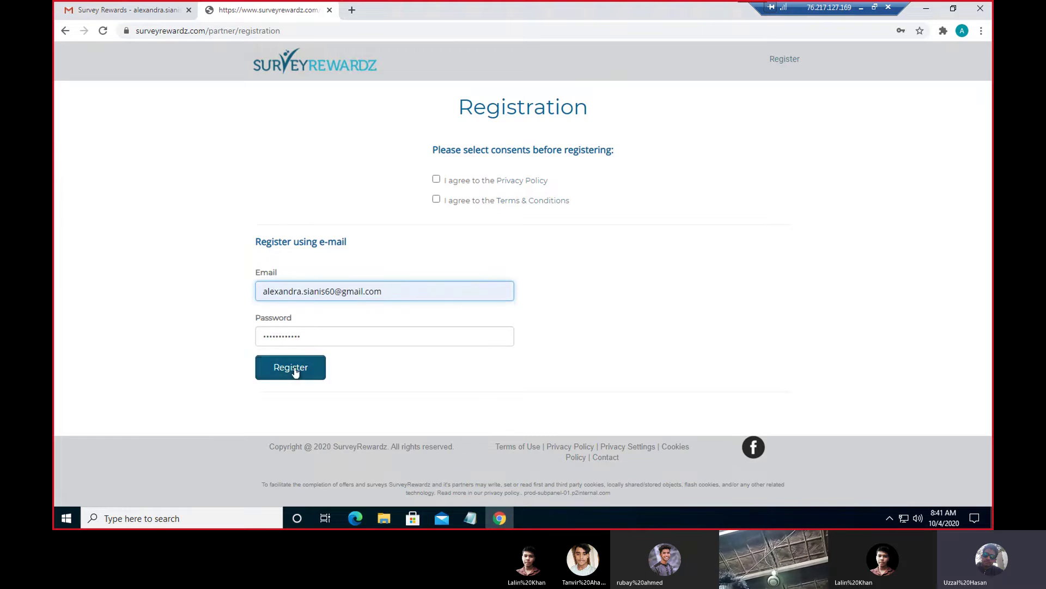
click(436, 180)
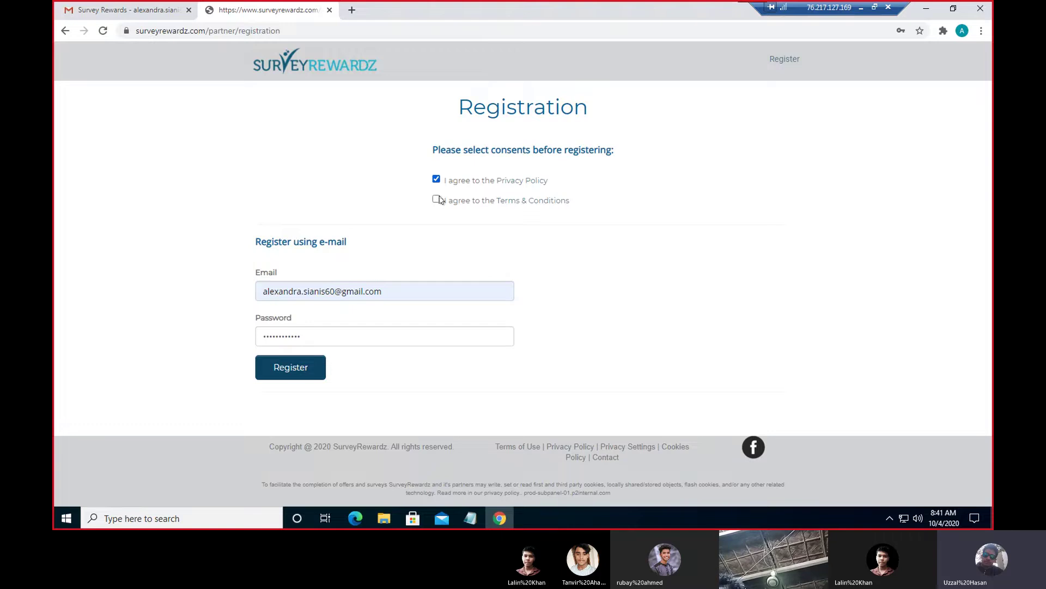
click(436, 200)
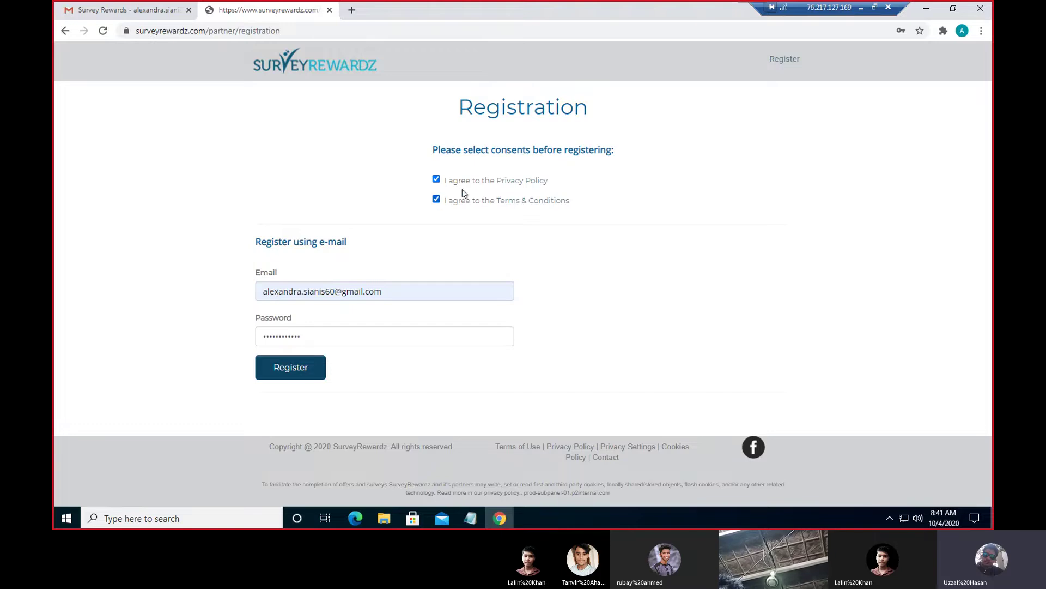
click(282, 369)
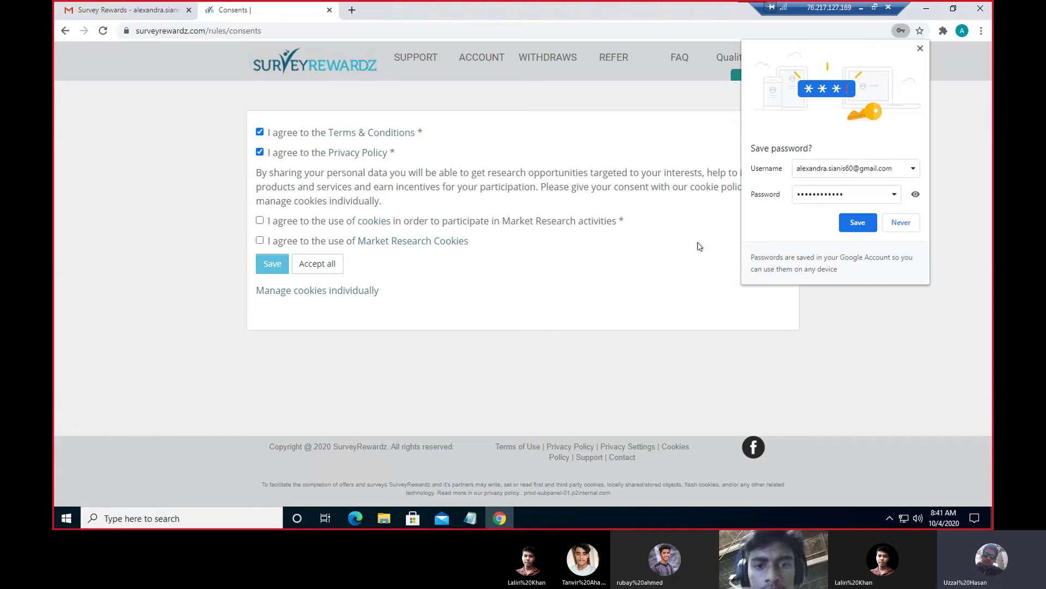
- Save the new password in Chrome and accept both Market Research cookie consents
click(858, 222)
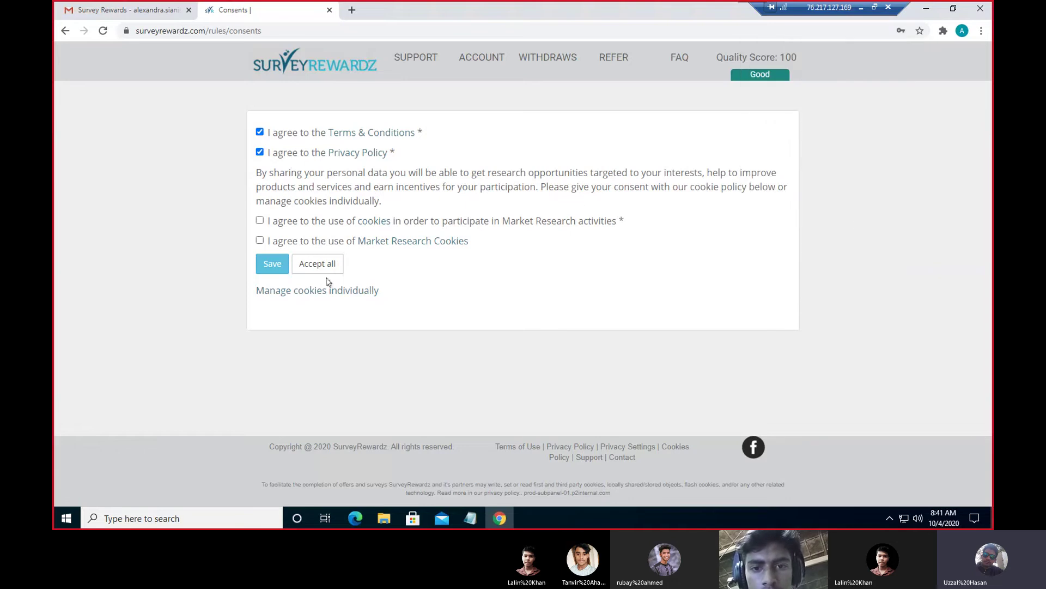
click(259, 221)
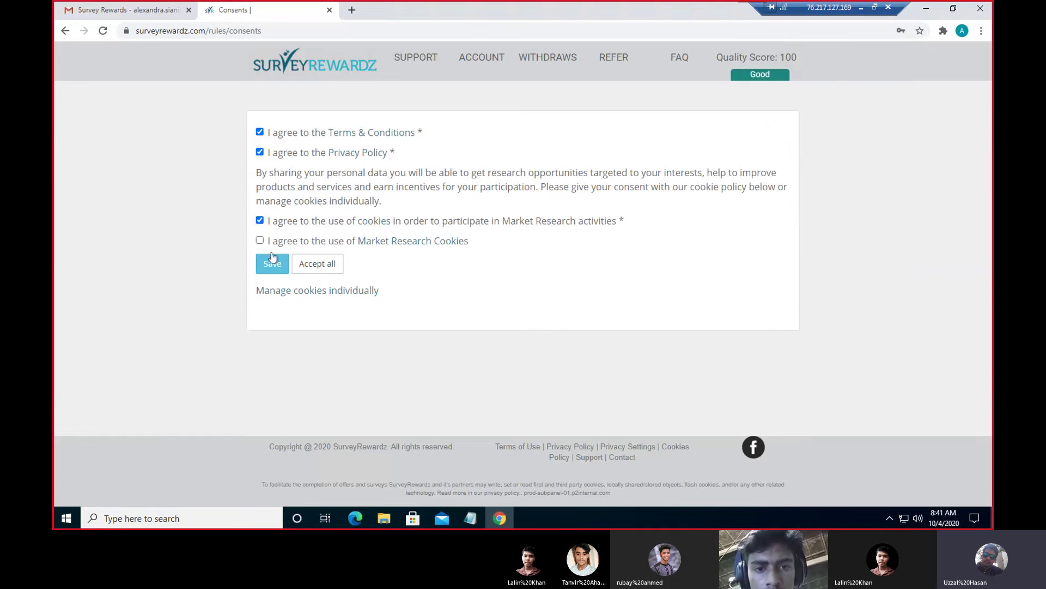
click(259, 240)
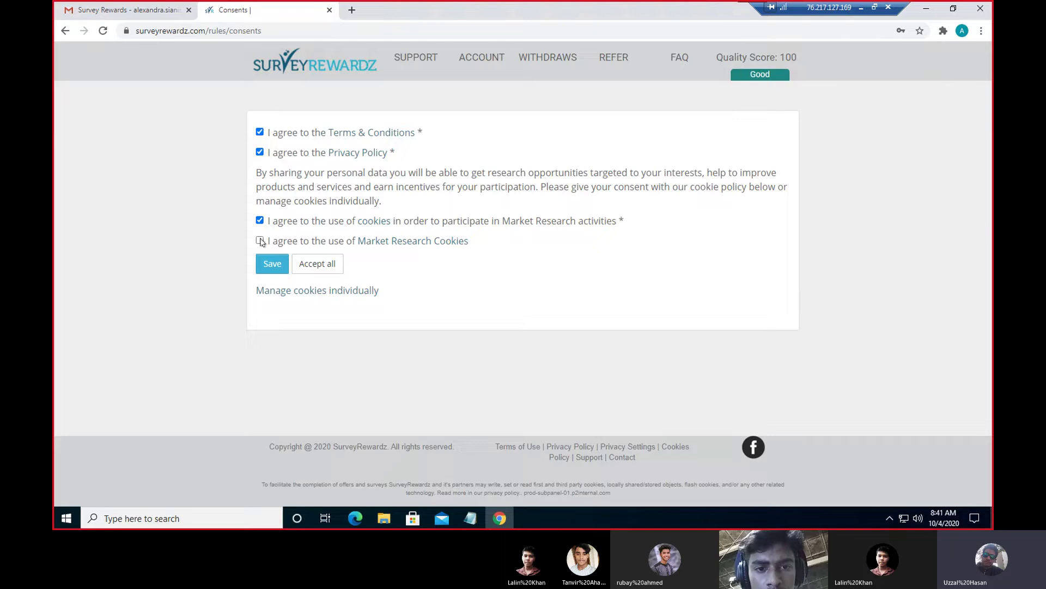
click(308, 268)
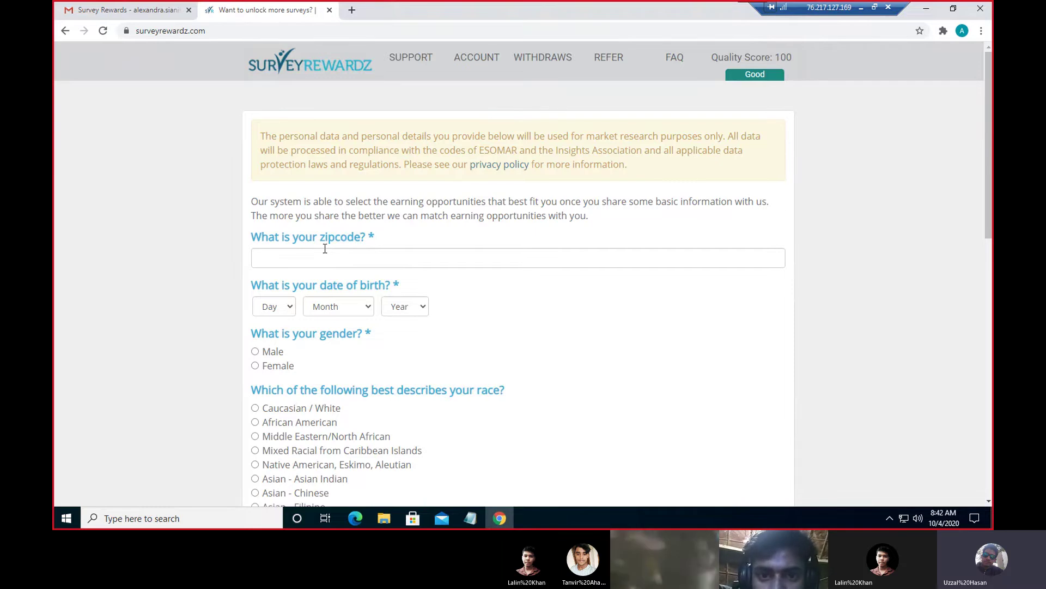
- Enter zipcode 90501, checking it against the saved address notes
click(325, 260)
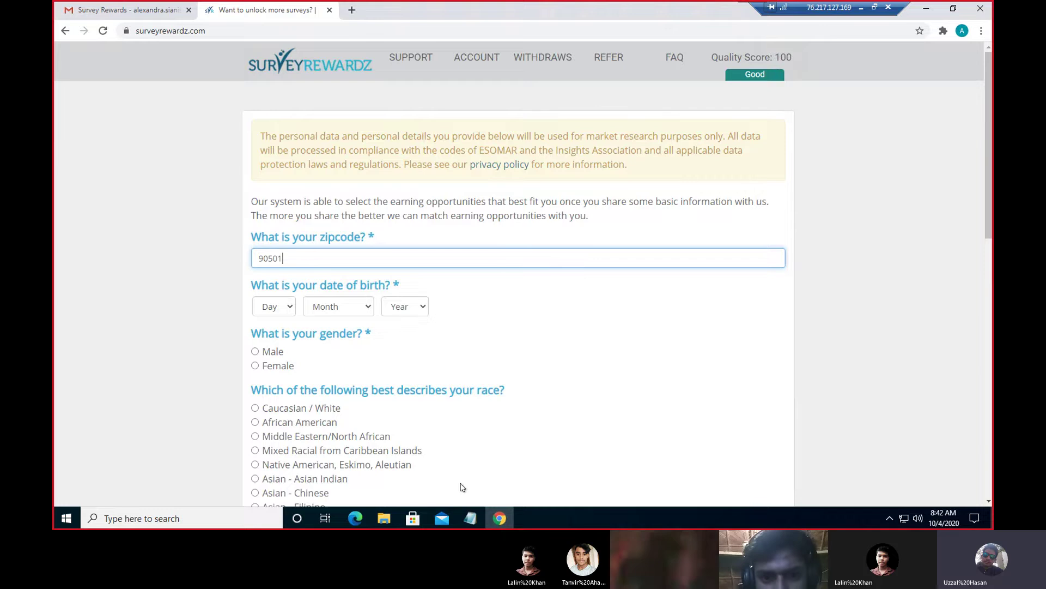
click(471, 519)
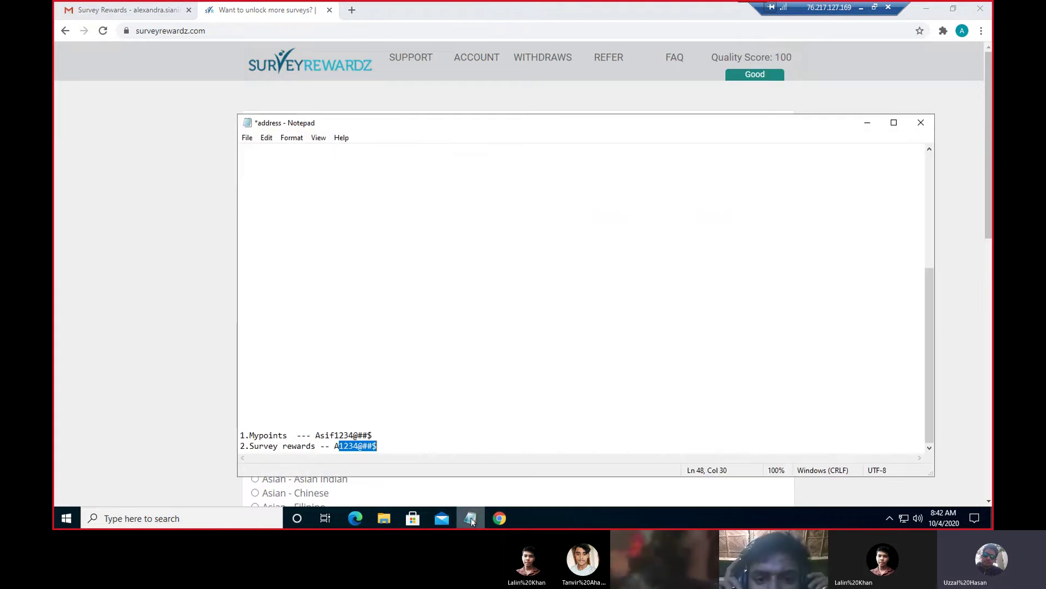
drag(930, 298, 932, 156)
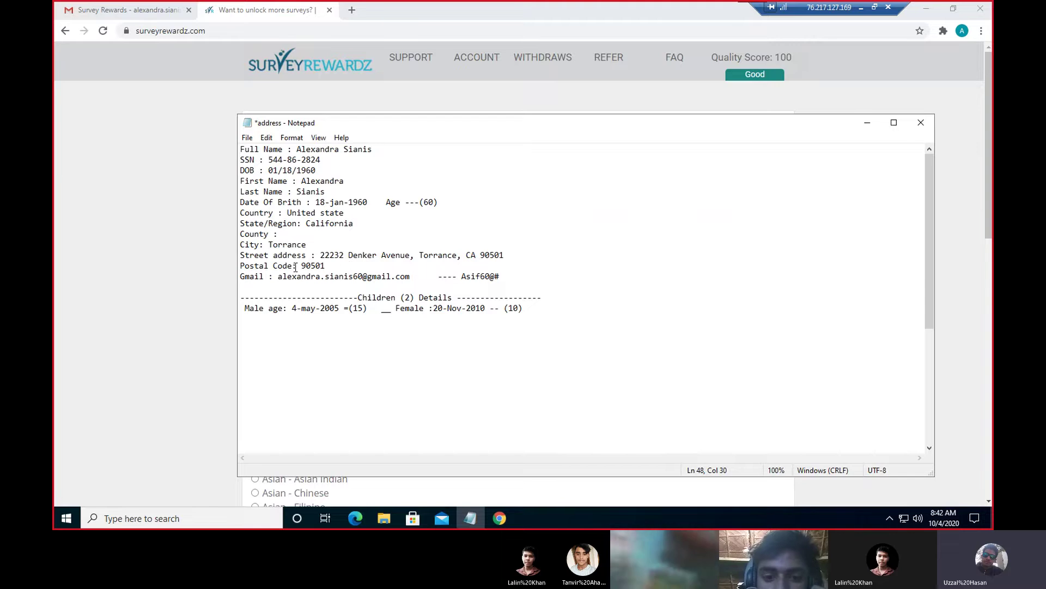
click(867, 122)
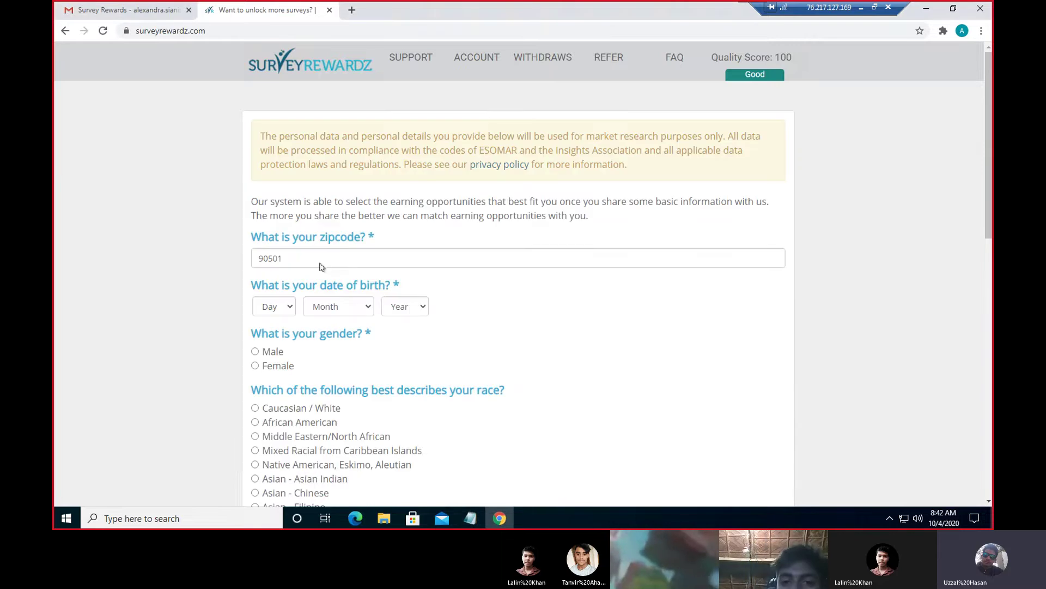
click(294, 261)
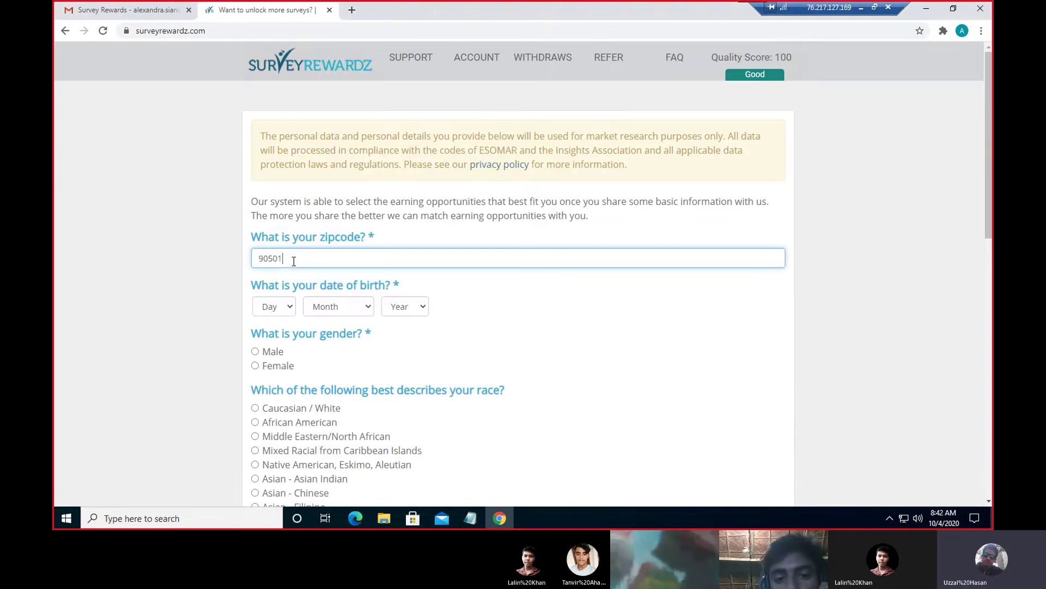
- Set the date of birth to 18 January 1960
click(288, 308)
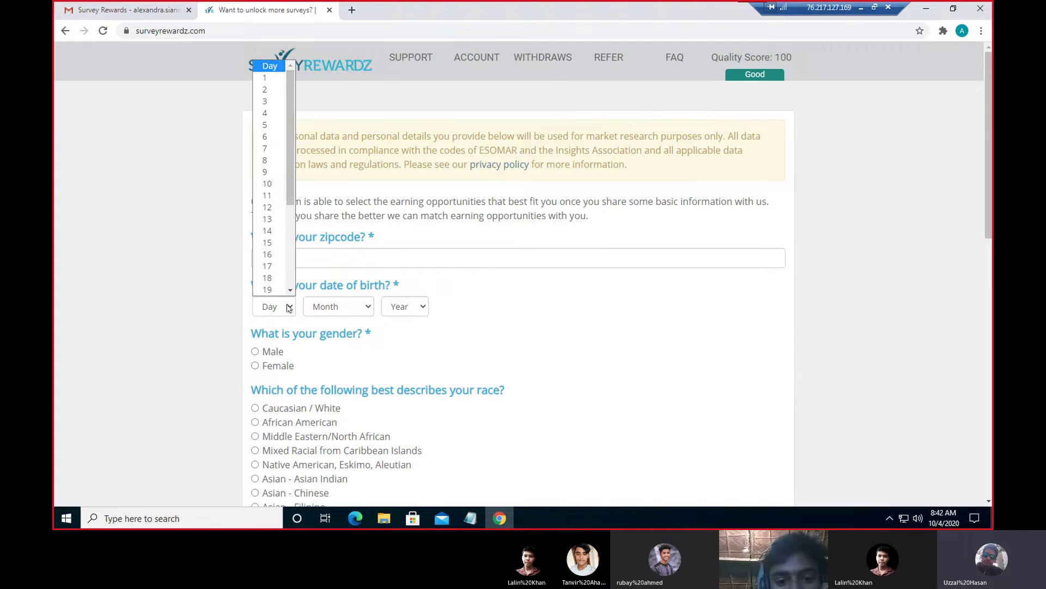
scroll(286, 235, down, 1)
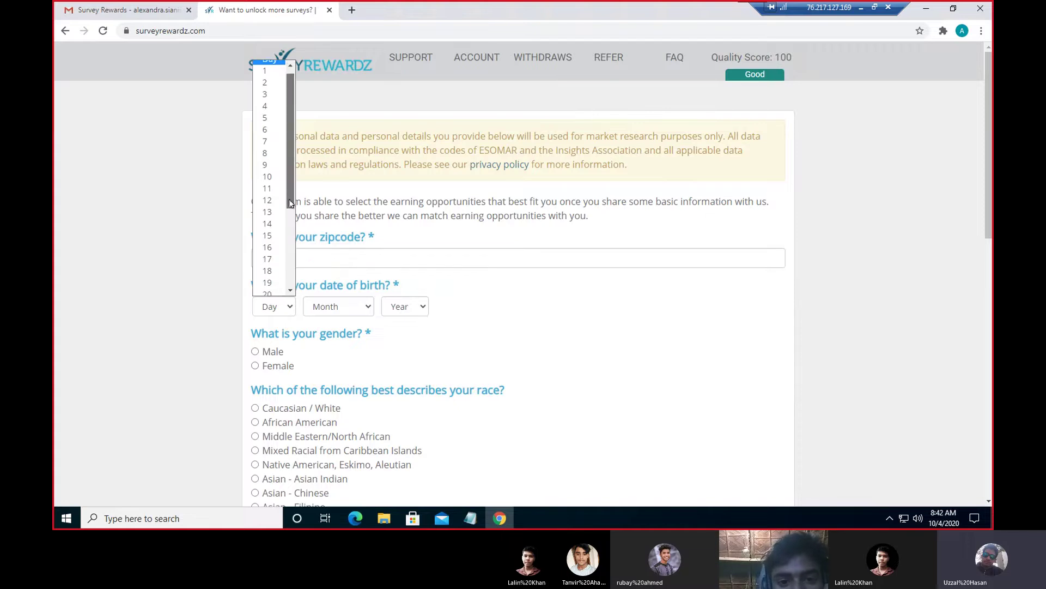
click(275, 267)
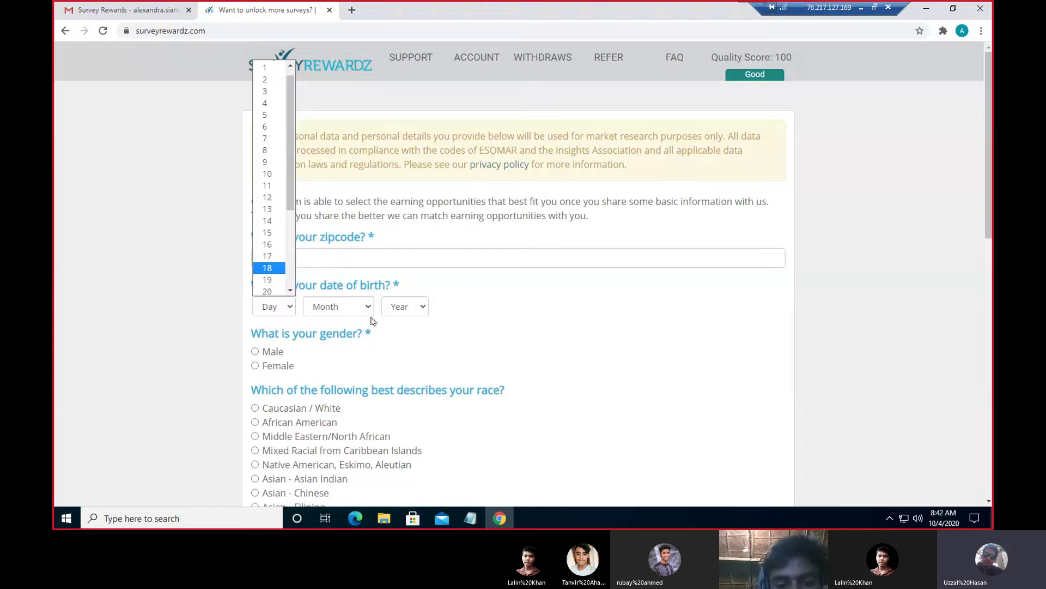
click(342, 312)
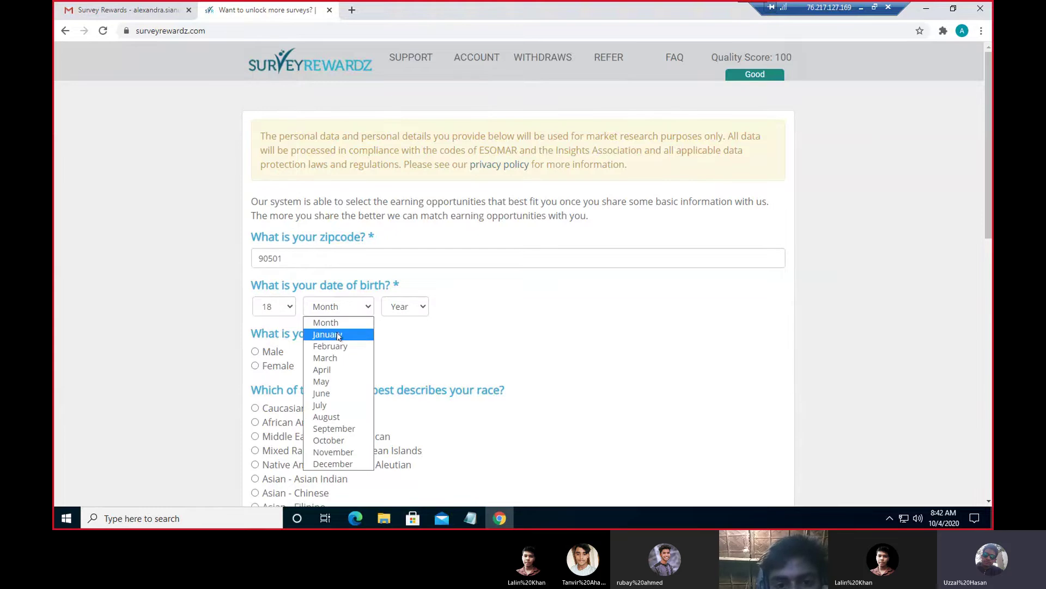
click(339, 335)
click(423, 307)
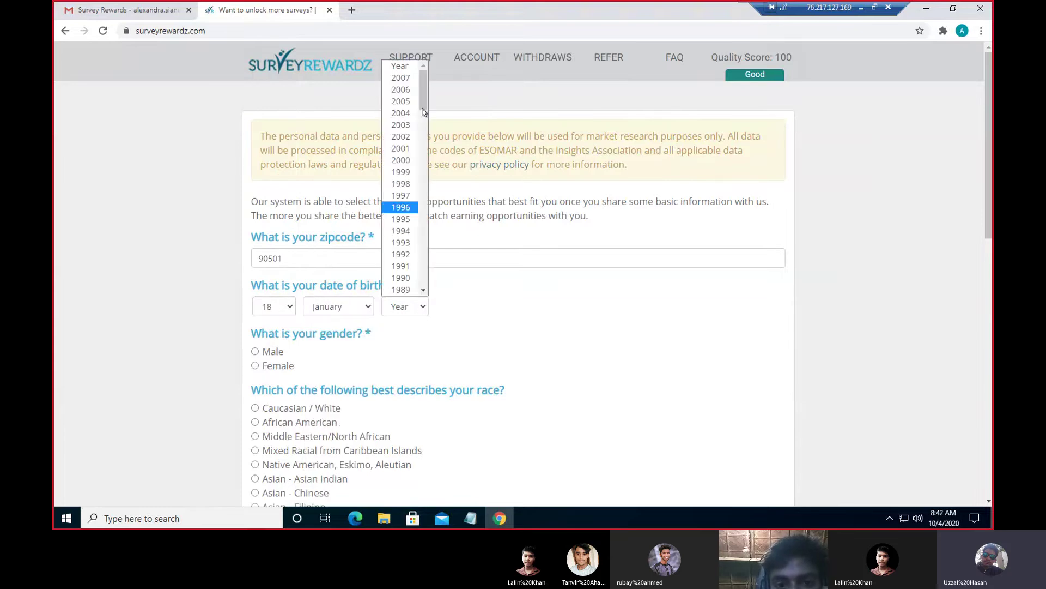
scroll(427, 141, down, 4)
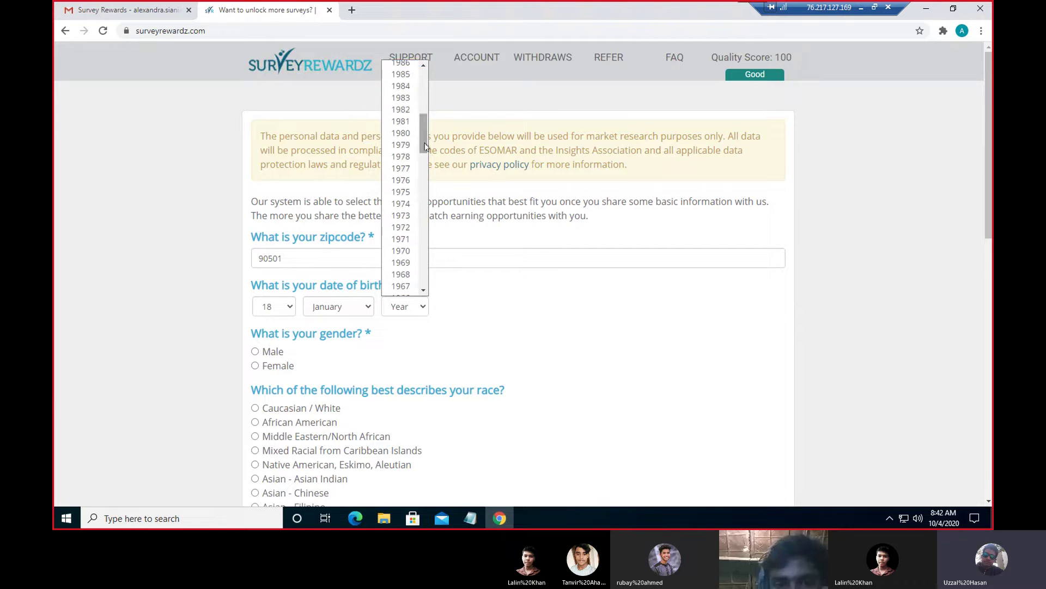
scroll(426, 174, down, 6)
scroll(426, 174, down, 1)
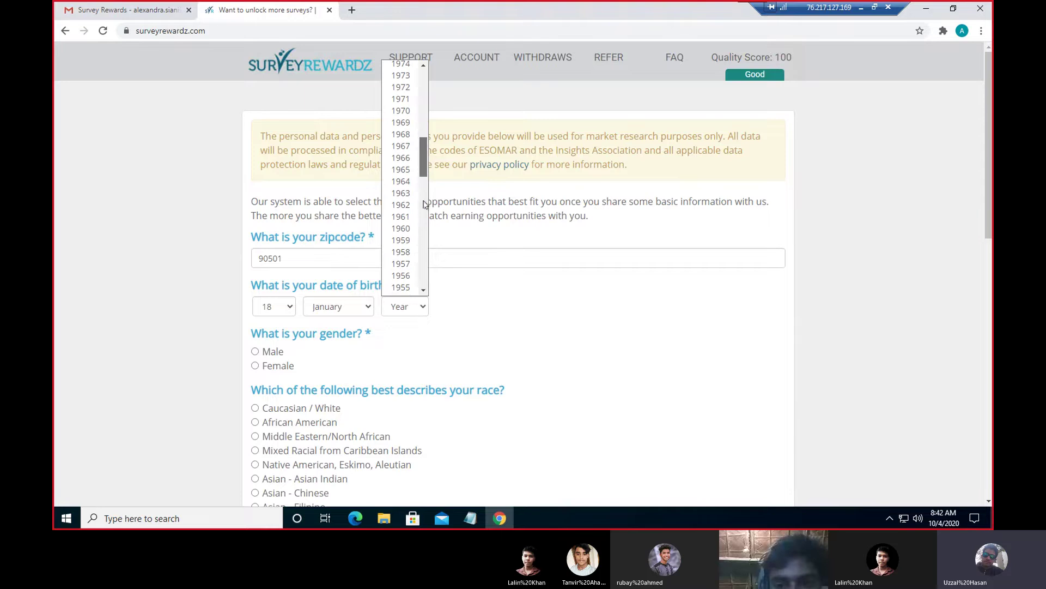
click(404, 229)
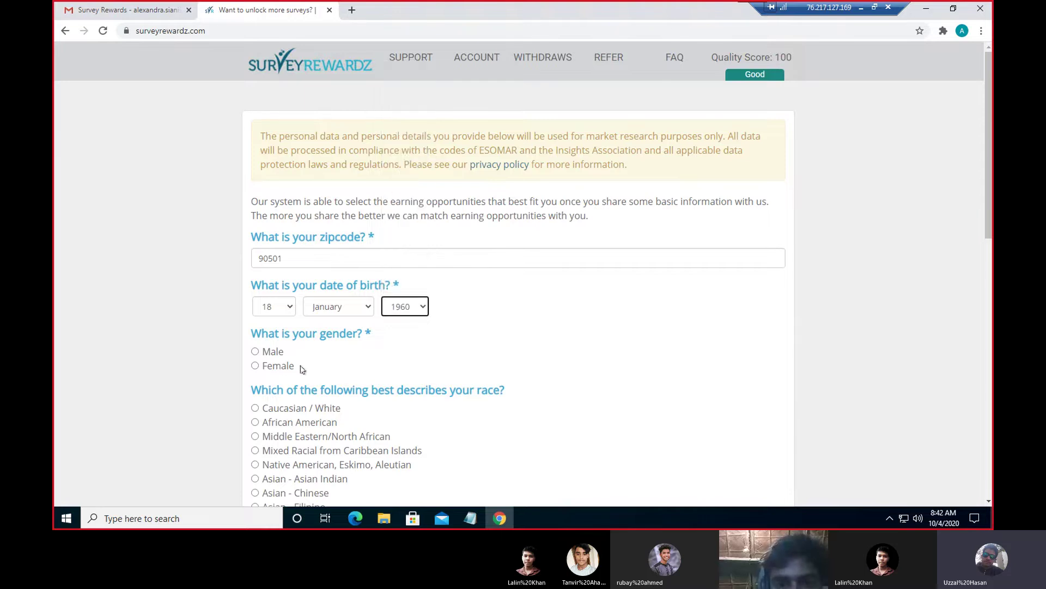
- Answer gender Male, race Caucasian / White, and household income $200,000 or more, then continue
click(255, 352)
scroll(543, 376, down, 3)
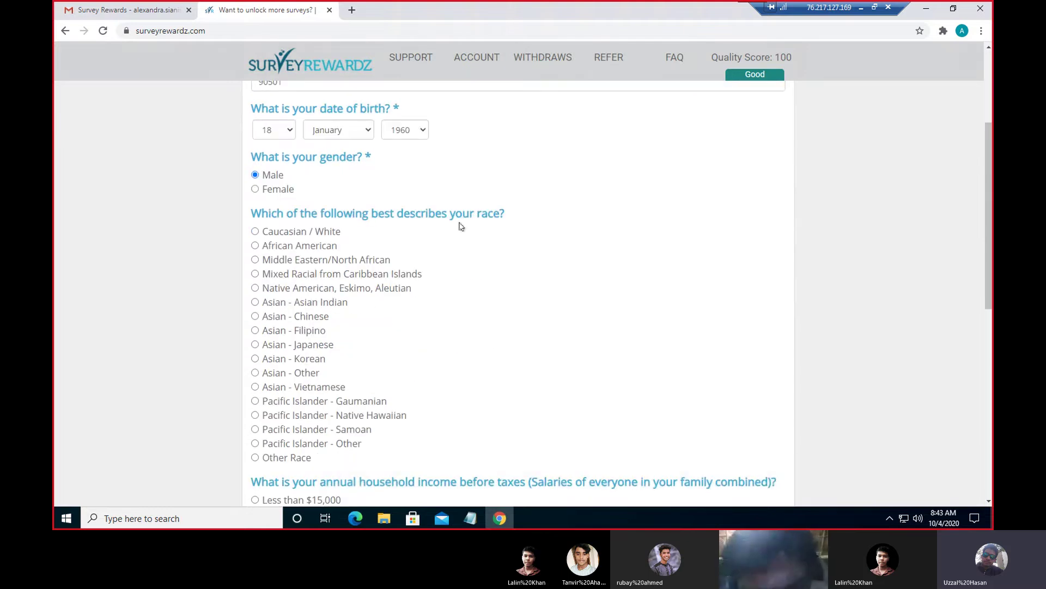
click(267, 234)
scroll(439, 290, down, 3)
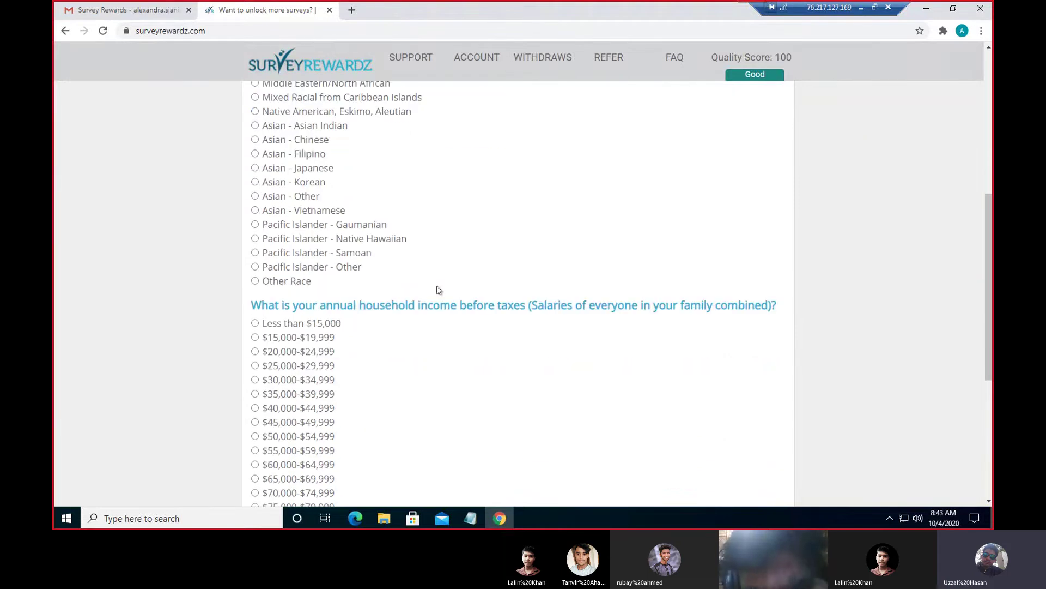
scroll(439, 290, down, 1)
scroll(439, 290, down, 1)
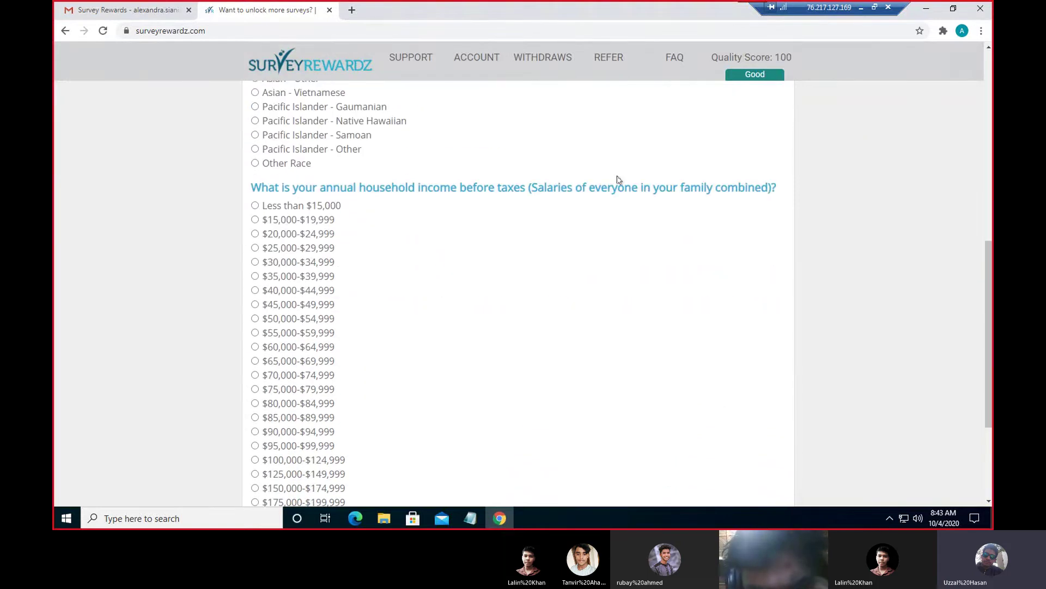
scroll(420, 212, down, 1)
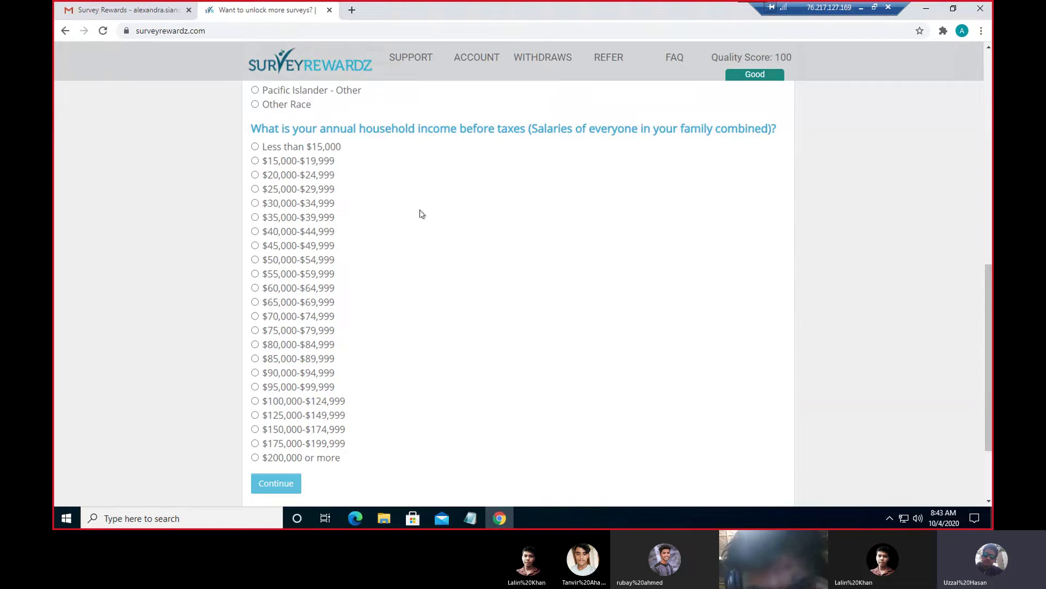
scroll(420, 212, down, 1)
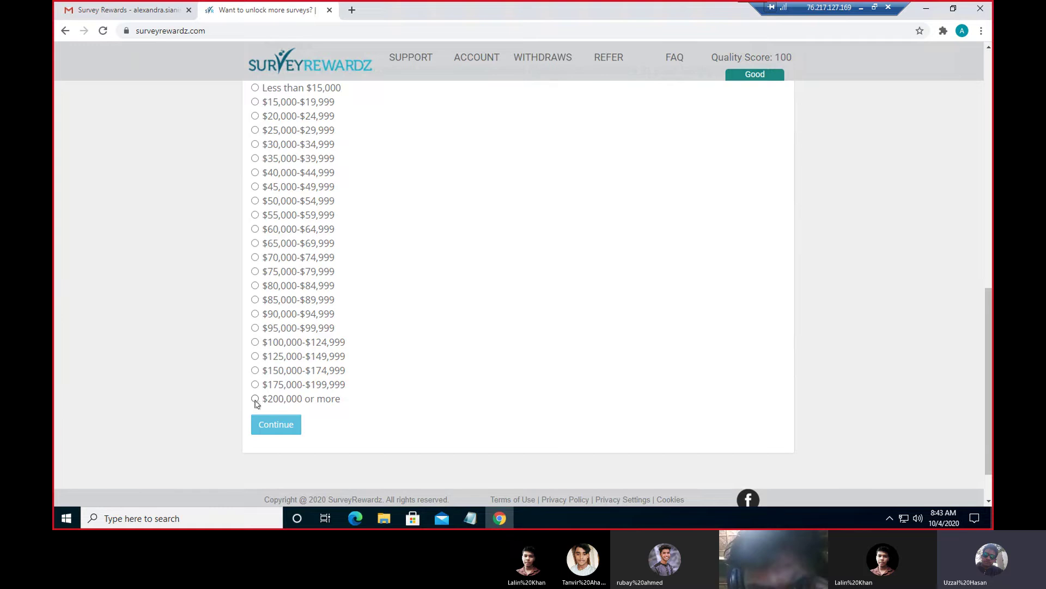
click(312, 406)
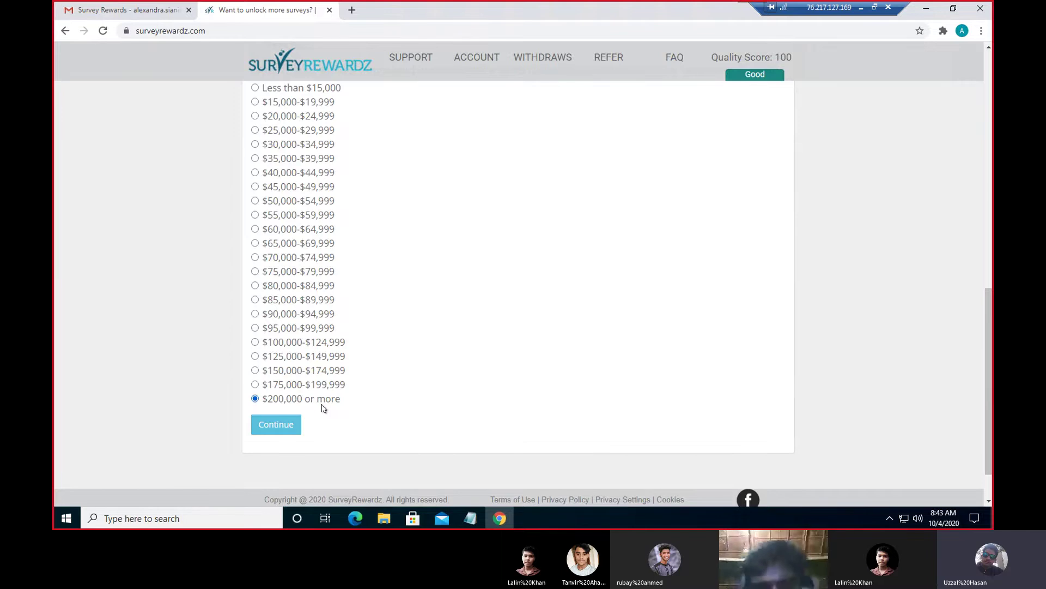
click(287, 424)
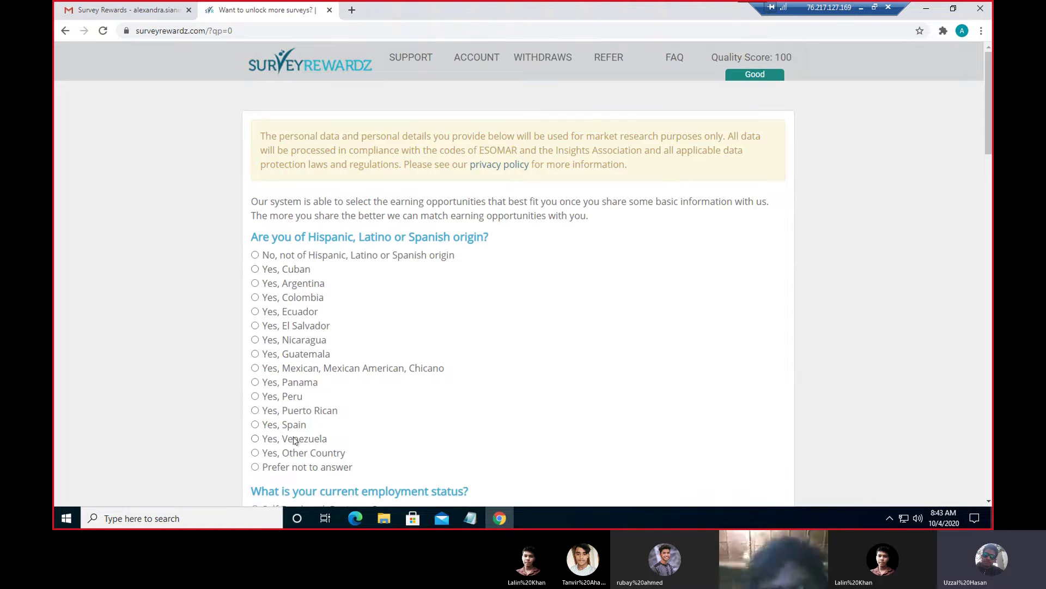
- Answer not of Hispanic, Latino or Spanish origin and choose Banking/Financial as the industry
scroll(289, 431, down, 1)
scroll(264, 305, up, 1)
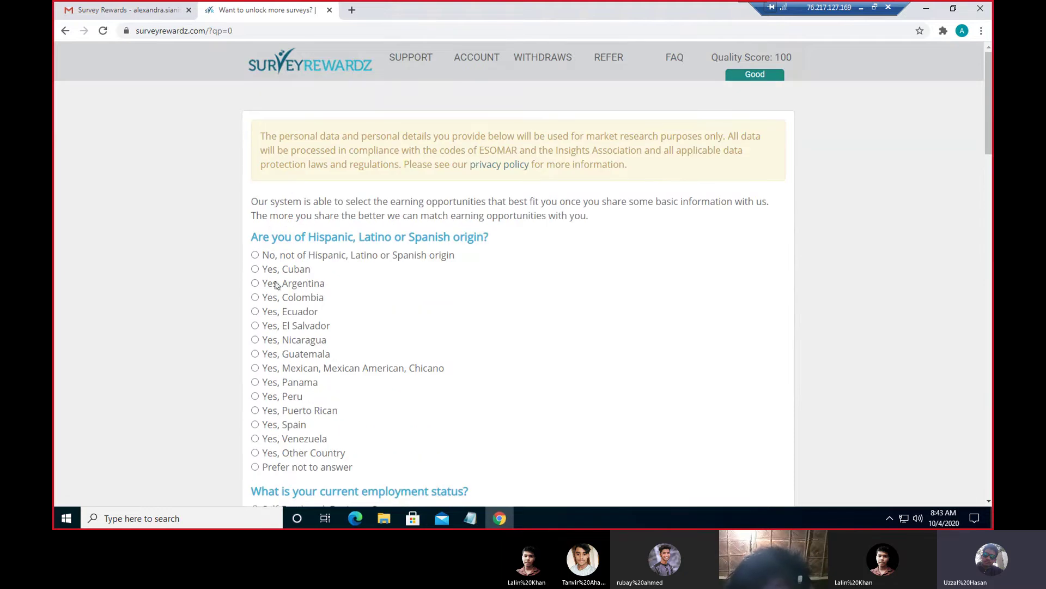
click(264, 258)
scroll(287, 365, down, 2)
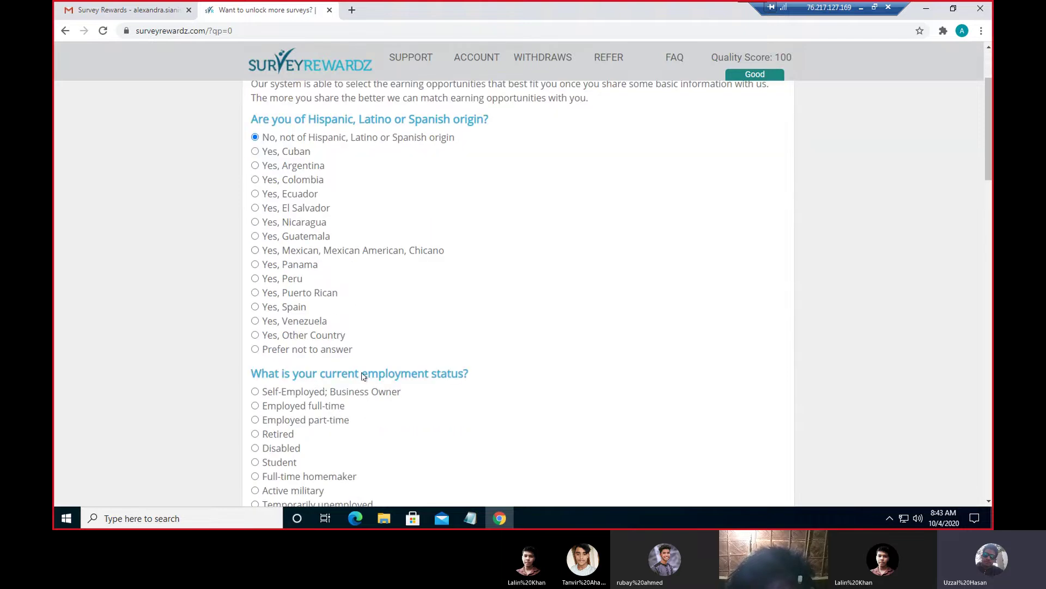
scroll(266, 346, down, 2)
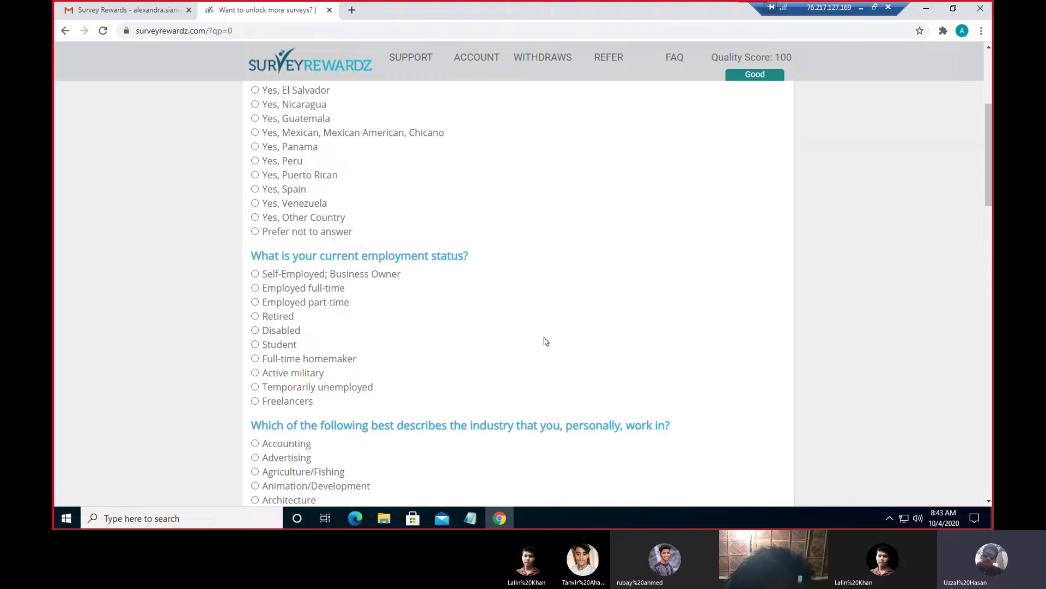
scroll(546, 342, down, 2)
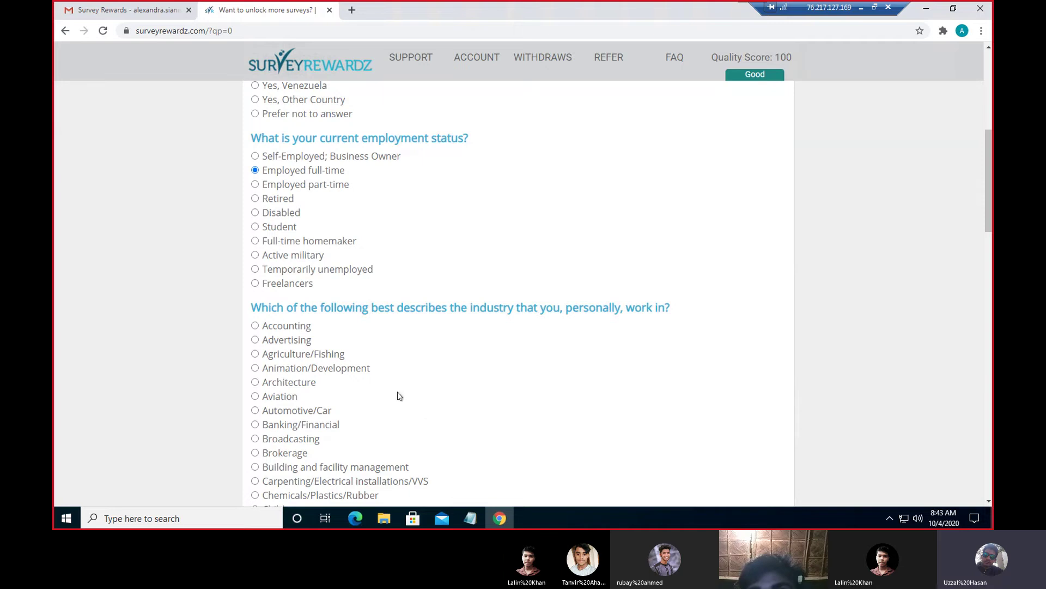
scroll(399, 396, down, 1)
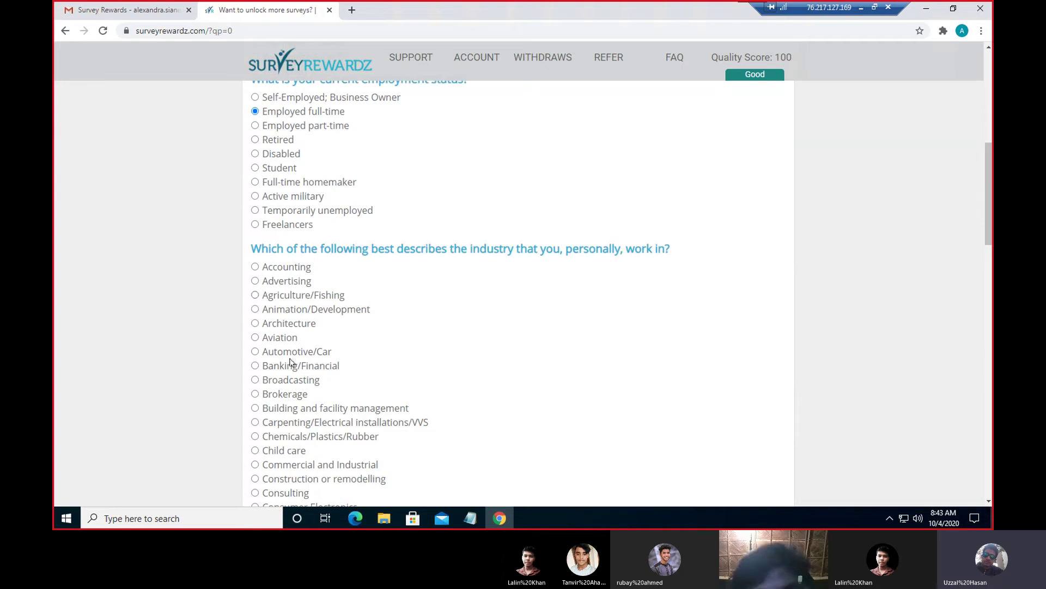
click(255, 366)
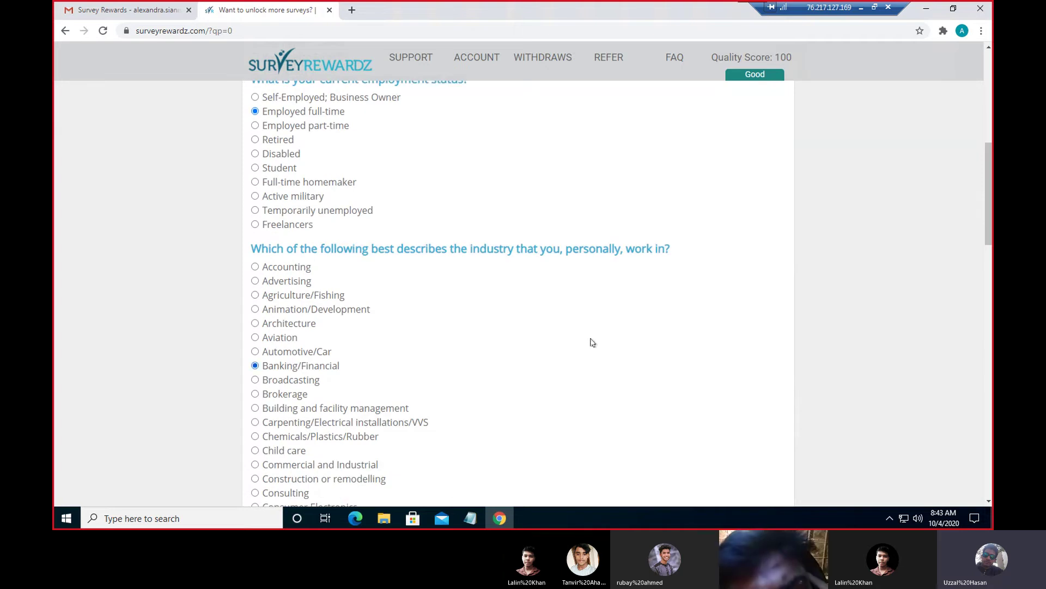
scroll(593, 342, down, 4)
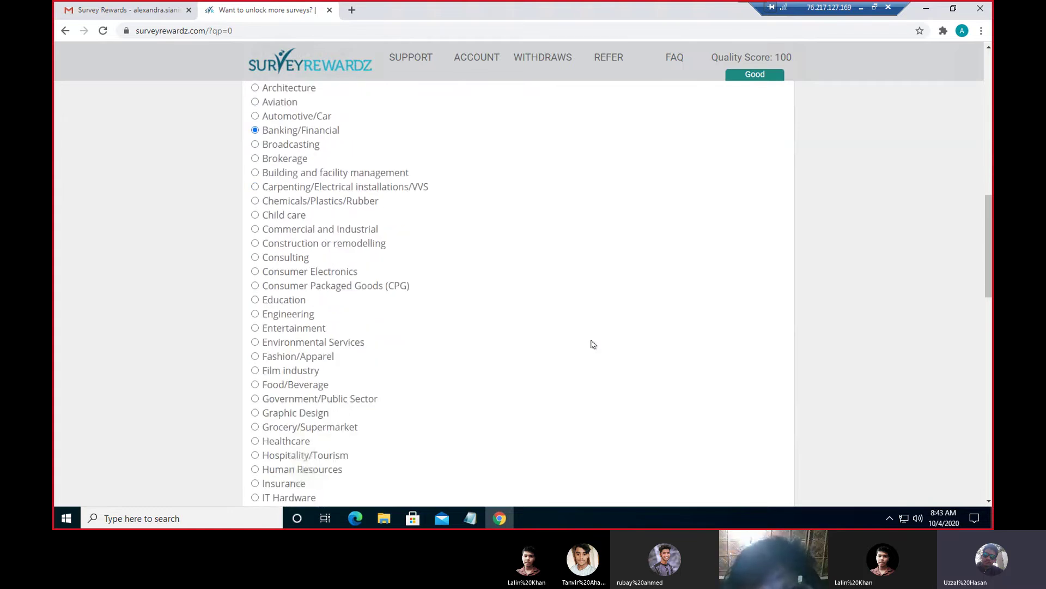
scroll(593, 344, down, 5)
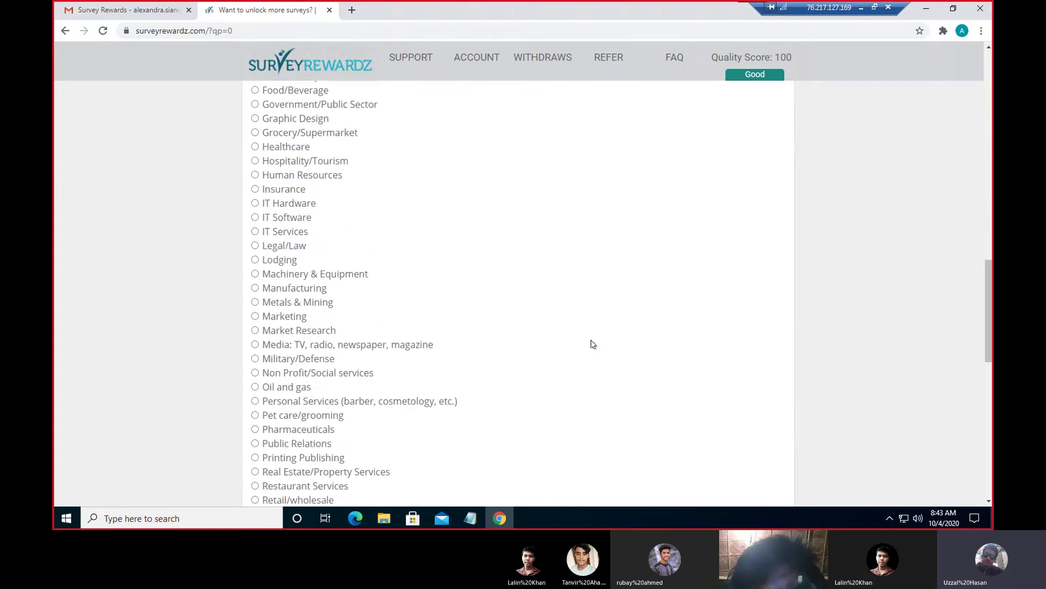
scroll(593, 344, down, 10)
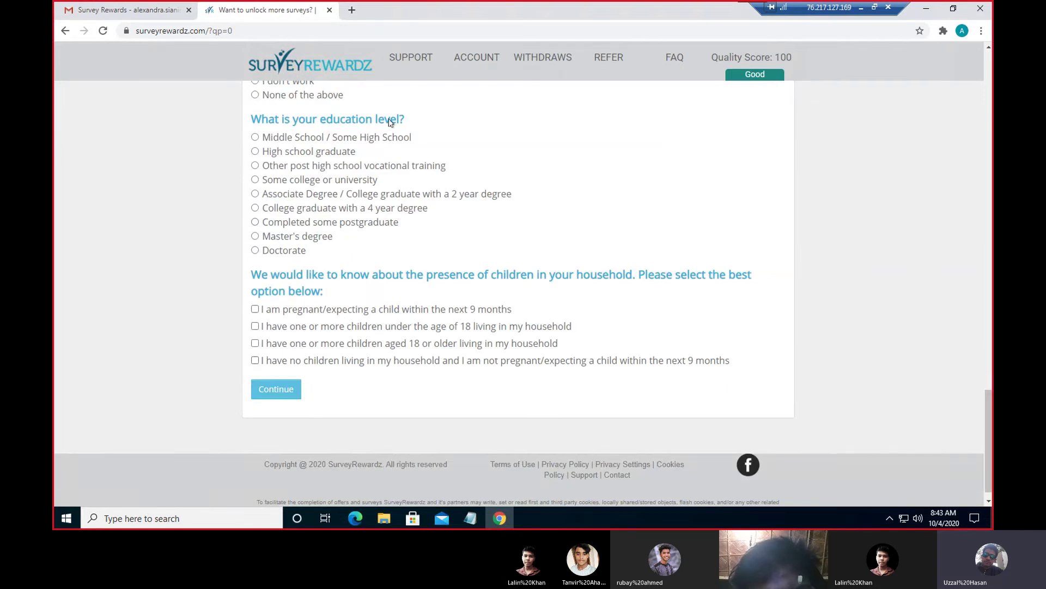
- Choose Master's degree as education level and review the children's details in the notes
click(260, 237)
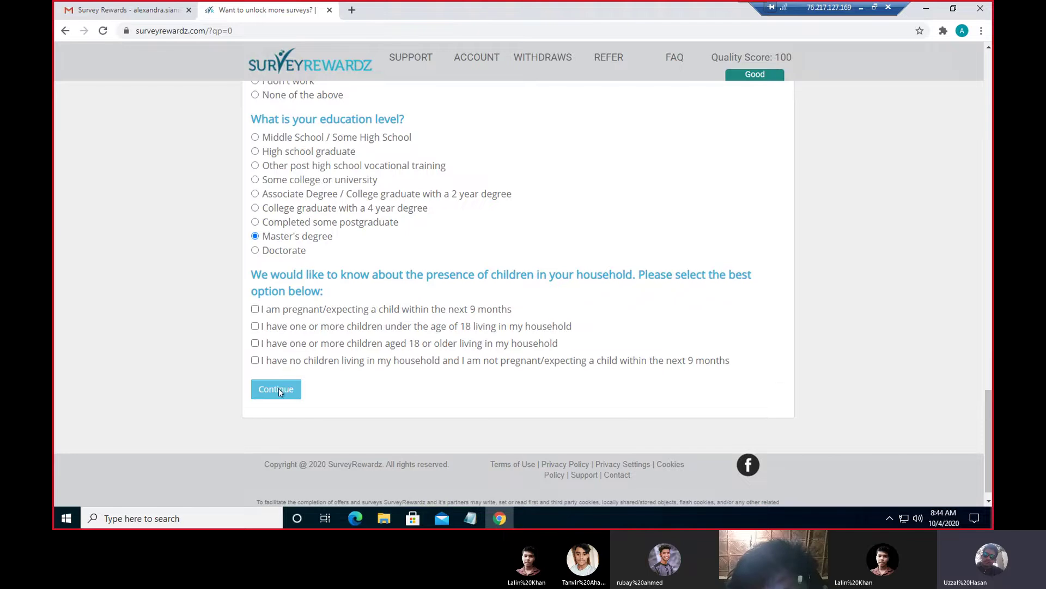
scroll(376, 454, down, 1)
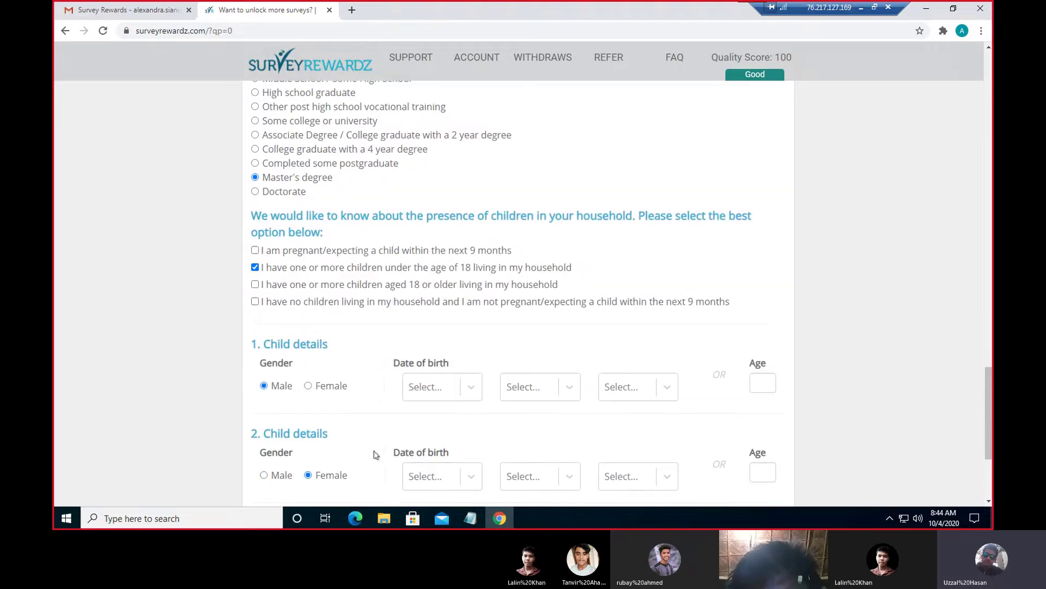
scroll(376, 454, down, 1)
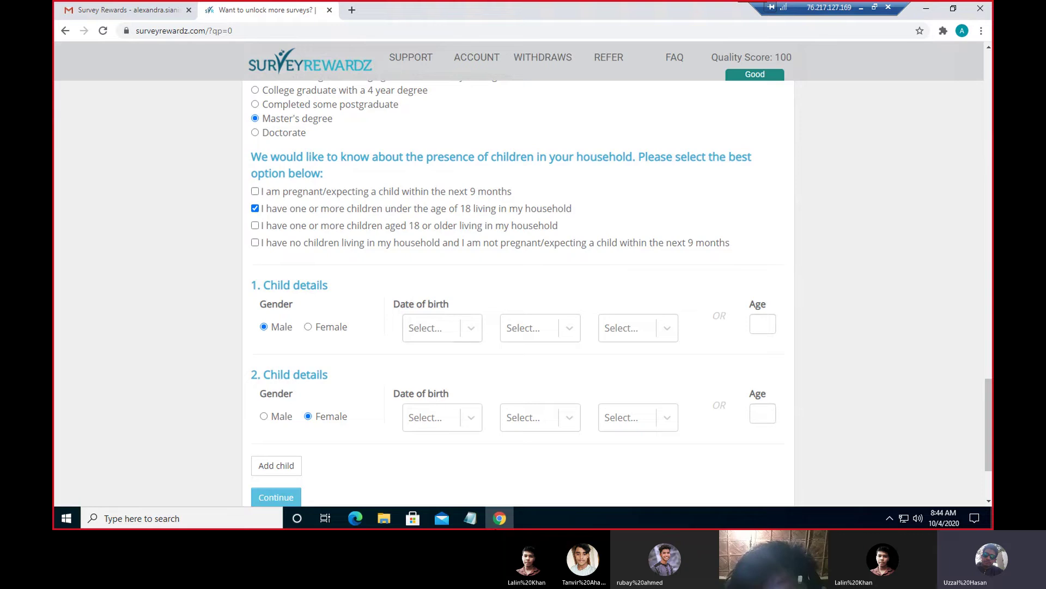
click(469, 334)
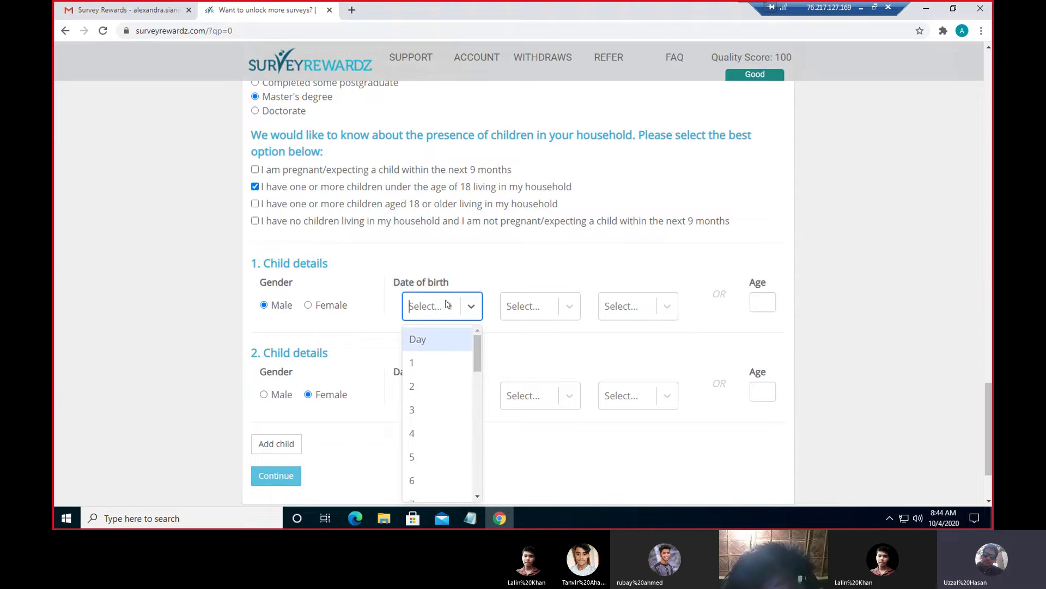
click(471, 520)
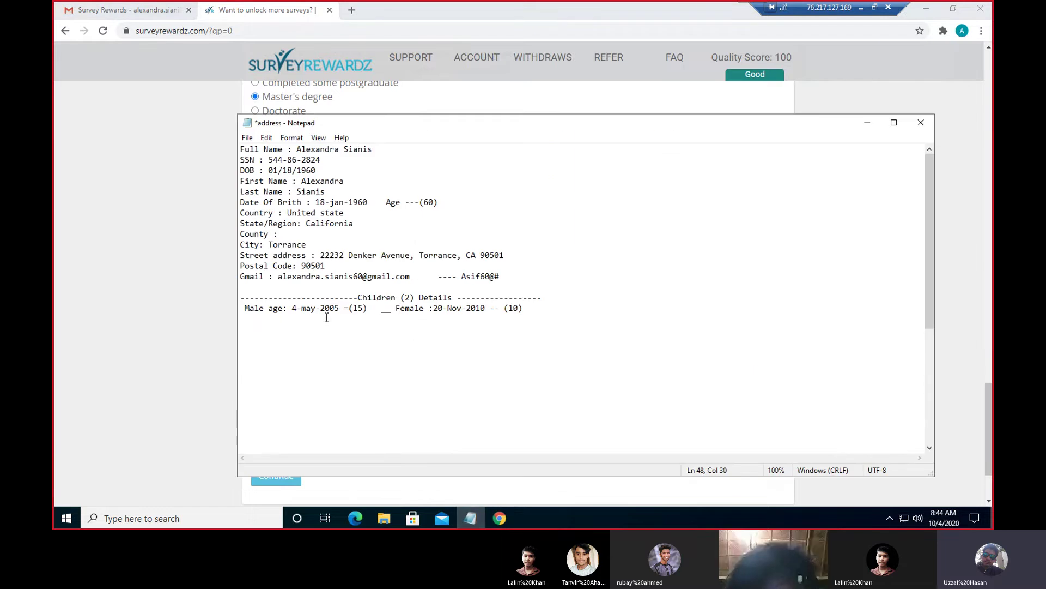
click(471, 518)
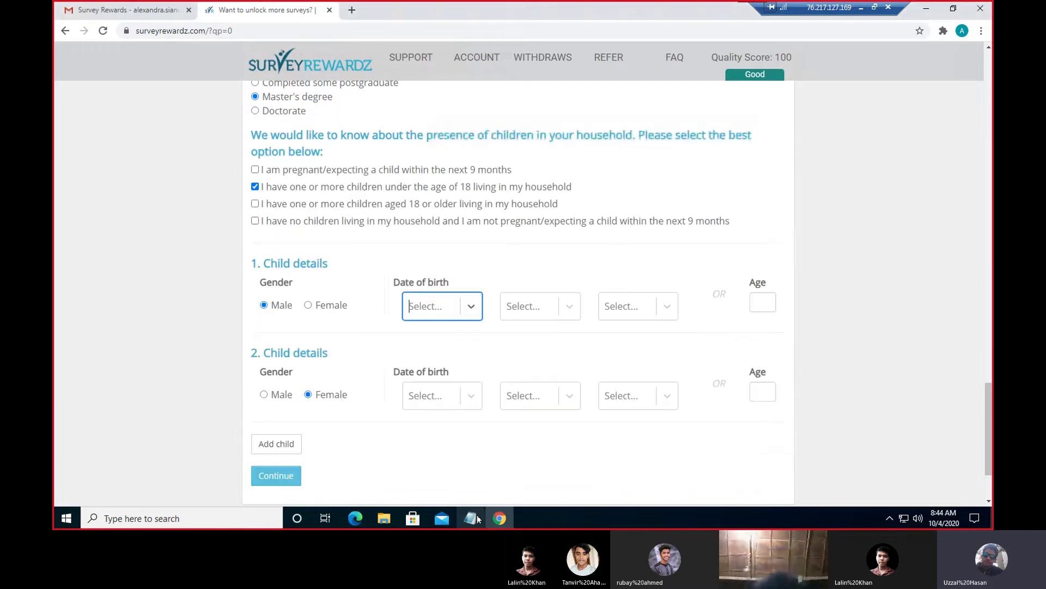
- Set the first child's birth date to 4 May 2005 and age to 15
click(532, 307)
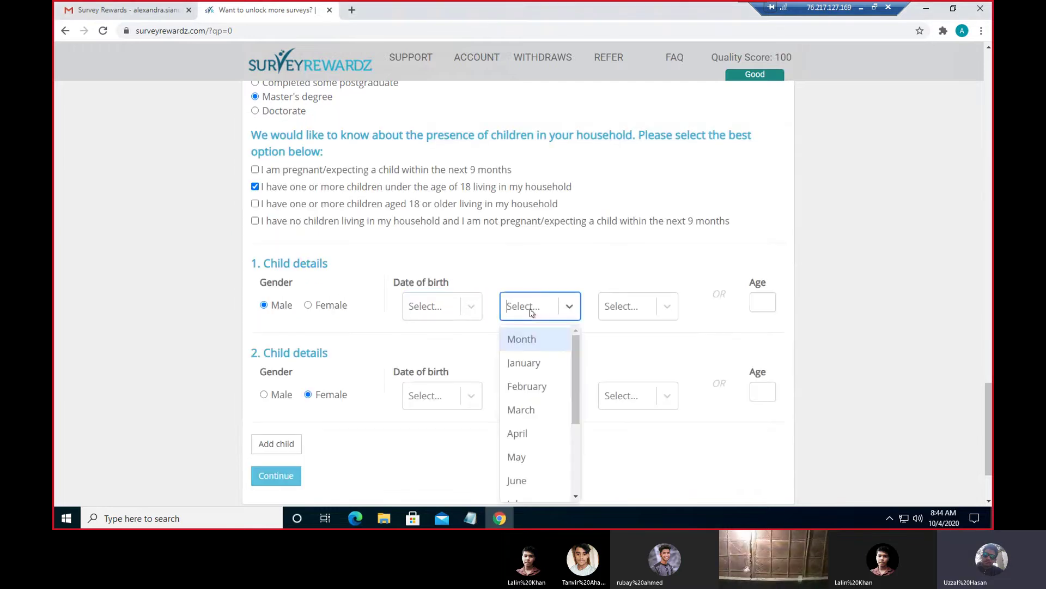
click(517, 456)
click(448, 305)
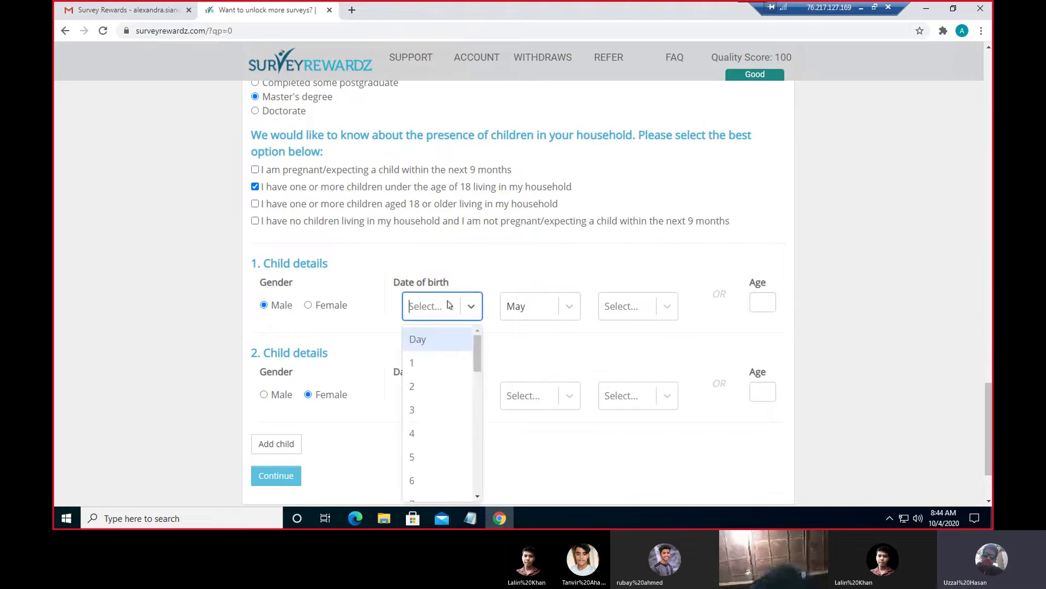
click(413, 433)
click(617, 311)
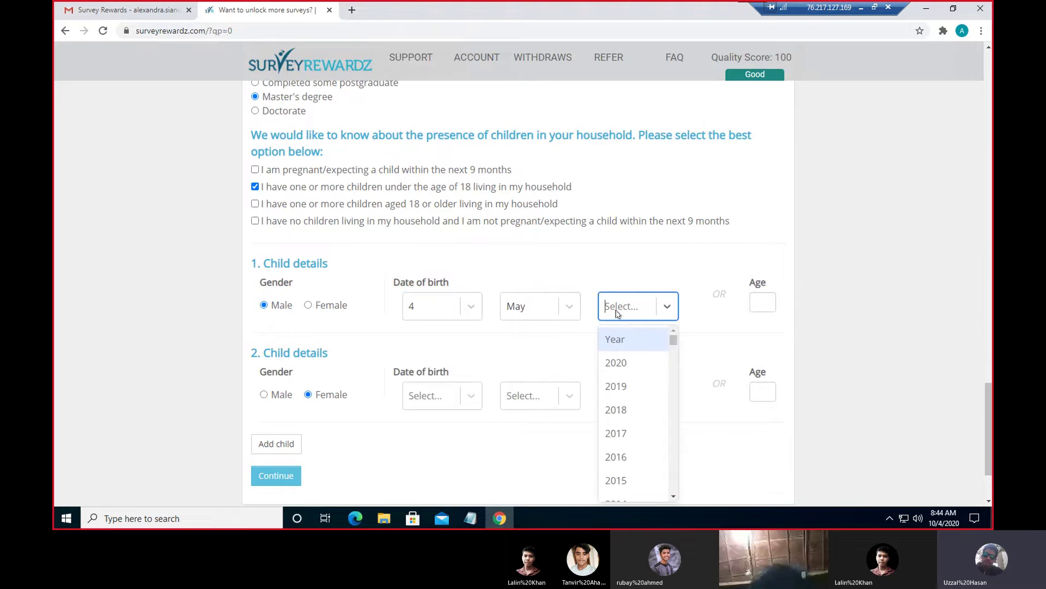
drag(673, 339, 676, 357)
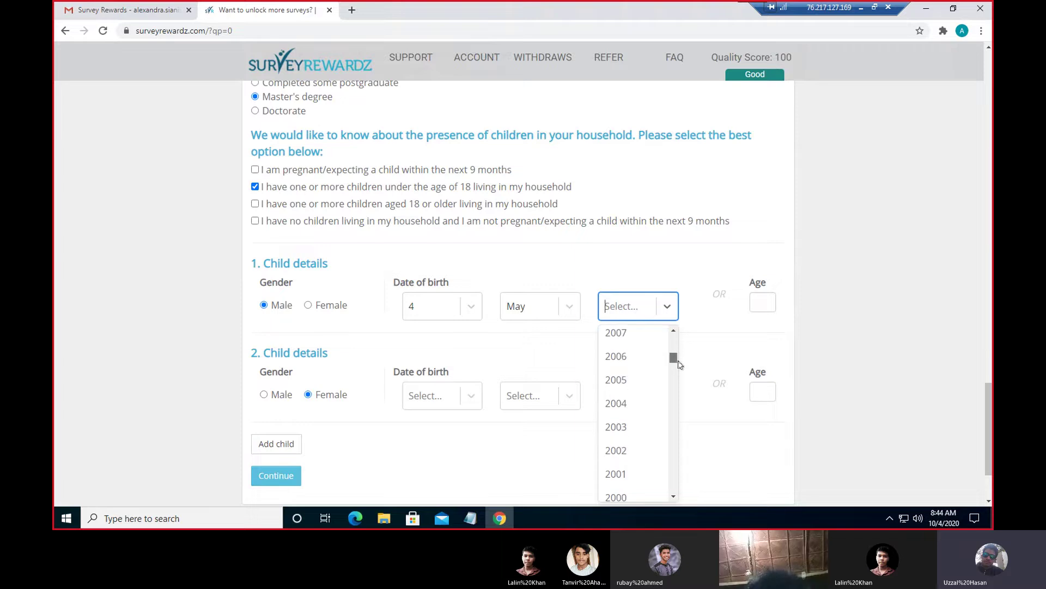
key(Return)
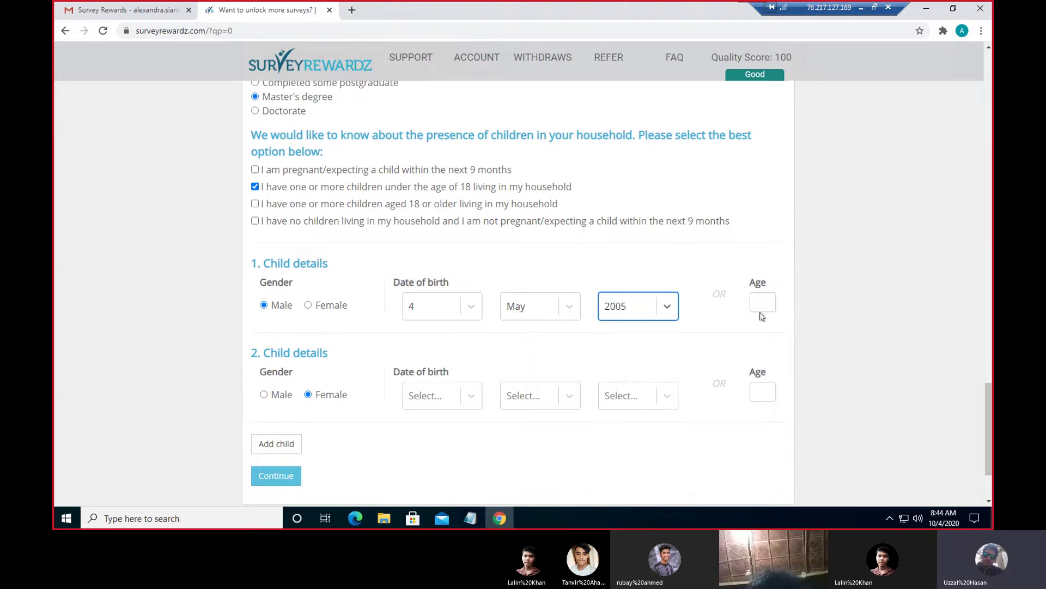
click(765, 301)
text(15)
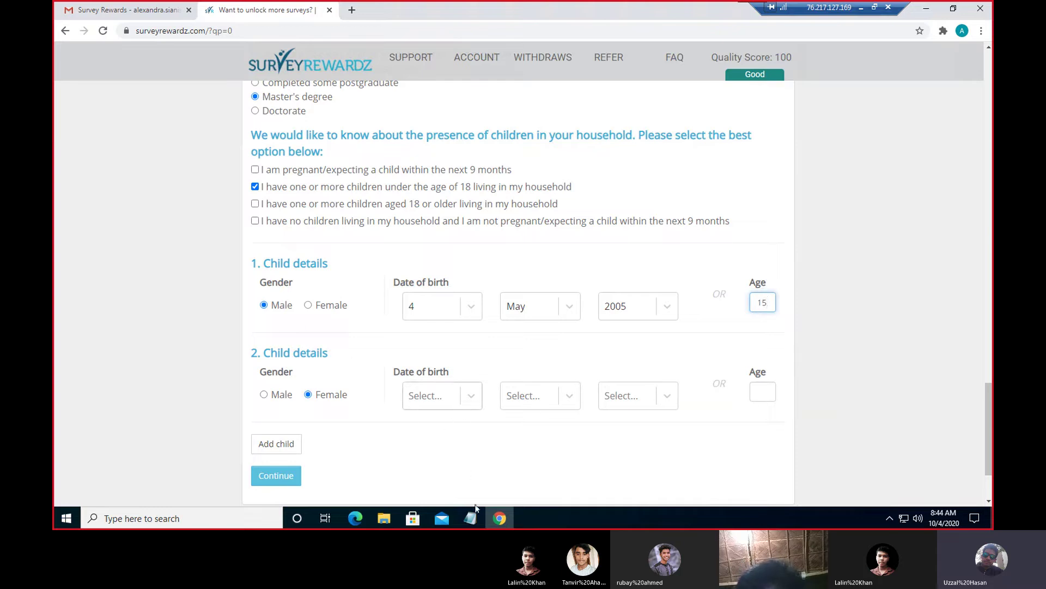
- Recheck the children's notes and set the second child's birth day to 20
click(472, 520)
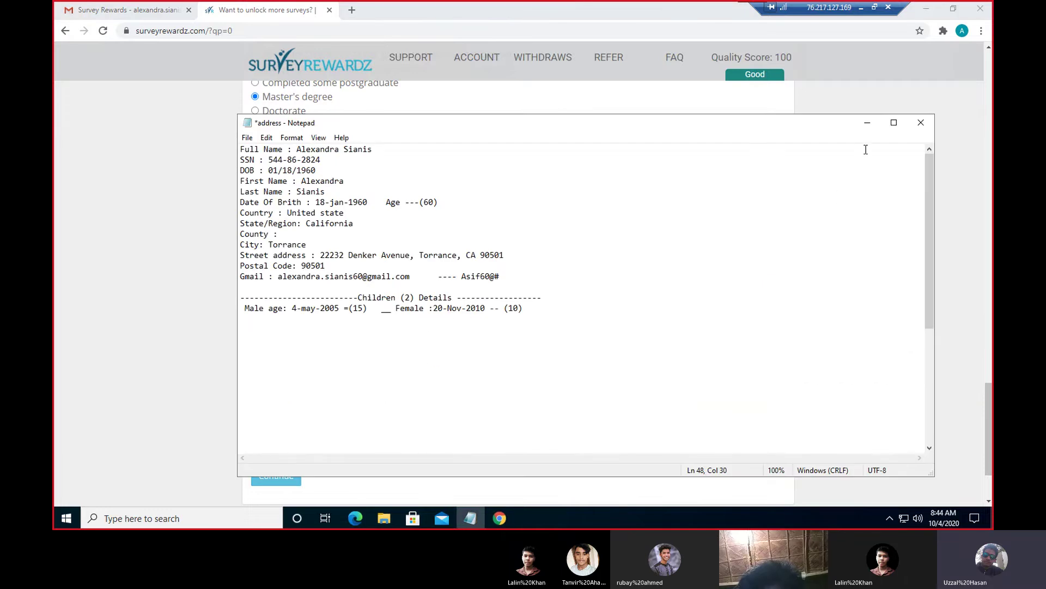
click(867, 122)
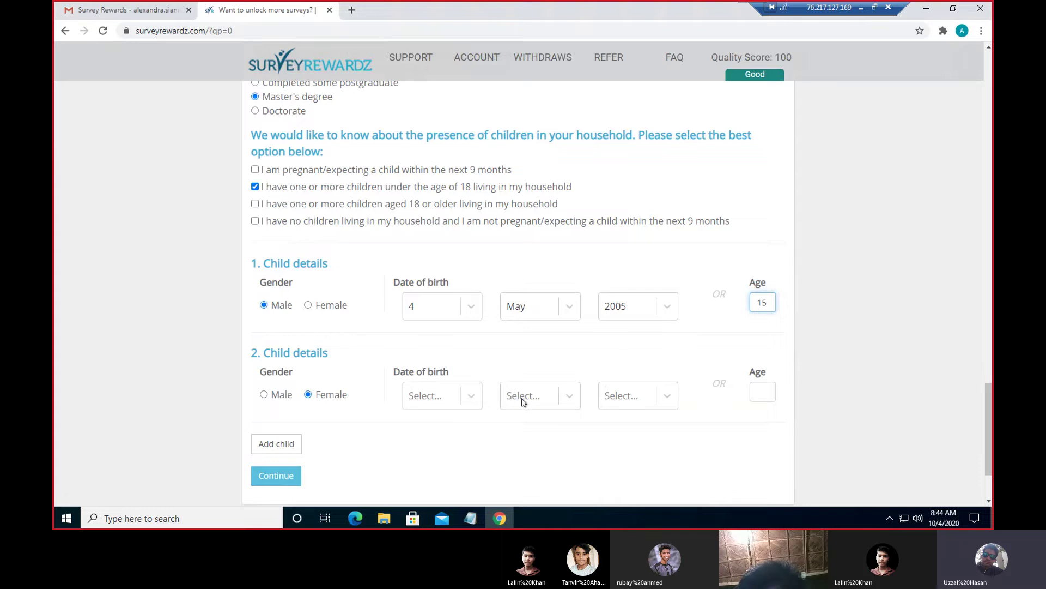
click(443, 396)
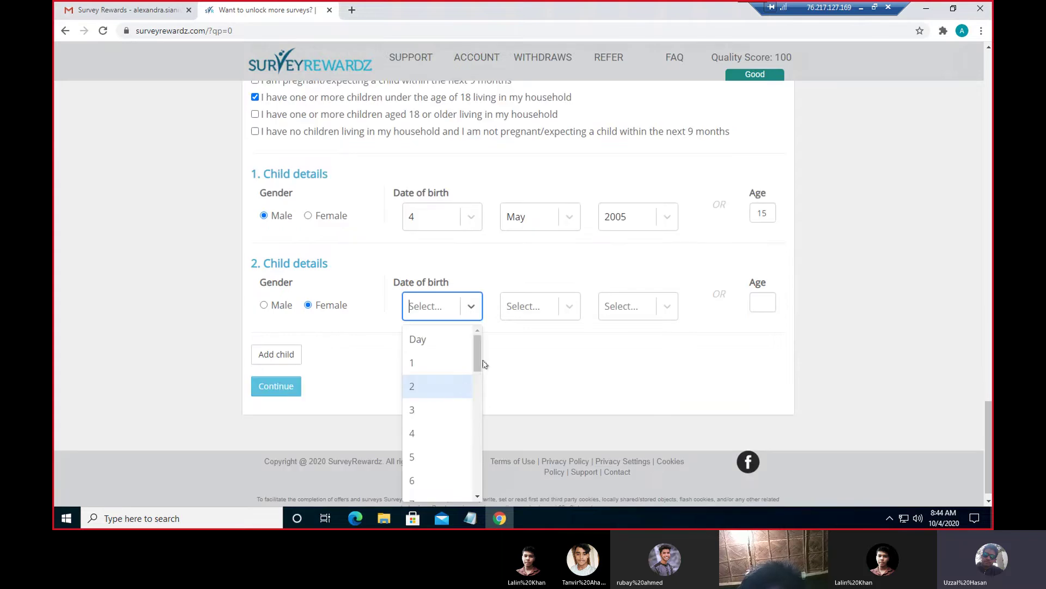
scroll(482, 381, down, 4)
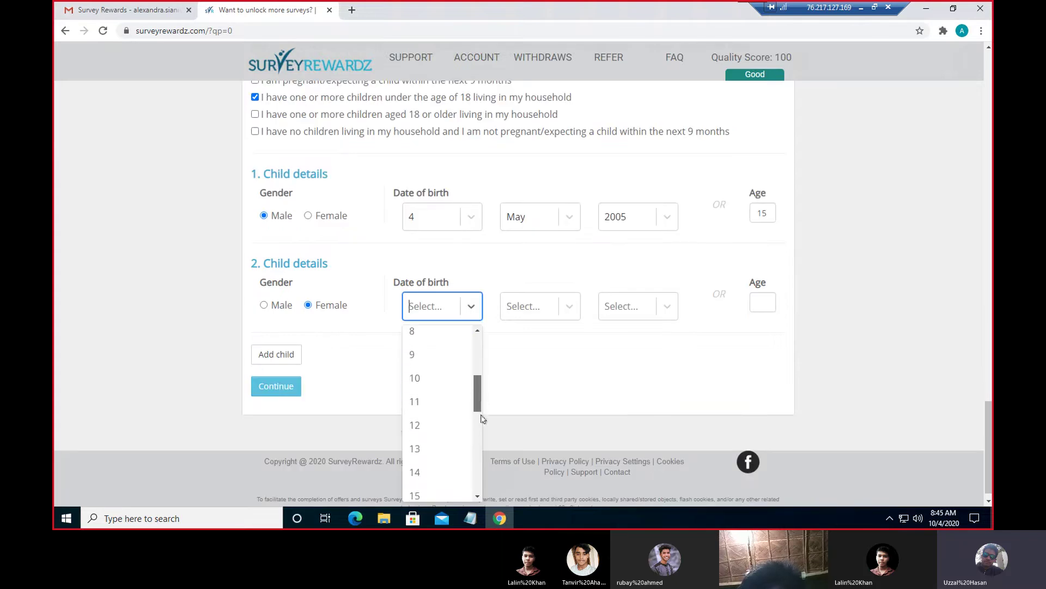
scroll(478, 430, down, 3)
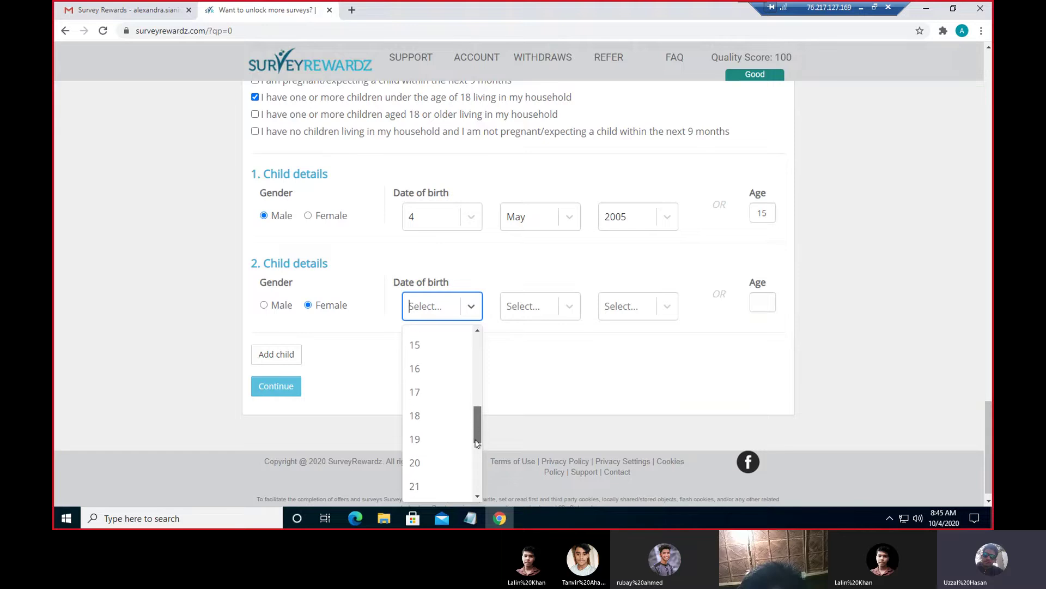
click(415, 461)
- Set the second child's birth month to November, year 2010, and age 10
click(515, 309)
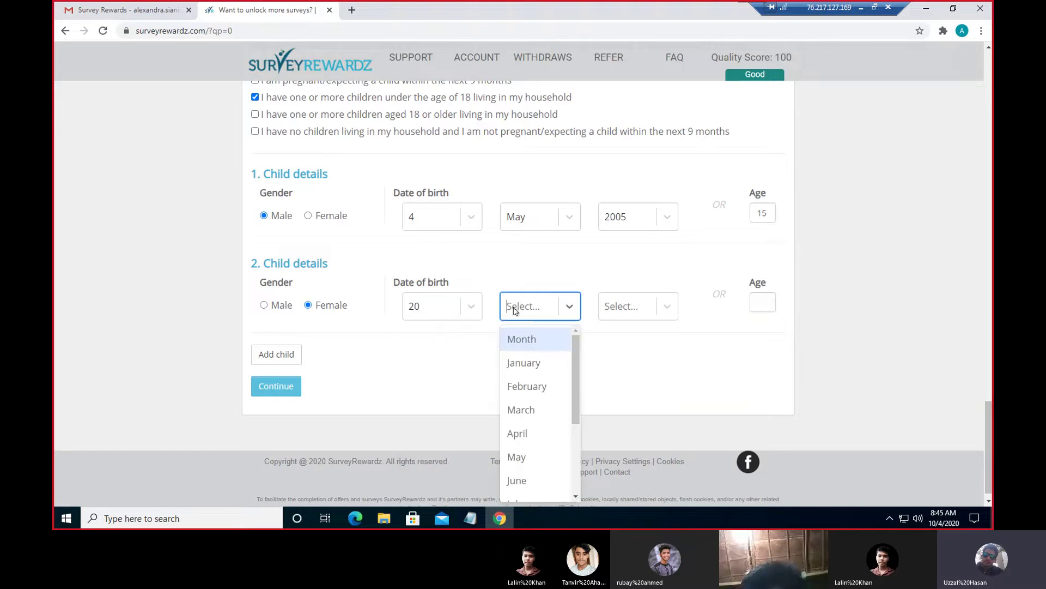
drag(586, 414, 587, 461)
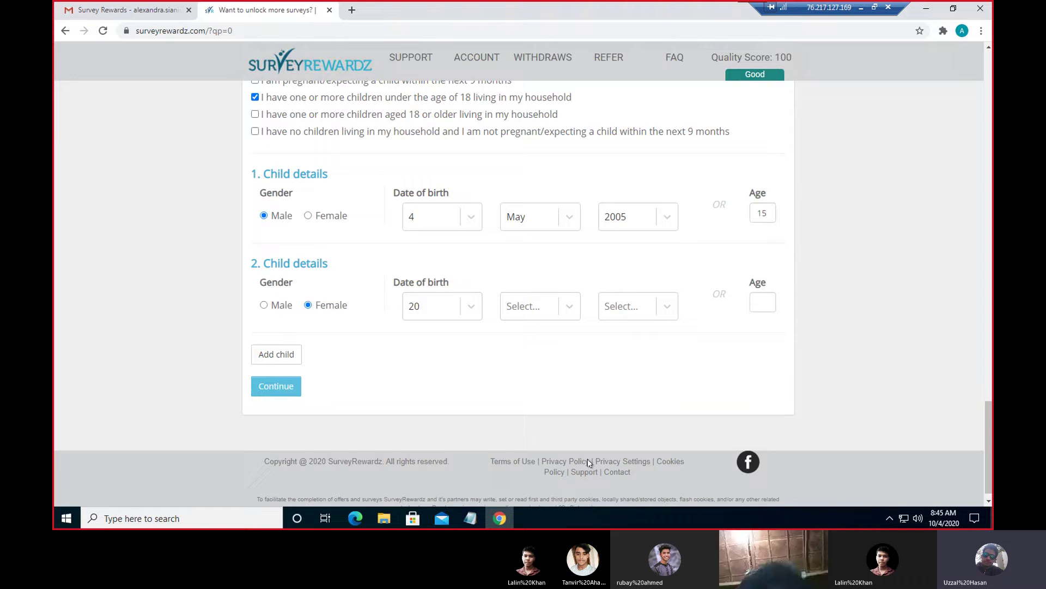
click(558, 312)
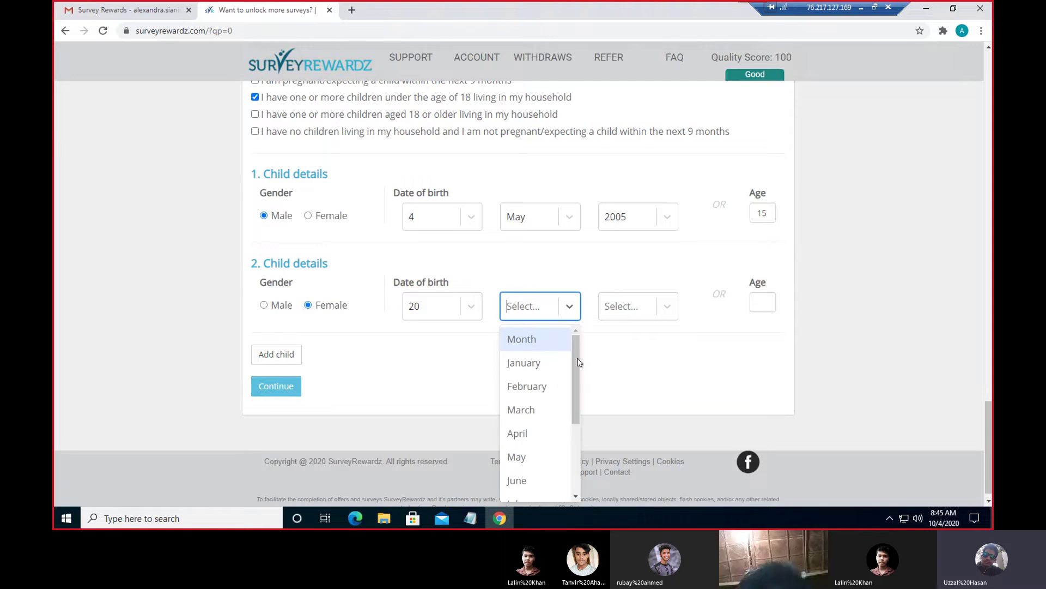
scroll(579, 362, down, 3)
click(542, 463)
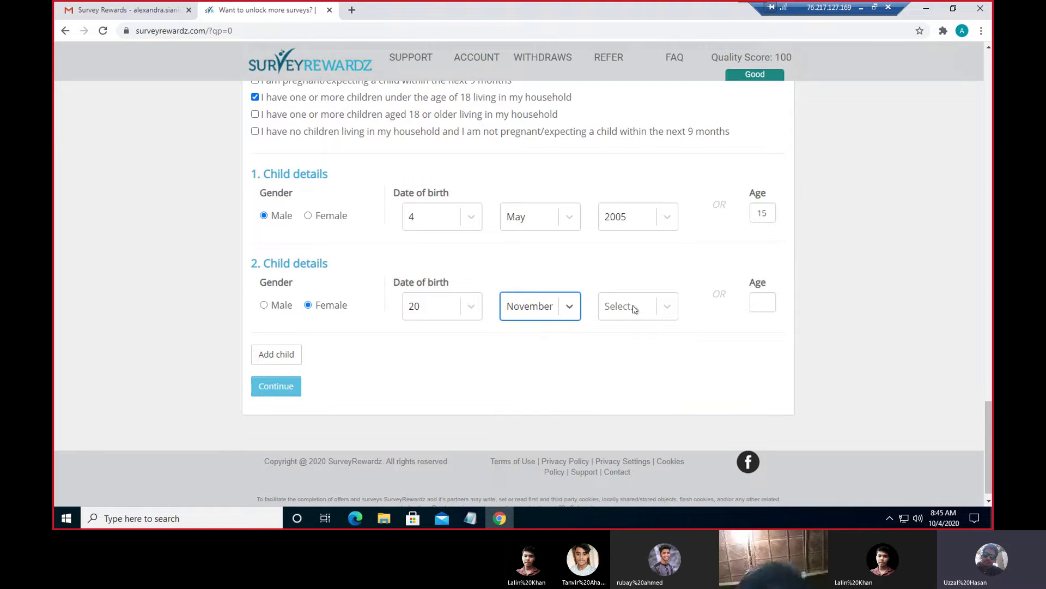
click(635, 309)
drag(674, 339, 659, 360)
key(Return)
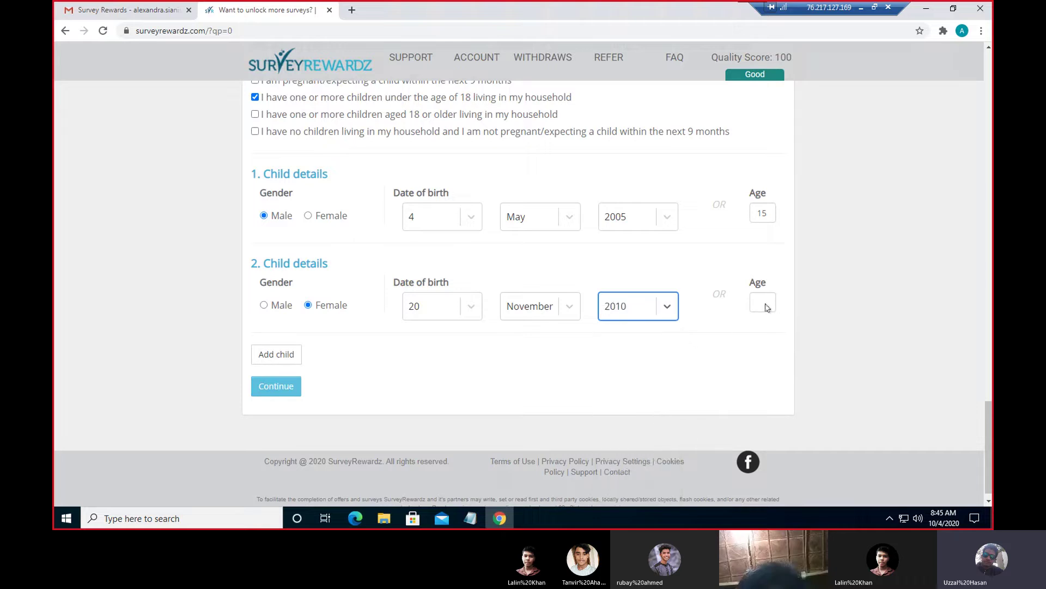
click(767, 304)
text(10)
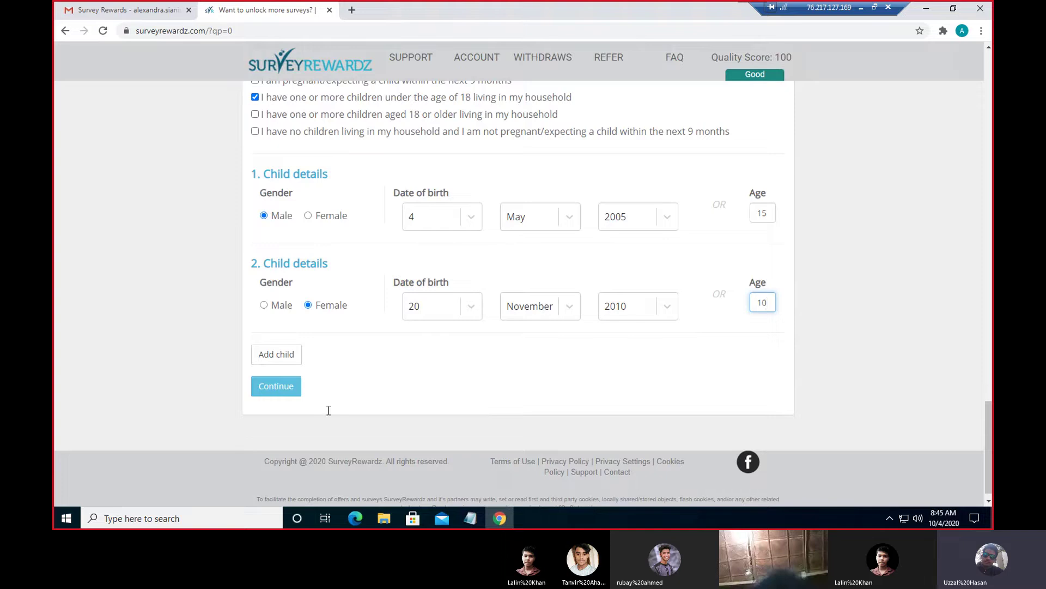
- Submit the child details, allow site notifications, dismiss Chrome's prompt, and return to Gmail
click(284, 390)
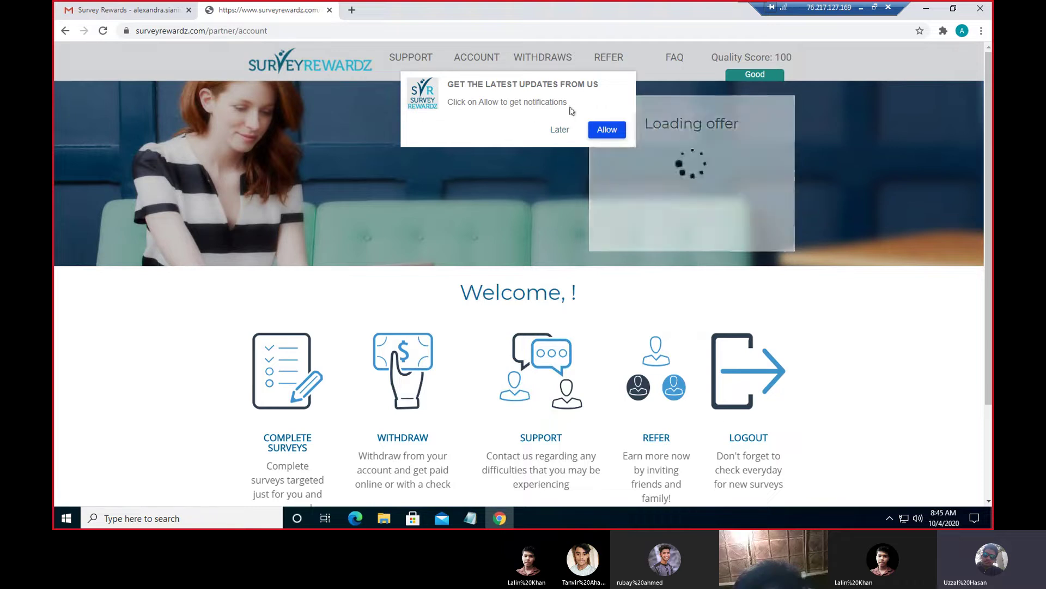
click(606, 131)
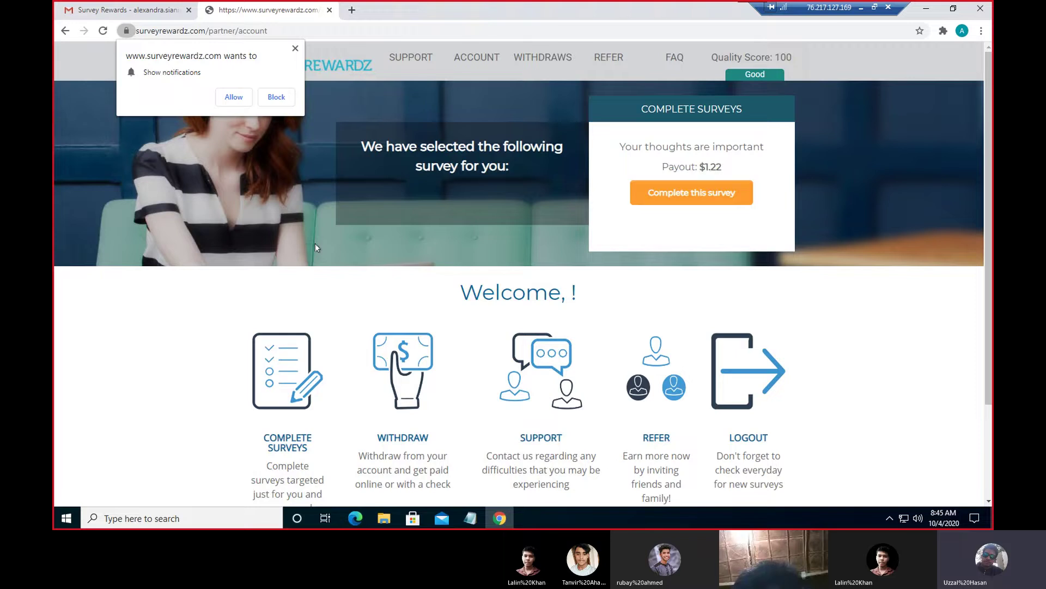
click(295, 48)
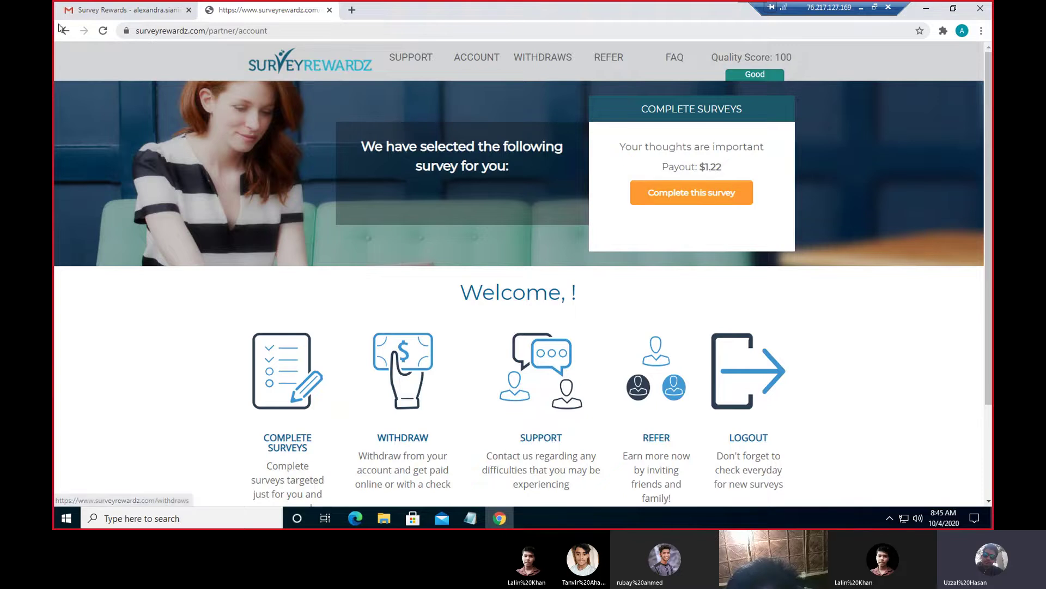
click(100, 6)
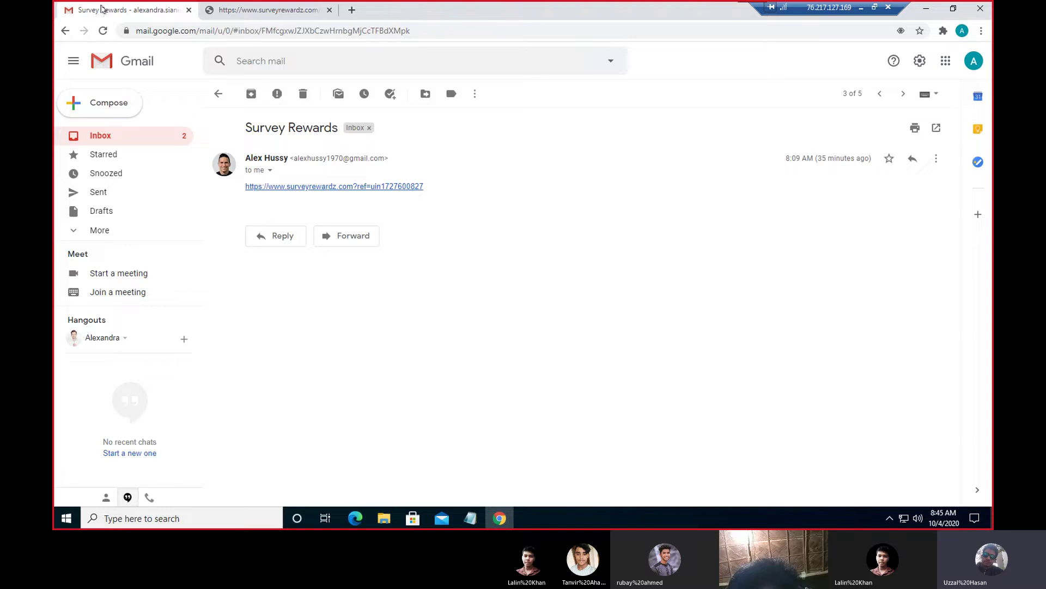
- Open the Welcome to SurveyRewardz email and follow its login link
click(65, 34)
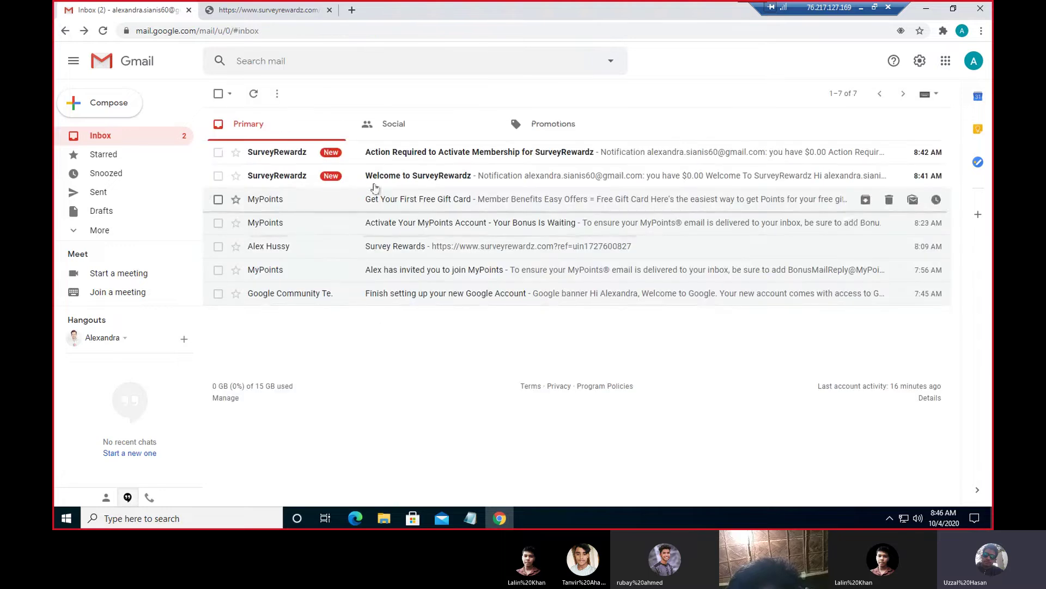
click(432, 178)
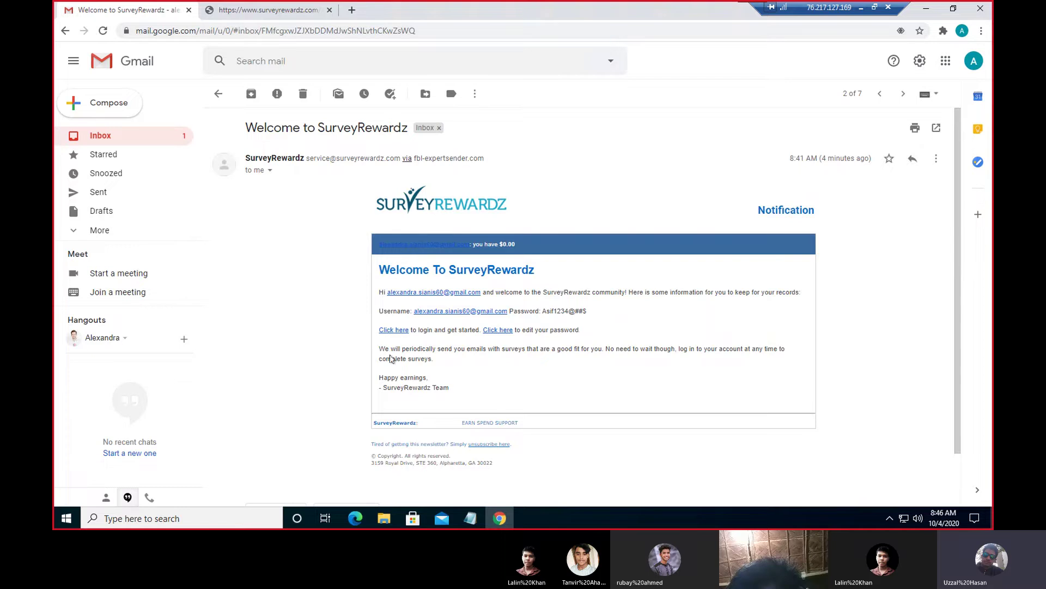
scroll(391, 358, down, 2)
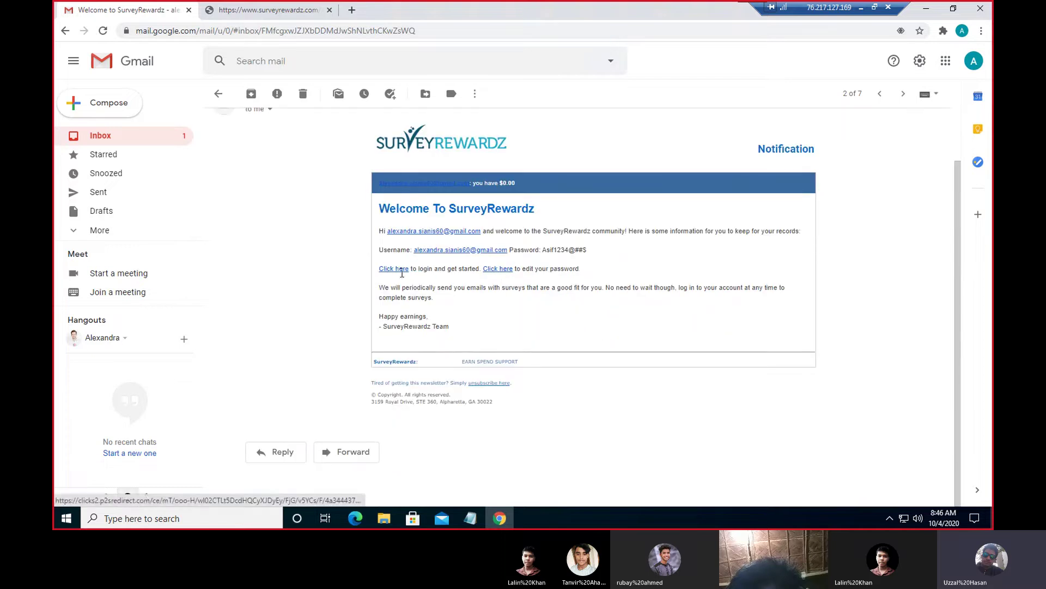
click(403, 271)
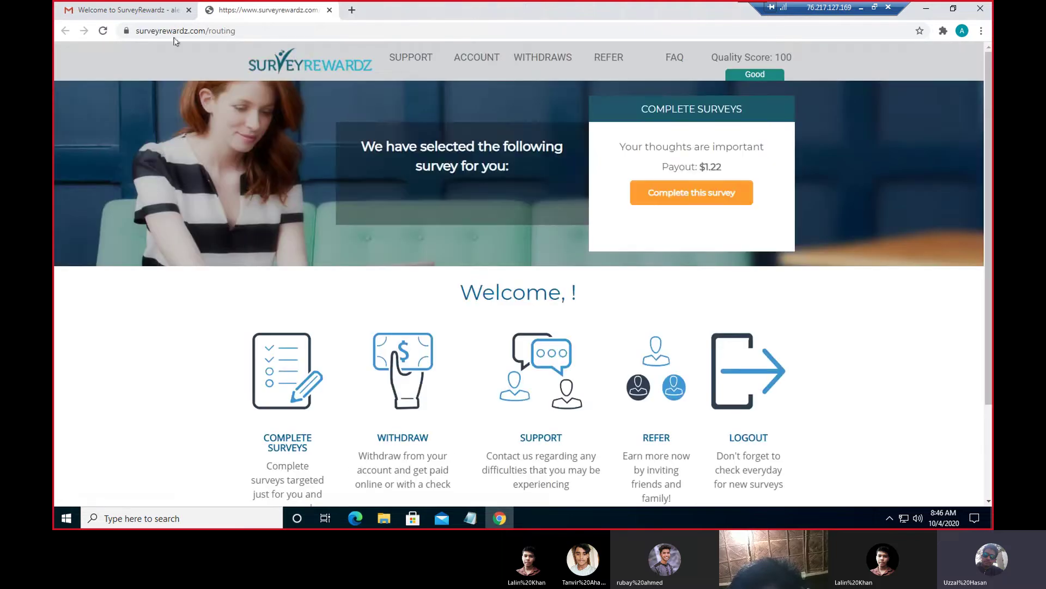
- Open the Action Required to Activate Membership email and follow its activation link
click(104, 9)
click(65, 30)
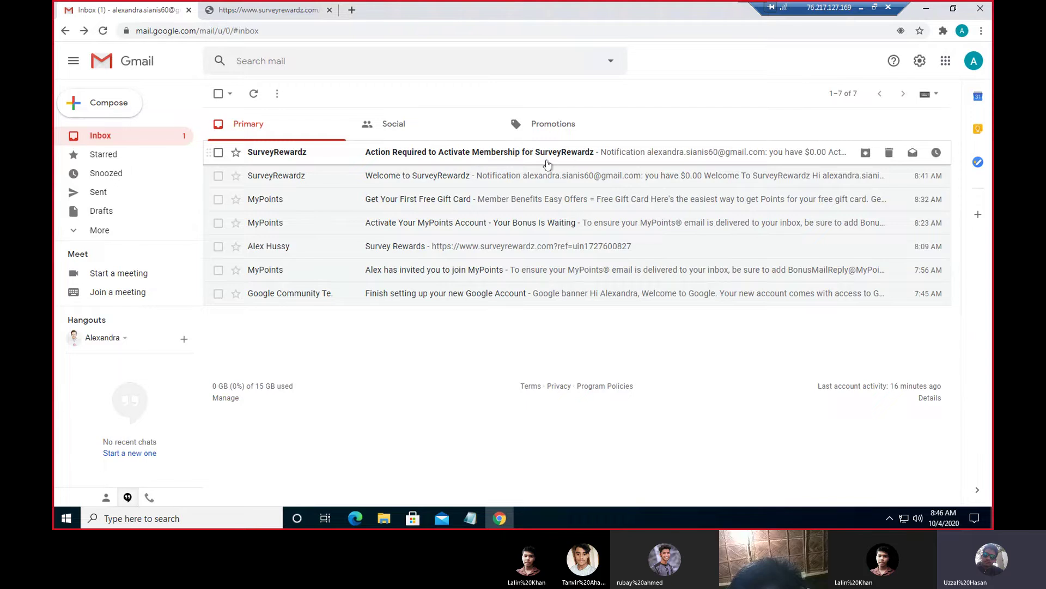
click(587, 158)
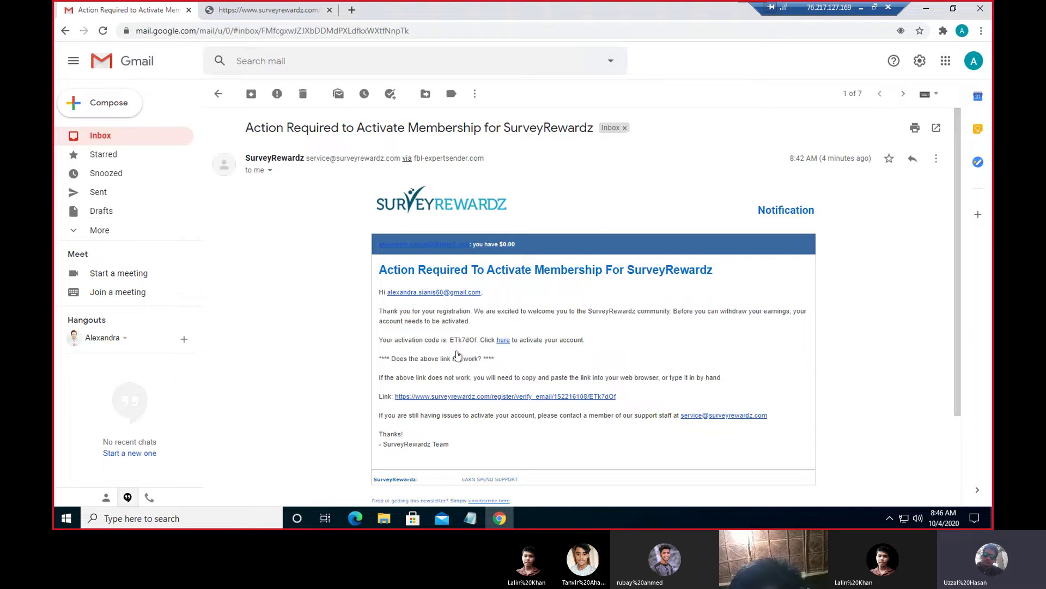
click(504, 341)
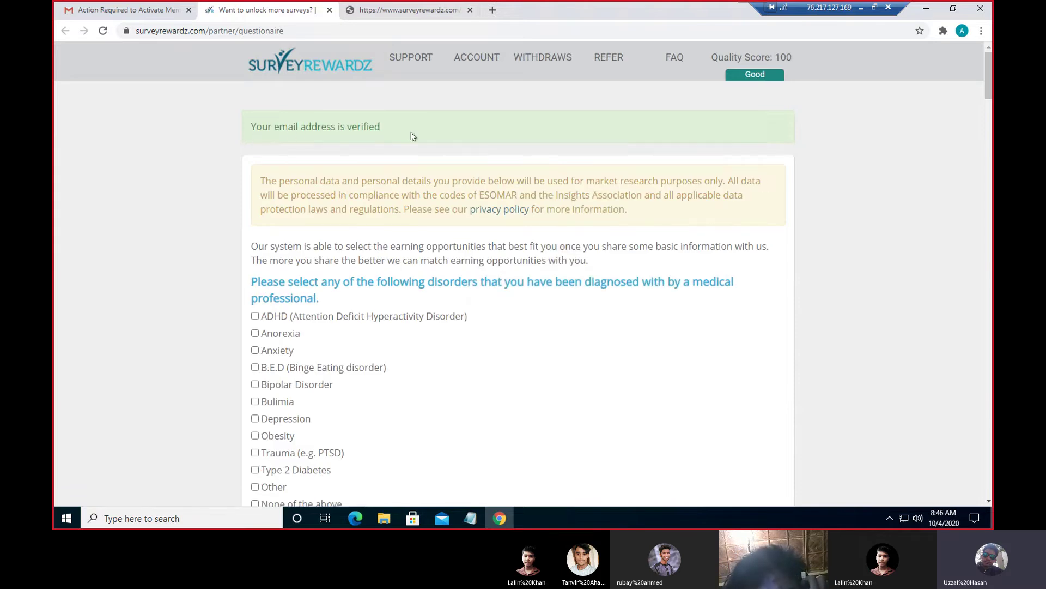
- Scroll through the questionnaire to review the medical disorders question
scroll(413, 136, down, 3)
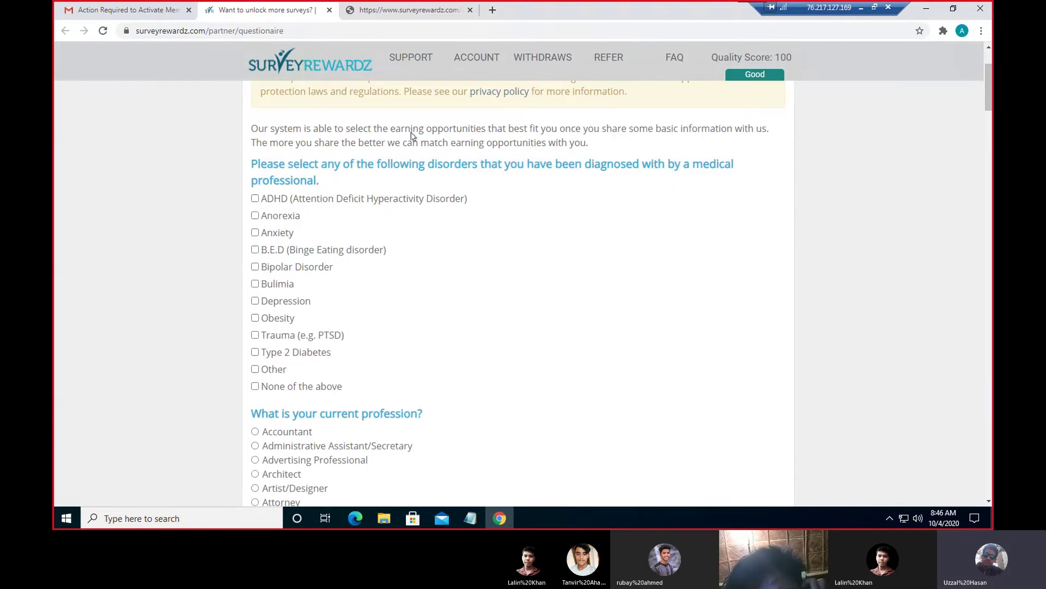
scroll(412, 136, down, 3)
scroll(454, 257, up, 3)
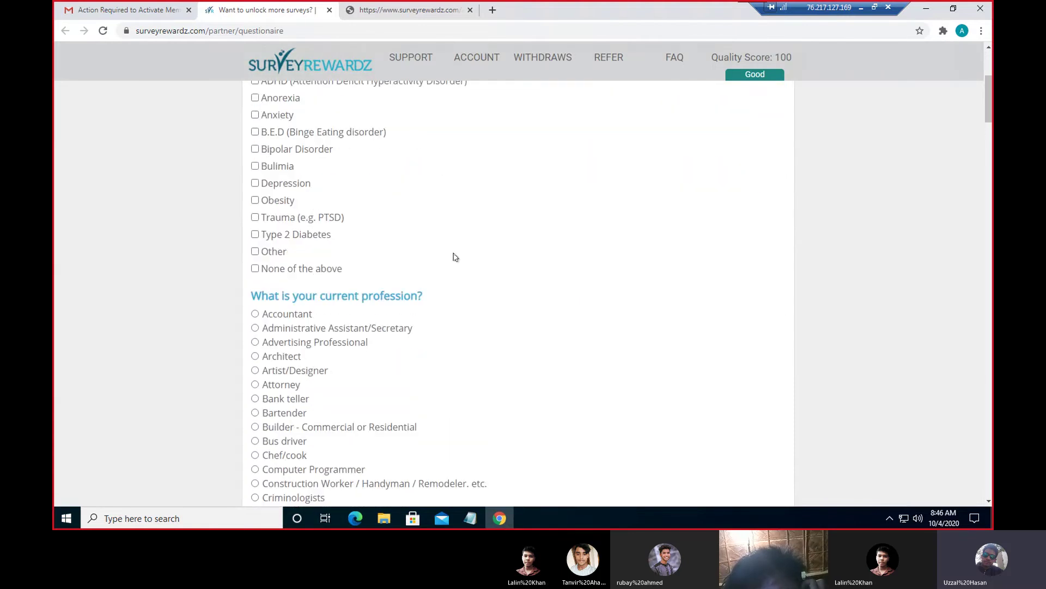
scroll(457, 257, up, 1)
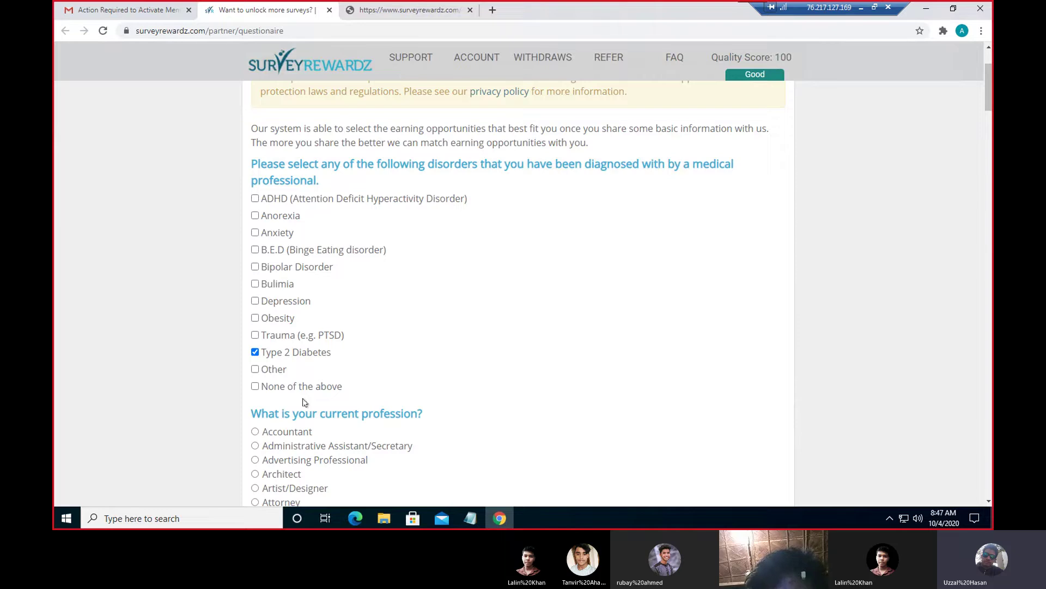
- Answer None of the above for the current profession question
scroll(321, 385, down, 2)
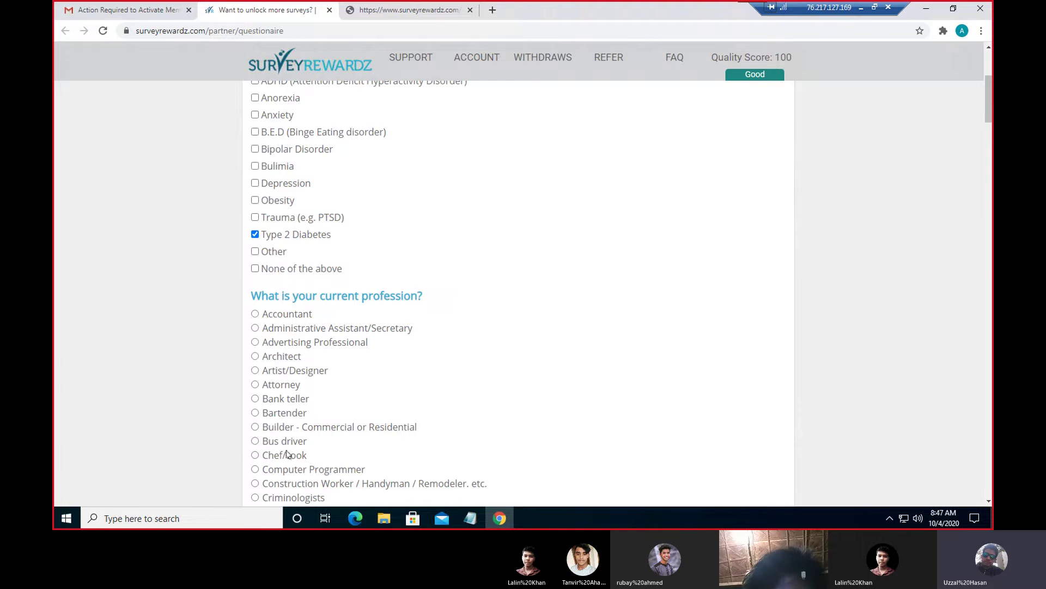
scroll(293, 419, down, 1)
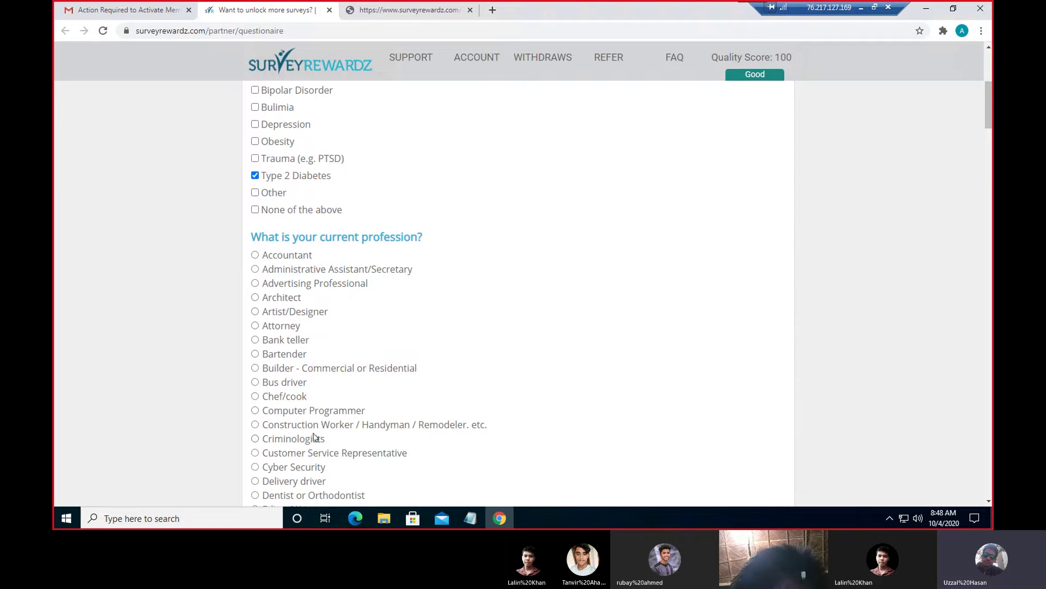
scroll(316, 435, down, 1)
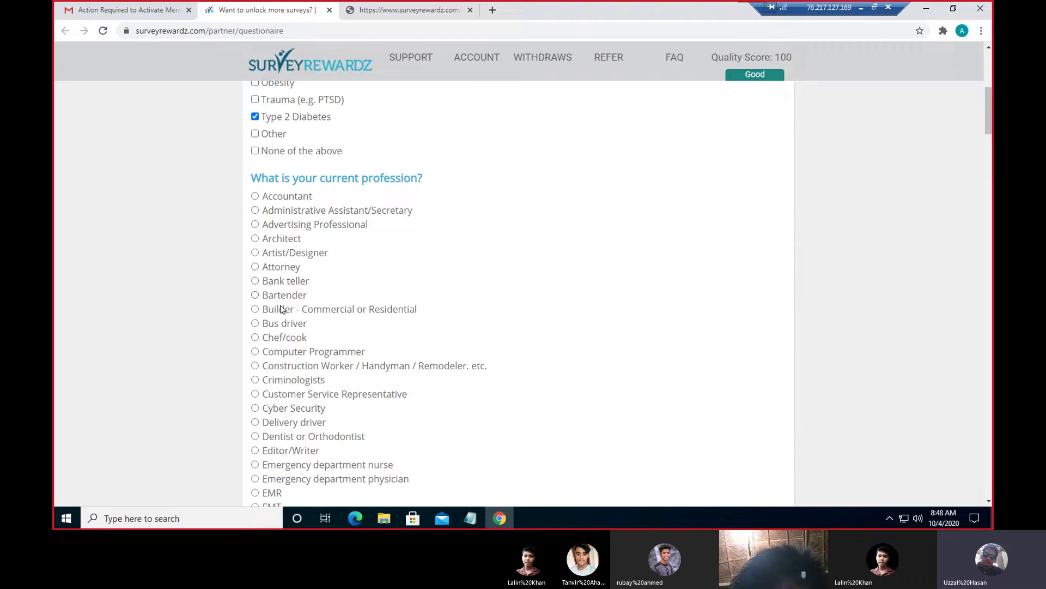
scroll(284, 417, down, 1)
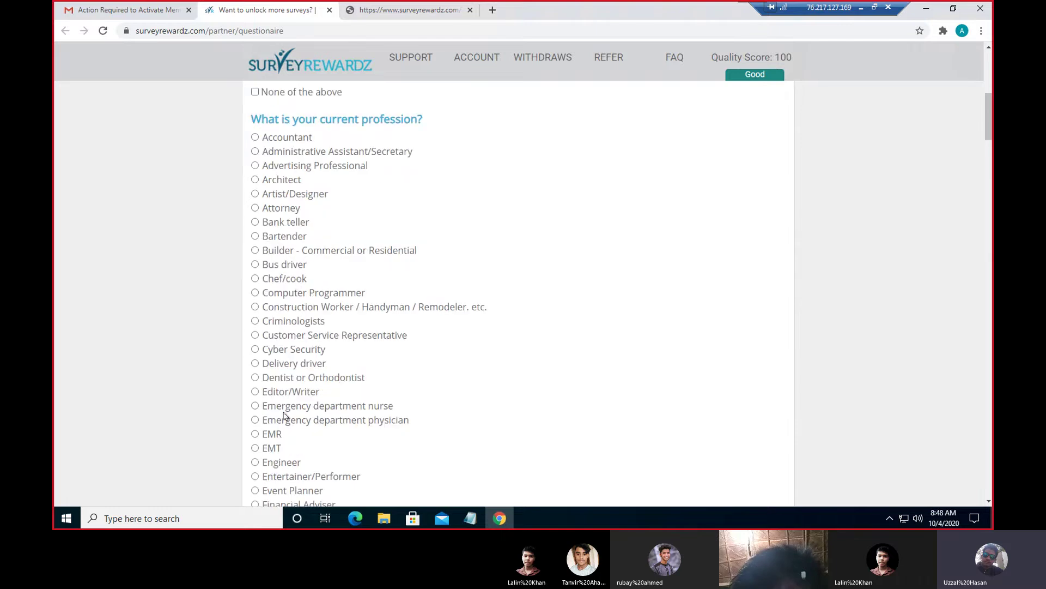
scroll(283, 416, down, 1)
scroll(344, 332, down, 2)
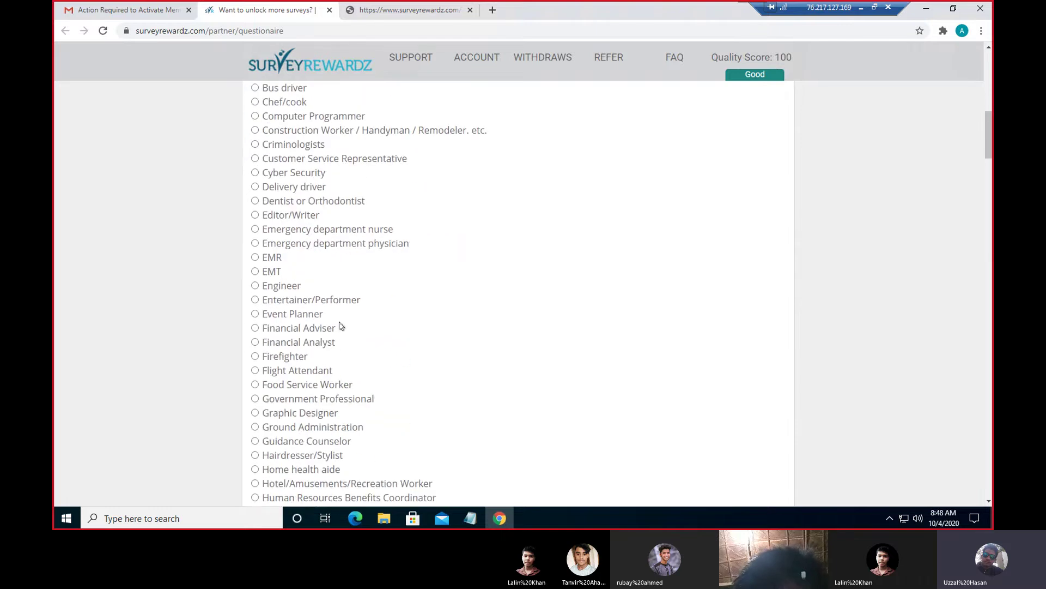
scroll(343, 343, down, 13)
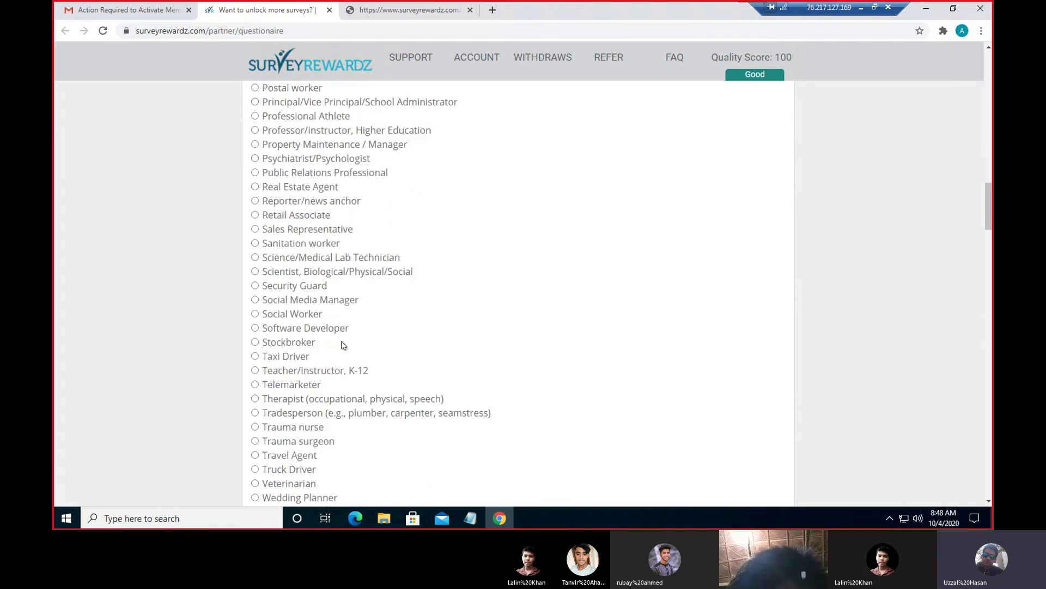
scroll(344, 345, down, 7)
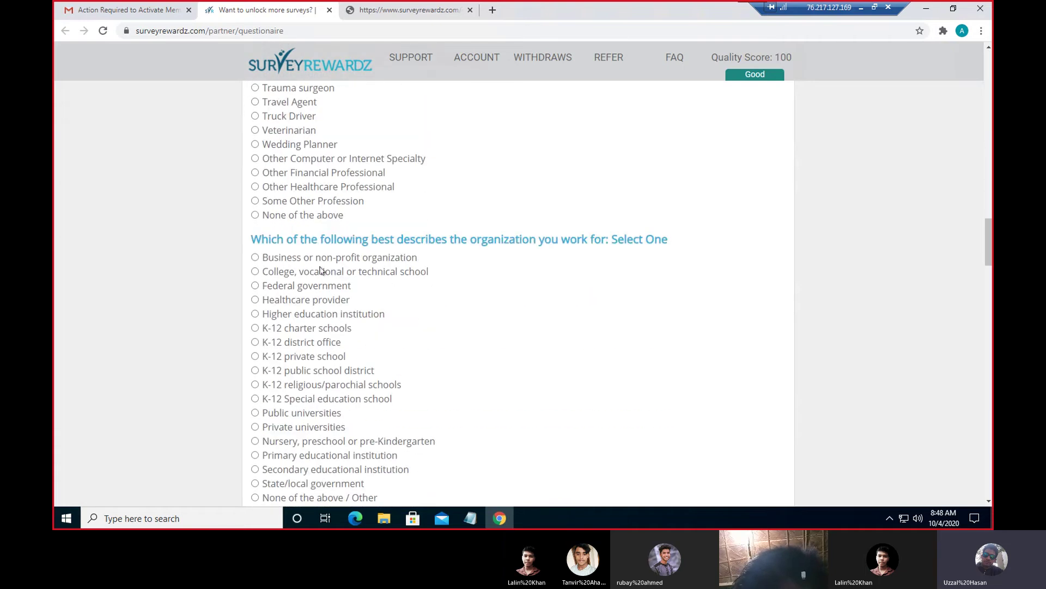
scroll(289, 221, up, 1)
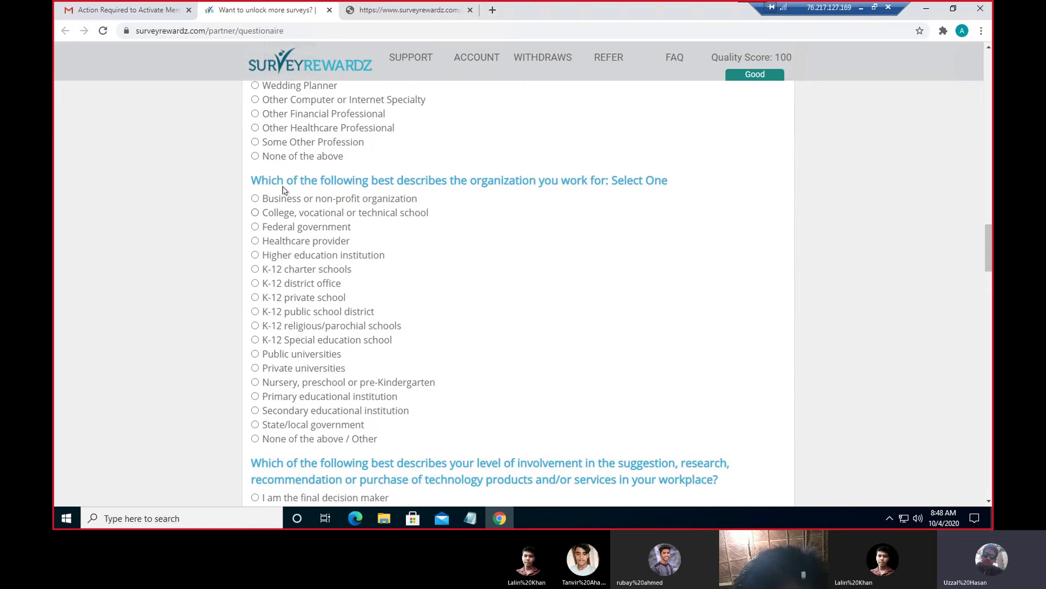
click(255, 157)
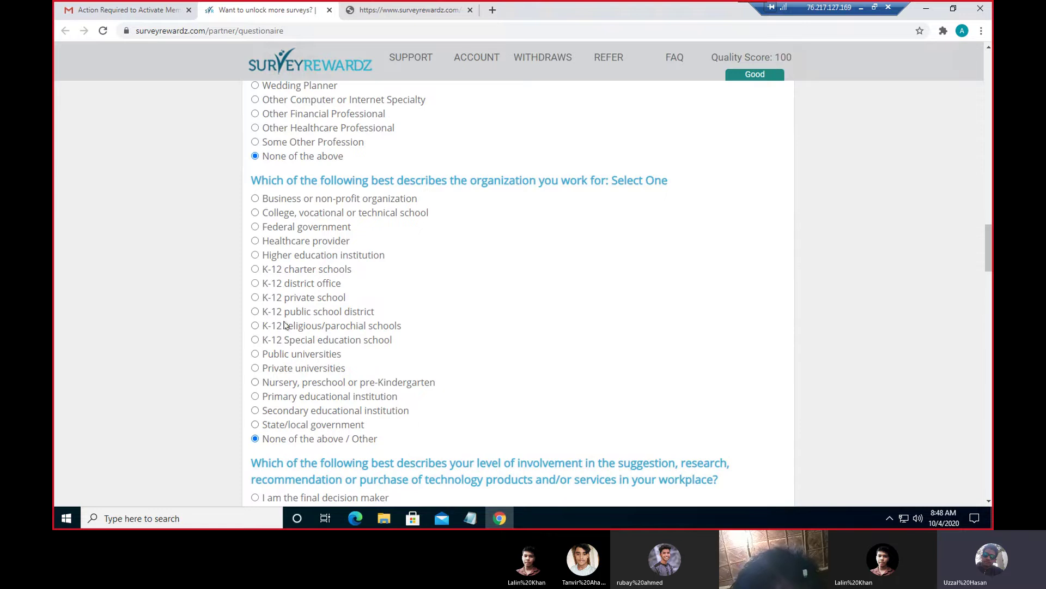
- Answer 'I am the final decision maker' for technology purchase involvement
scroll(338, 327, down, 1)
scroll(338, 327, down, 1)
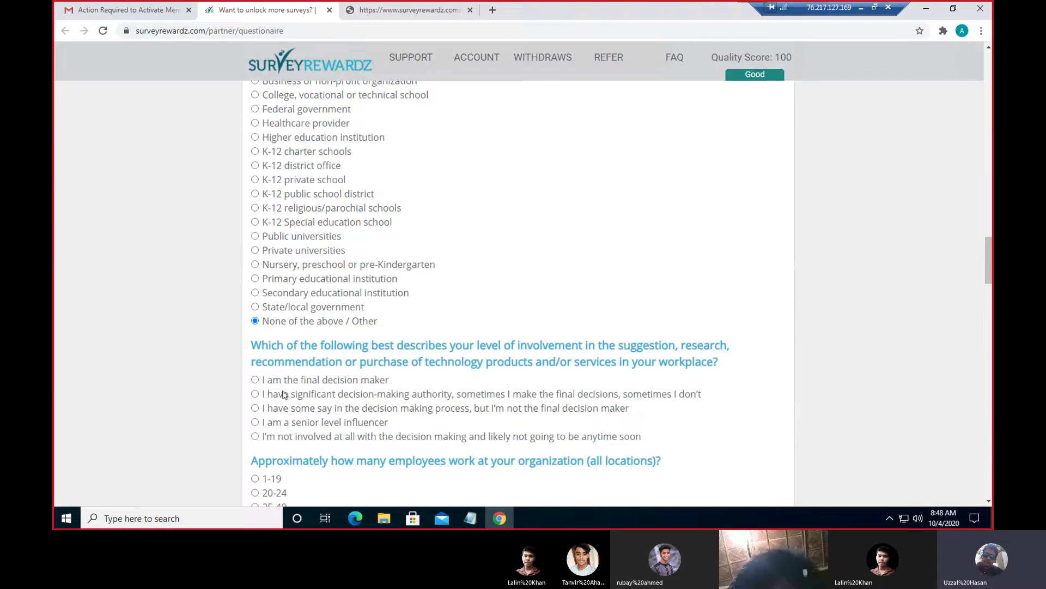
click(259, 381)
scroll(308, 417, down, 2)
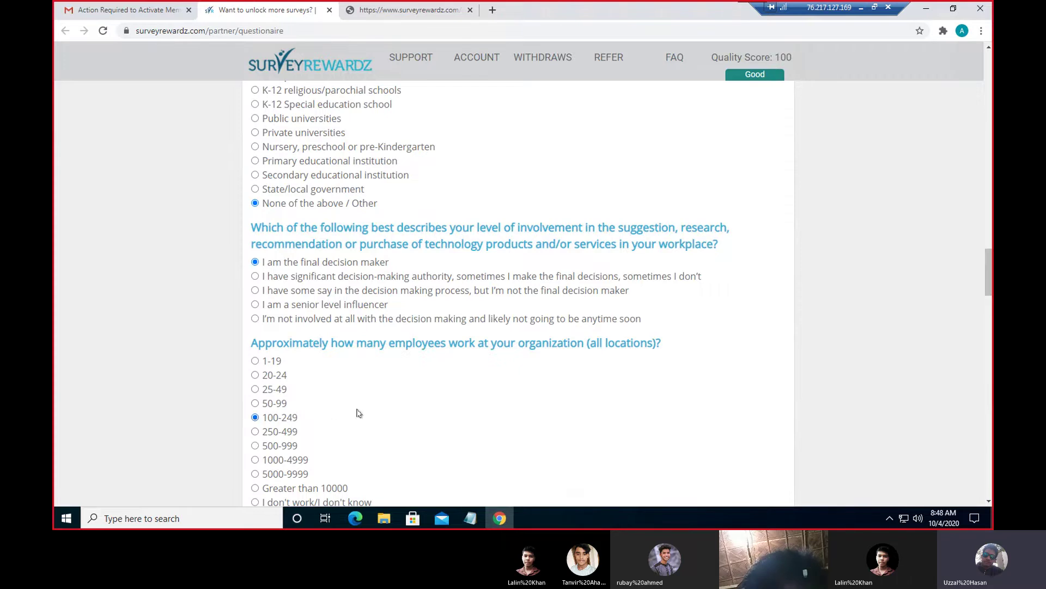
scroll(357, 412, down, 2)
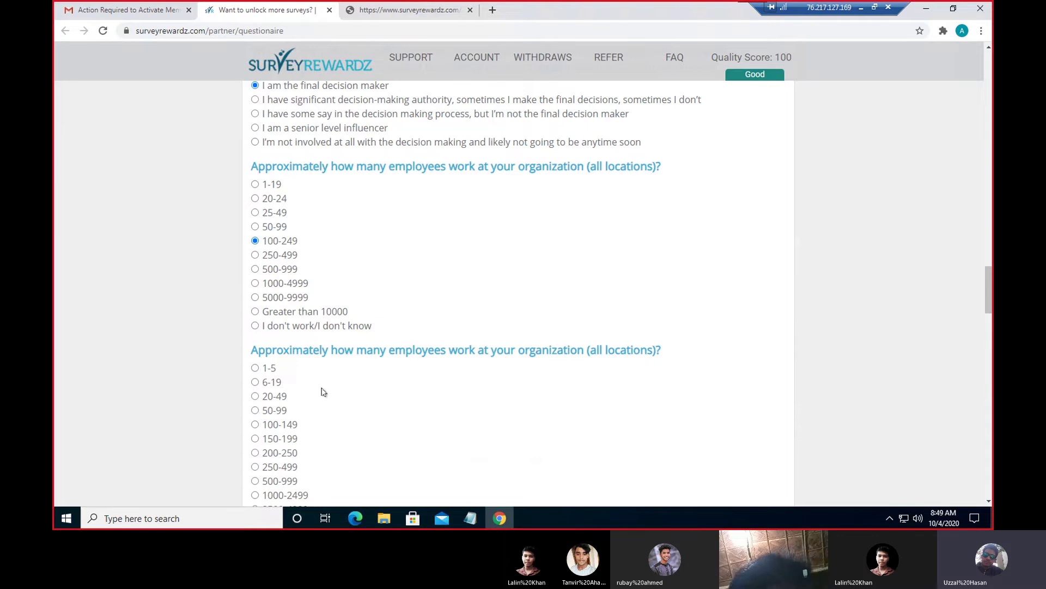
- Answer 100-149 employees, Diabetes, 2 kids, and both glasses and contact lenses
click(255, 426)
scroll(450, 419, down, 6)
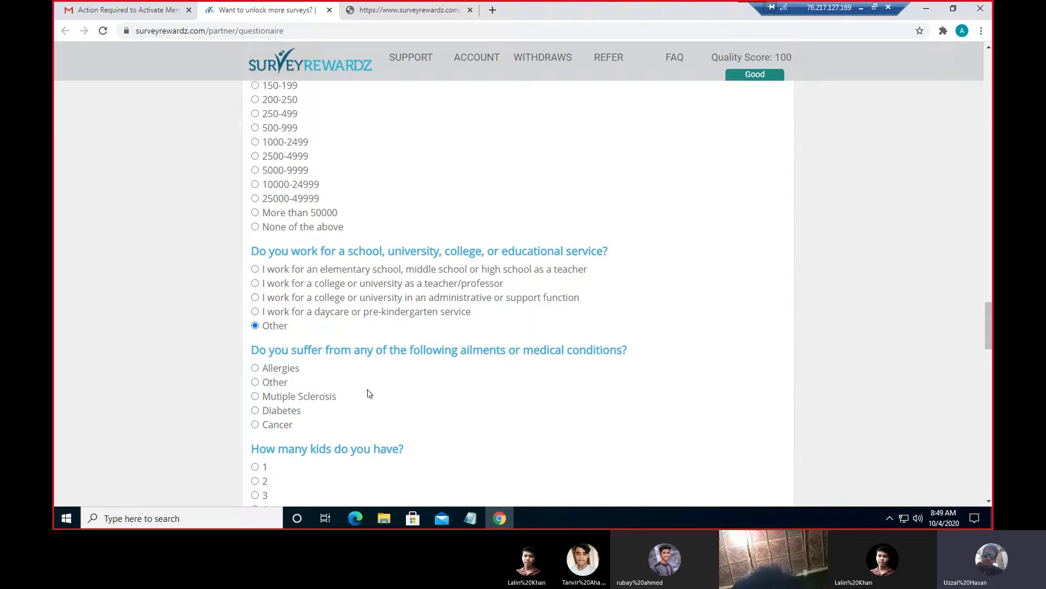
scroll(312, 304, down, 1)
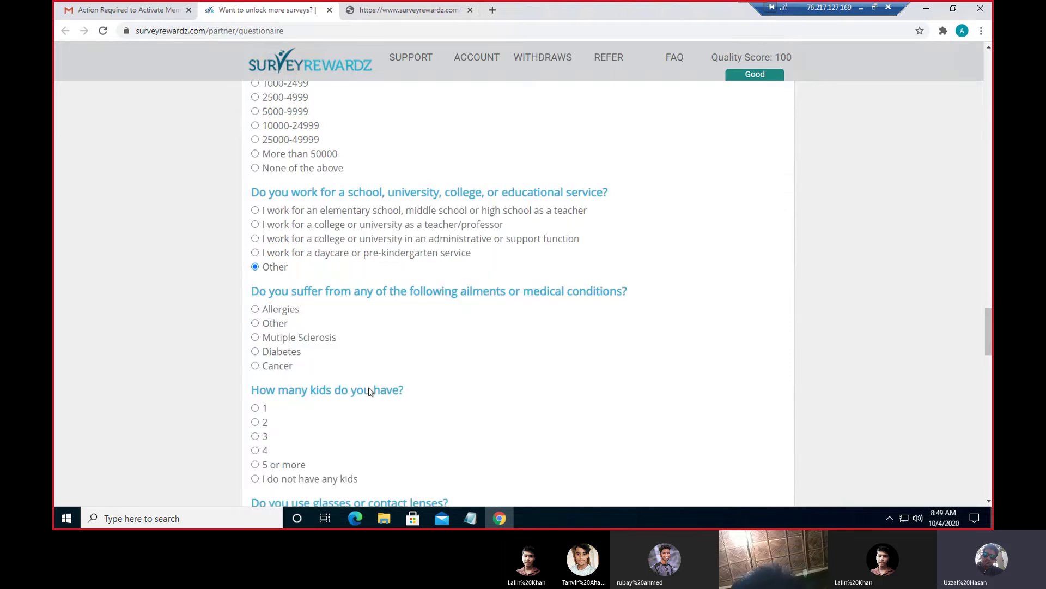
click(255, 352)
scroll(329, 410, down, 3)
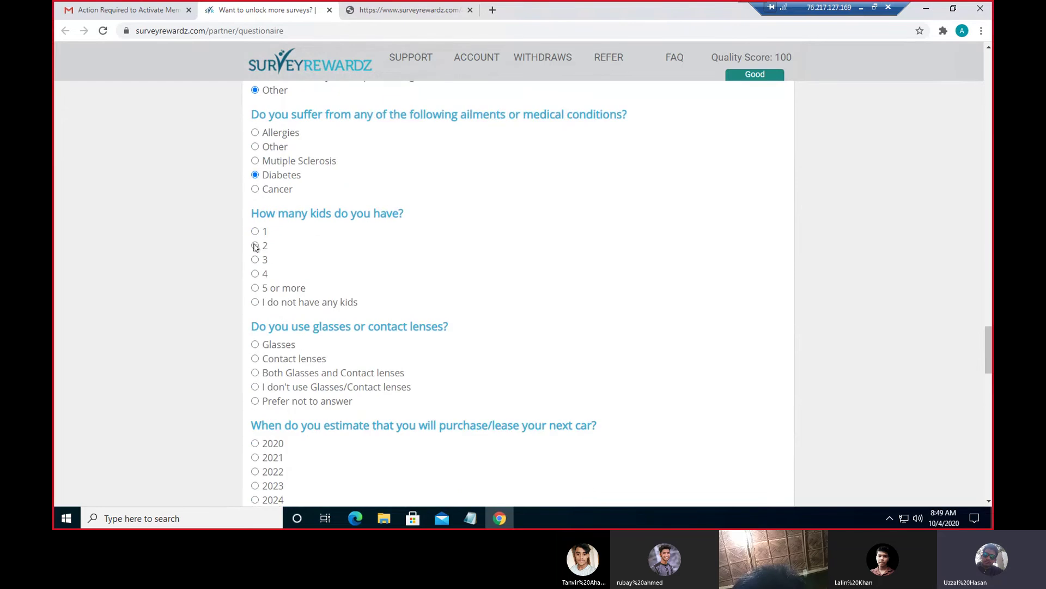
click(255, 246)
click(255, 373)
- Answer 2025 for next car purchase, 2015 vehicle year, English, and personal smartphone use
scroll(384, 375, down, 1)
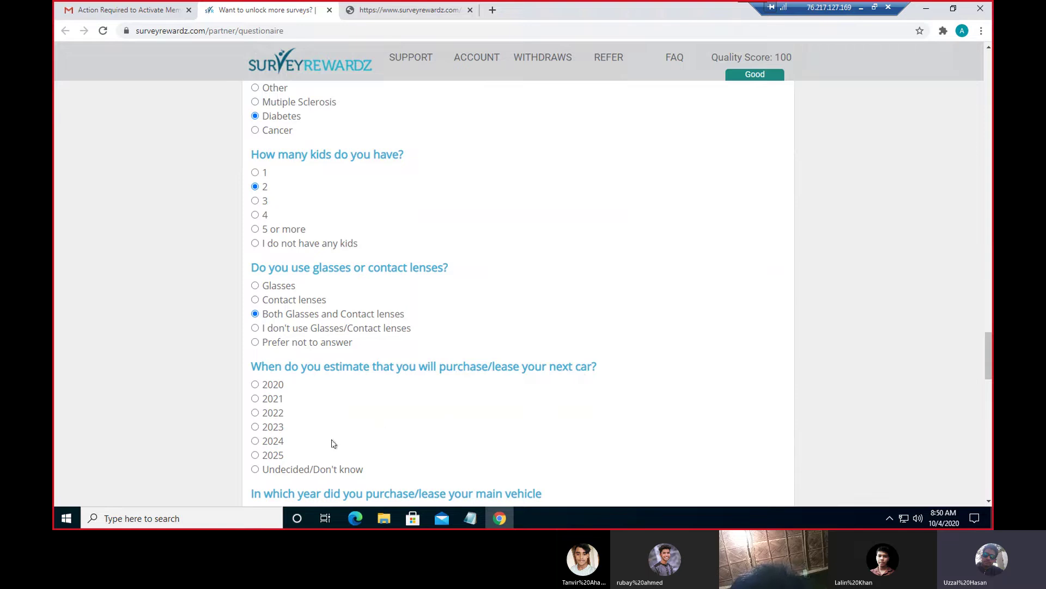
click(255, 456)
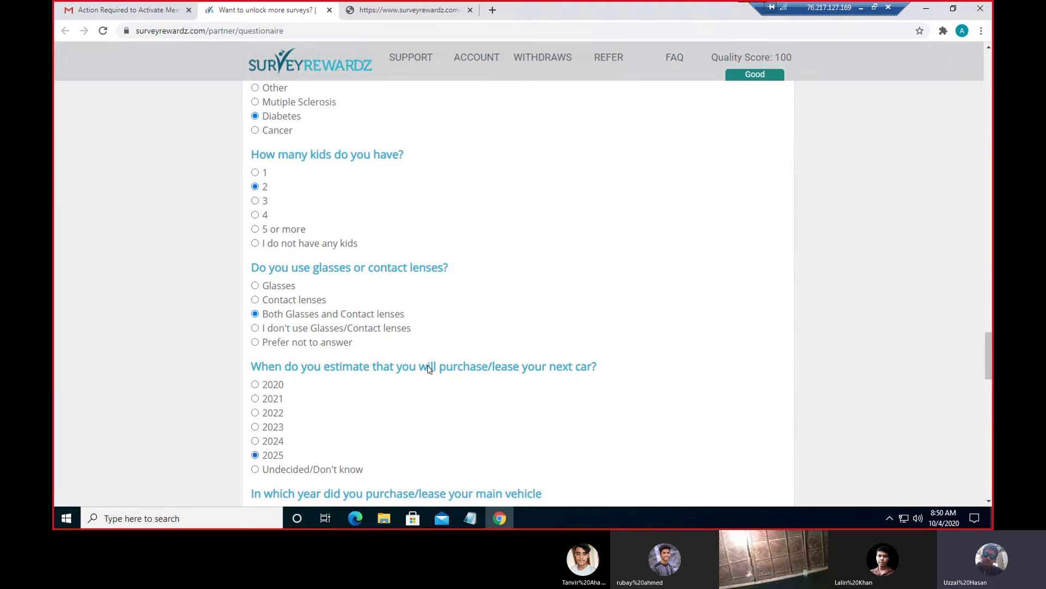
scroll(429, 369, down, 2)
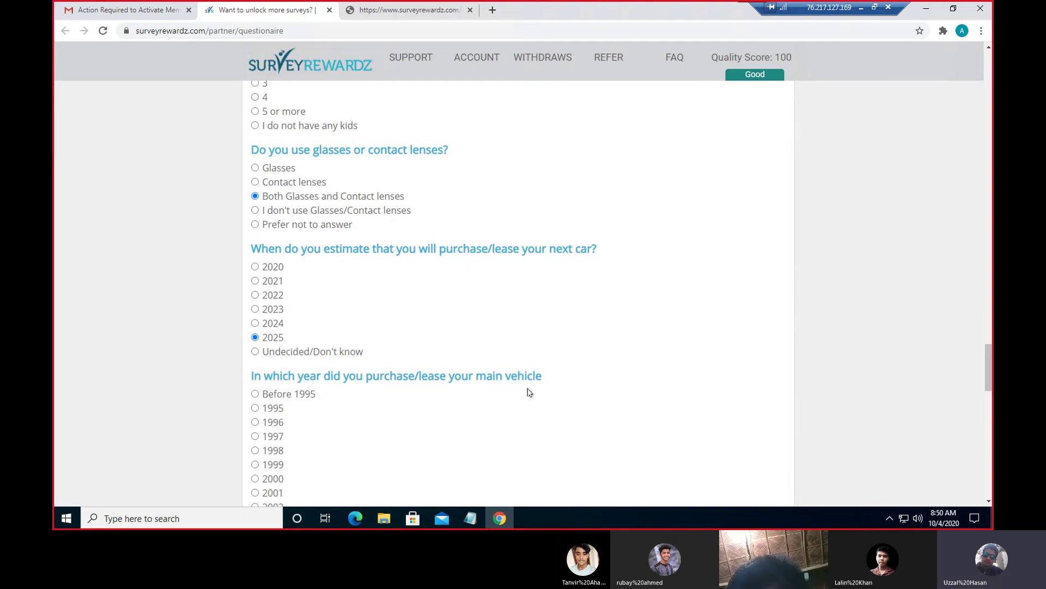
scroll(528, 392, down, 1)
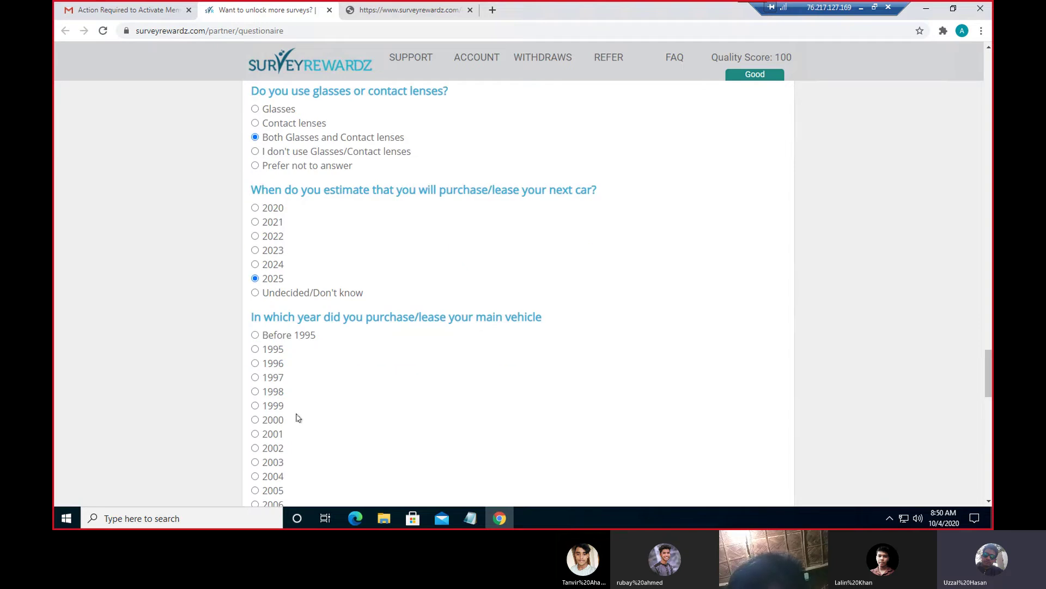
scroll(298, 418, down, 2)
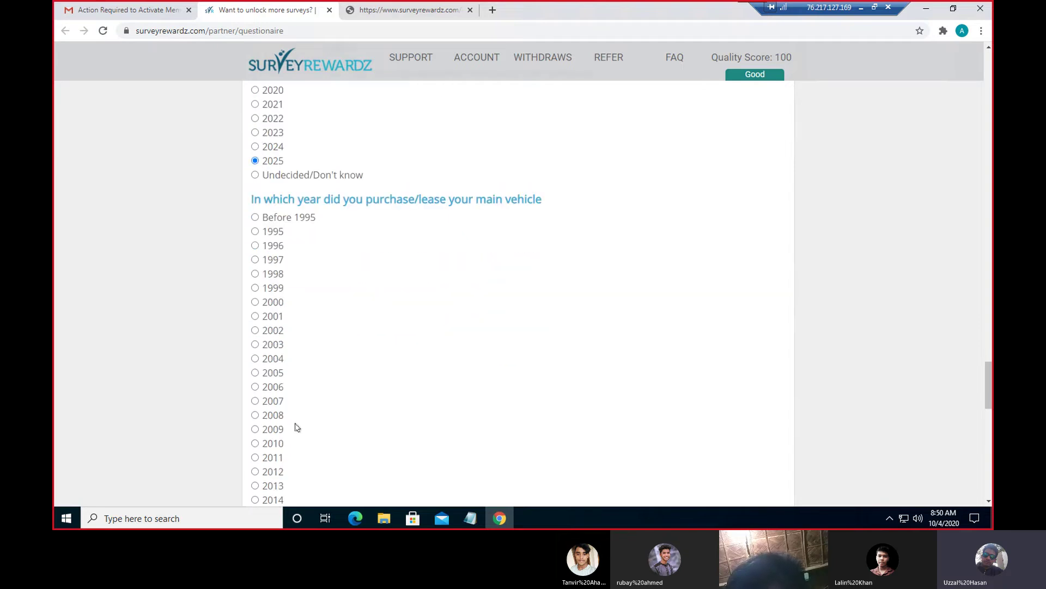
scroll(286, 483, down, 1)
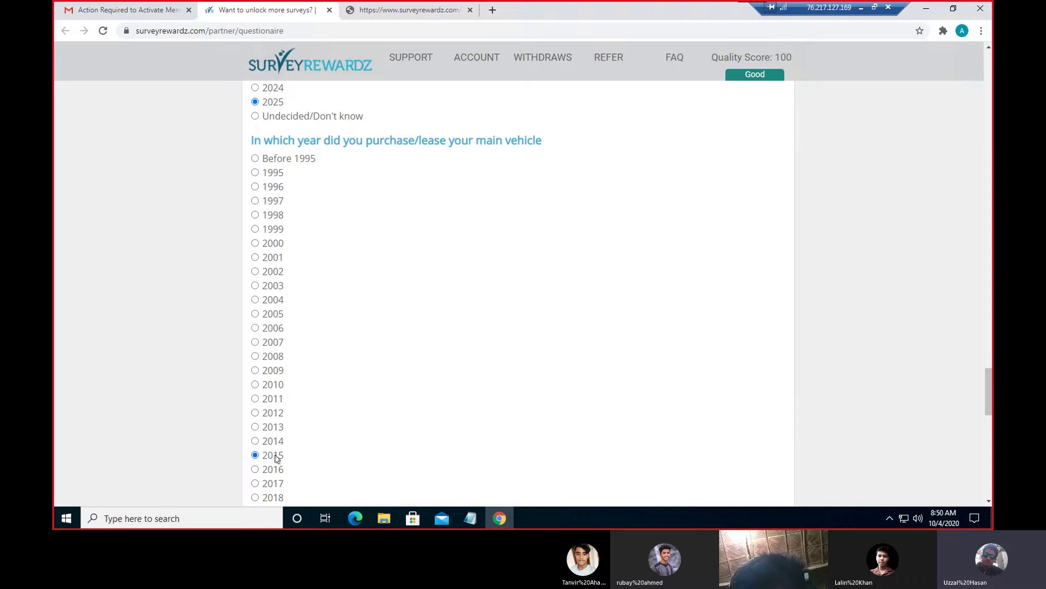
scroll(451, 415, down, 4)
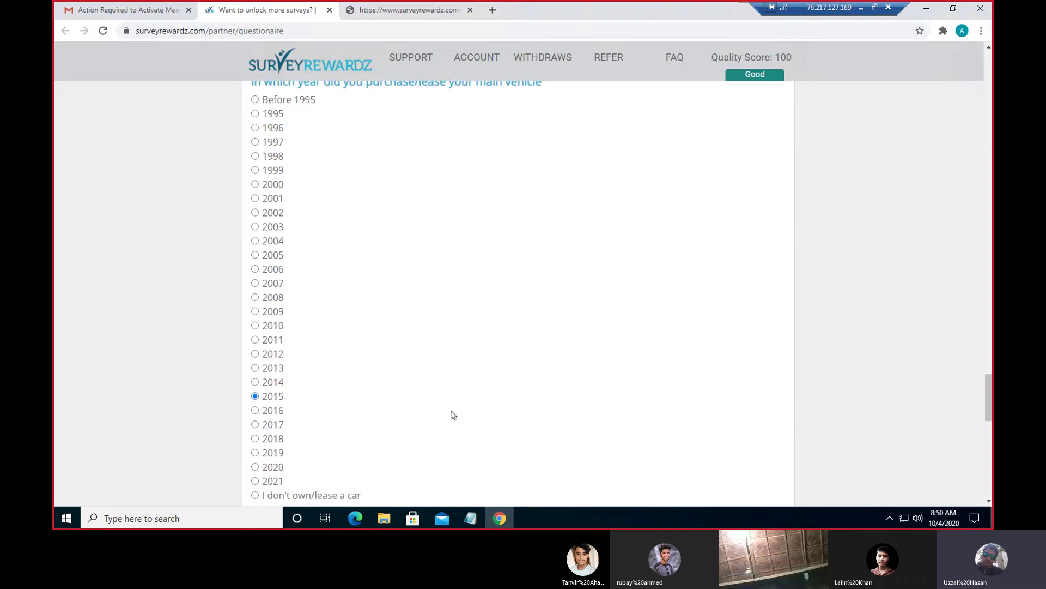
scroll(451, 414, down, 3)
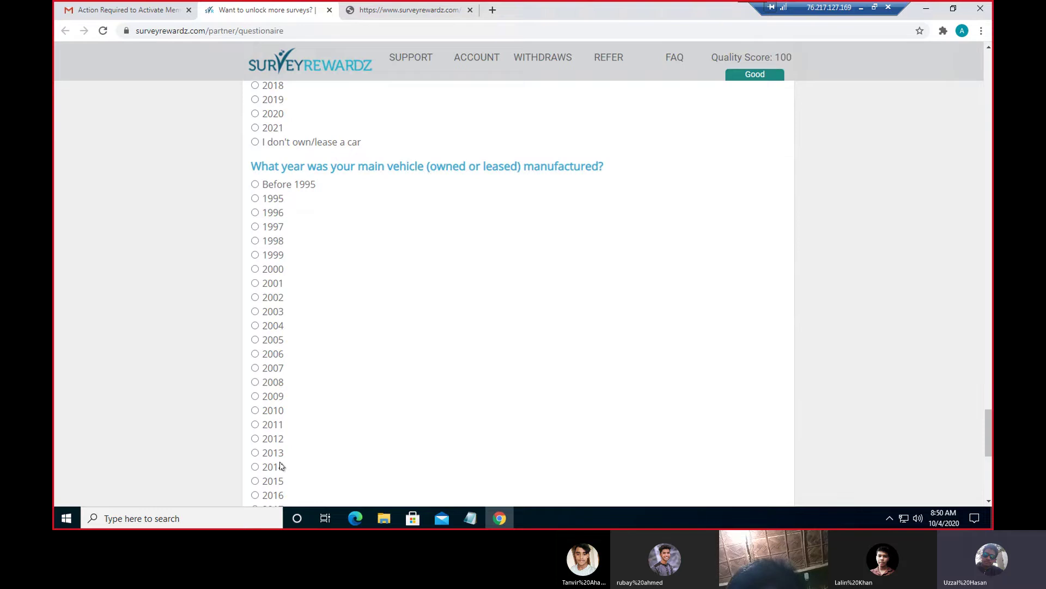
click(273, 479)
scroll(932, 458, down, 6)
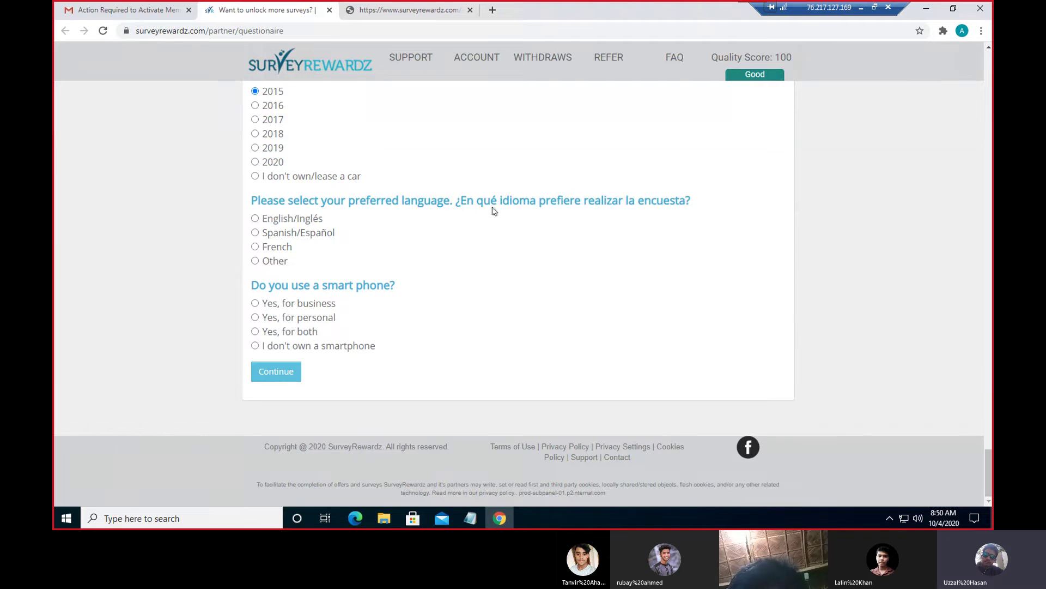
click(255, 219)
click(255, 318)
- Submit the page, then answer vehicle bought new, 4 persons, and the orientation question
click(274, 371)
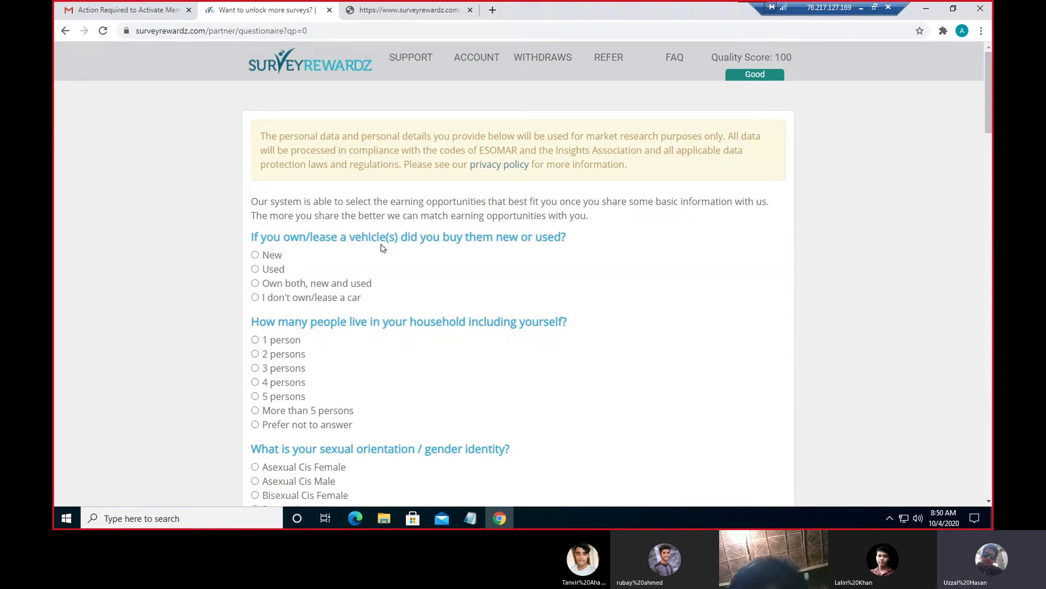
click(255, 255)
click(255, 382)
scroll(352, 391, down, 1)
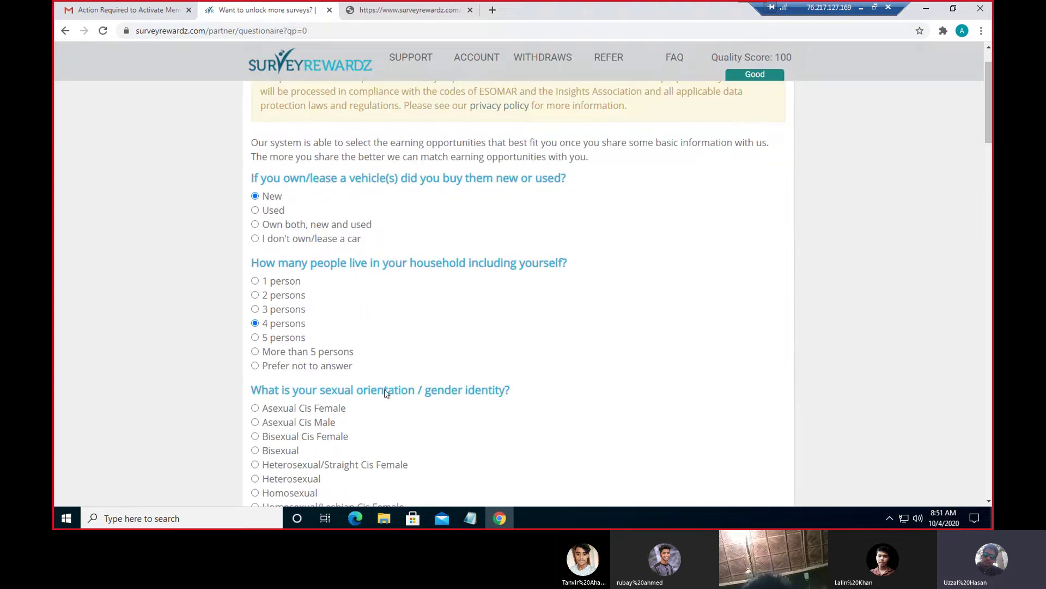
scroll(453, 406, down, 1)
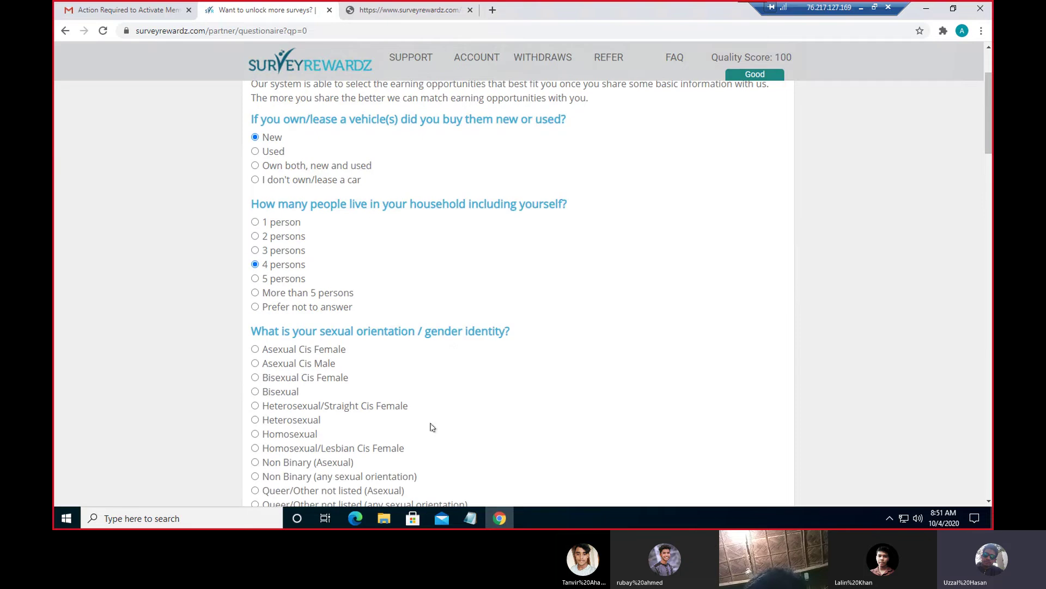
click(314, 411)
- Describe the household as an owned apartment and read through the annual revenue question
scroll(336, 406, down, 5)
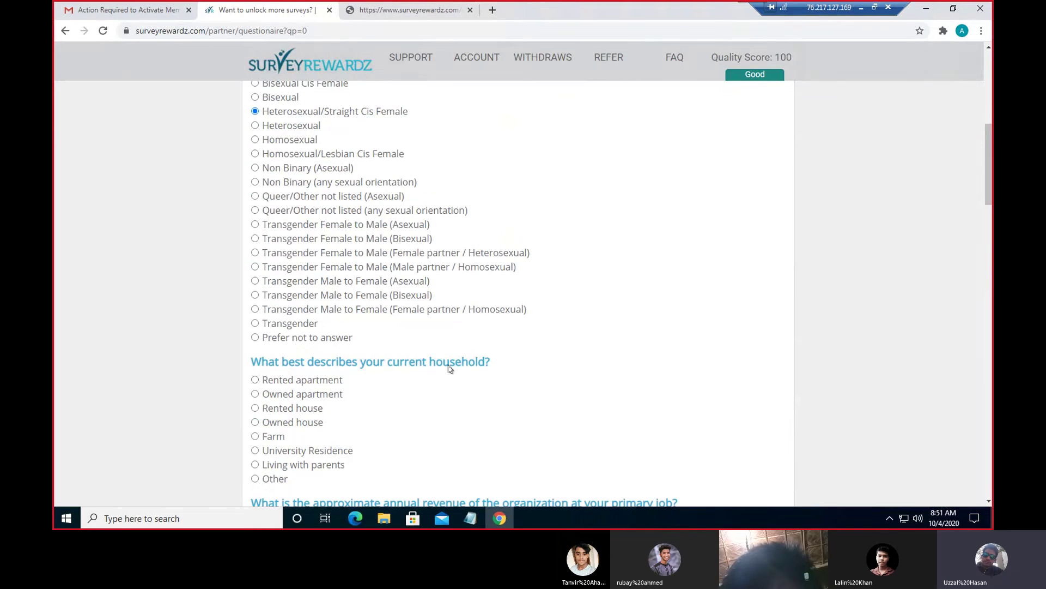
click(255, 394)
scroll(417, 399, down, 3)
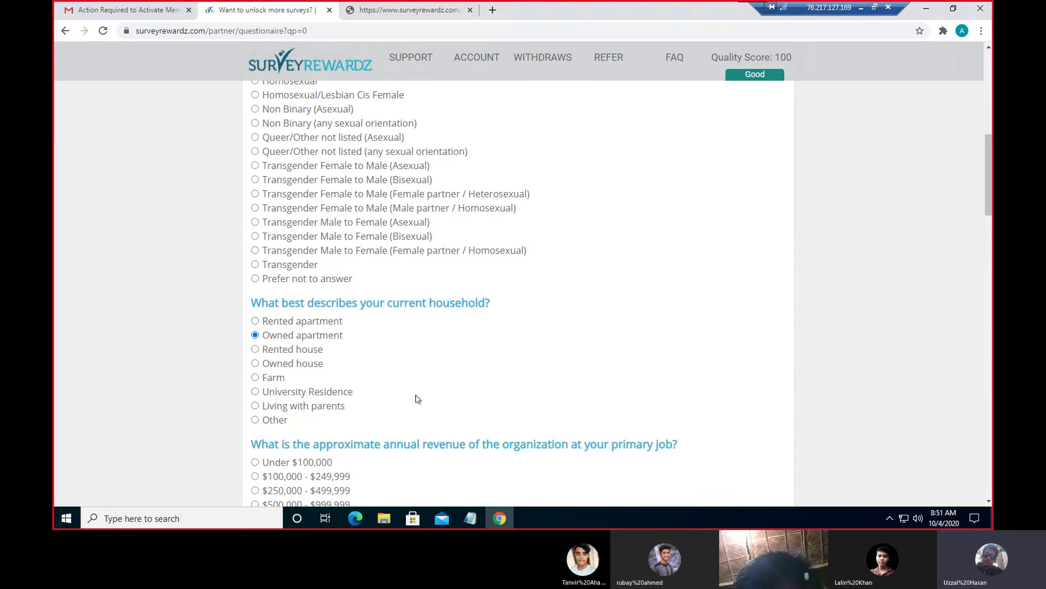
scroll(327, 327, down, 1)
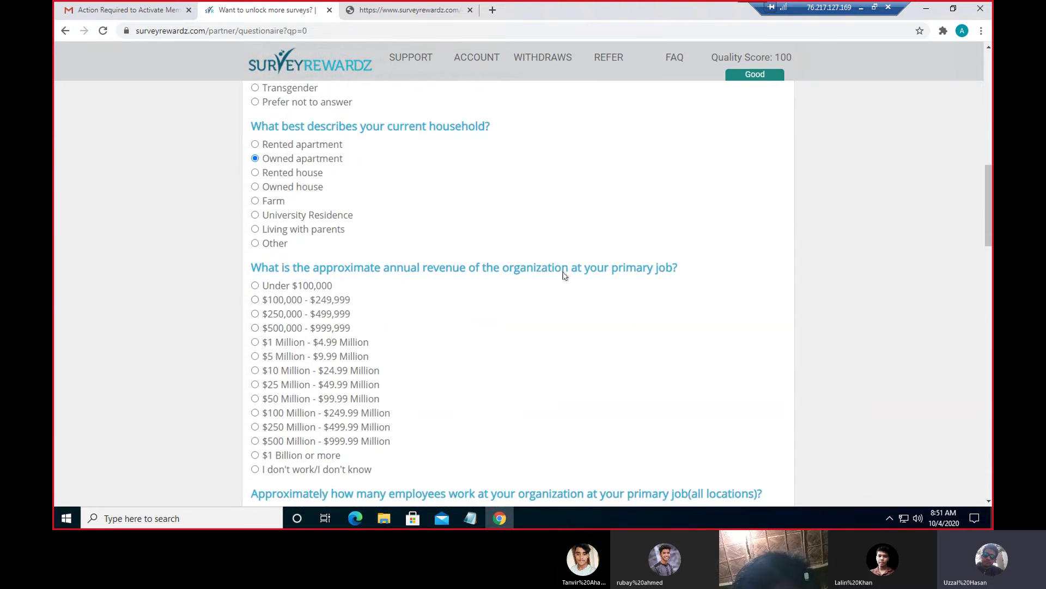
scroll(480, 391, down, 1)
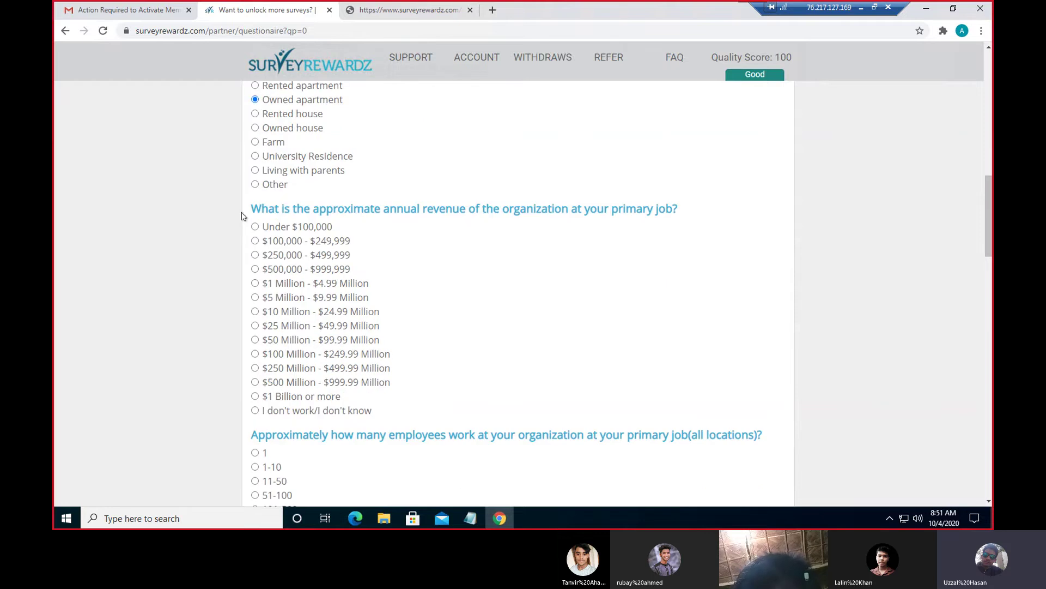
drag(252, 211, 678, 214)
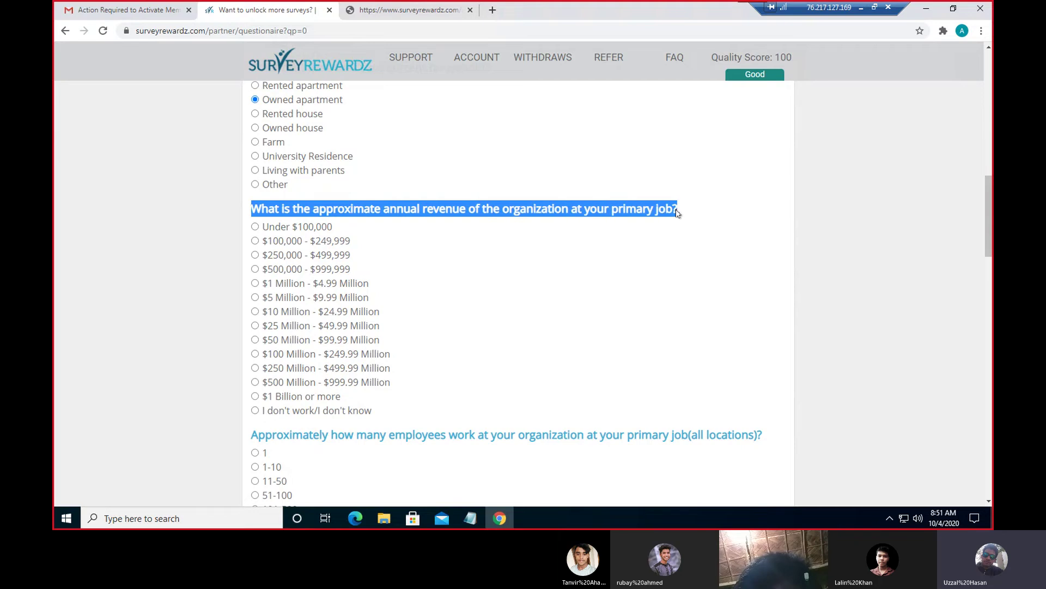
click(482, 305)
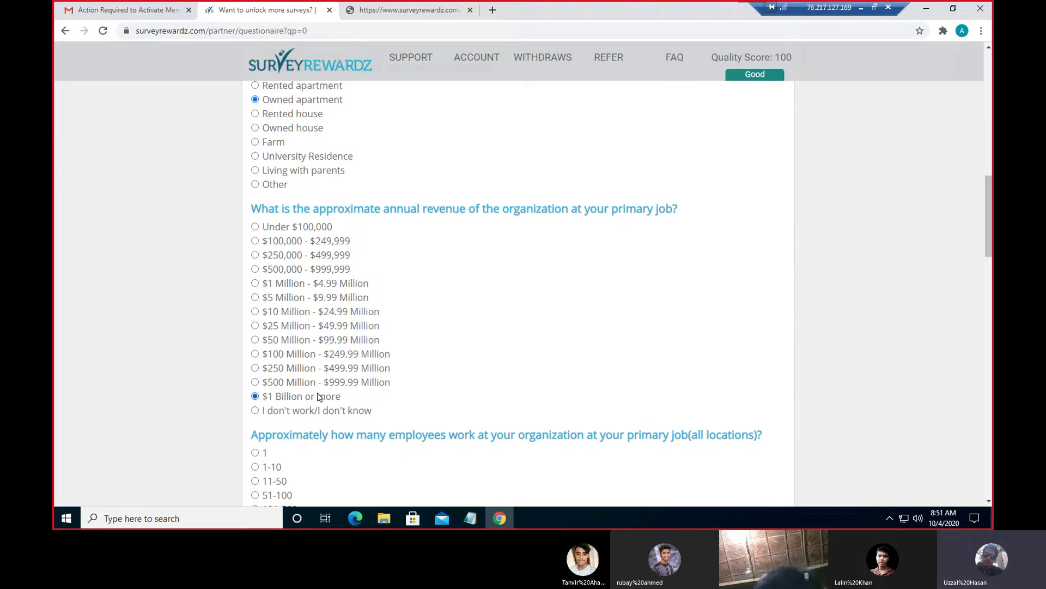
scroll(319, 397, down, 1)
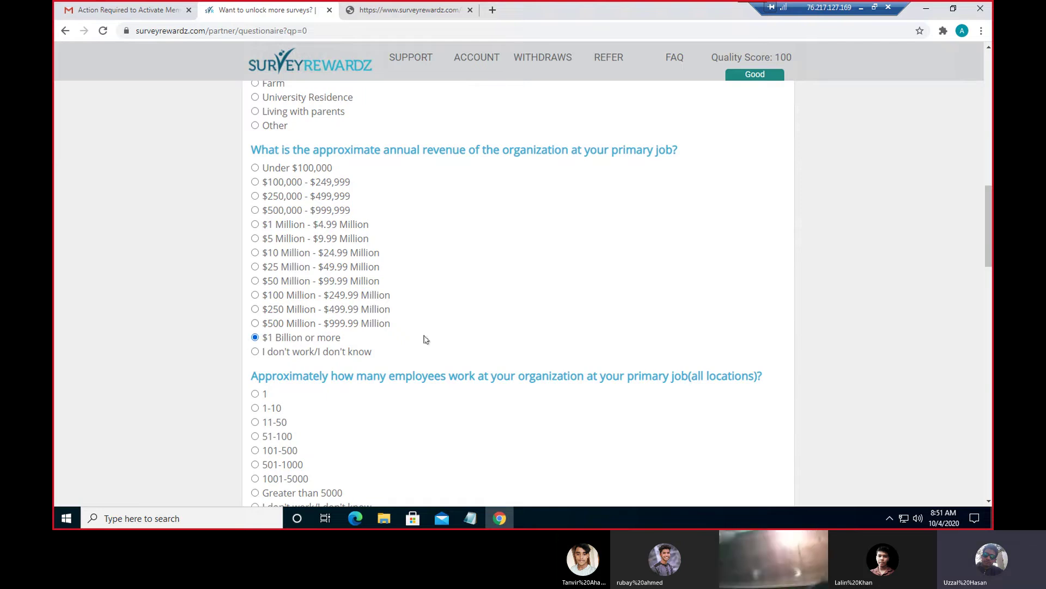
scroll(426, 339, down, 1)
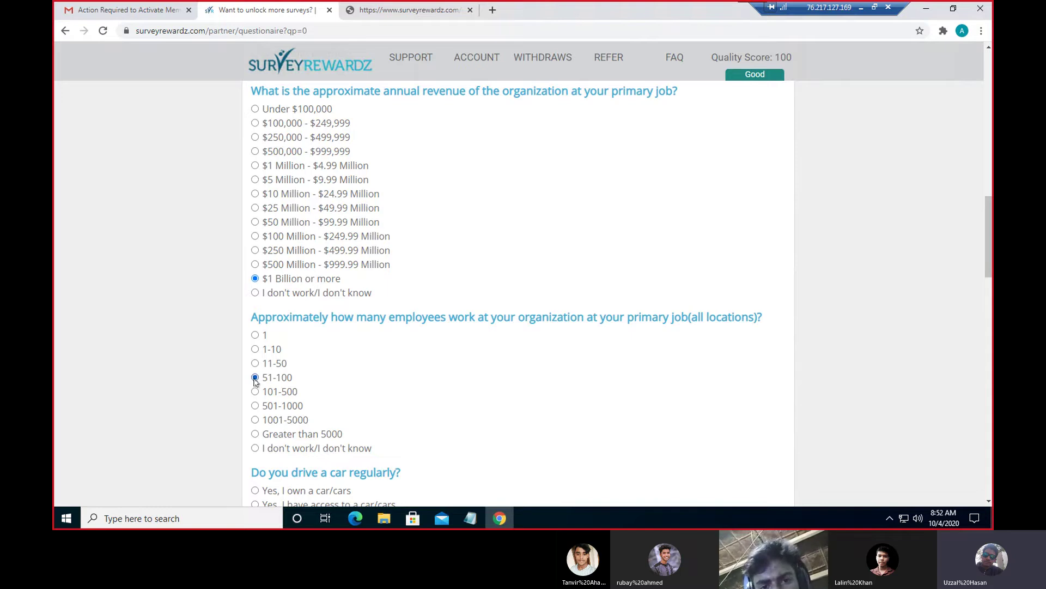
- Answer that you own a car and choose Other as the job function
scroll(254, 381, down, 1)
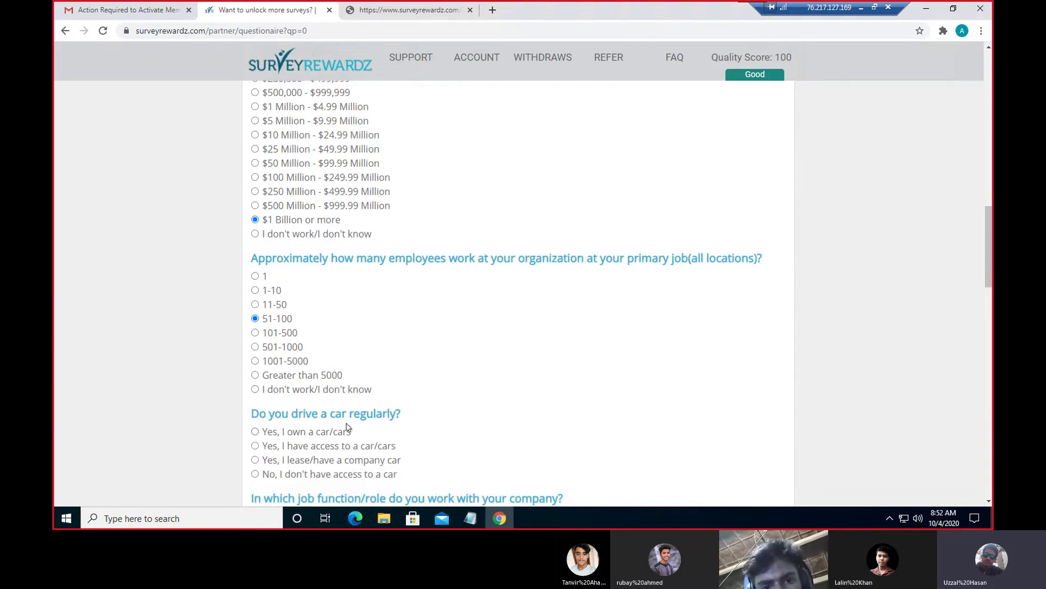
click(254, 432)
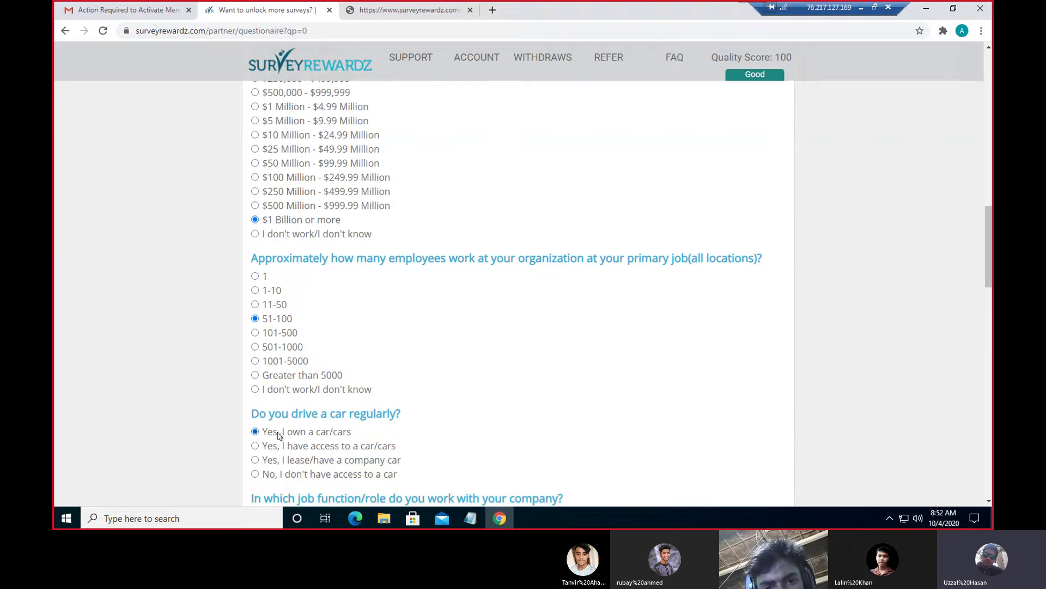
scroll(472, 379, down, 2)
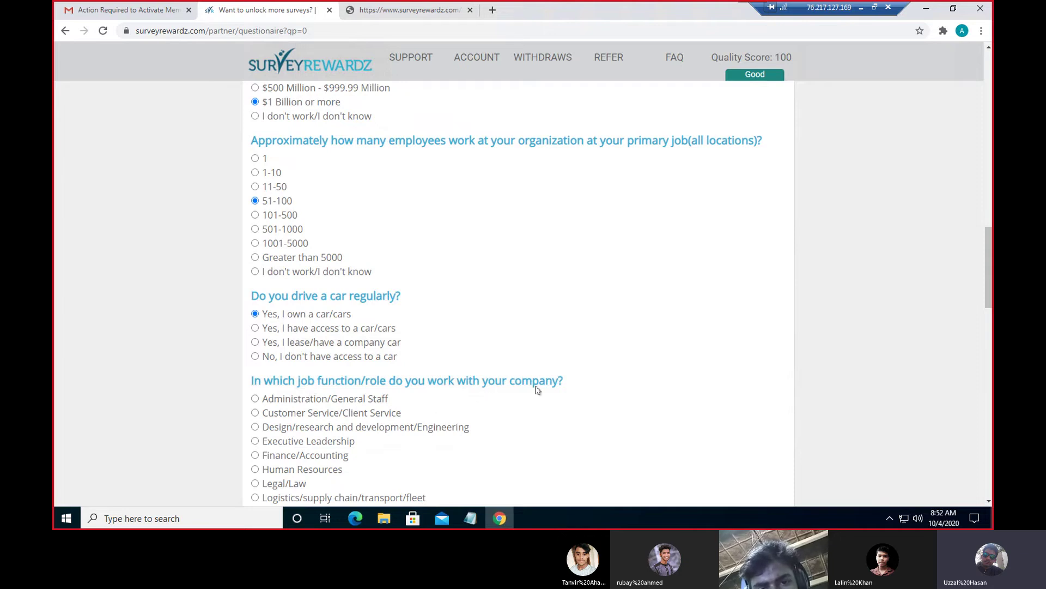
scroll(537, 388, down, 1)
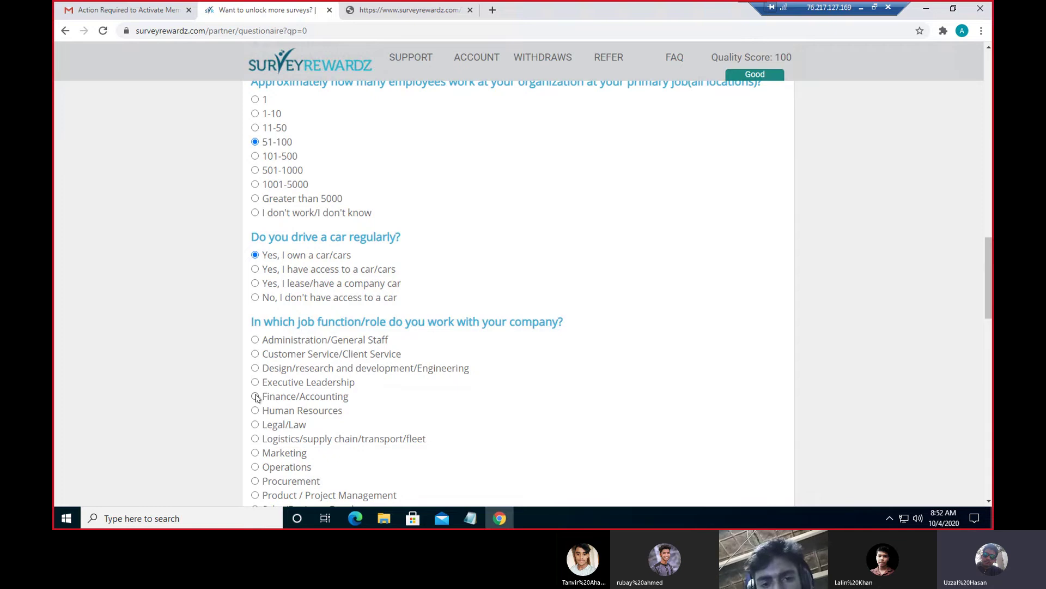
scroll(256, 398, down, 3)
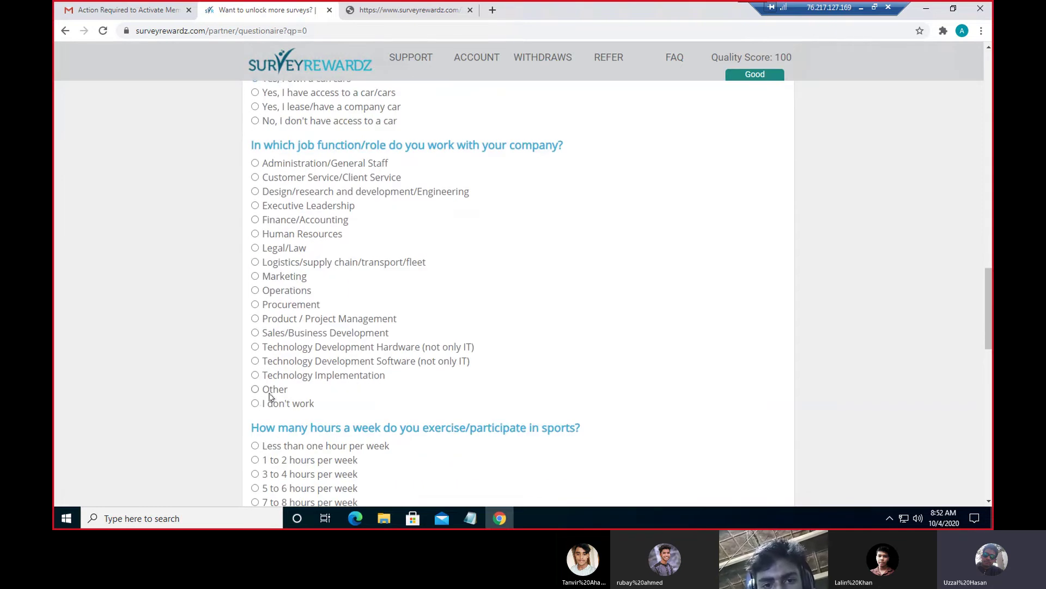
click(270, 391)
scroll(388, 406, down, 1)
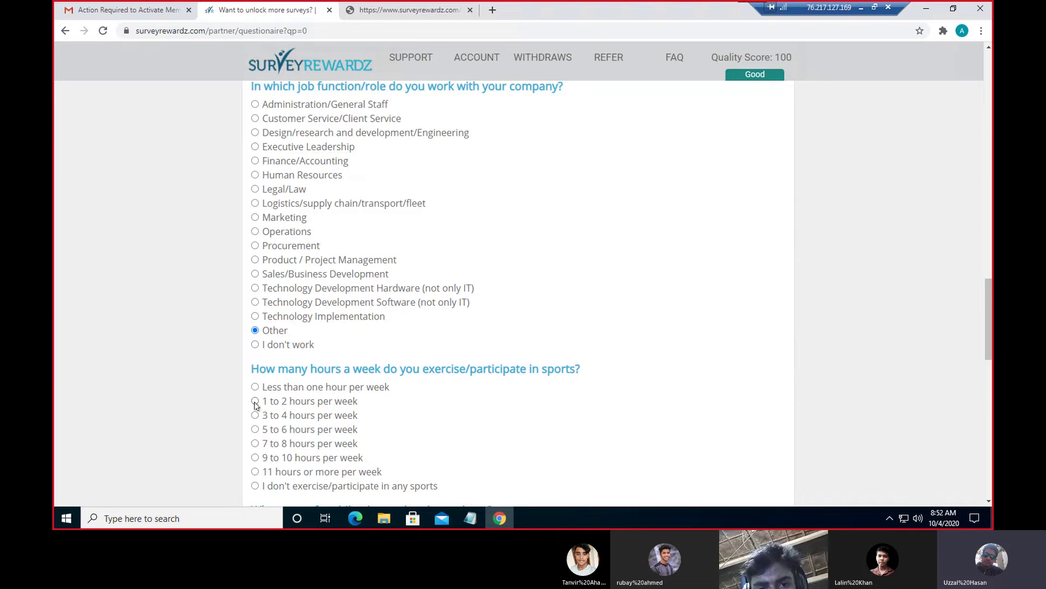
- Choose 1 to 2 hours of exercise per week and a Pre-paid phone plan
click(255, 401)
scroll(506, 371, down, 3)
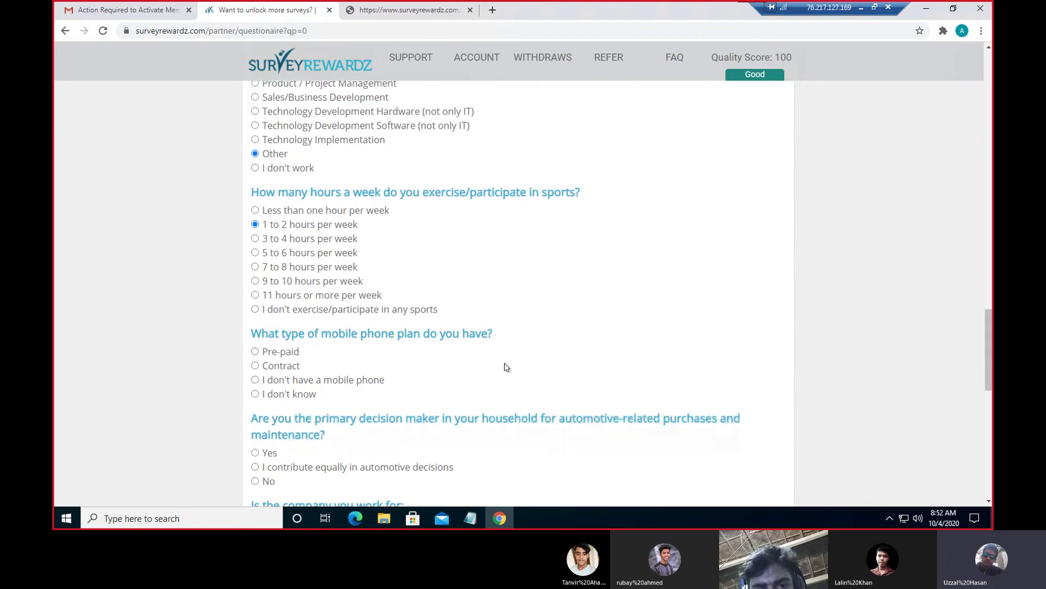
scroll(327, 327, down, 1)
scroll(296, 316, down, 1)
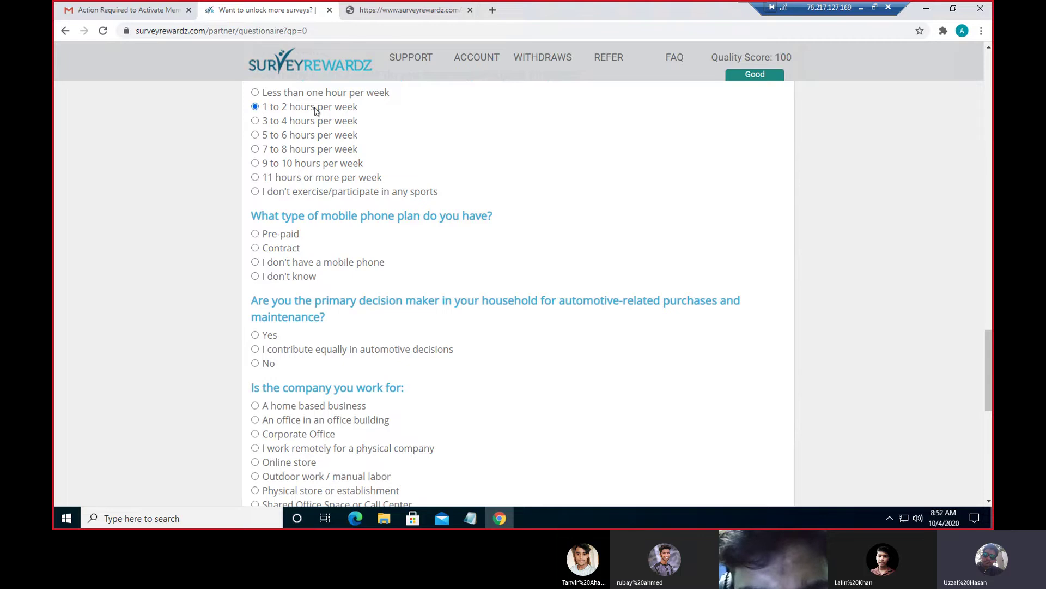
scroll(349, 112, up, 1)
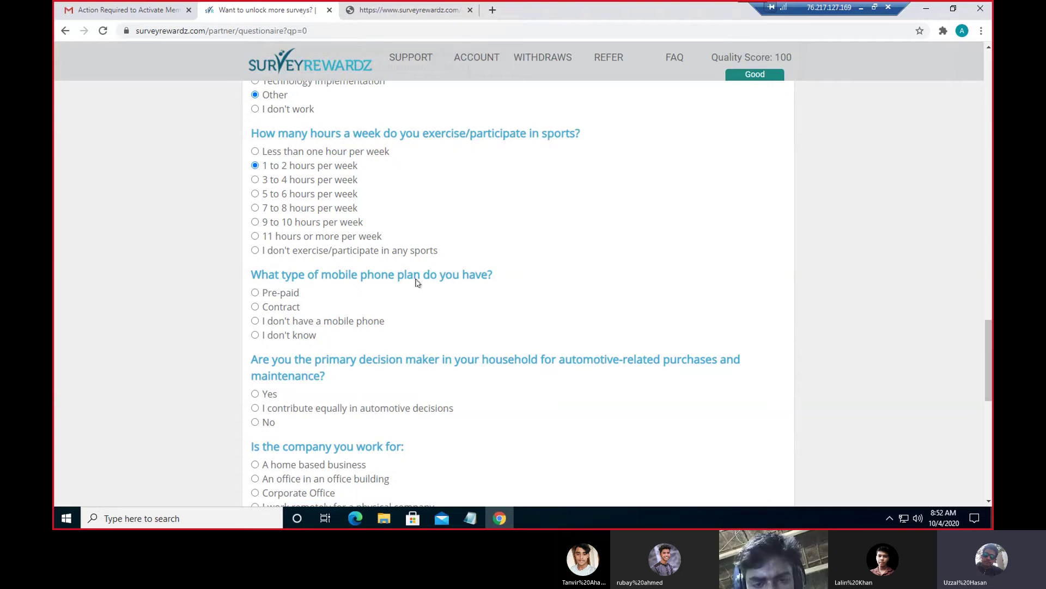
click(255, 293)
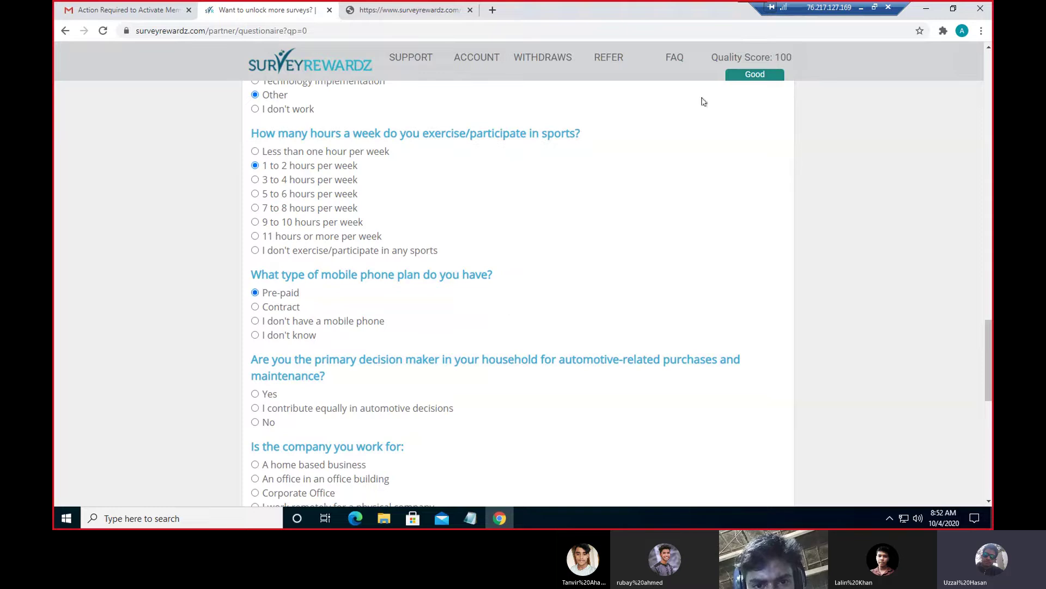
click(861, 8)
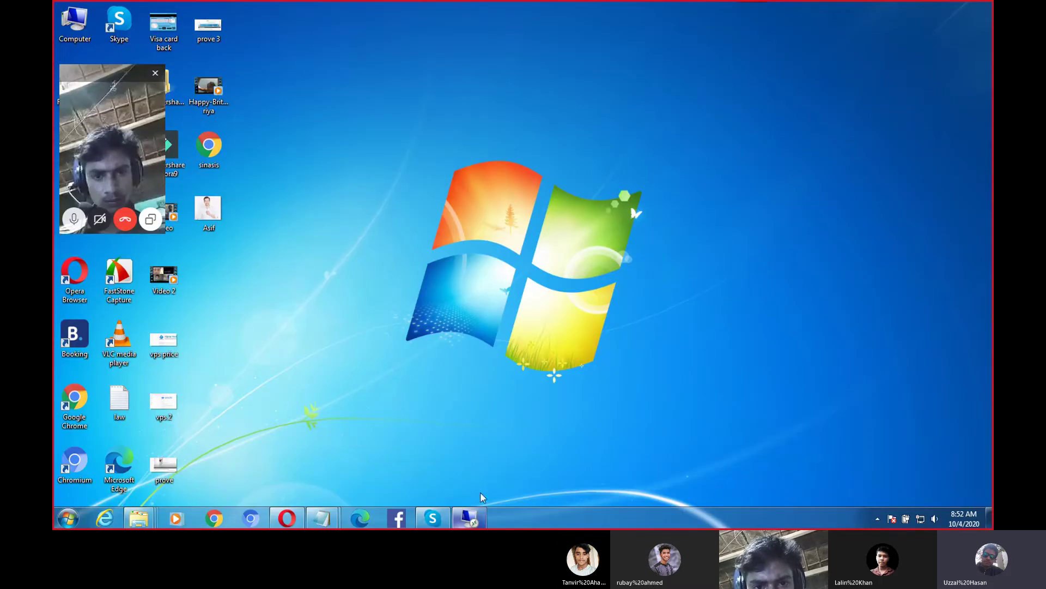
click(431, 518)
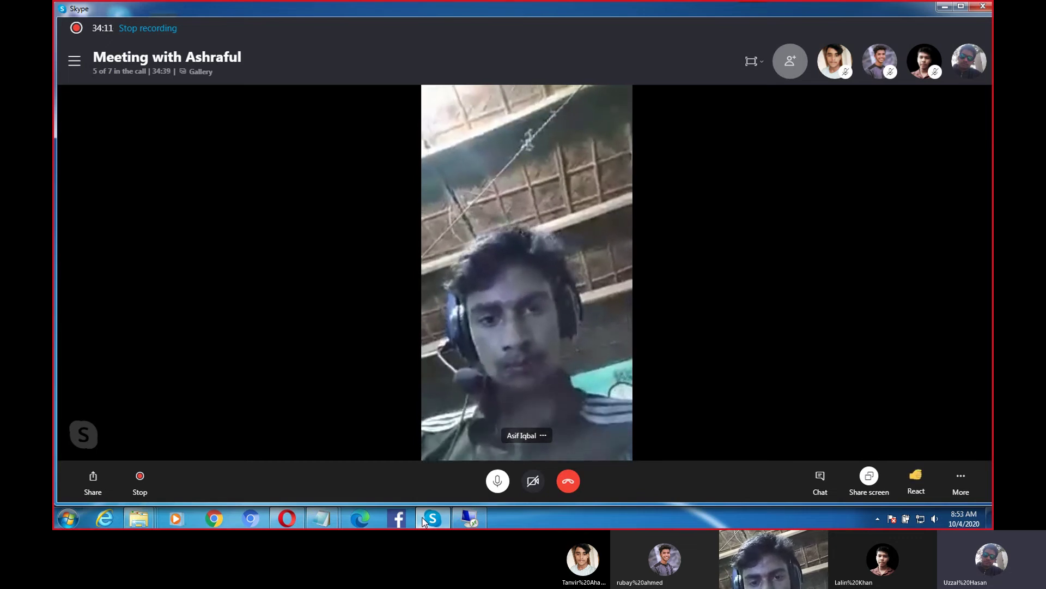
click(431, 518)
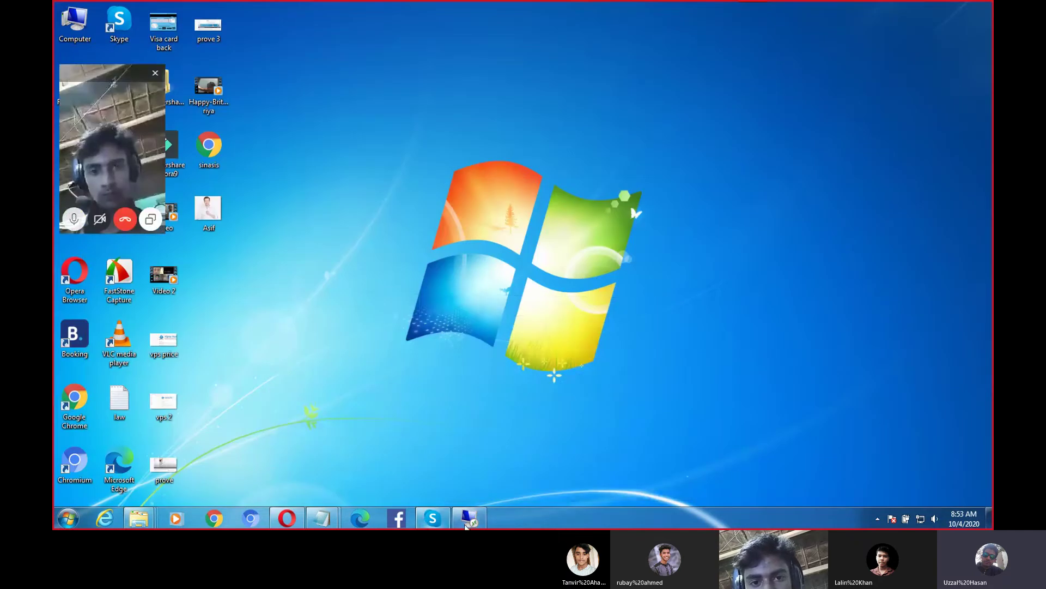
click(468, 517)
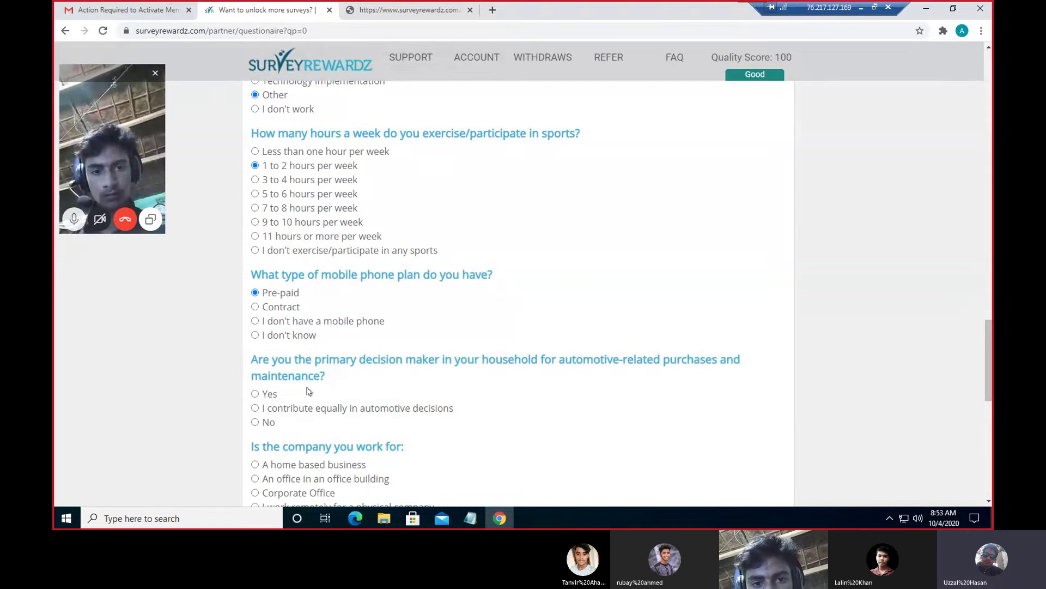
- Answer 'An office in an office building' for the workplace and 'Yes, I smoke'
scroll(360, 418, down, 1)
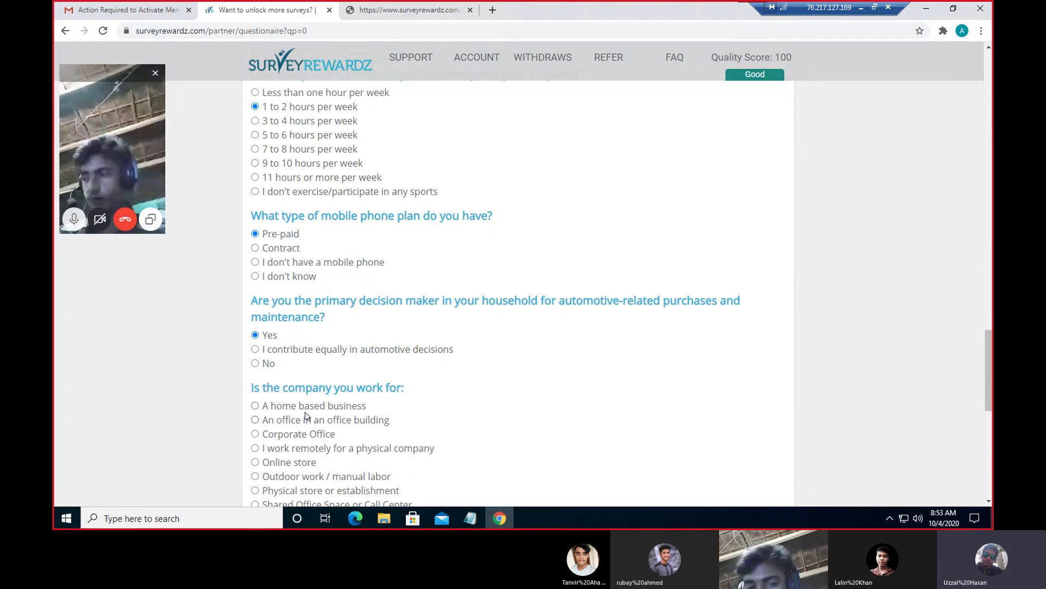
scroll(294, 422, down, 1)
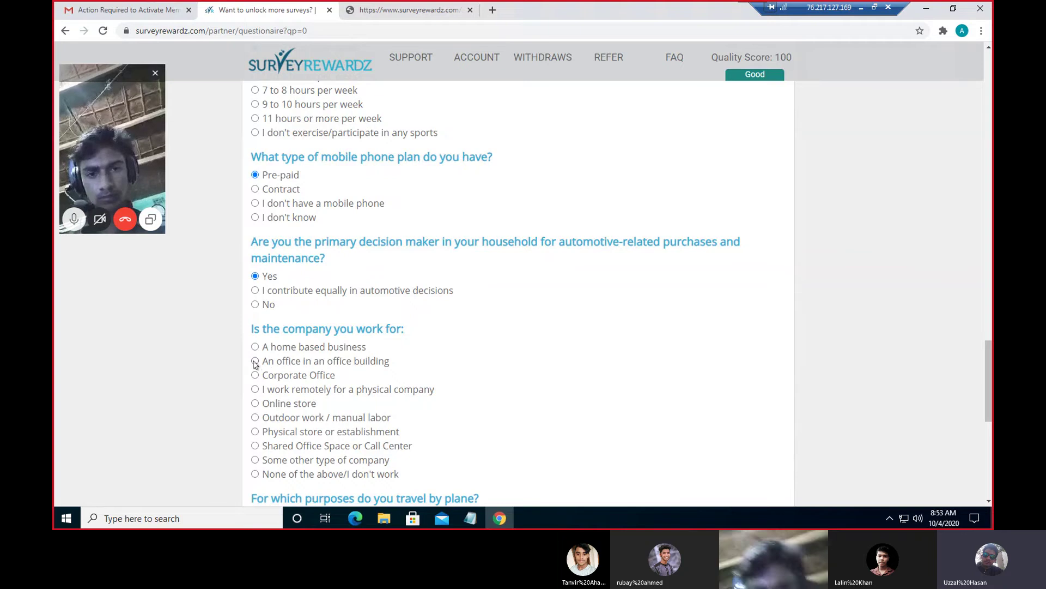
click(254, 361)
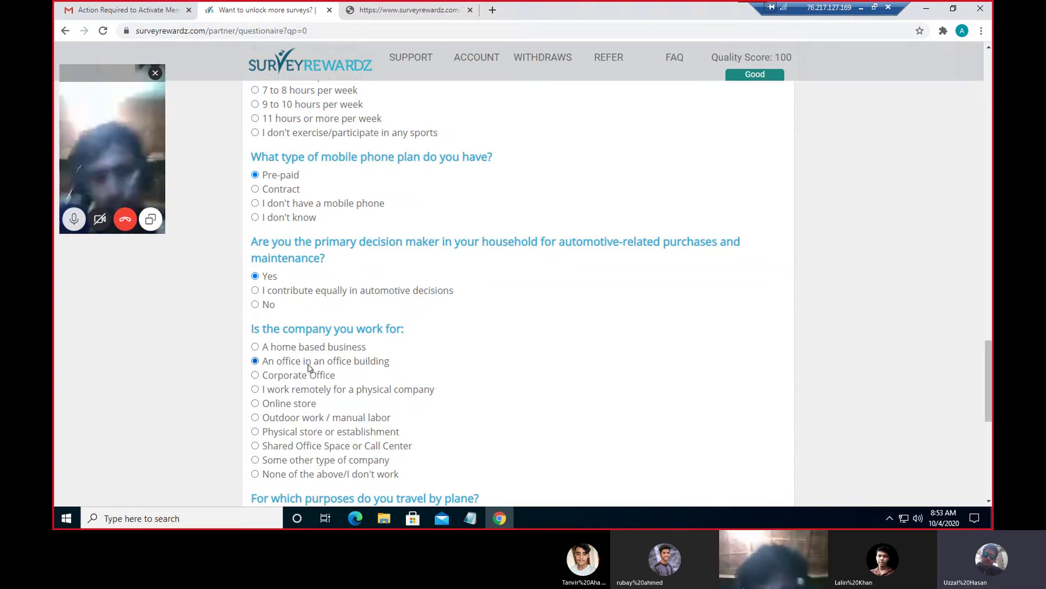
scroll(308, 368, down, 3)
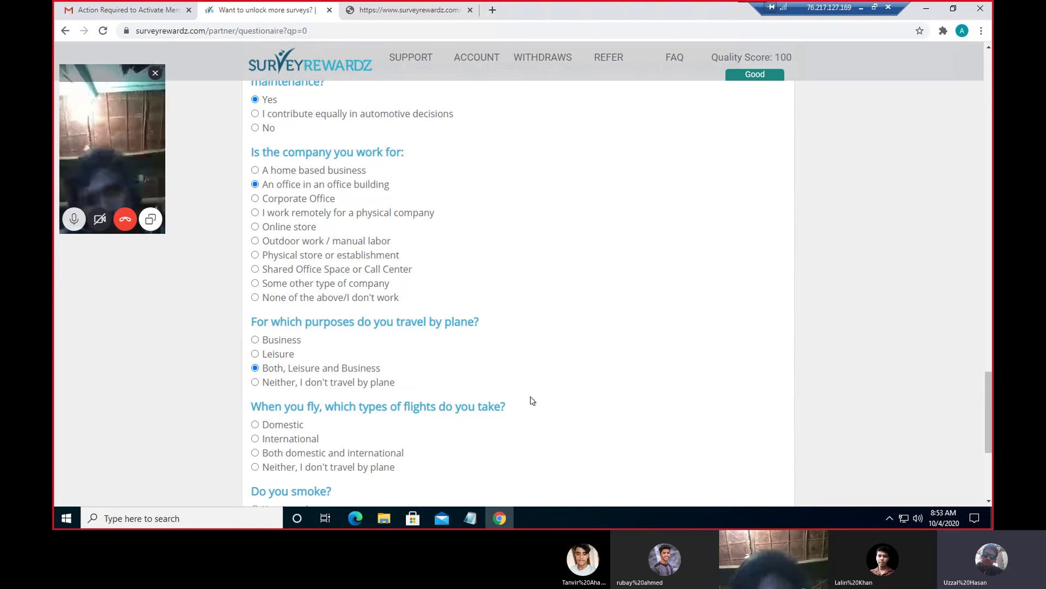
scroll(532, 402, down, 1)
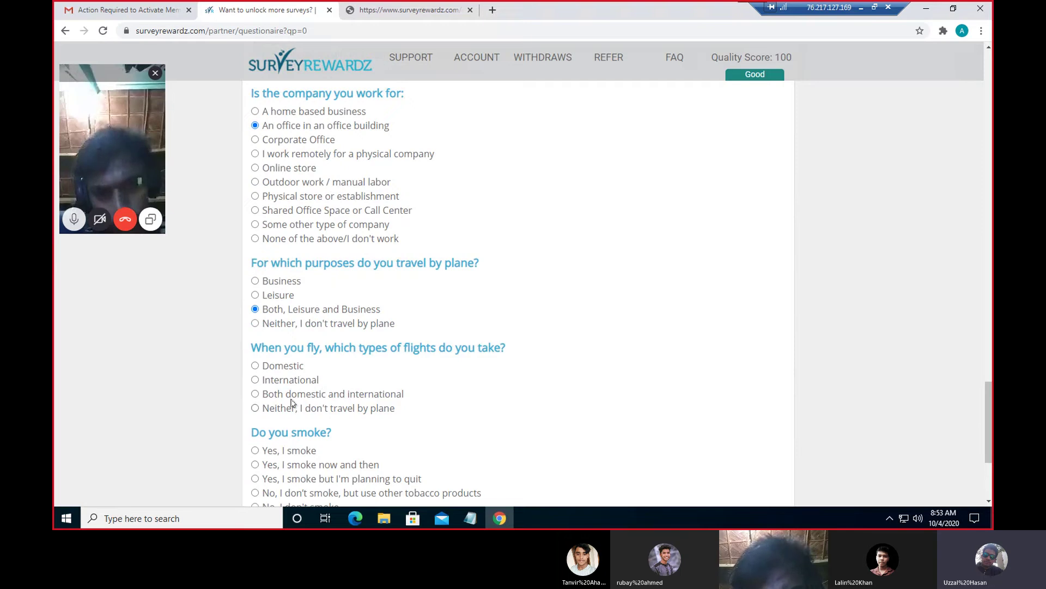
scroll(351, 419, down, 2)
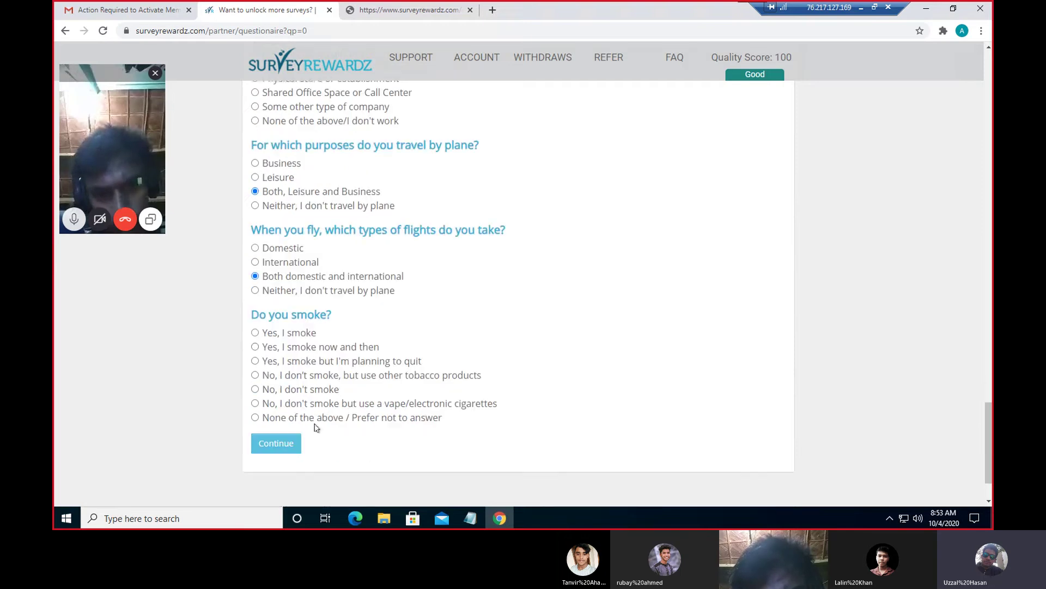
click(255, 334)
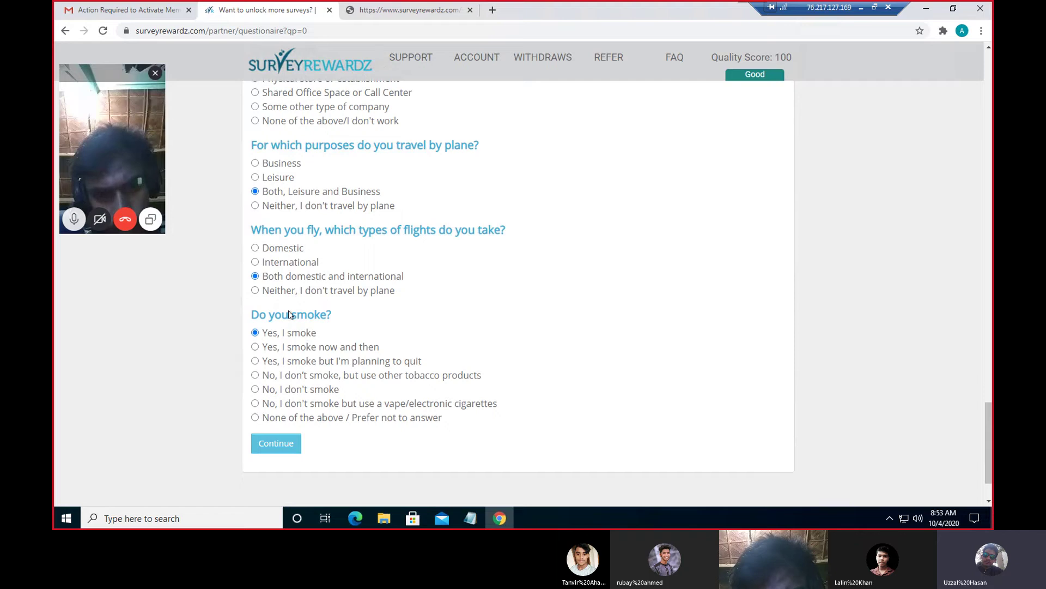
- Submit the page, then answer Yes to household purchasing and two movie visits per month
click(274, 447)
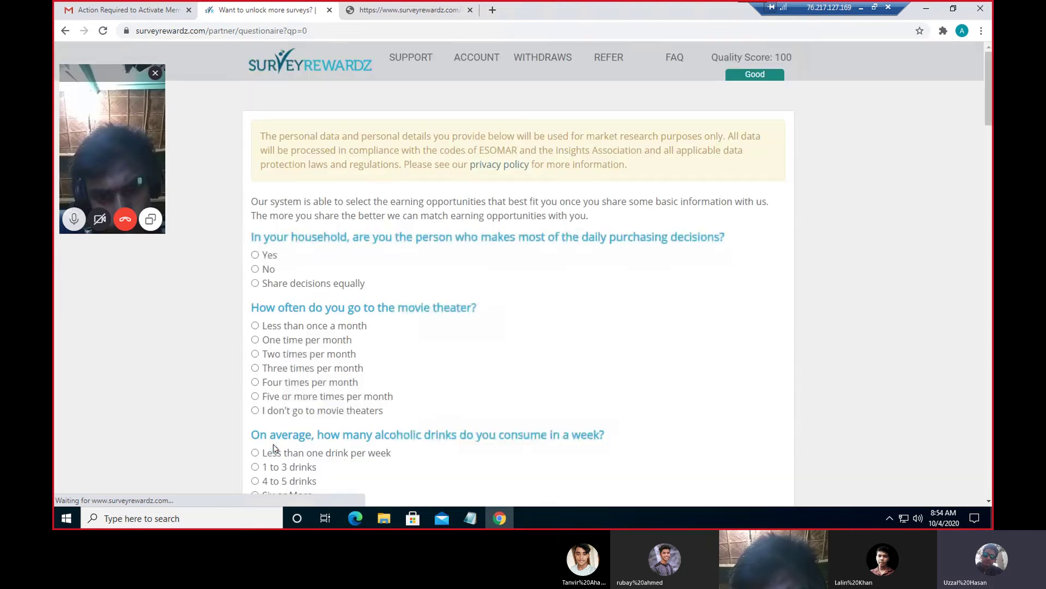
scroll(417, 403, down, 4)
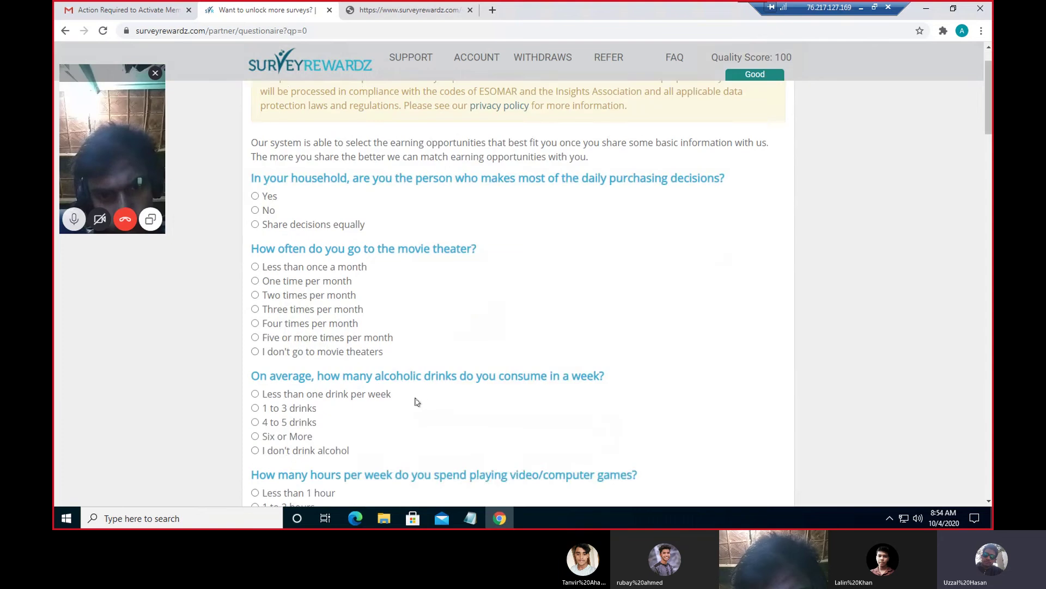
scroll(385, 302, up, 4)
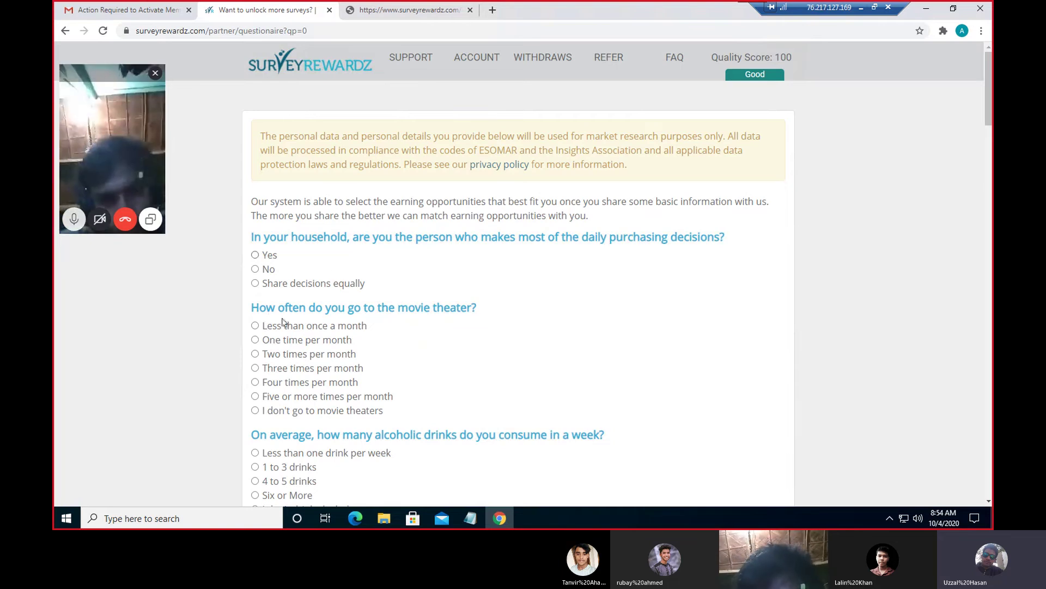
click(268, 255)
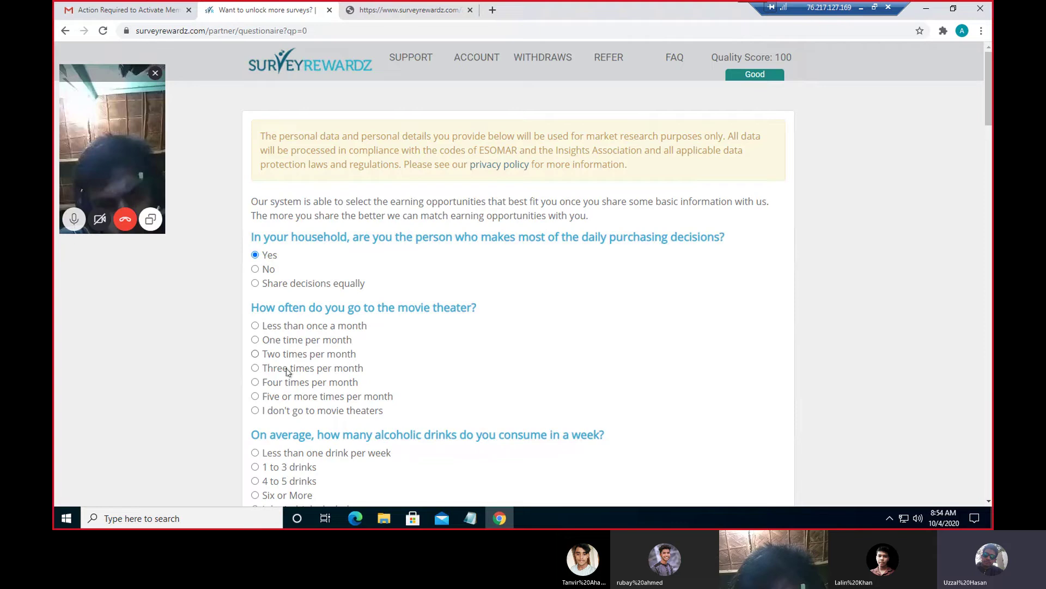
click(255, 354)
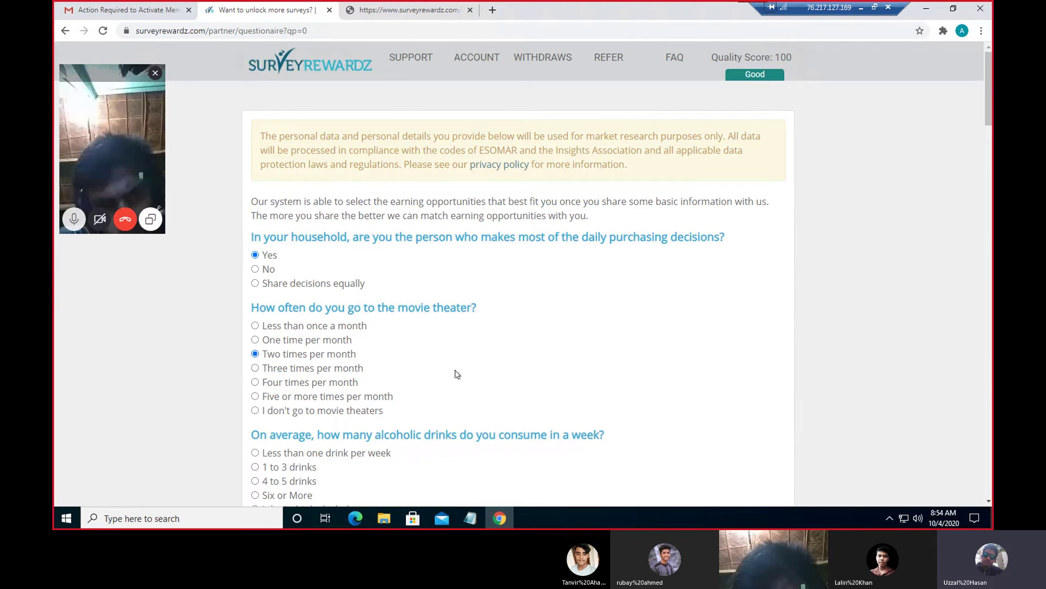
scroll(455, 374, down, 2)
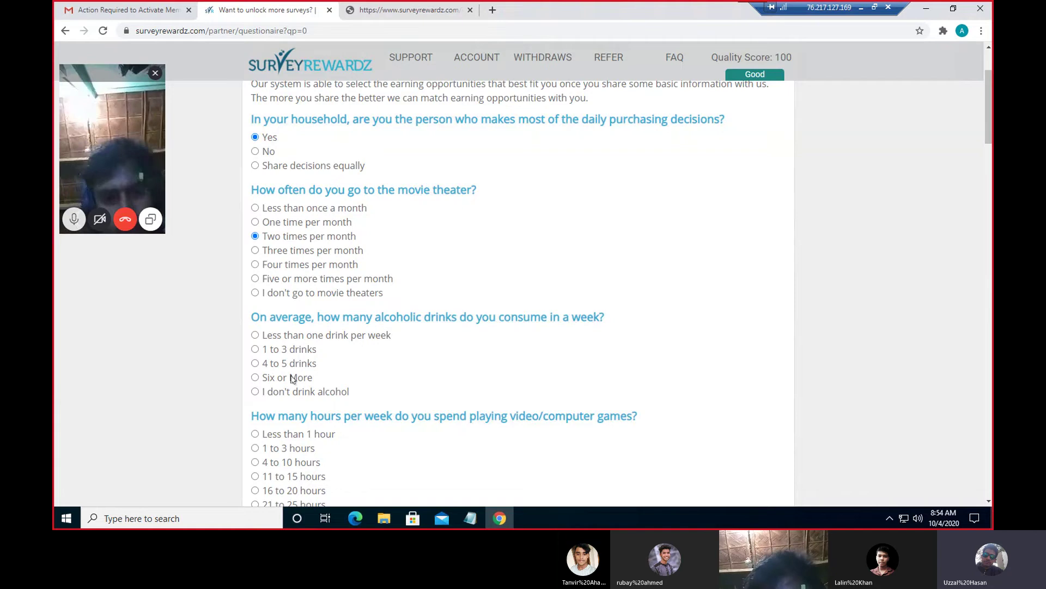
- Pick 4 to 5 drinks, 1 to 3 gaming hours, and tick Games Console and Computer or Laptop
click(255, 364)
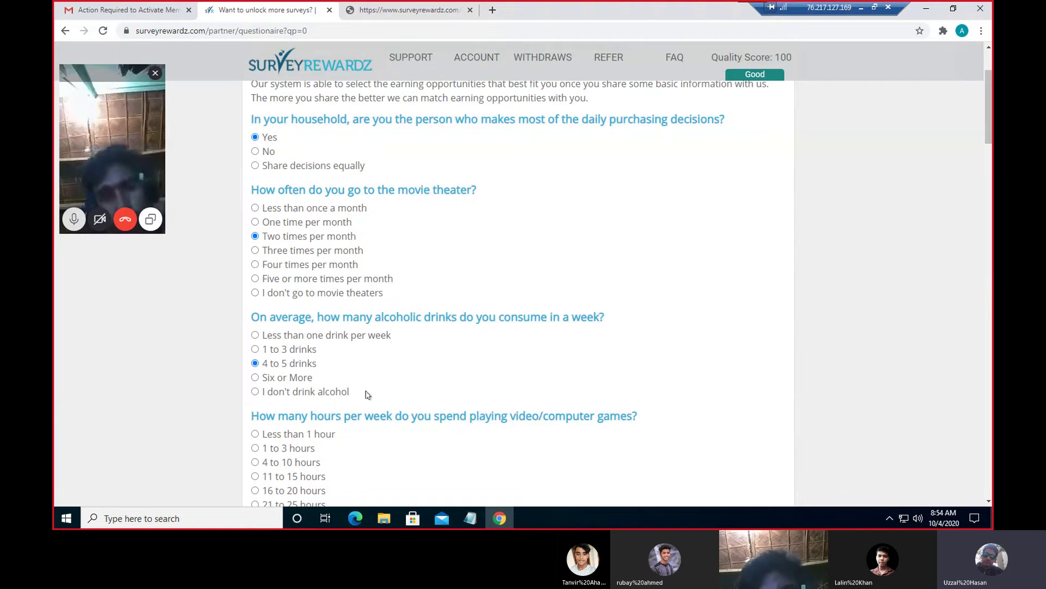
scroll(368, 395, down, 1)
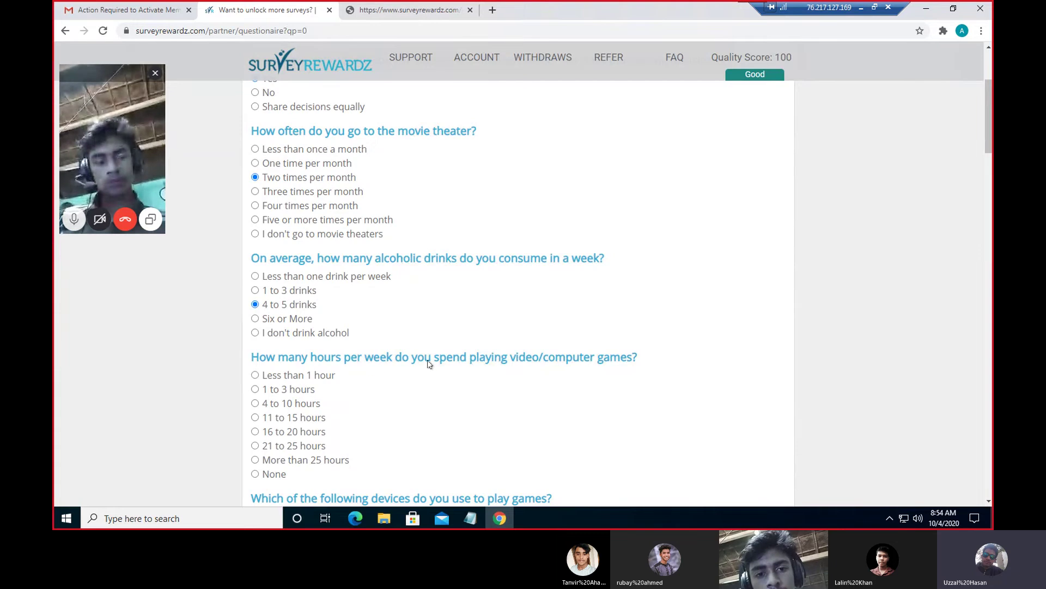
click(255, 390)
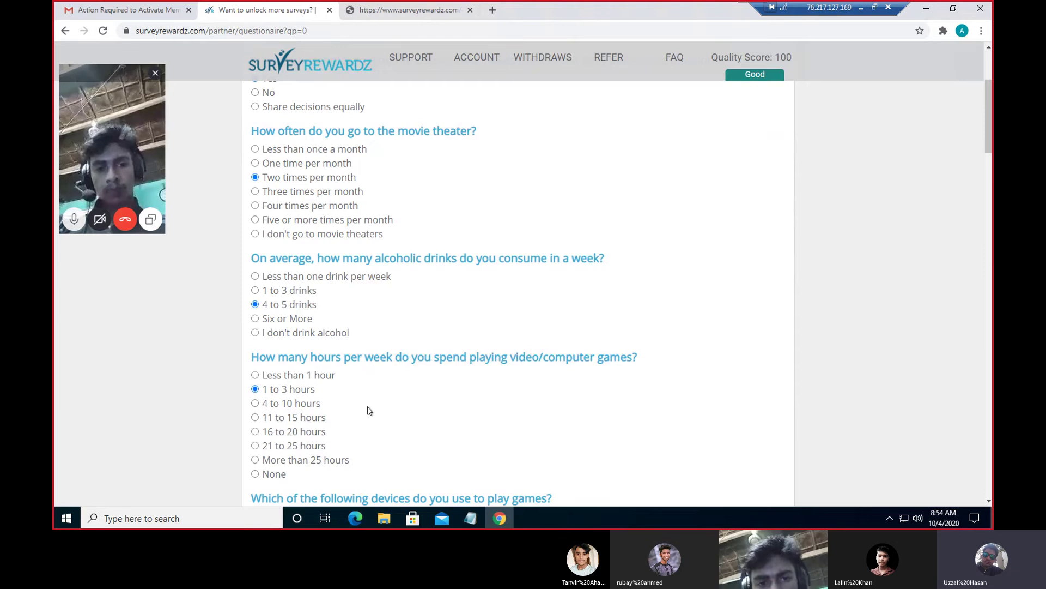
scroll(369, 412, down, 1)
scroll(368, 413, down, 1)
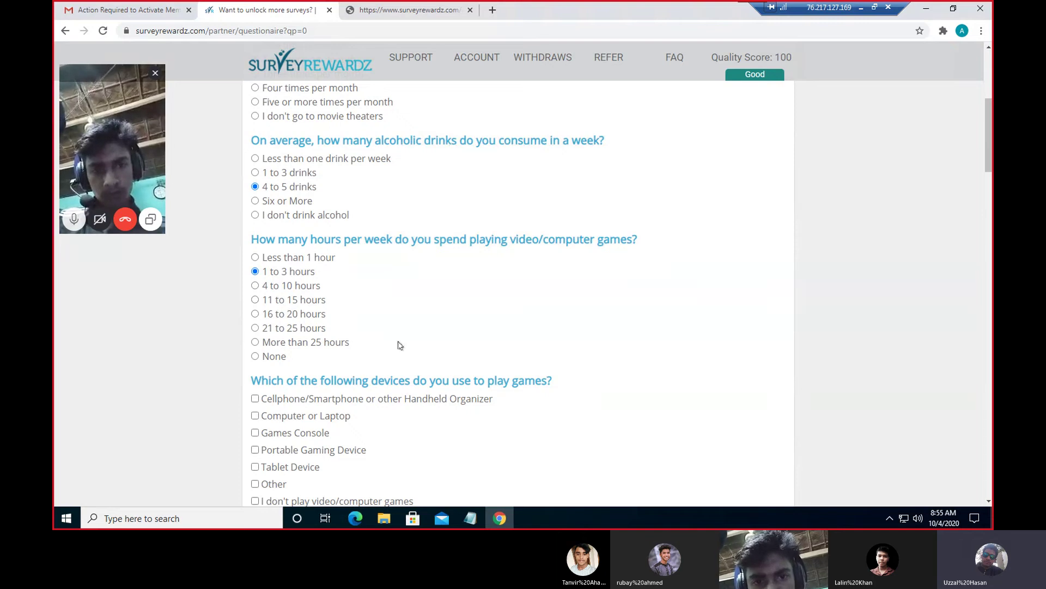
scroll(398, 344, down, 1)
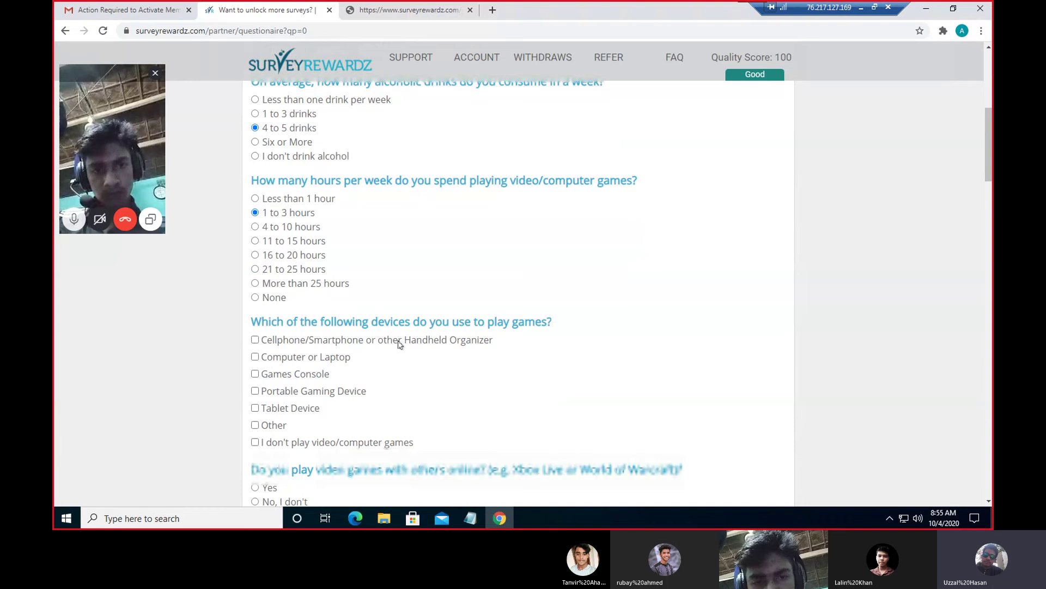
click(255, 375)
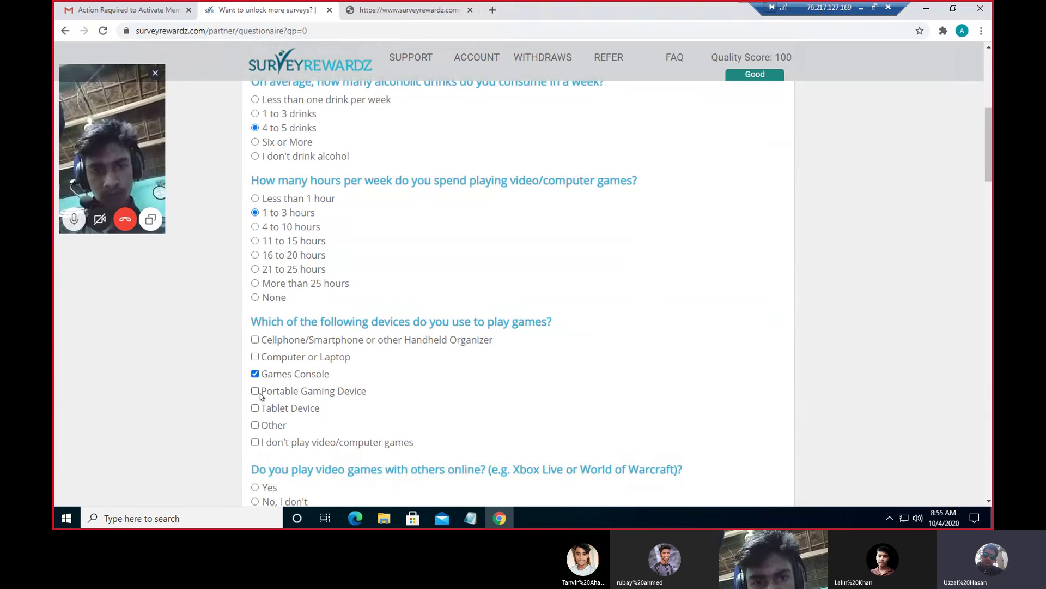
click(256, 358)
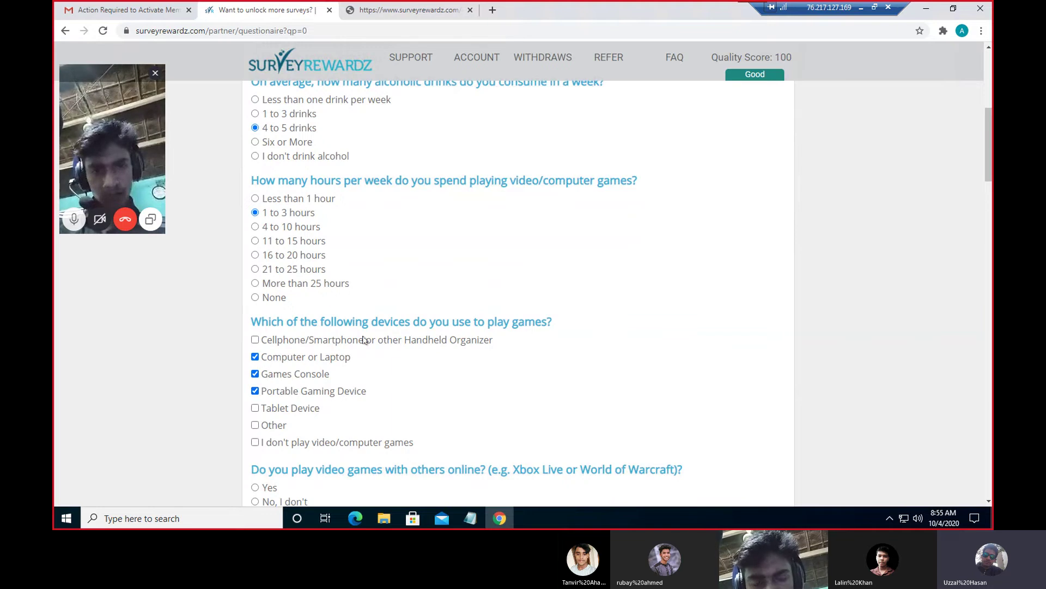
scroll(434, 308, down, 2)
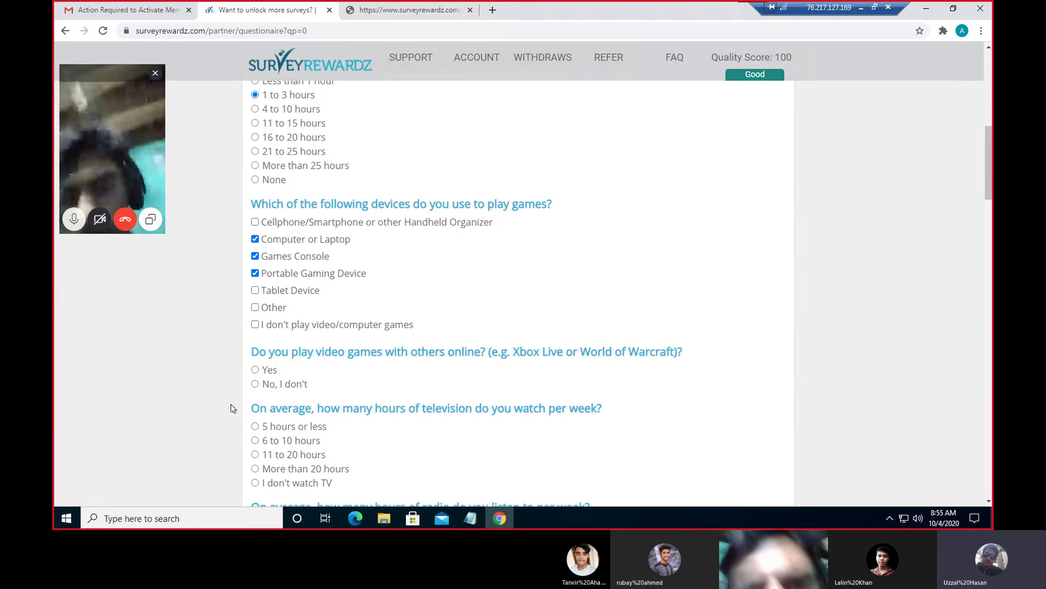
- Answer Yes to online gaming, 6 to 10 hours TV, 5 hours or less radio, no hearing aid
click(254, 370)
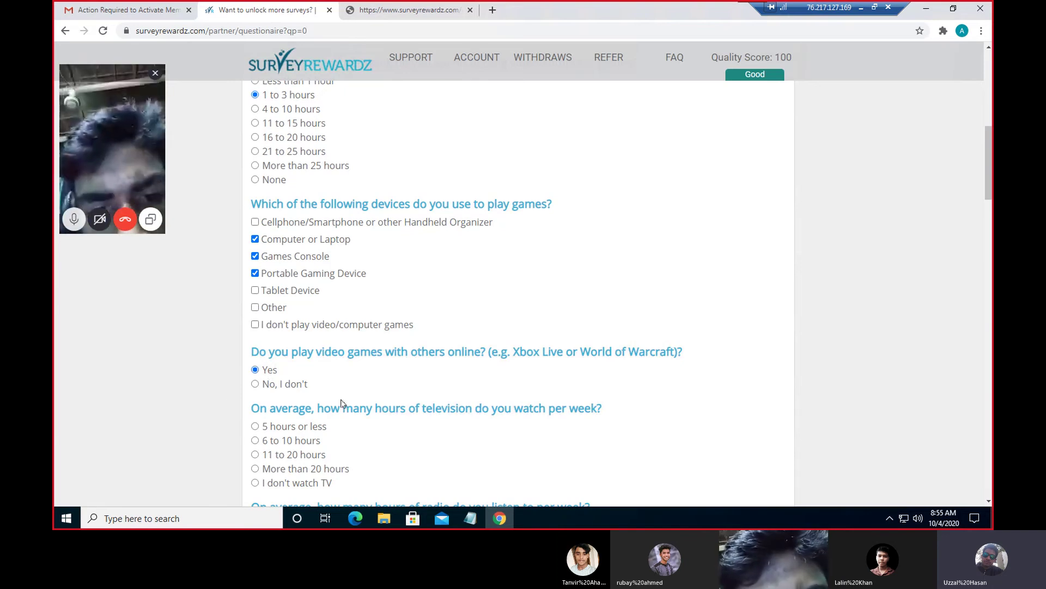
scroll(332, 393, down, 2)
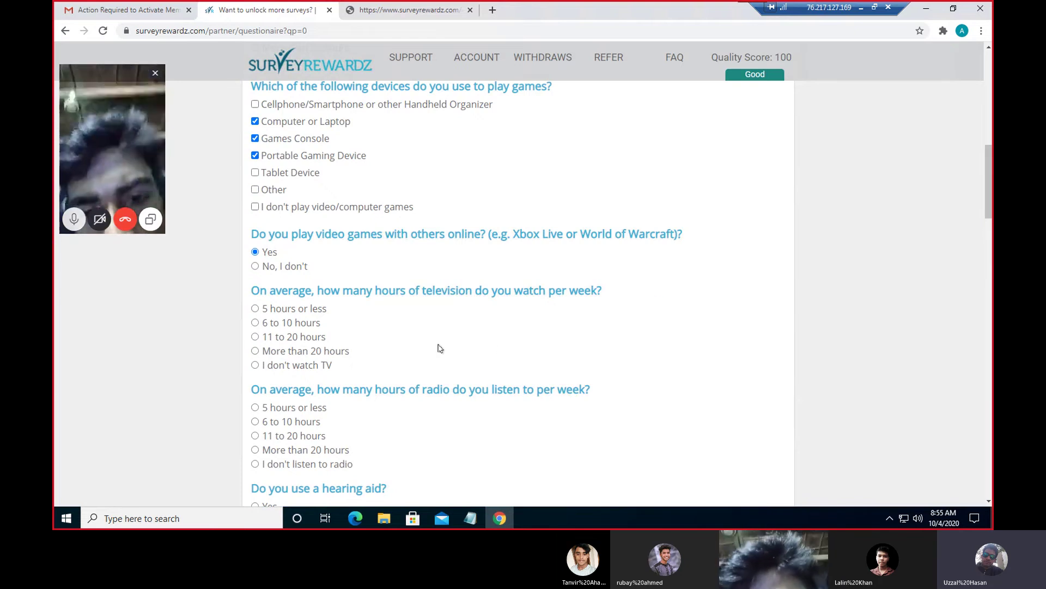
click(255, 323)
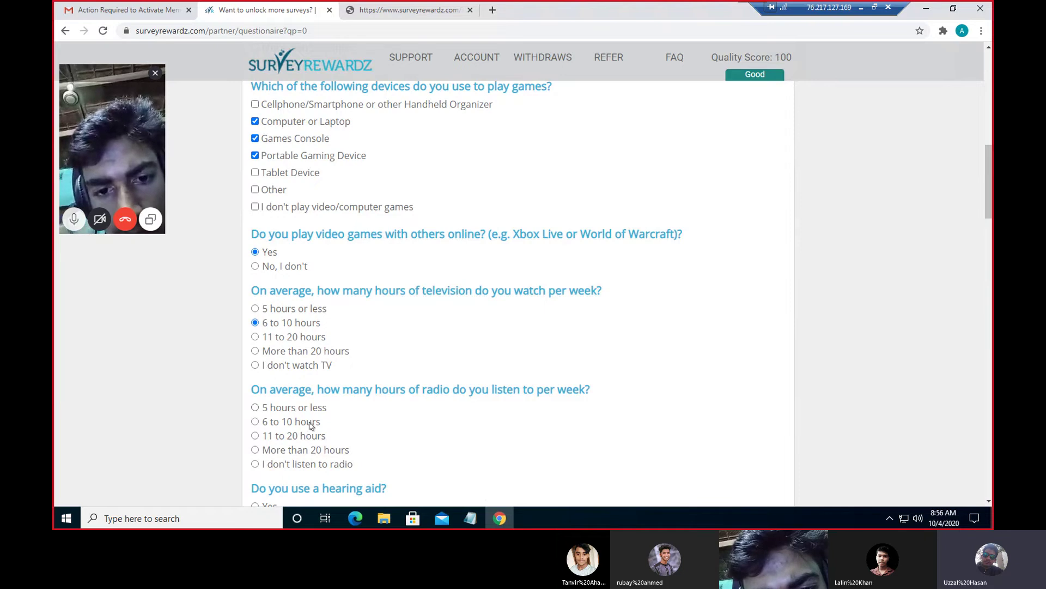
click(294, 407)
scroll(397, 421, down, 1)
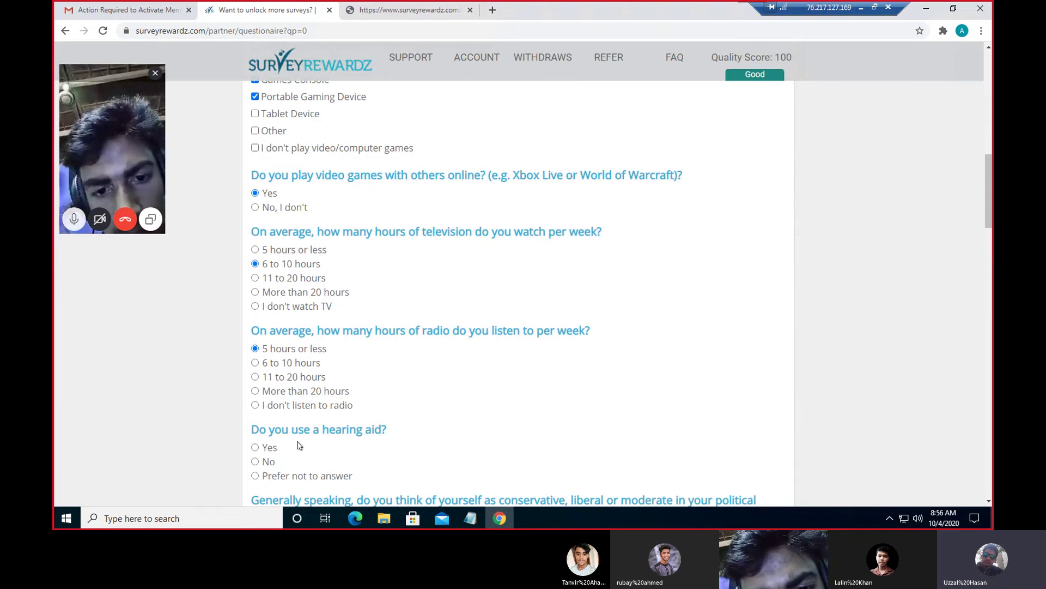
click(256, 462)
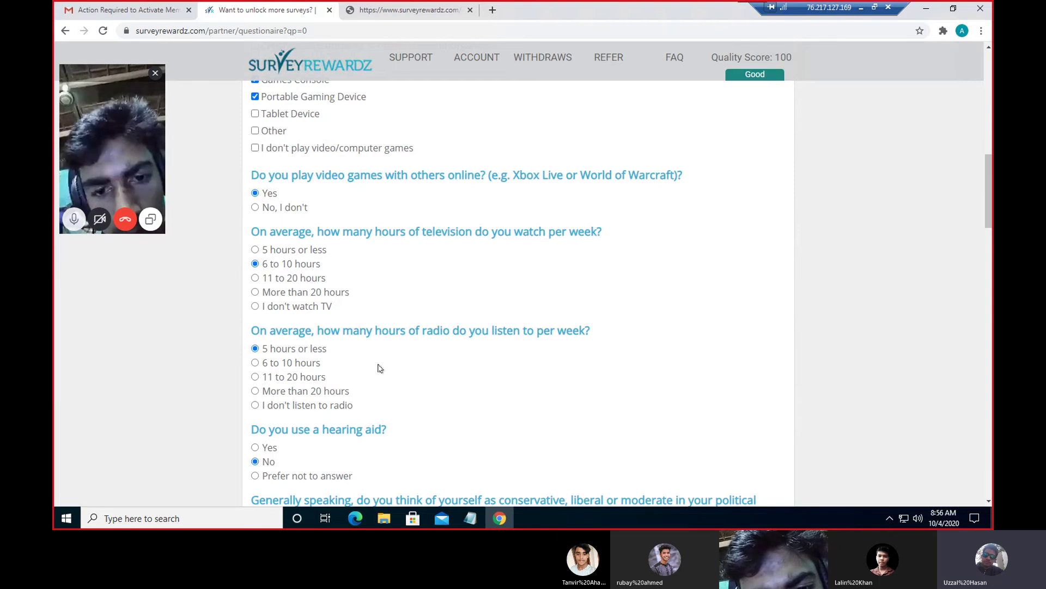
scroll(380, 369, down, 3)
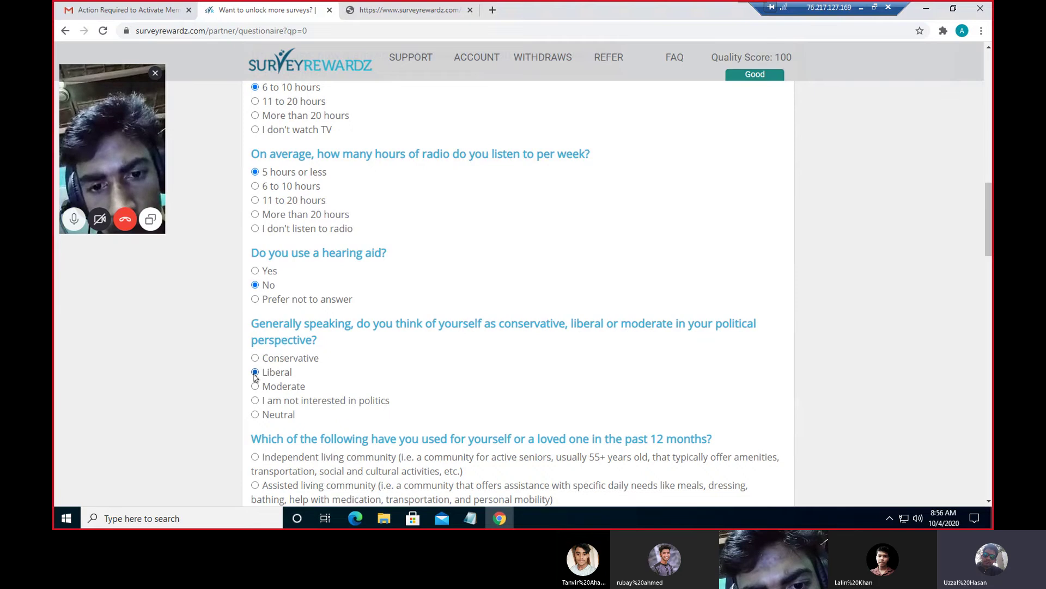
scroll(312, 370, down, 2)
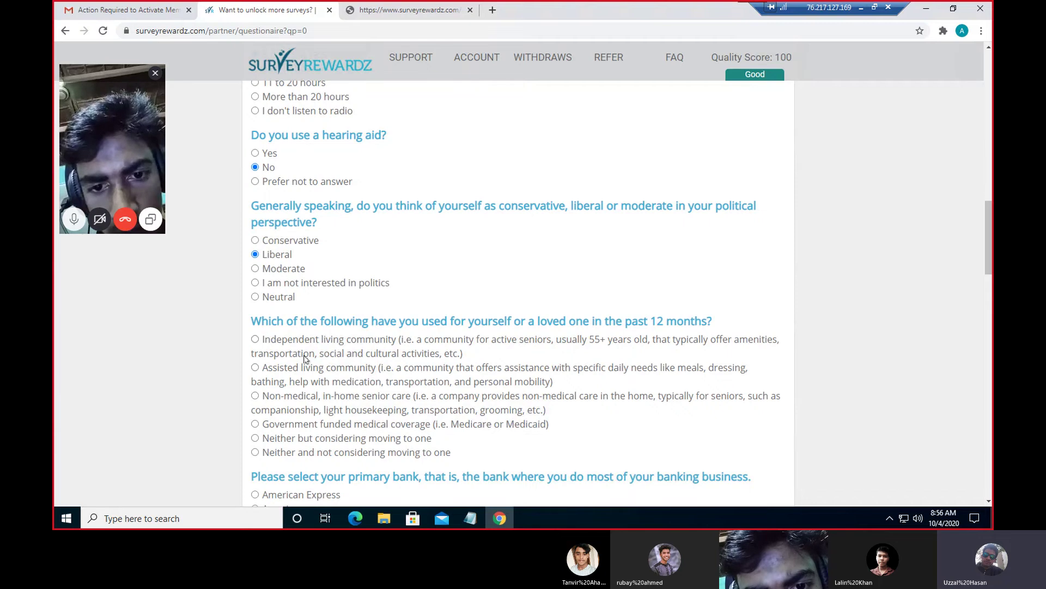
- Mark Independent living community as used and set the primary bank to Bank of America
click(255, 339)
scroll(418, 327, down, 2)
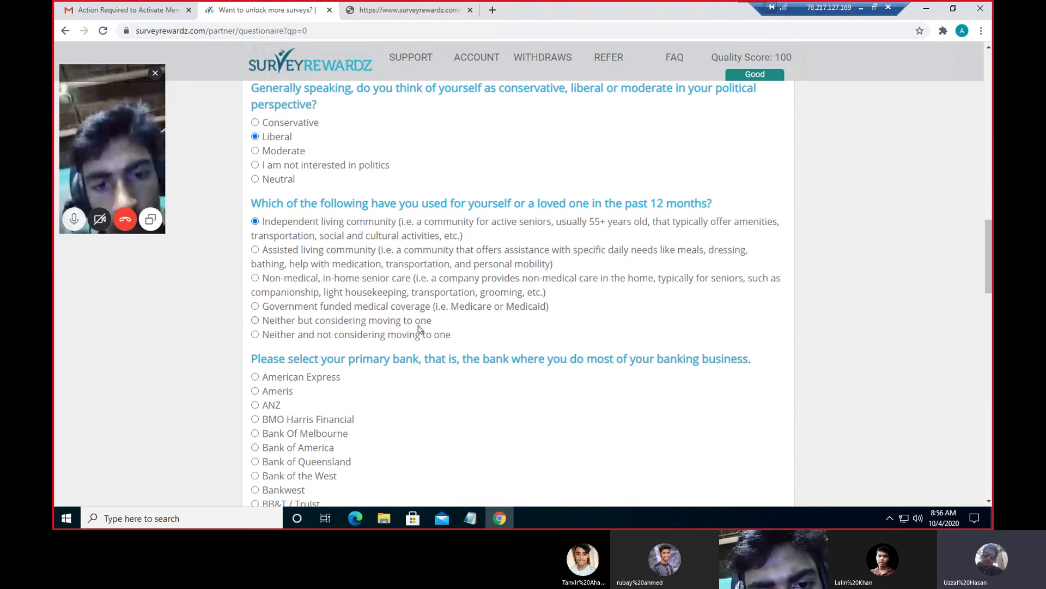
scroll(419, 331, down, 1)
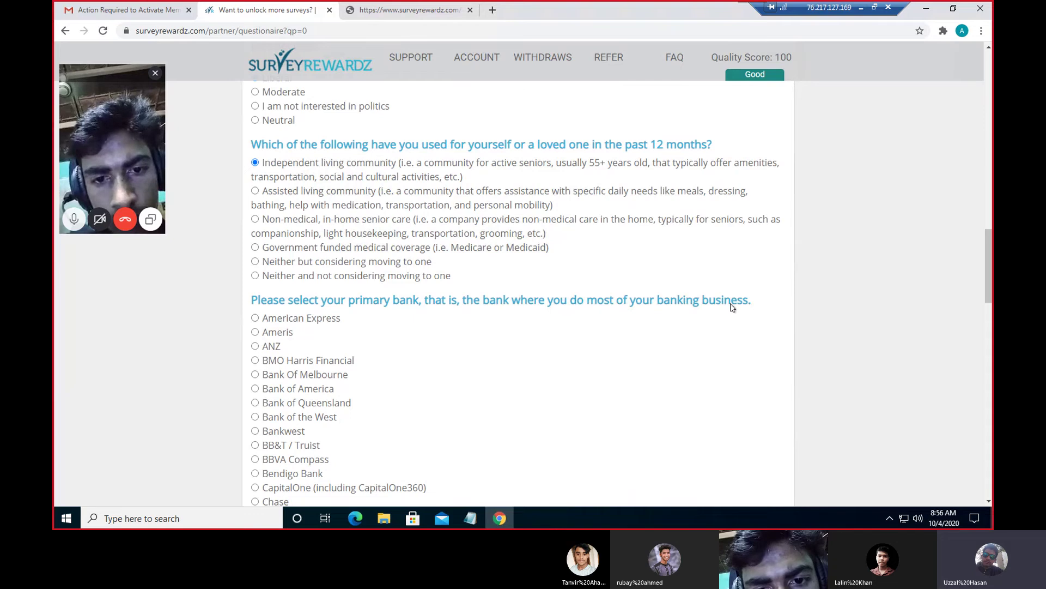
click(255, 320)
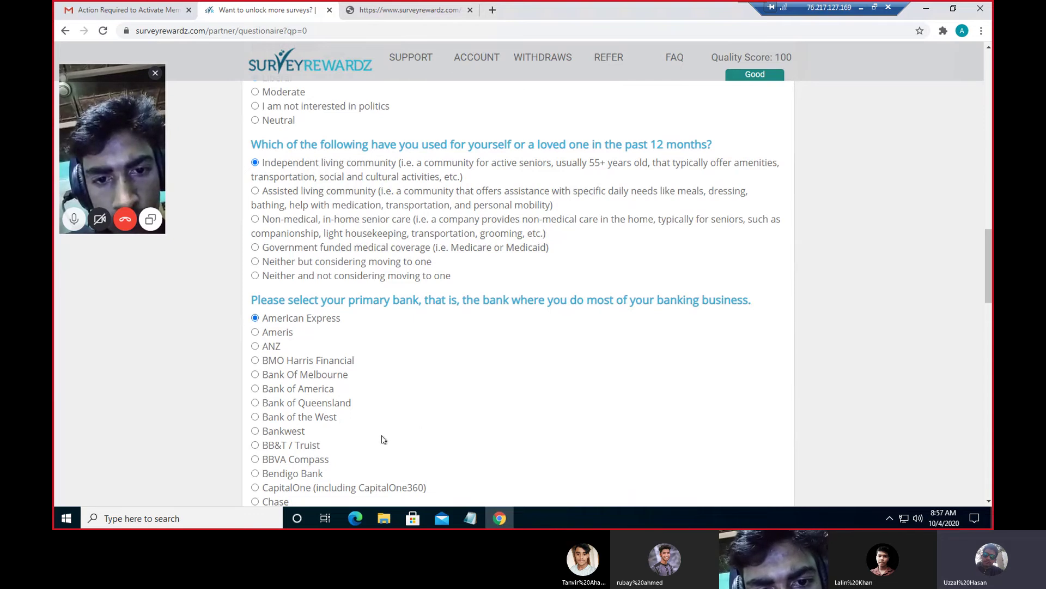
click(255, 388)
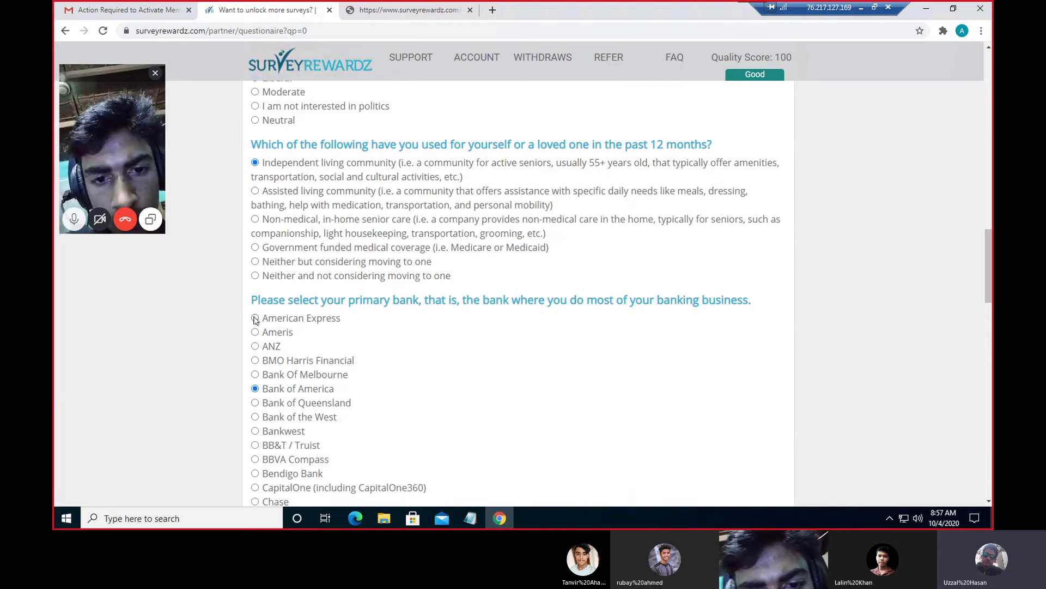
scroll(268, 371, down, 1)
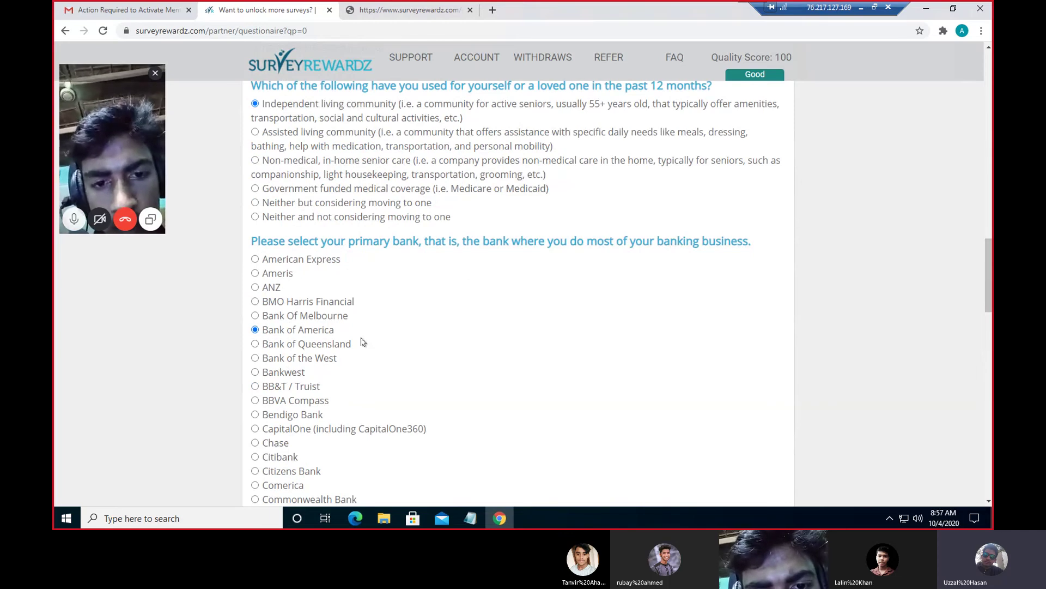
scroll(363, 342, down, 1)
scroll(363, 342, down, 1)
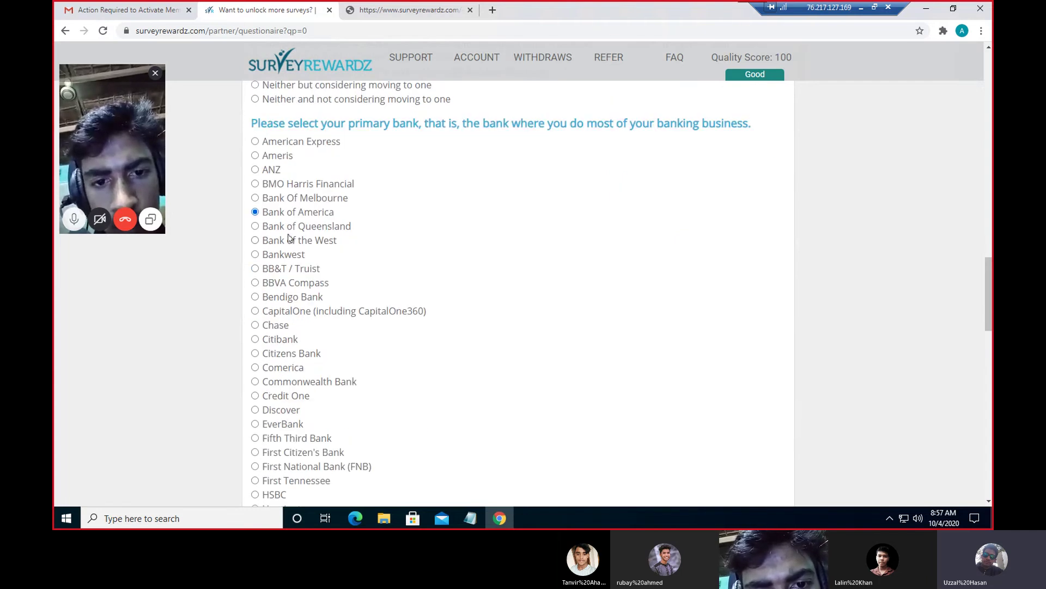
scroll(405, 269, down, 5)
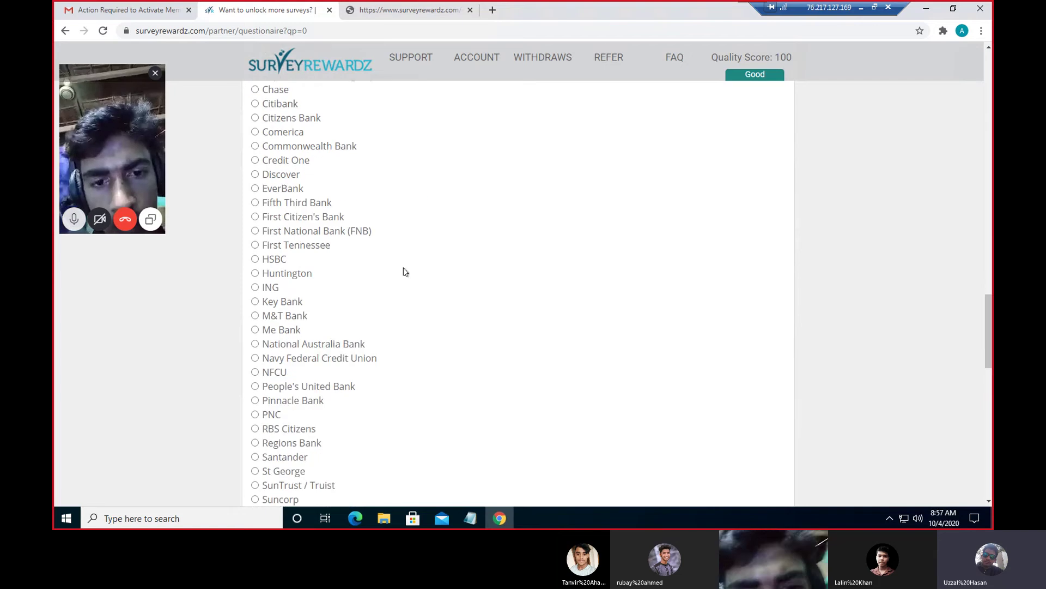
scroll(404, 269, down, 6)
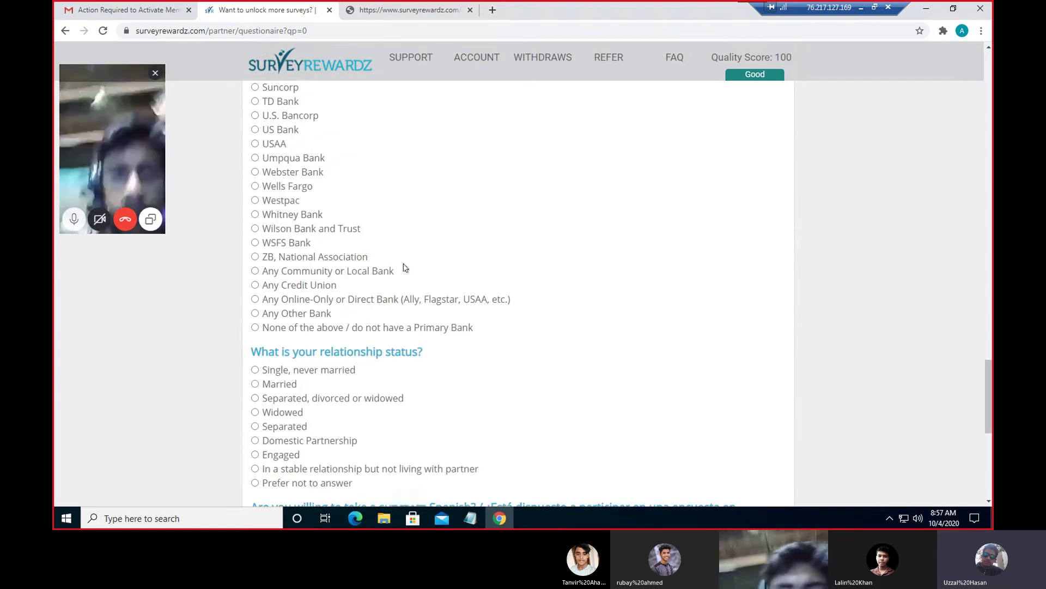
scroll(404, 267, down, 7)
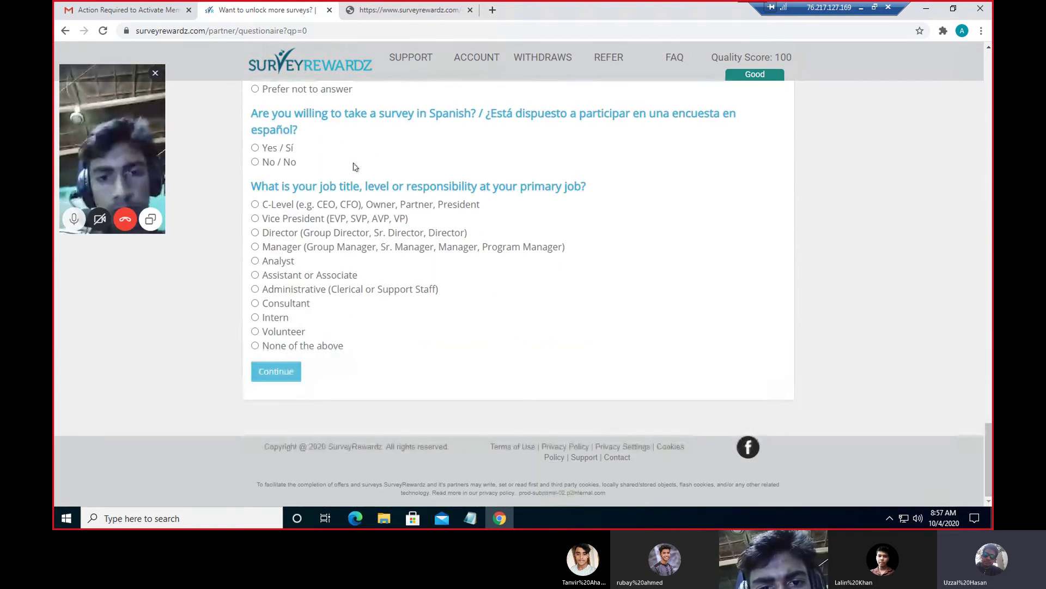
scroll(436, 225, up, 3)
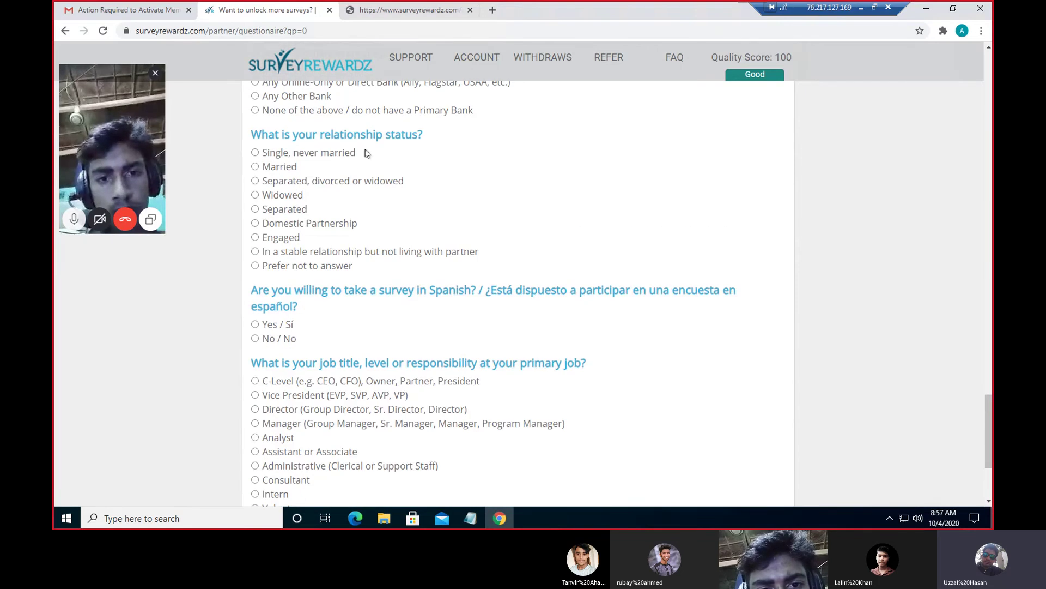
- Set relationship status to Married and scroll to the bottom of the page
click(280, 167)
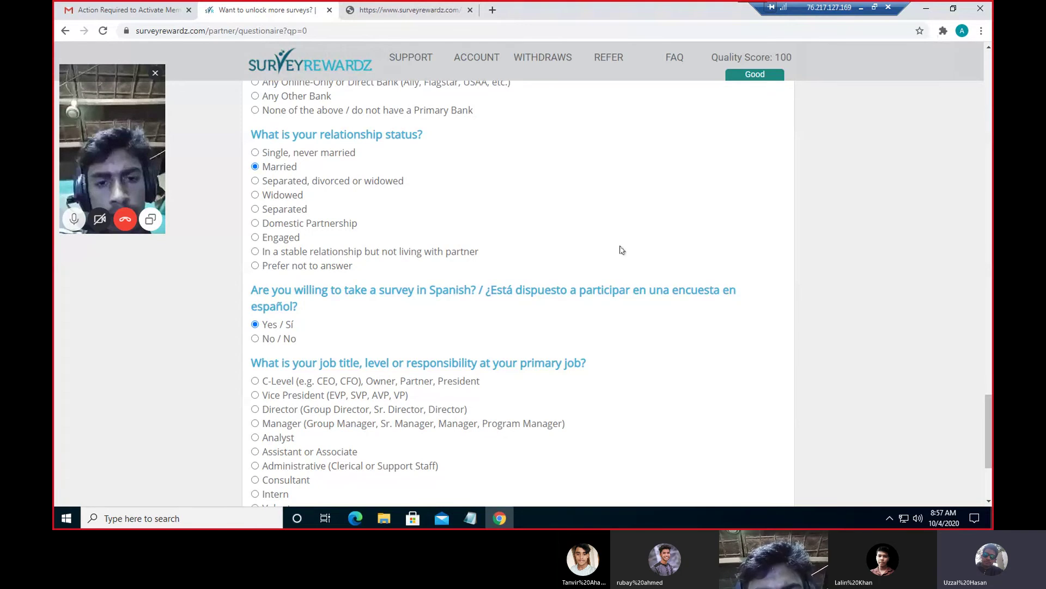
scroll(621, 250, down, 3)
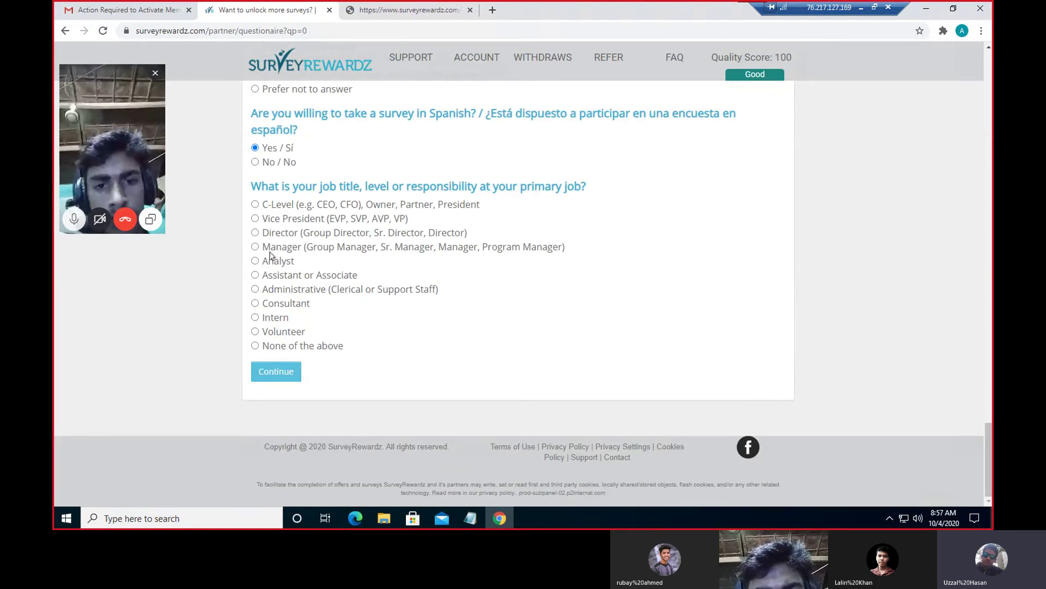
- Submit the profile page and pick Banking as the company's industry
click(284, 380)
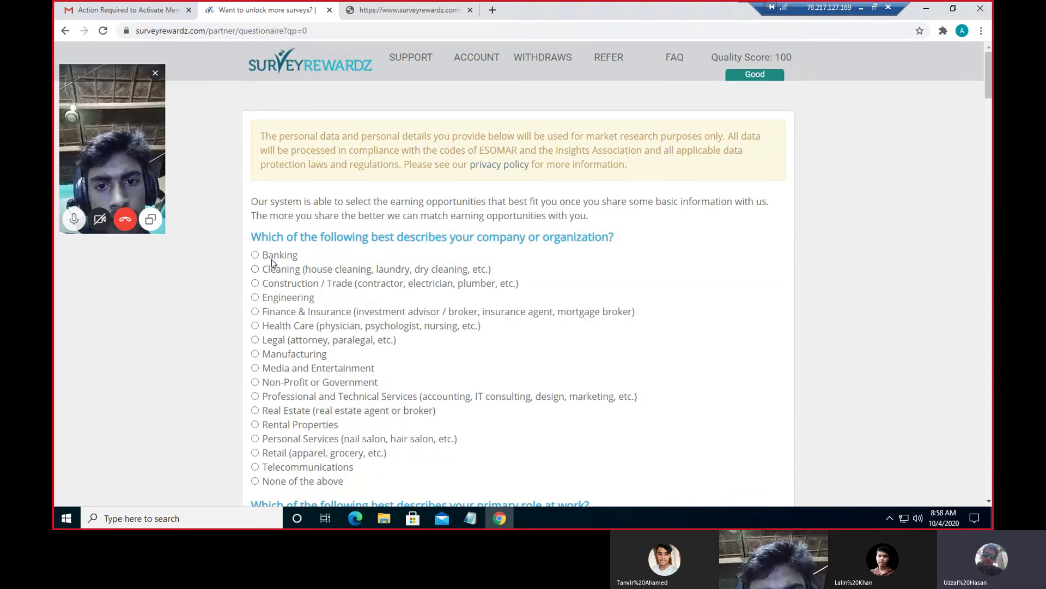
click(254, 257)
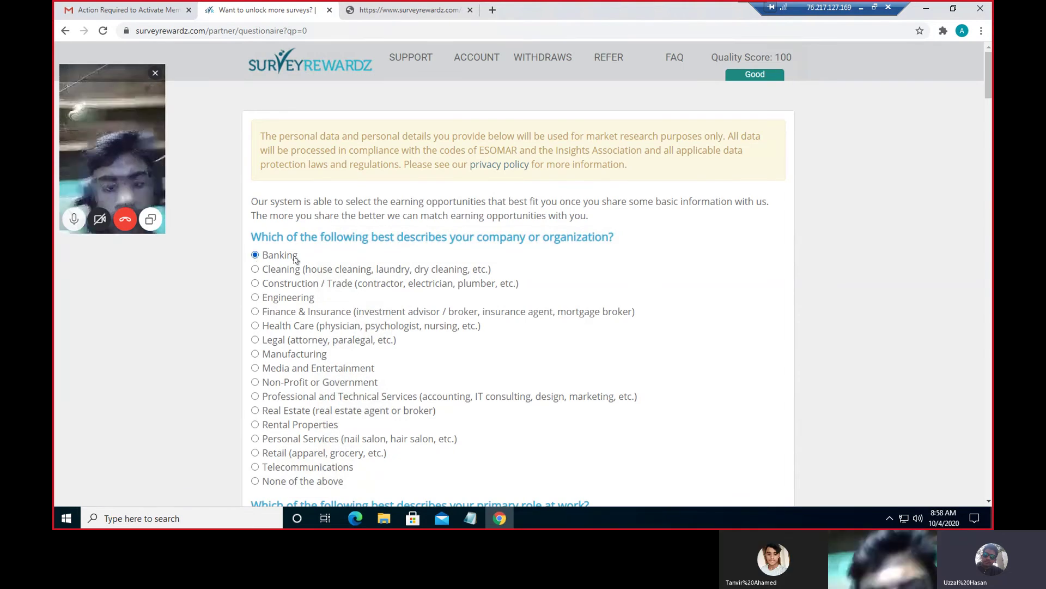
scroll(500, 334, down, 2)
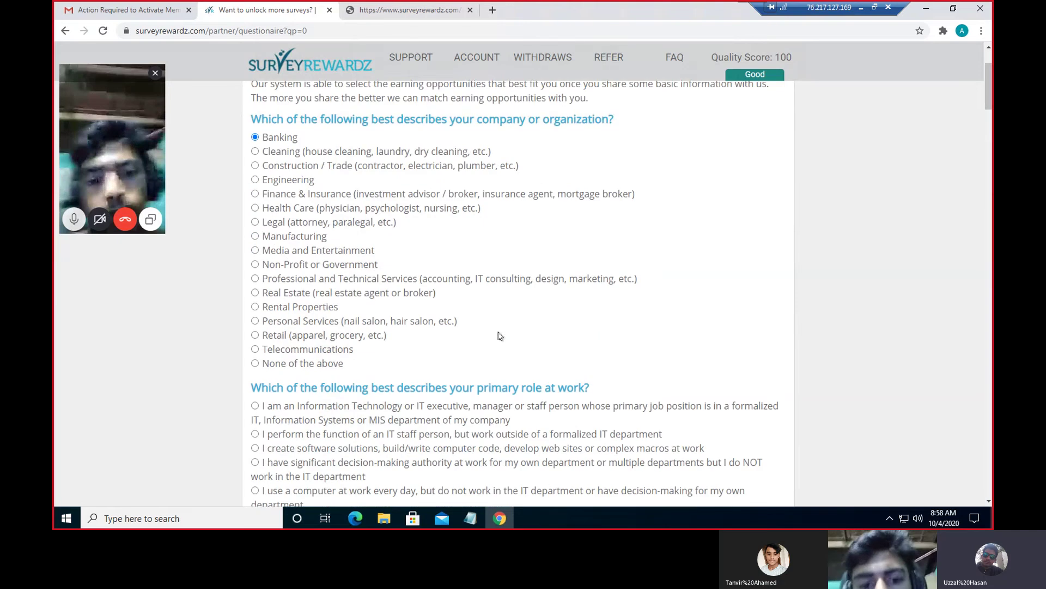
scroll(311, 365, down, 1)
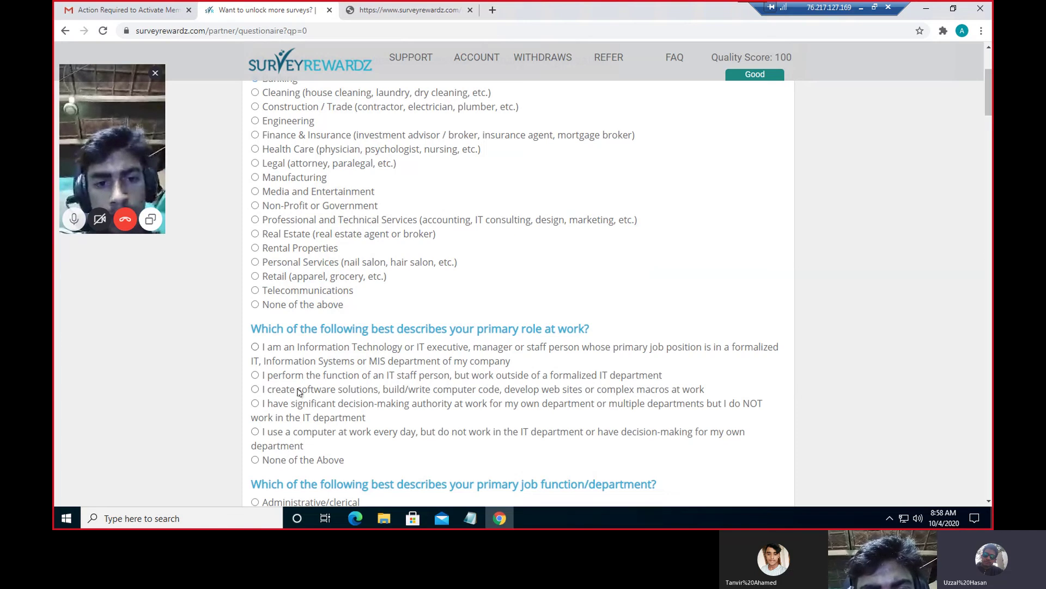
- Answer None of the Above for the work role and scroll through the job-function list
click(254, 459)
scroll(390, 422, down, 4)
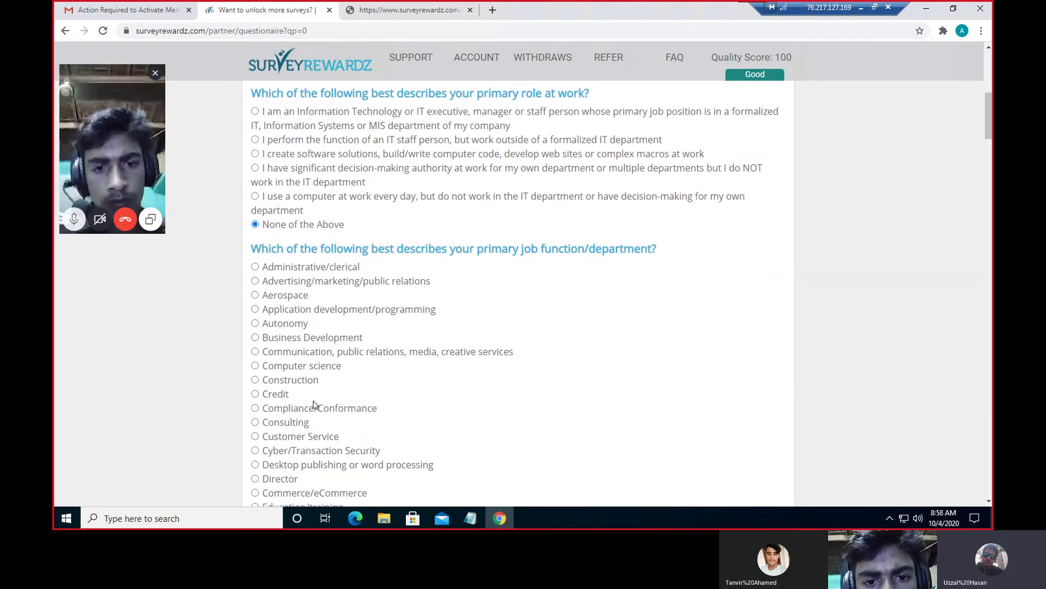
scroll(313, 406, down, 1)
scroll(313, 404, down, 1)
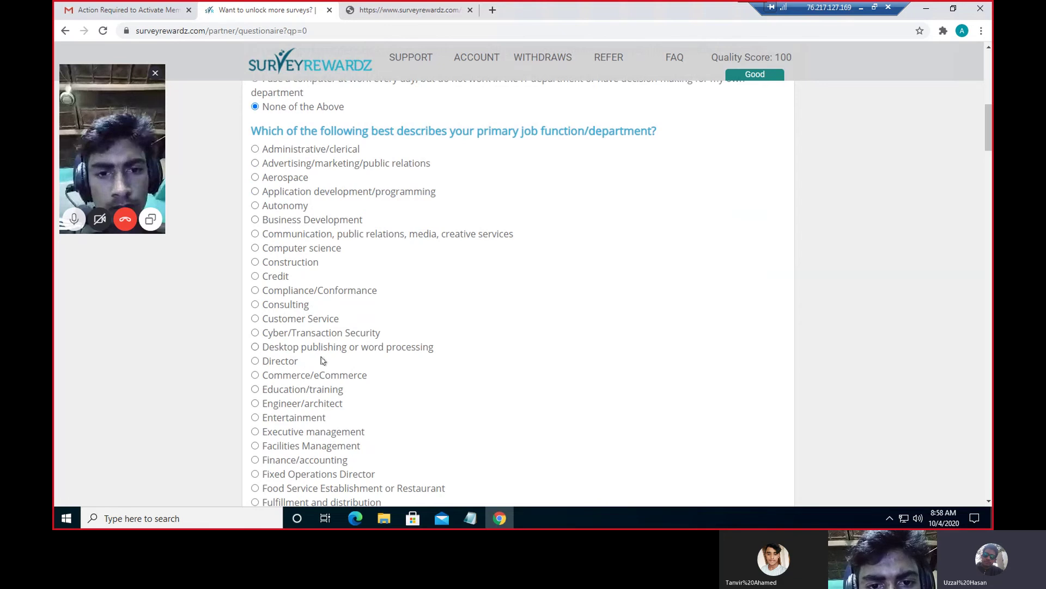
scroll(323, 359, down, 1)
scroll(323, 360, down, 2)
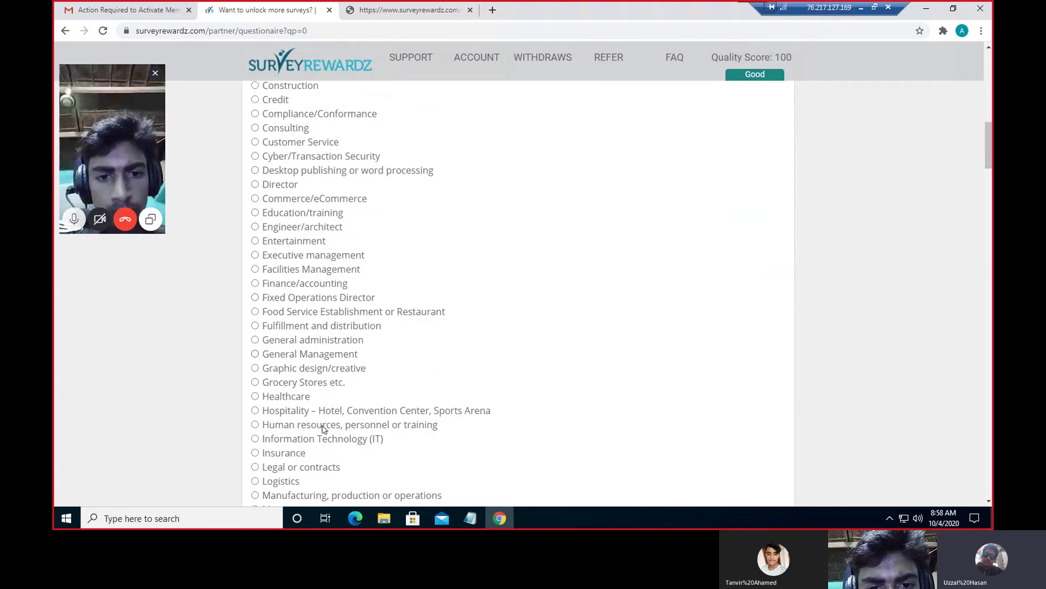
scroll(358, 423, down, 1)
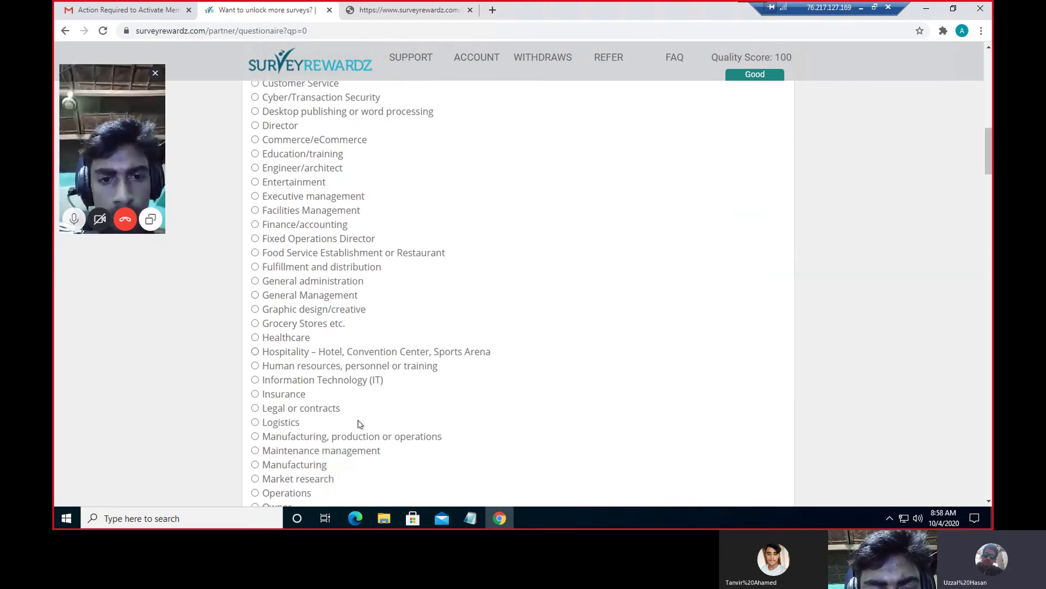
scroll(359, 423, down, 3)
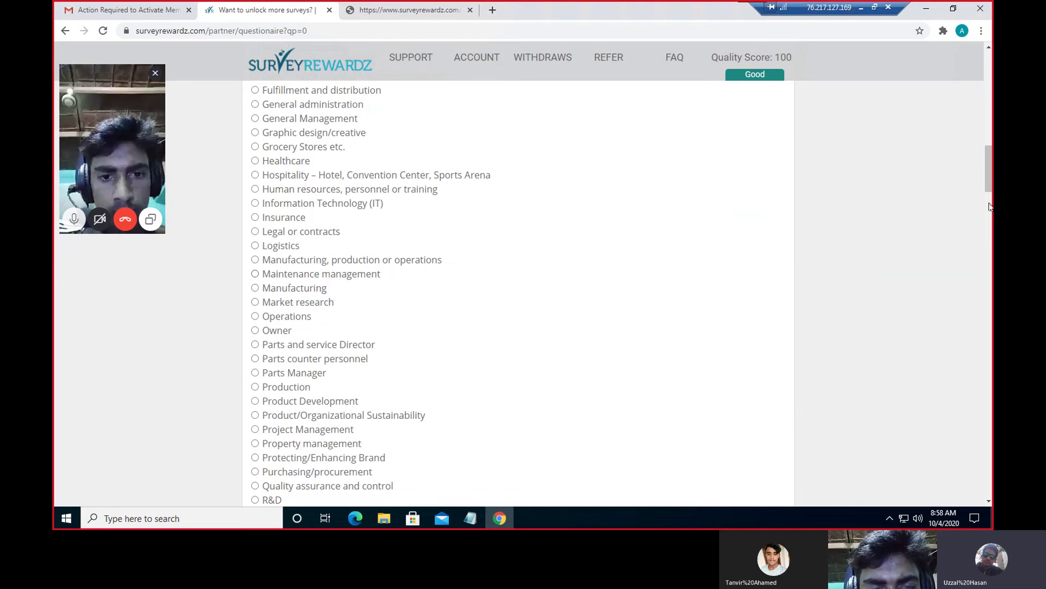
scroll(864, 12, down, 8)
- Minimize the Skype call window and restore the full-screen remote survey session
click(862, 7)
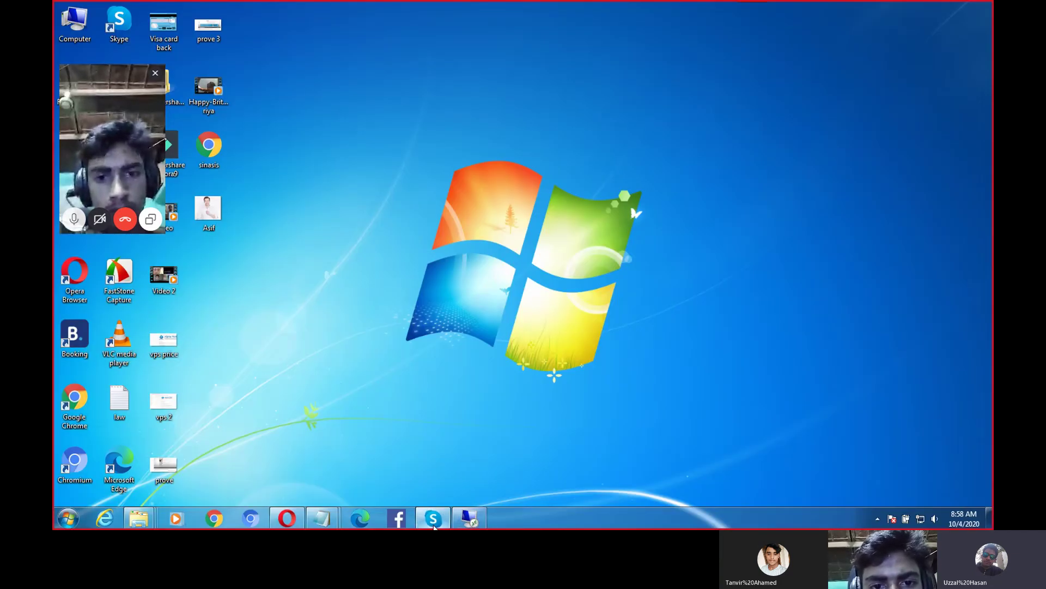
click(433, 520)
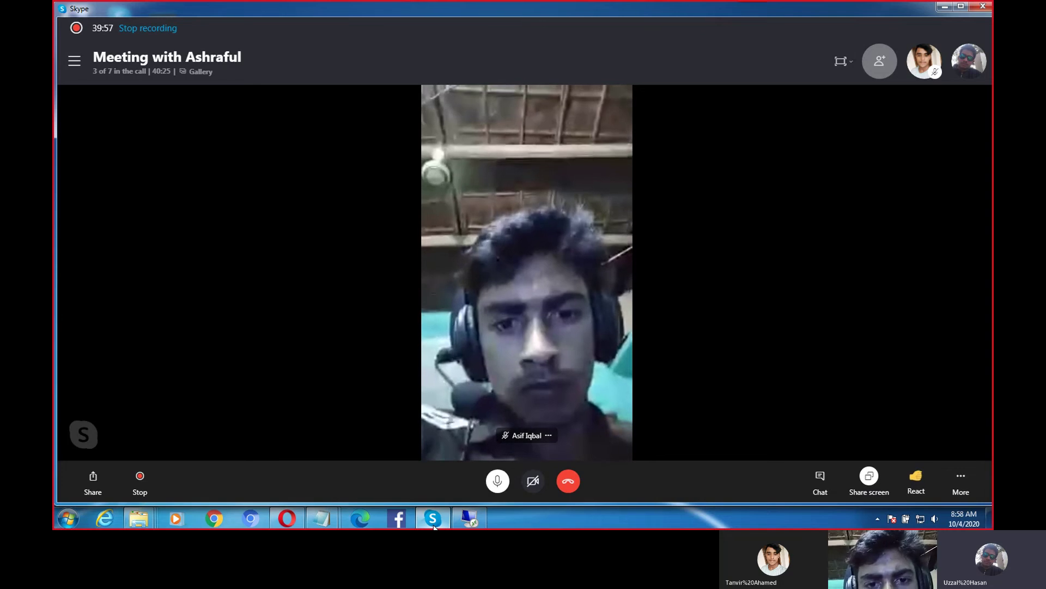
click(433, 520)
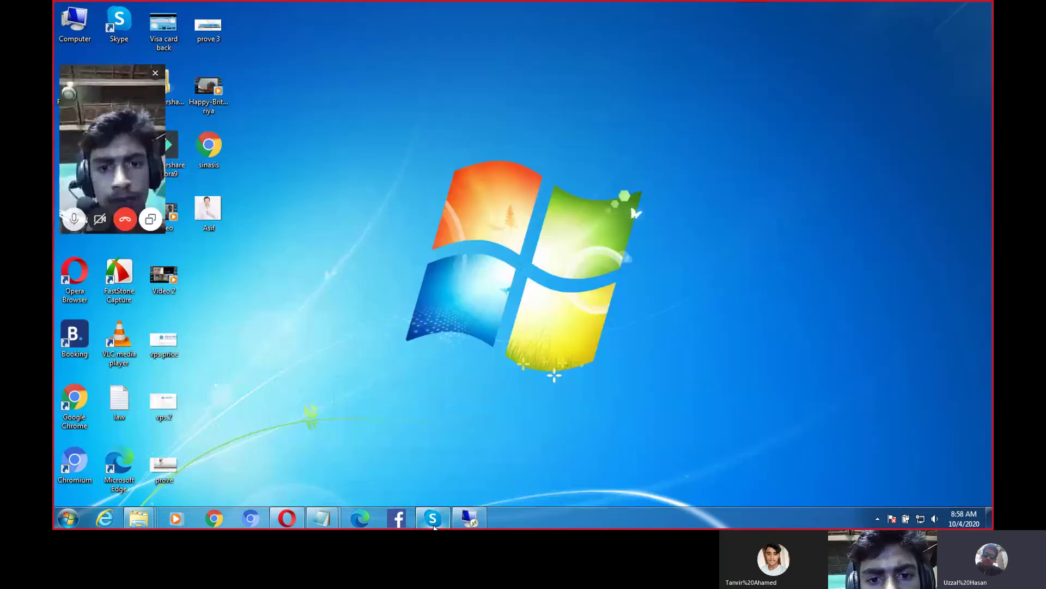
click(469, 518)
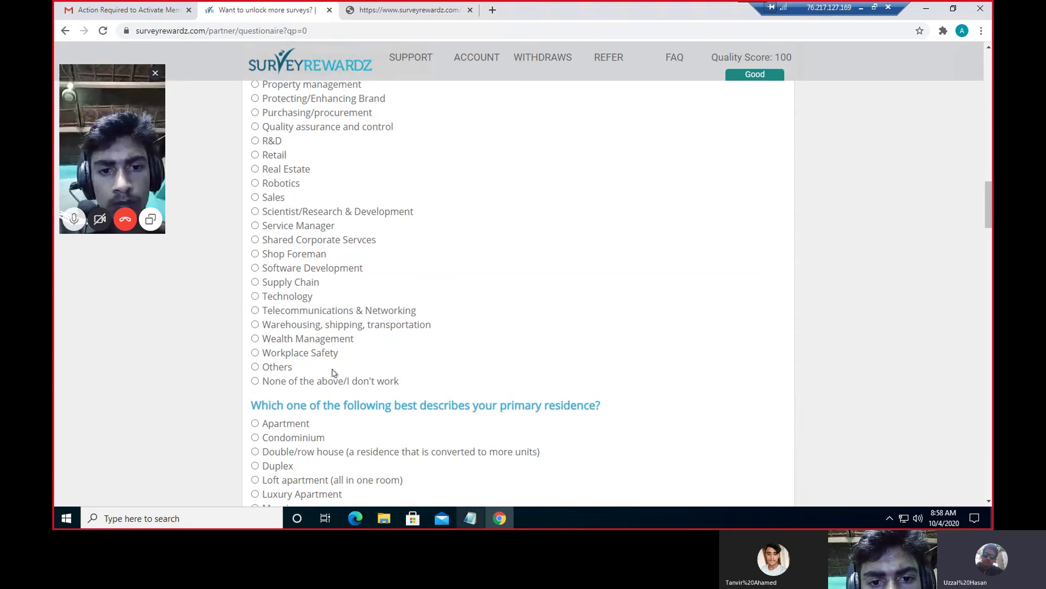
- Choose Apartment as the primary residence, then scroll down to the motorbike-manufacturer question
scroll(334, 372, up, 1)
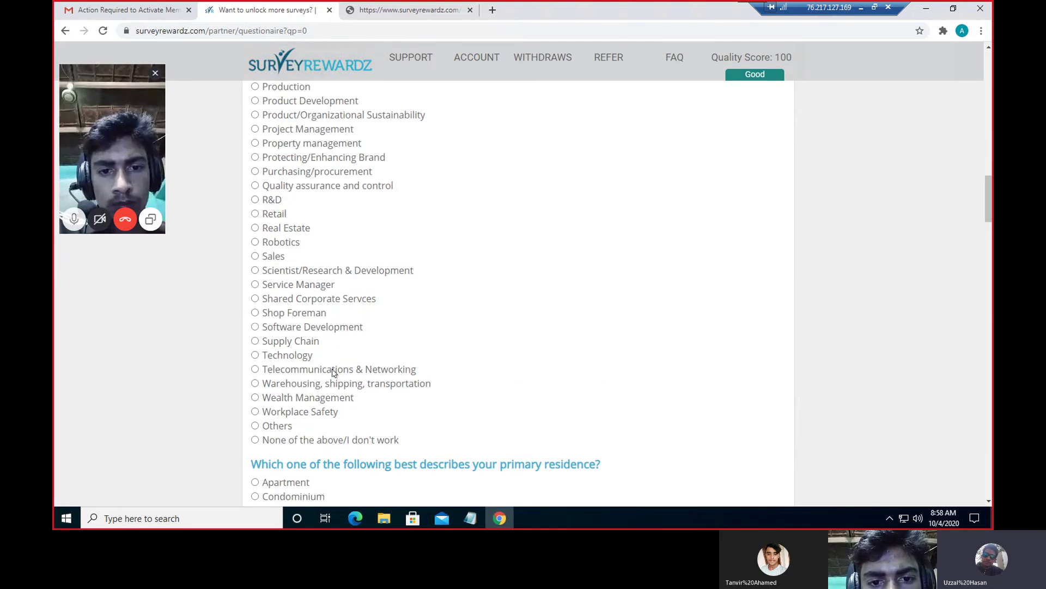
scroll(334, 372, up, 1)
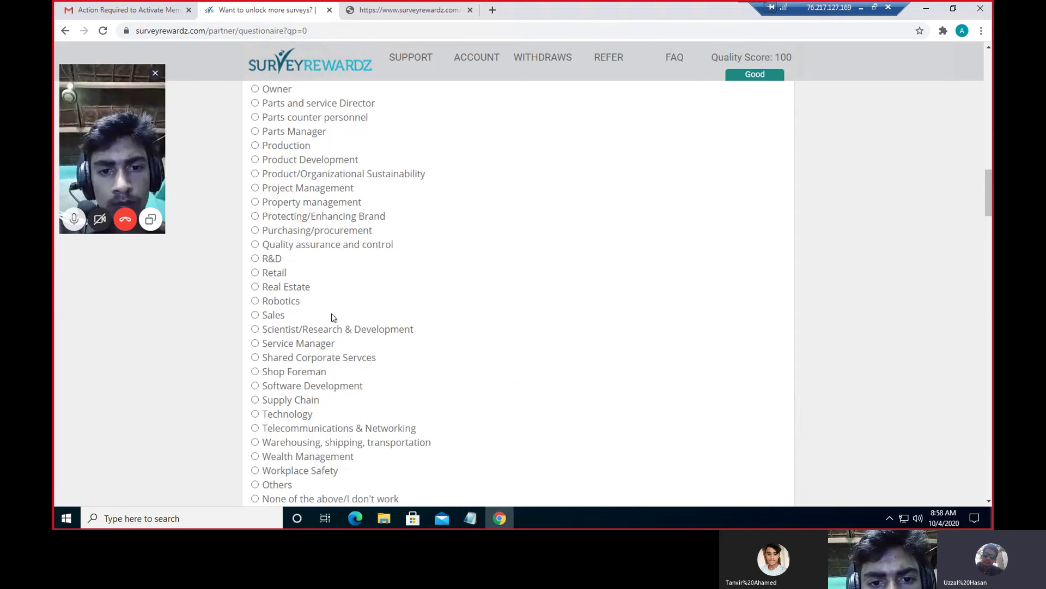
scroll(330, 208, up, 4)
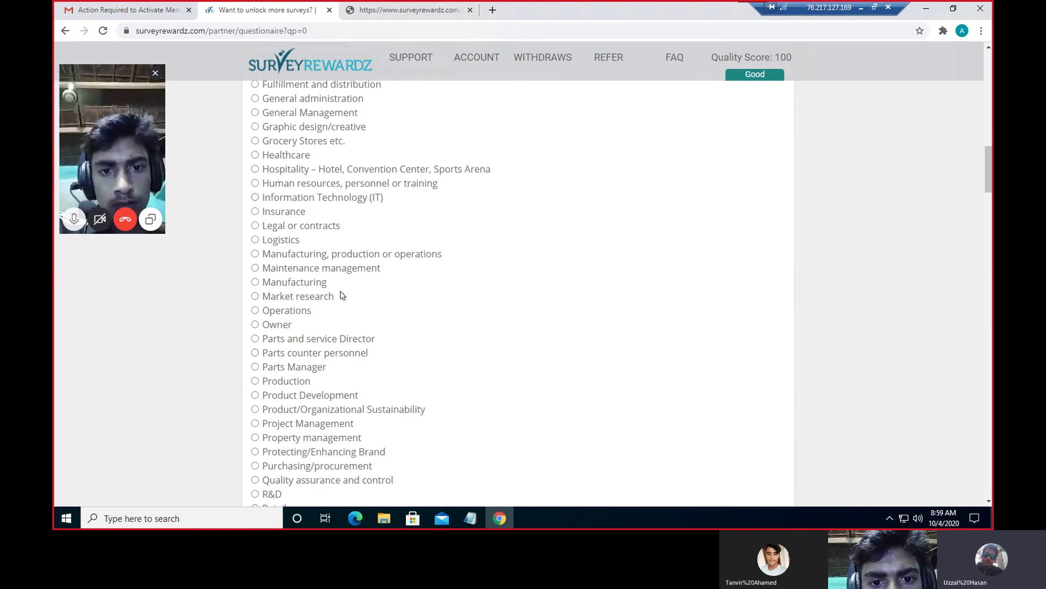
scroll(322, 343, up, 2)
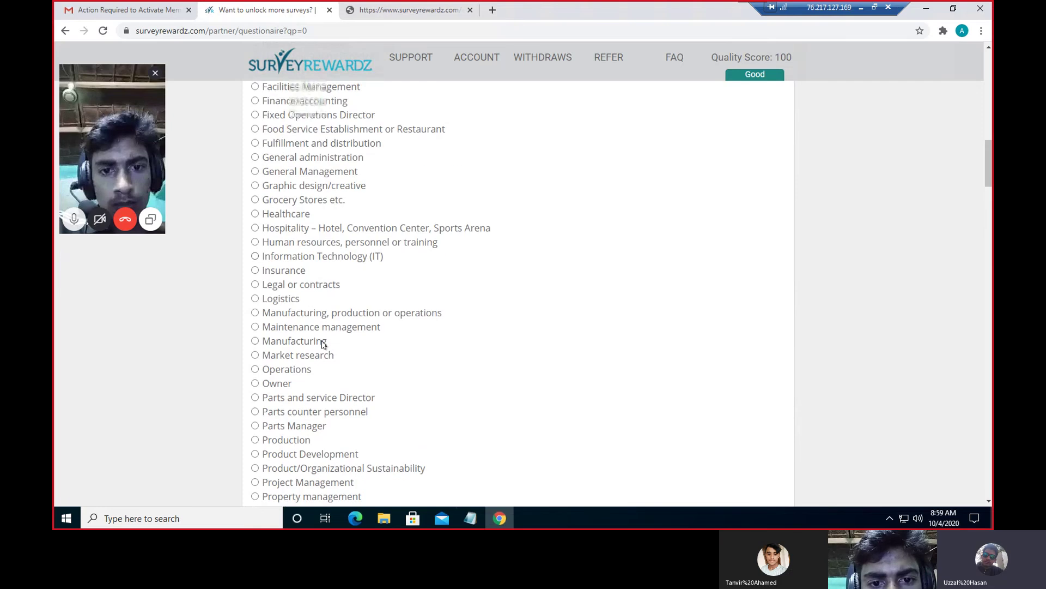
scroll(323, 346, down, 6)
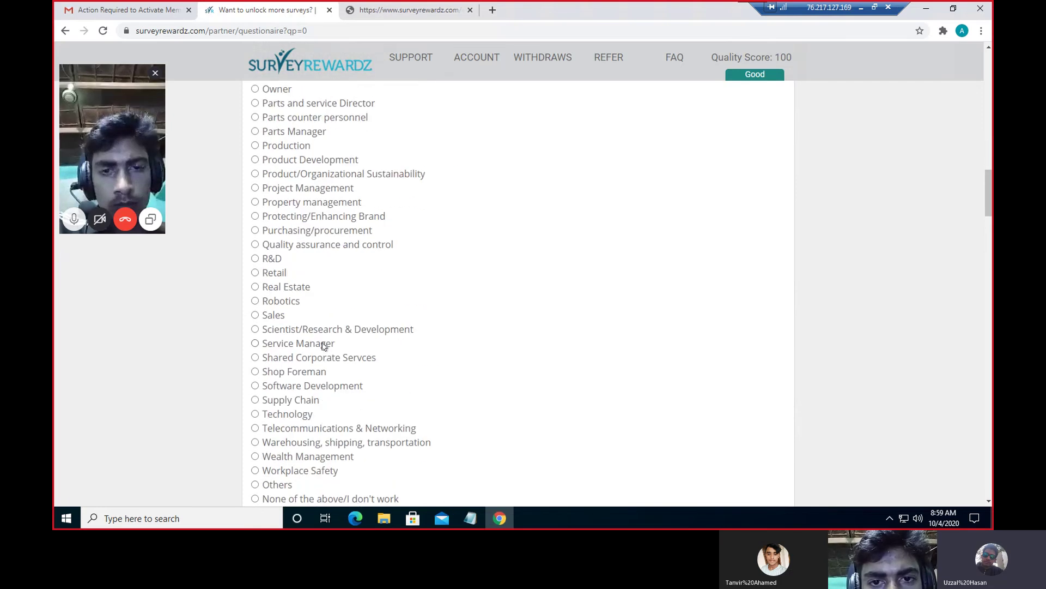
scroll(323, 346, down, 1)
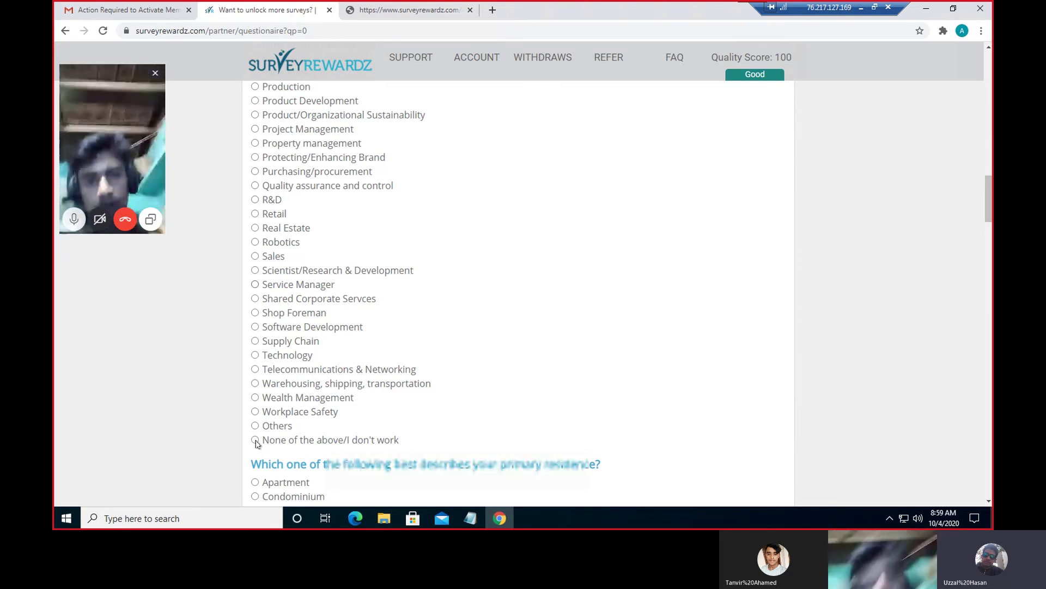
scroll(252, 444, down, 2)
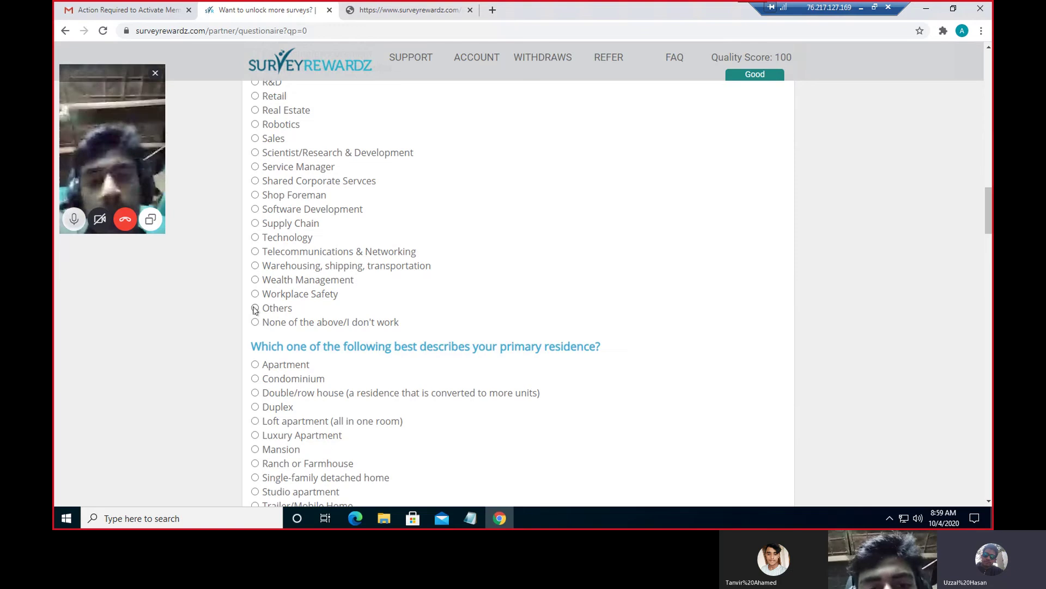
scroll(374, 374, down, 1)
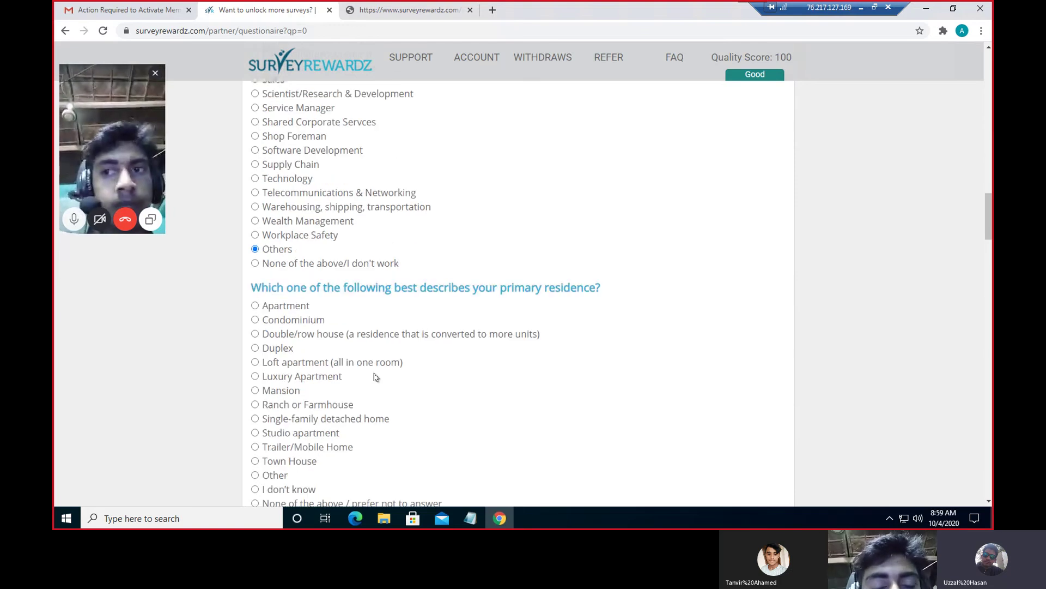
click(255, 306)
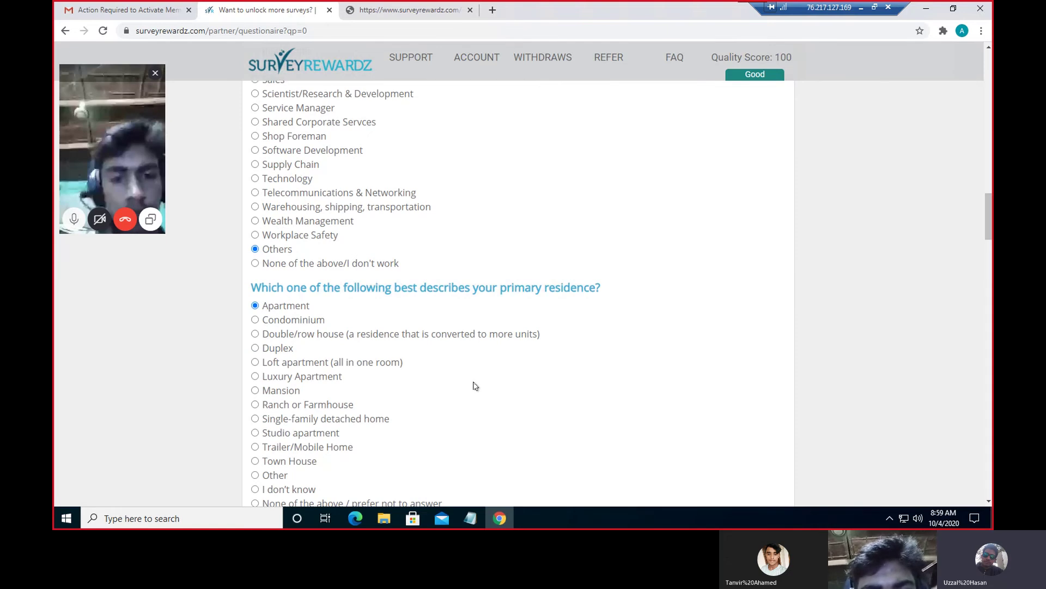
scroll(993, 236, down, 3)
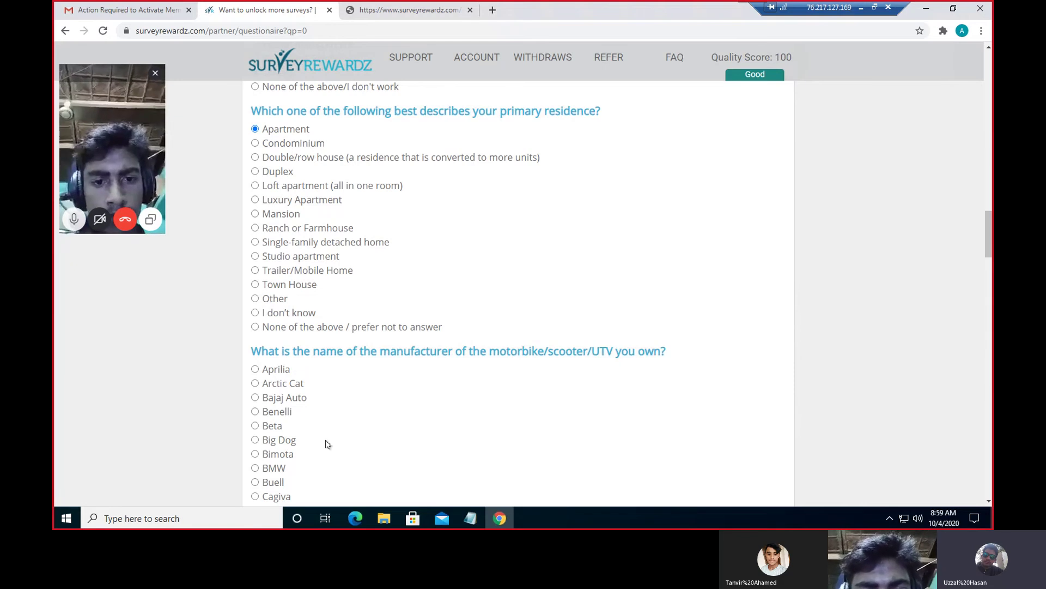
scroll(612, 355, down, 1)
scroll(336, 388, down, 1)
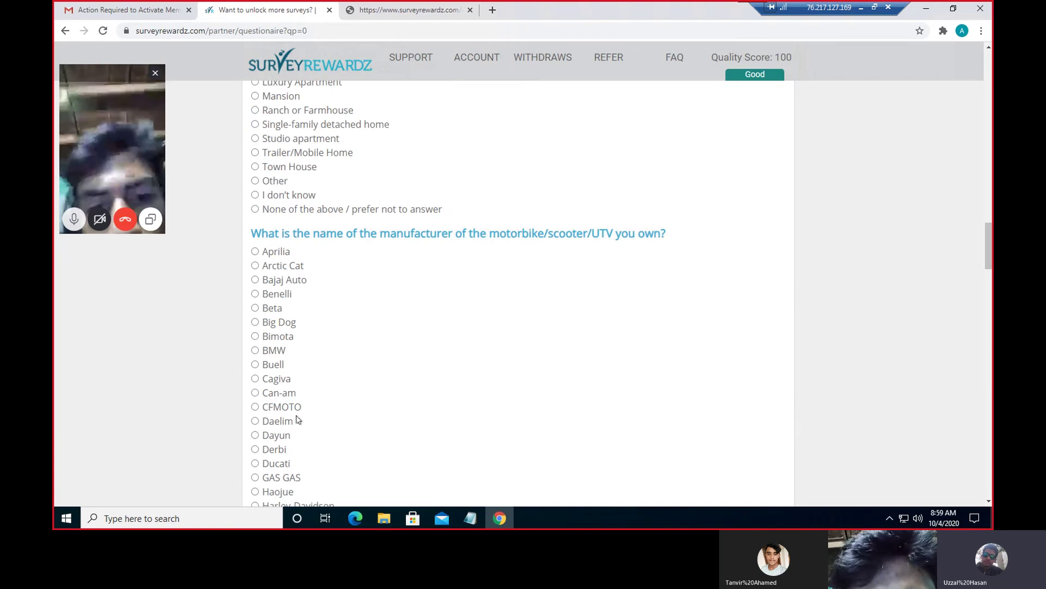
- Look through the manufacturer list and select BMW as the motorbike/scooter/UTV brand
scroll(294, 376, down, 1)
scroll(295, 376, down, 1)
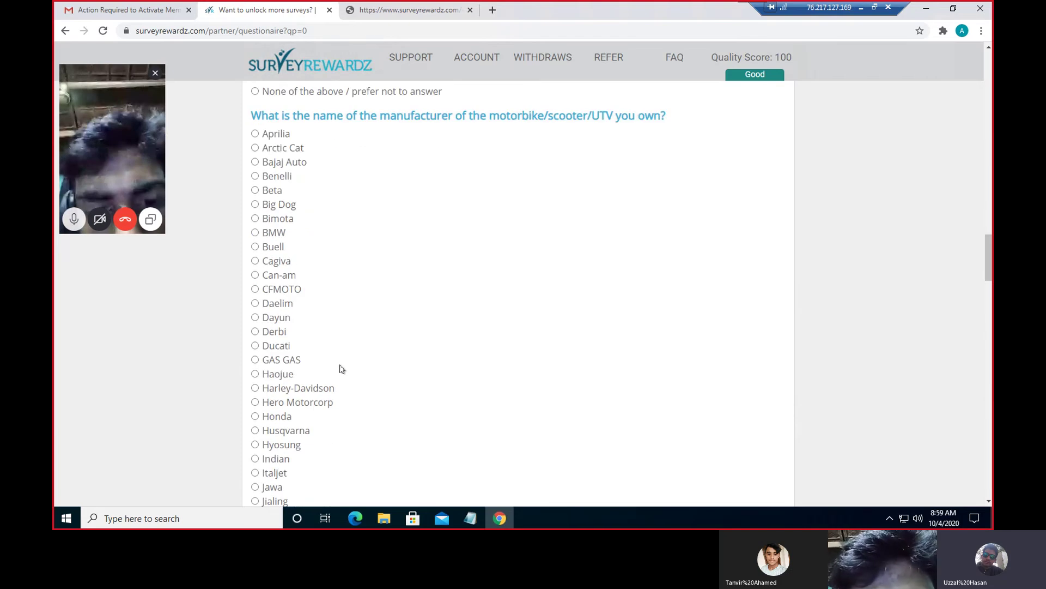
scroll(342, 369, down, 2)
scroll(342, 368, down, 1)
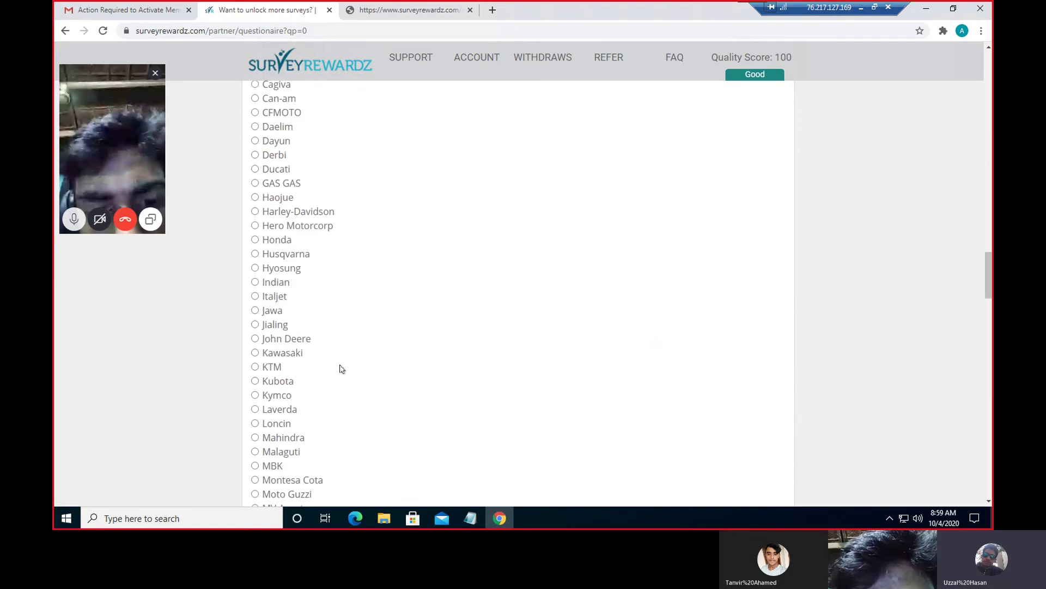
scroll(342, 369, down, 1)
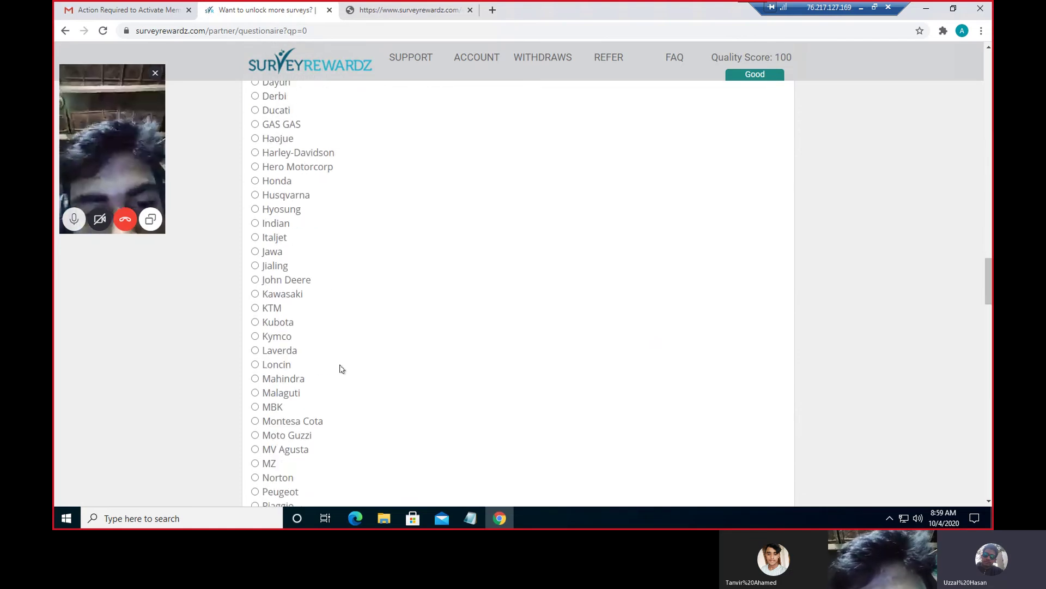
scroll(342, 369, down, 1)
scroll(342, 369, down, 2)
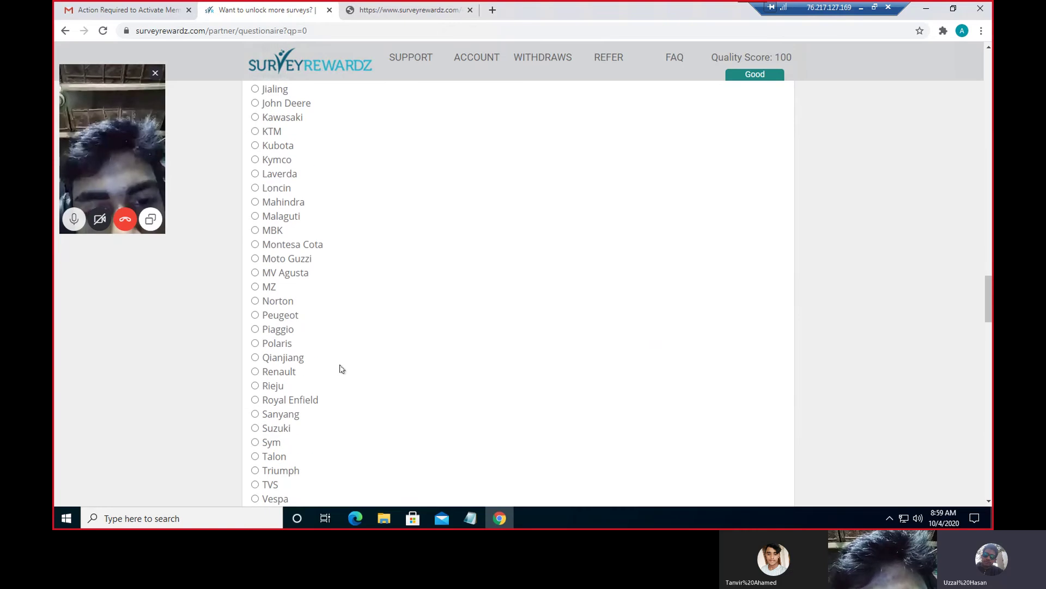
scroll(341, 369, down, 1)
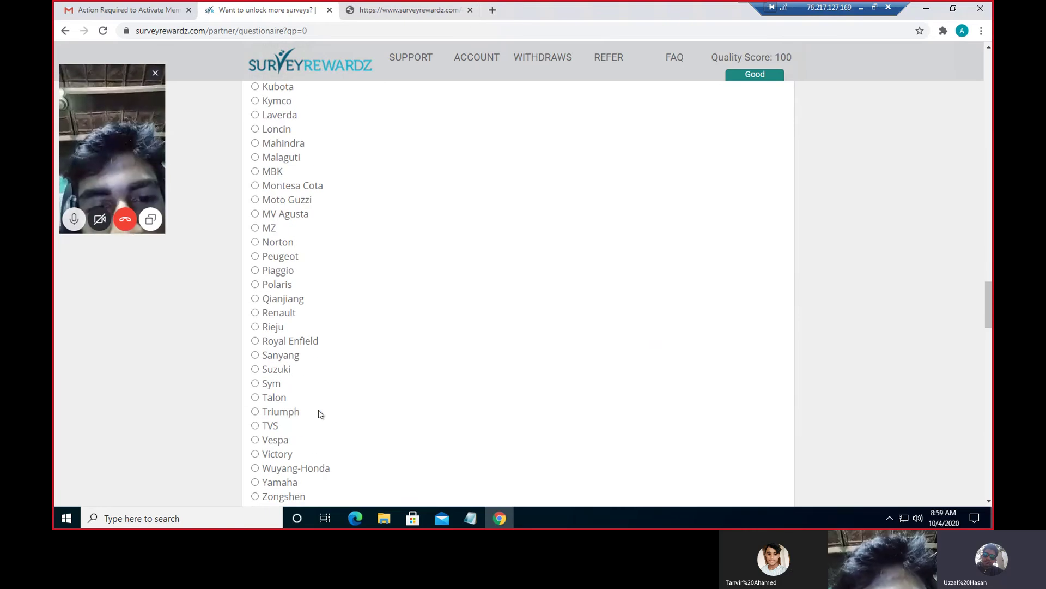
scroll(287, 445, down, 1)
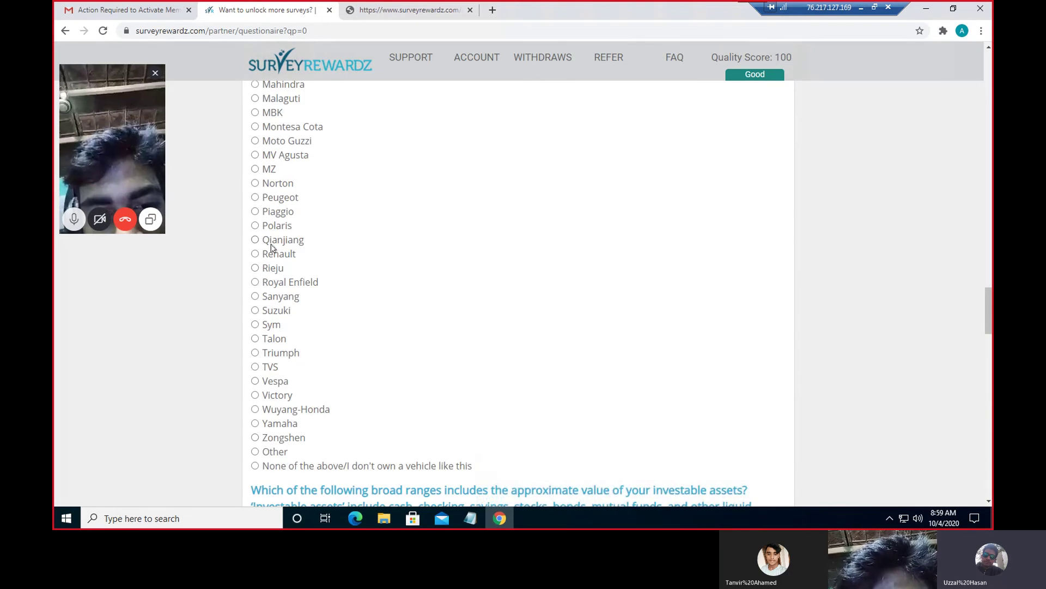
scroll(272, 247, up, 3)
scroll(272, 247, up, 2)
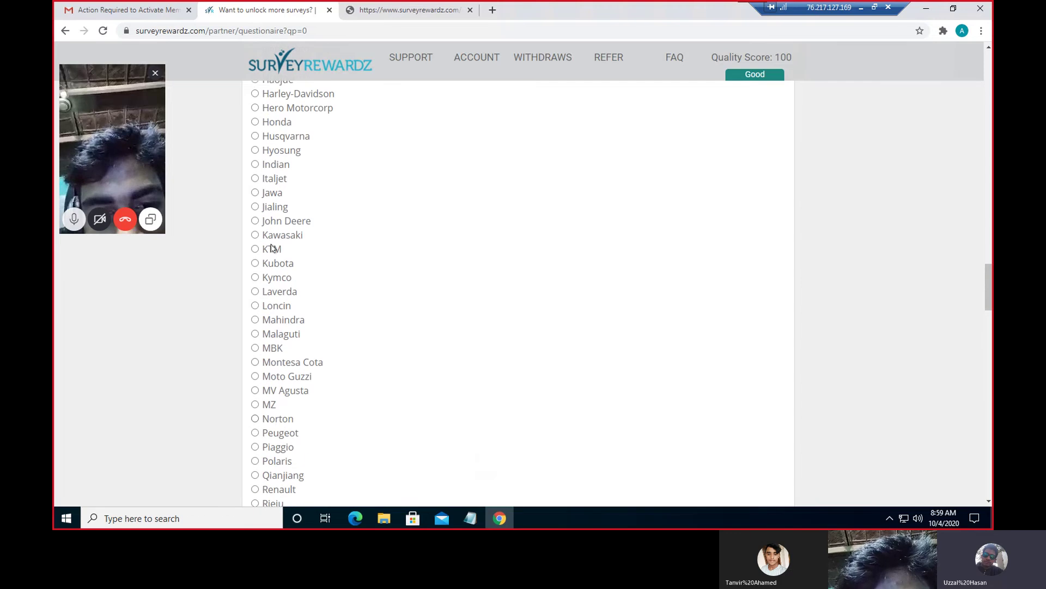
scroll(272, 248, up, 1)
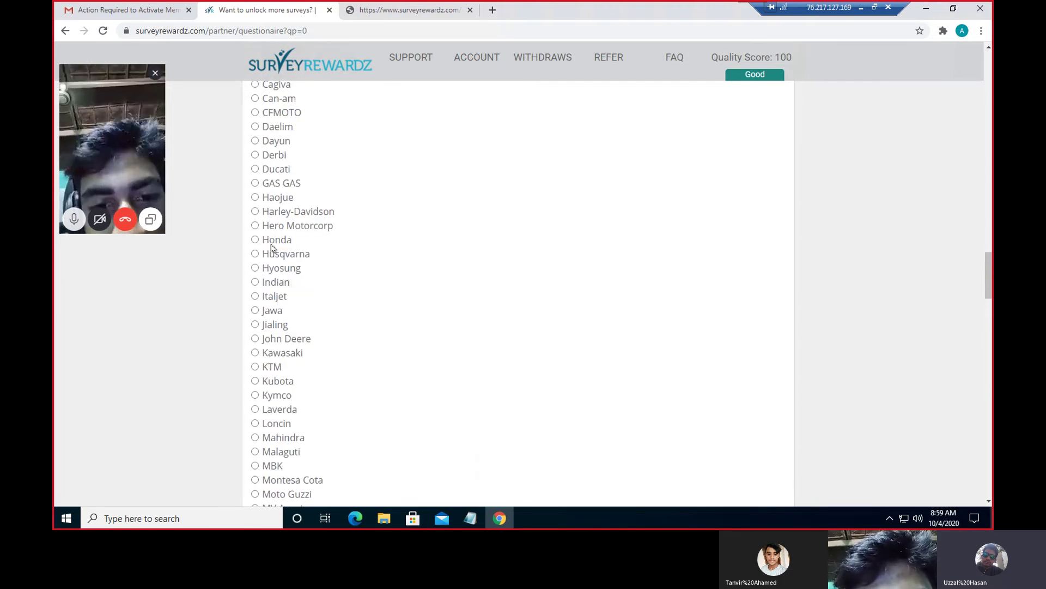
scroll(272, 247, up, 1)
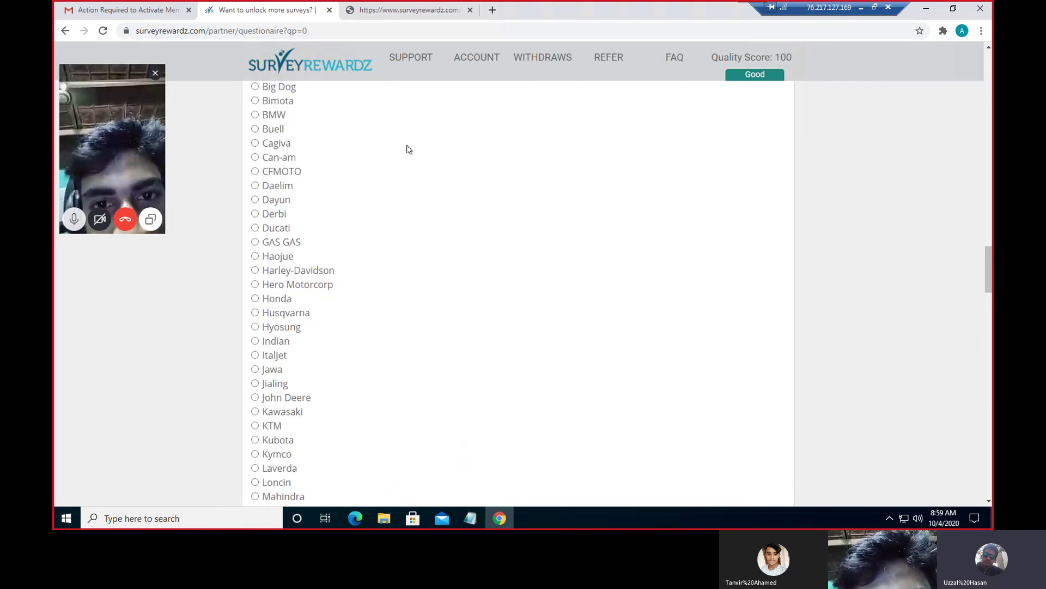
scroll(289, 129, up, 1)
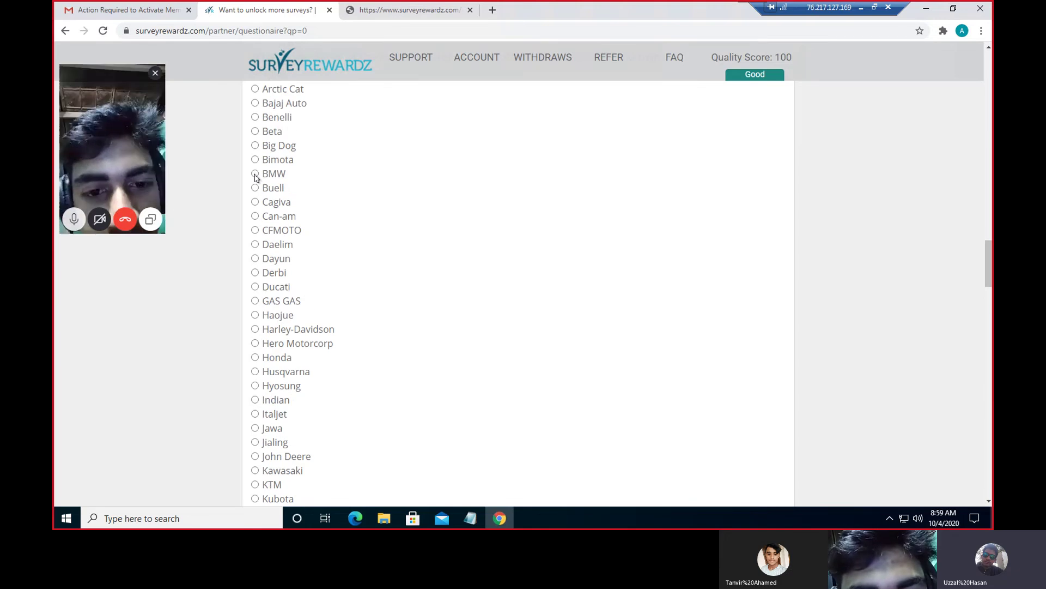
scroll(255, 177, up, 2)
scroll(273, 332, up, 3)
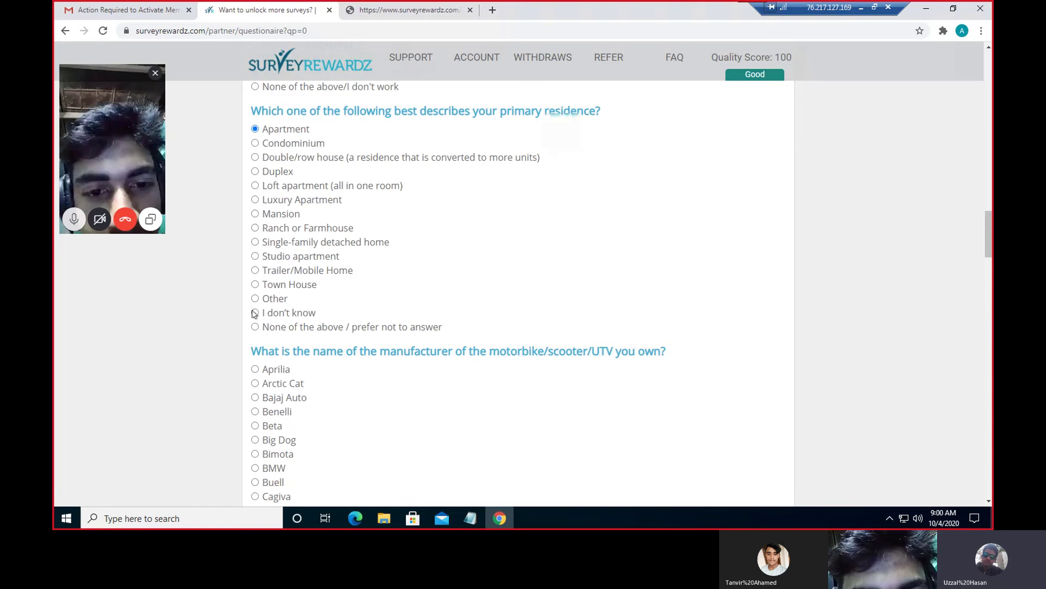
click(255, 129)
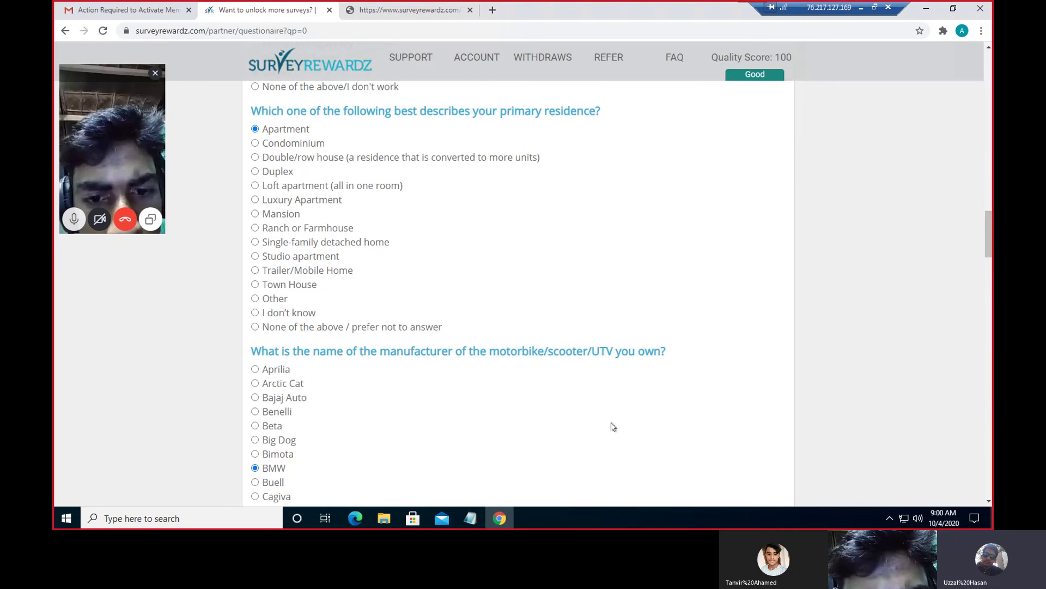
- Scroll past the investable-assets ($1,000,000 - $1,999,999) and vehicles-owned (1) answers to the work-role question
scroll(612, 426, down, 3)
scroll(611, 429, down, 8)
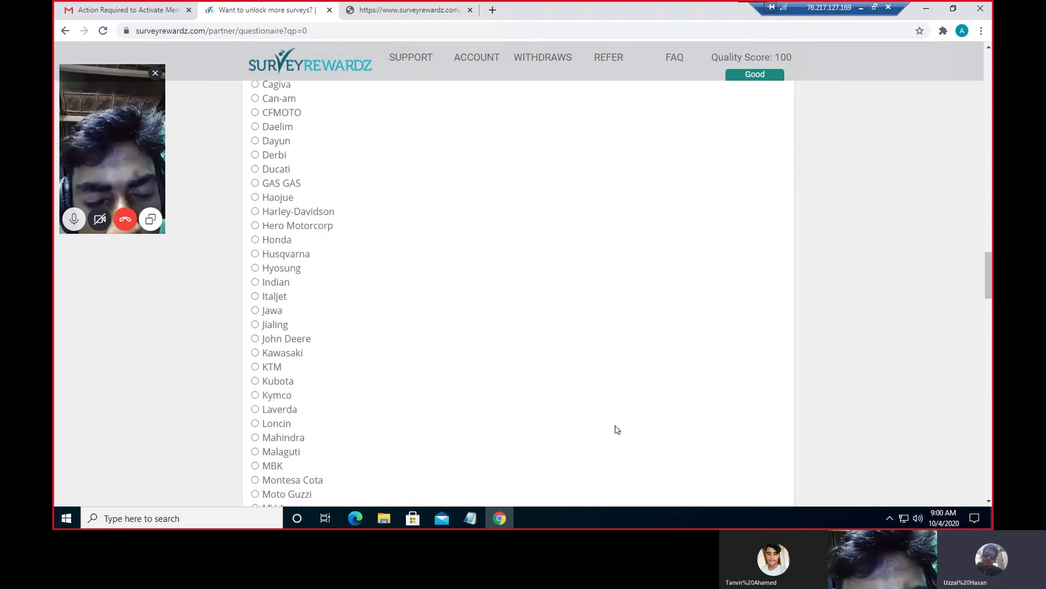
scroll(615, 424, down, 2)
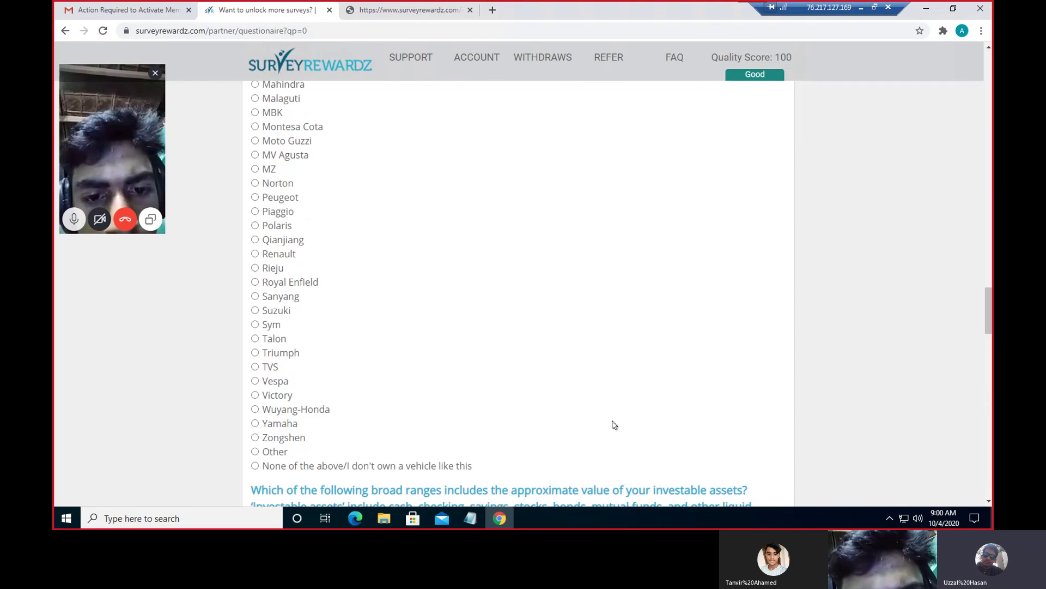
scroll(612, 427, down, 1)
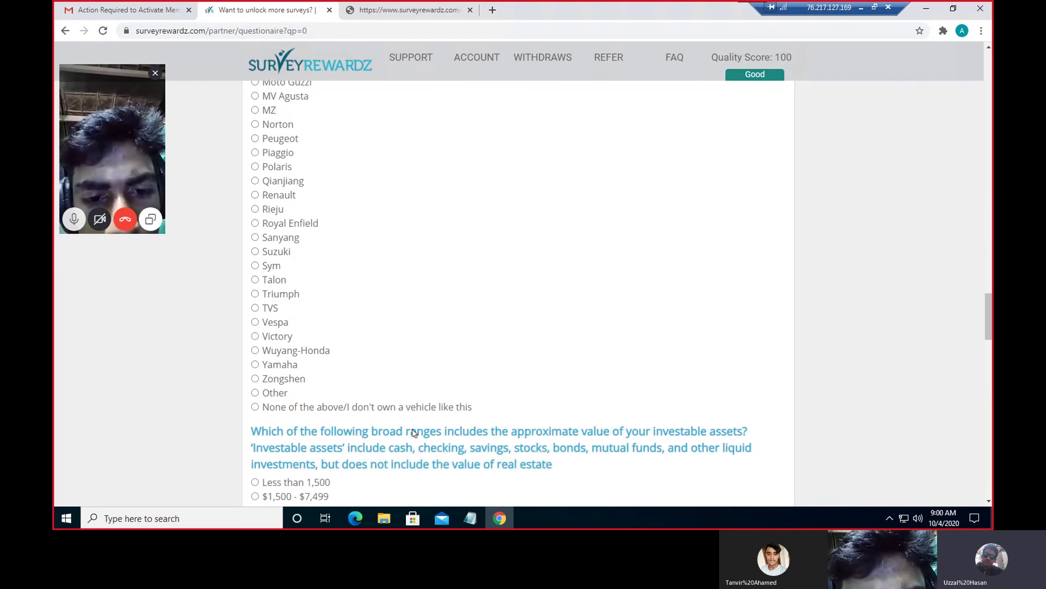
scroll(420, 446, down, 1)
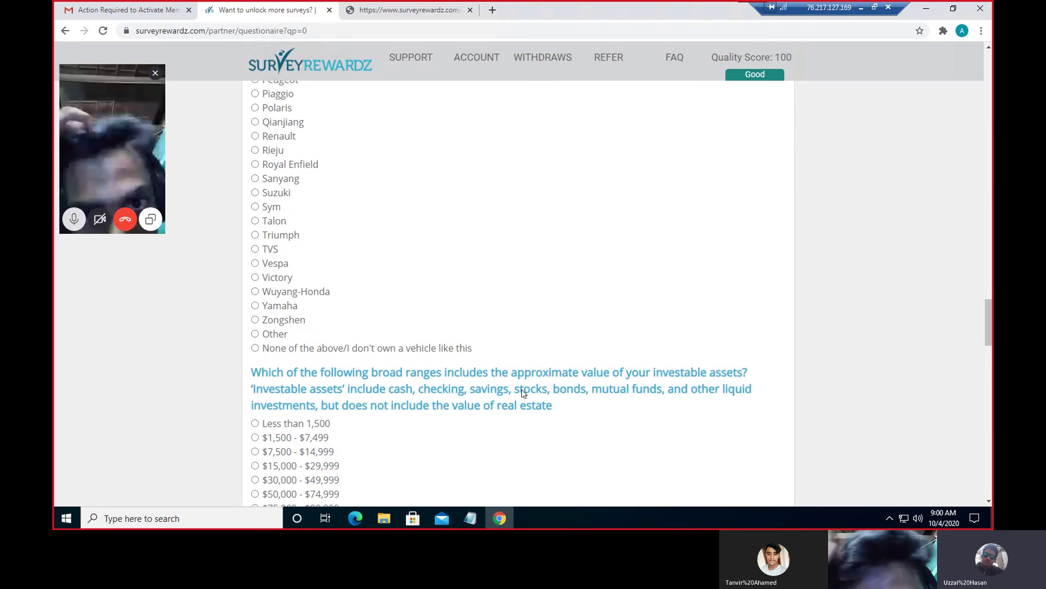
scroll(579, 413, down, 2)
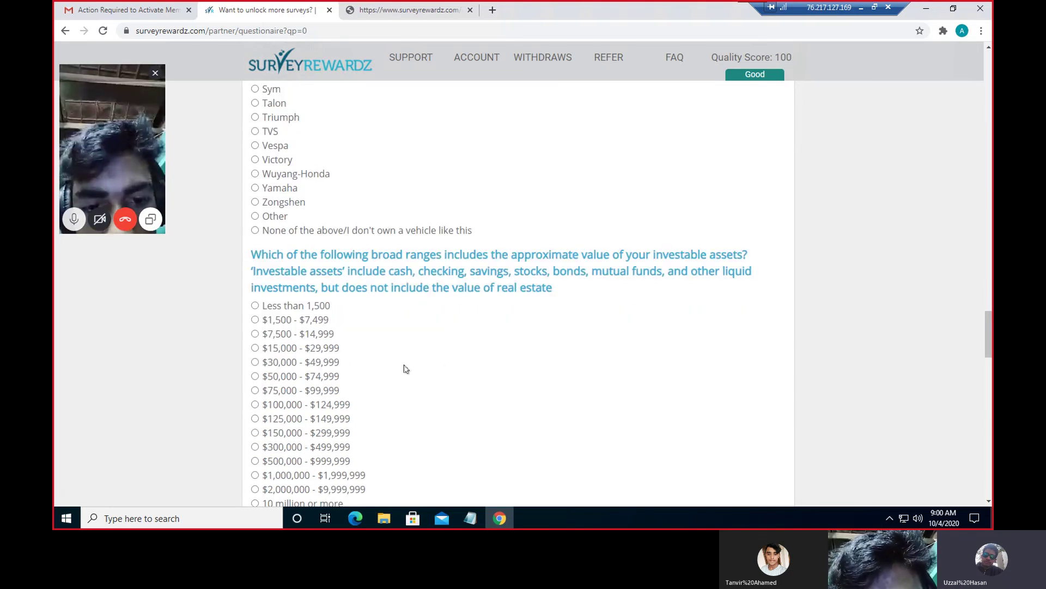
scroll(366, 353, down, 1)
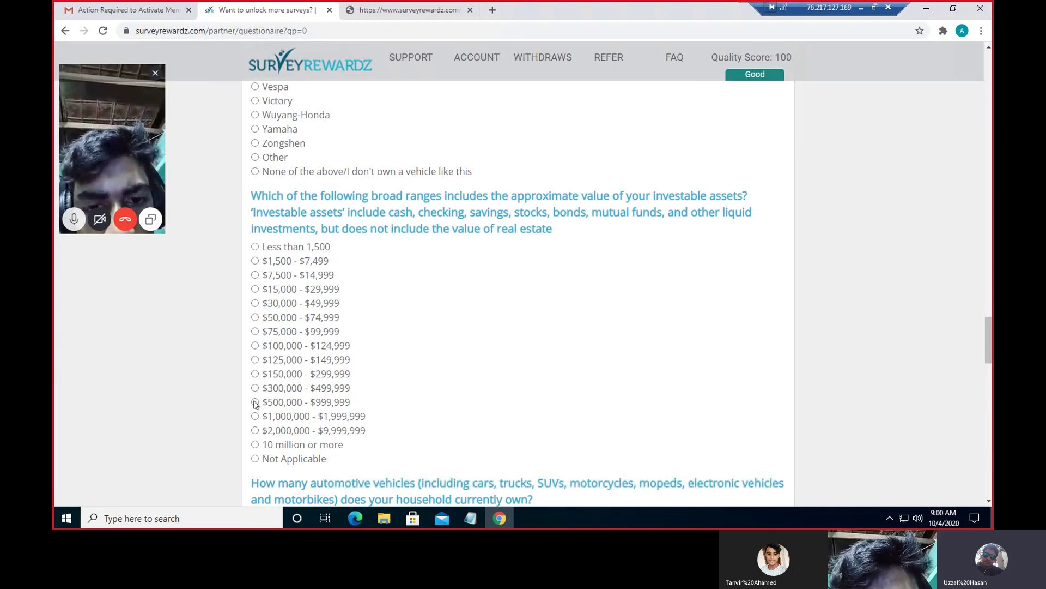
scroll(255, 415, down, 1)
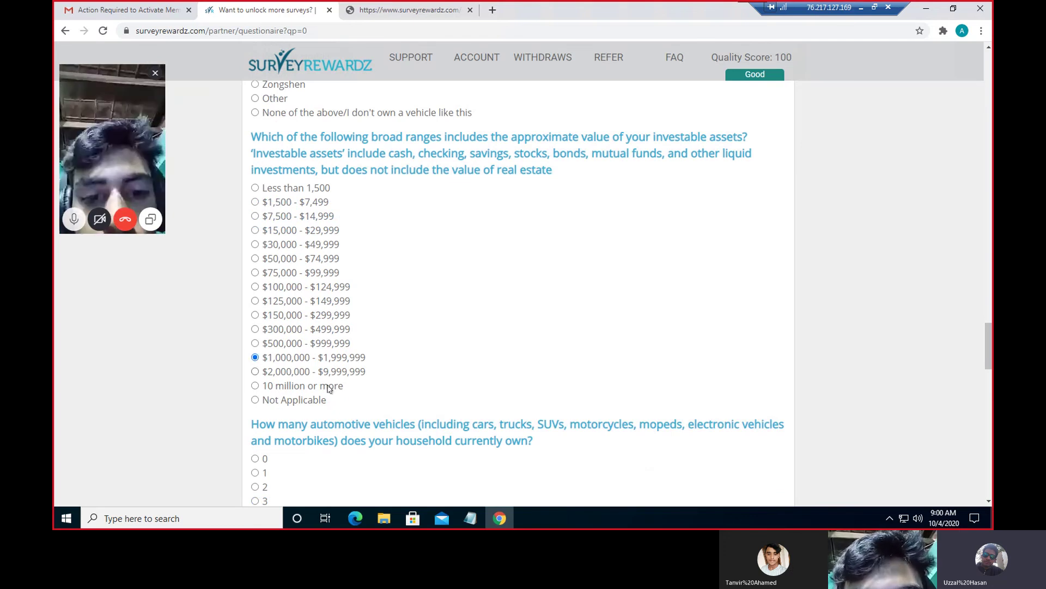
scroll(308, 410, down, 1)
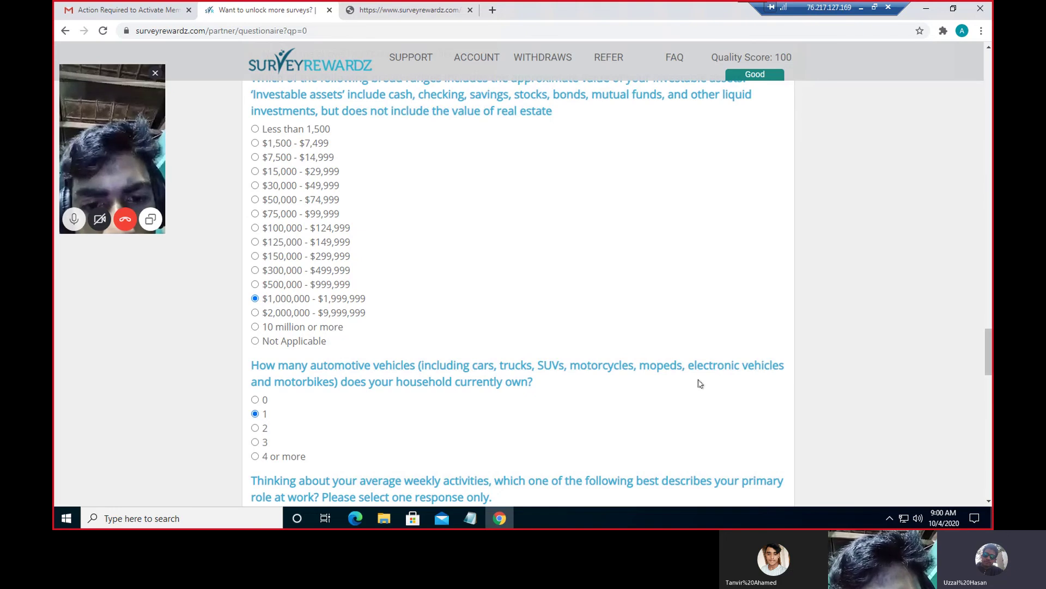
scroll(701, 383, down, 1)
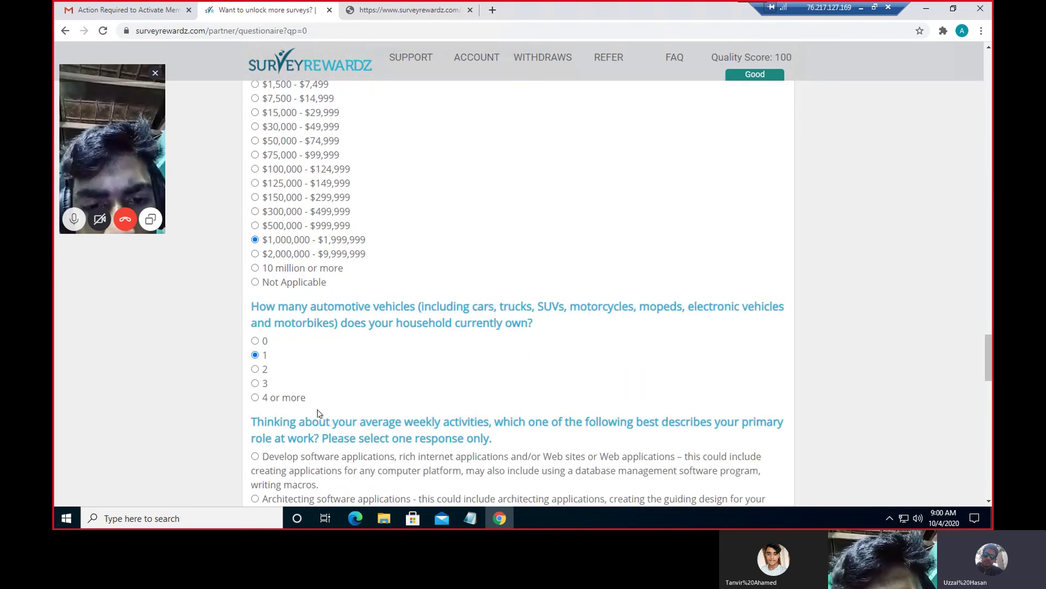
scroll(318, 412, down, 3)
scroll(362, 256, down, 1)
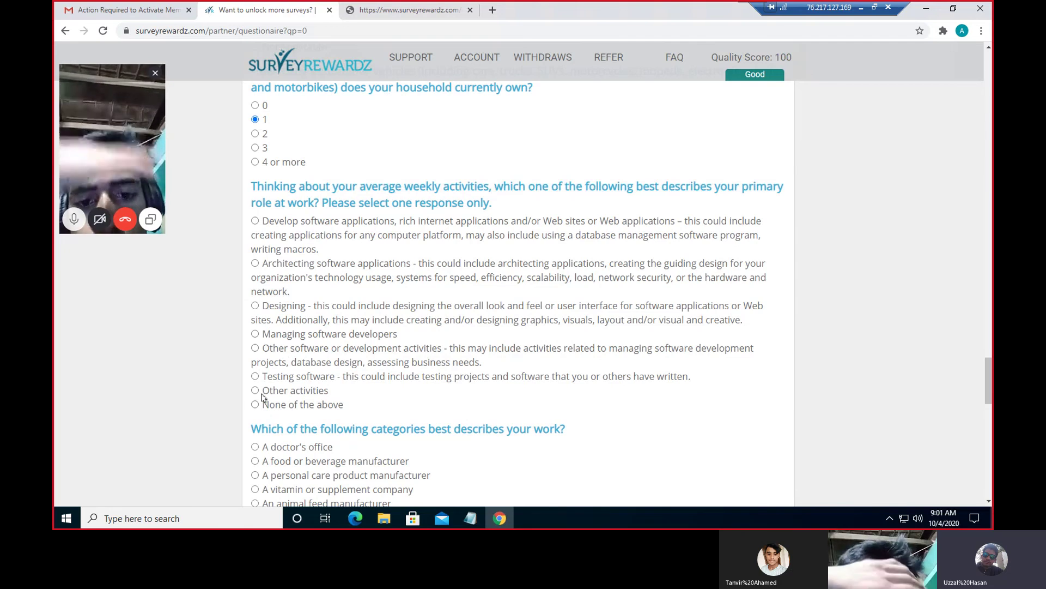
- Pick None of the above for the weekly work role, then submit the profile with Continue
click(255, 404)
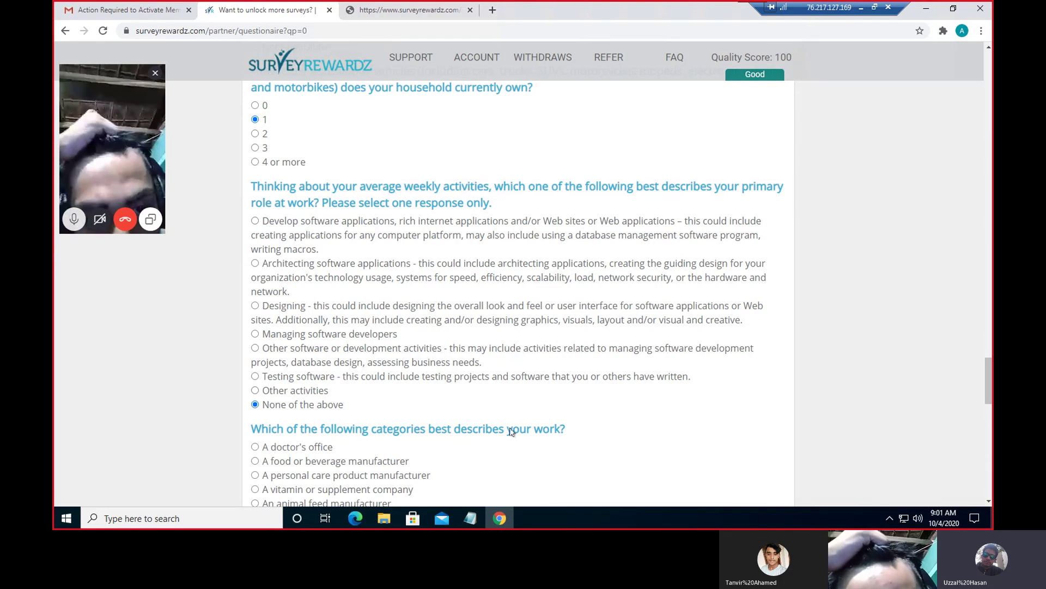
scroll(410, 439, down, 2)
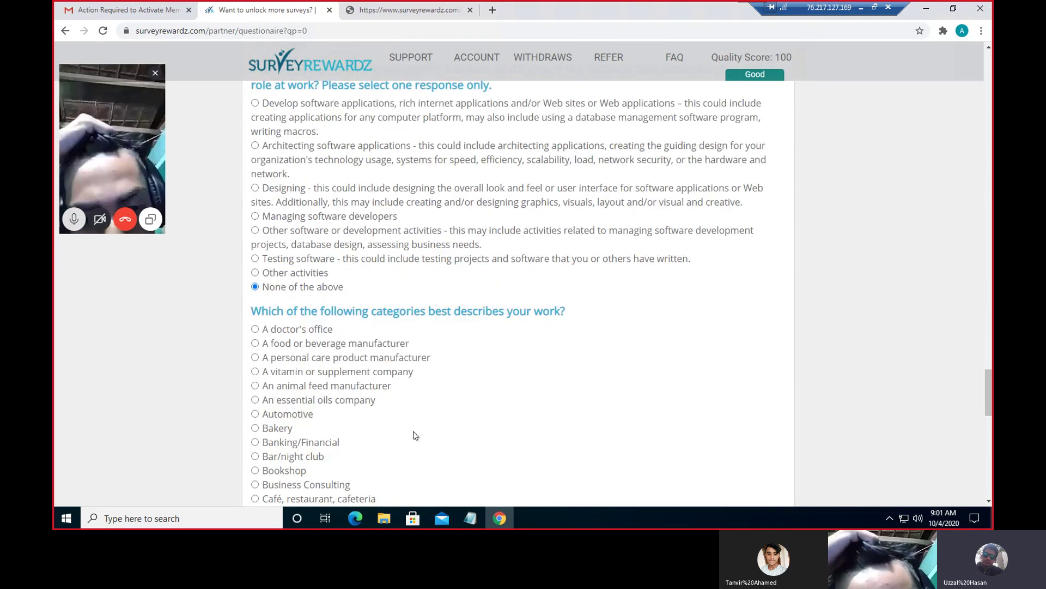
scroll(410, 423, down, 1)
scroll(410, 420, down, 3)
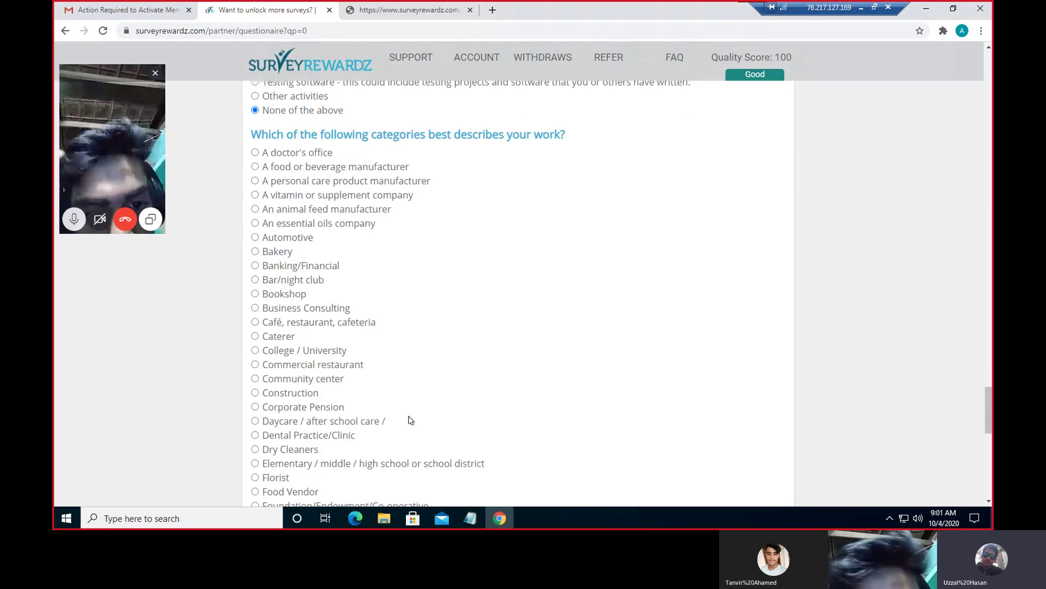
scroll(410, 420, down, 2)
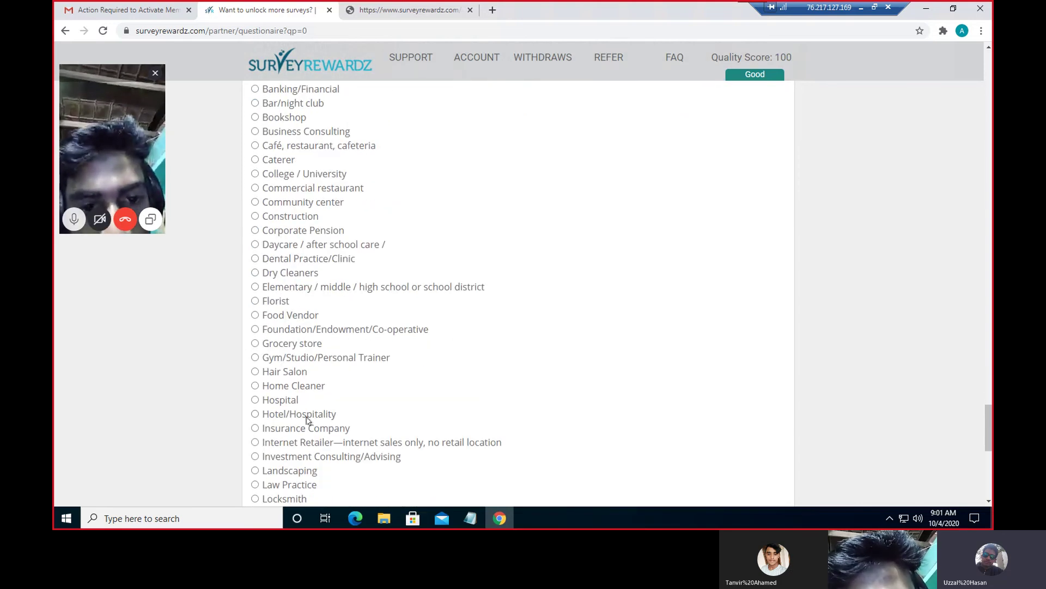
scroll(315, 346, down, 1)
scroll(315, 331, up, 2)
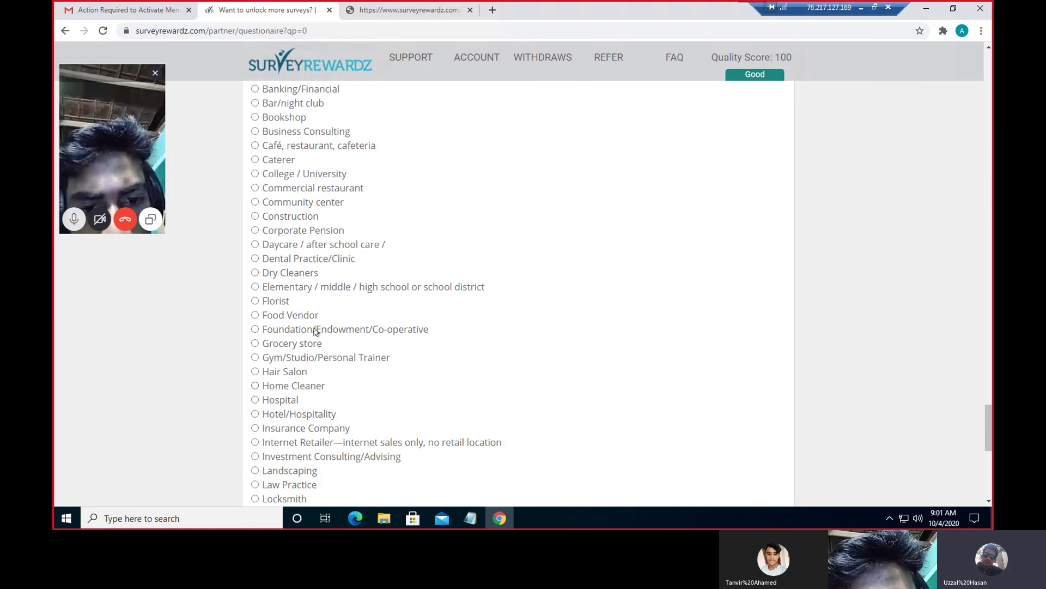
scroll(315, 331, up, 1)
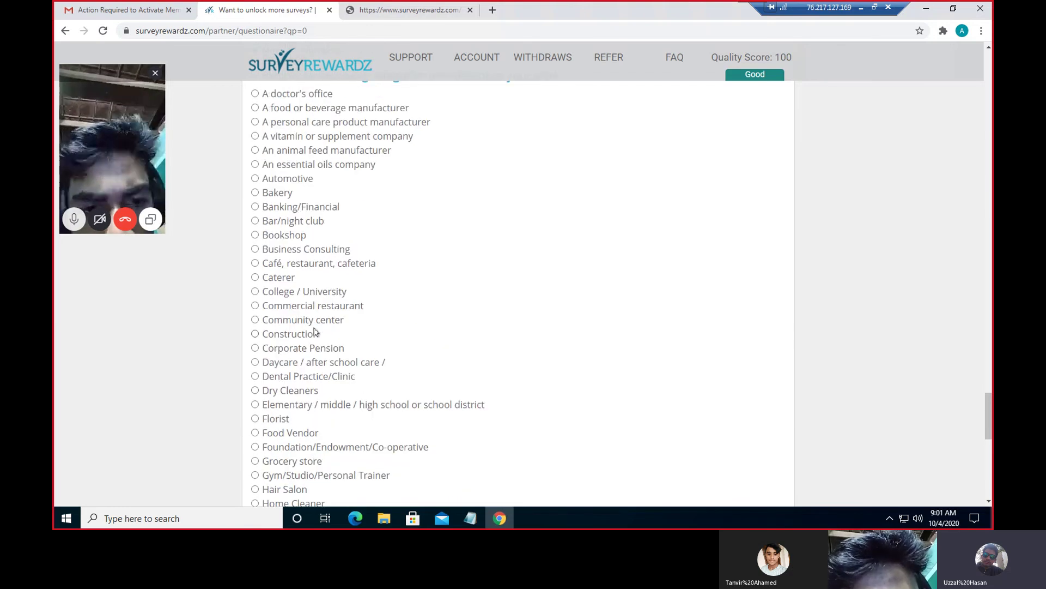
scroll(315, 331, up, 1)
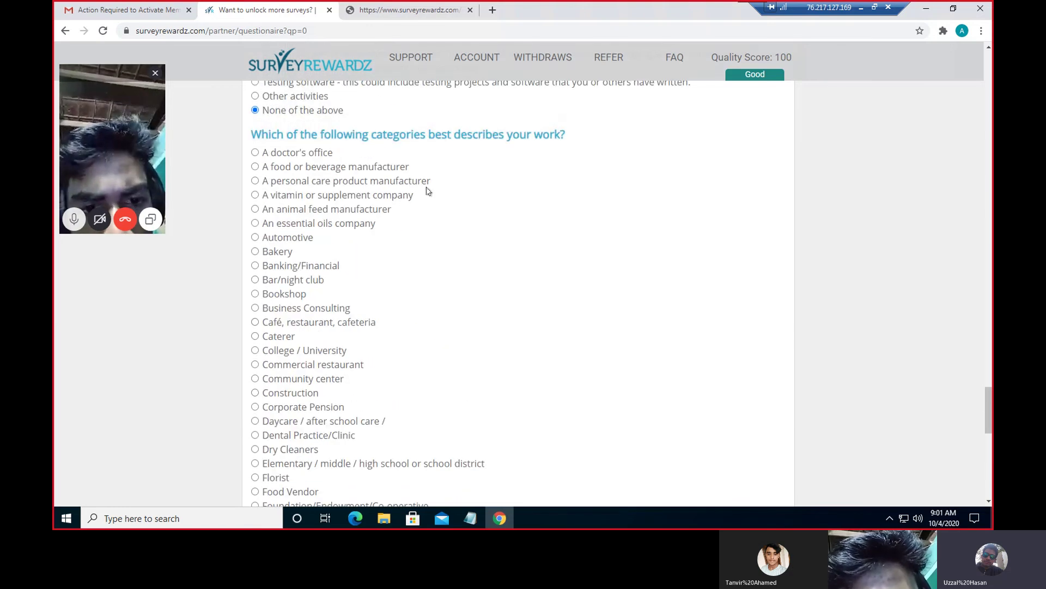
scroll(384, 265, down, 1)
scroll(384, 265, down, 1)
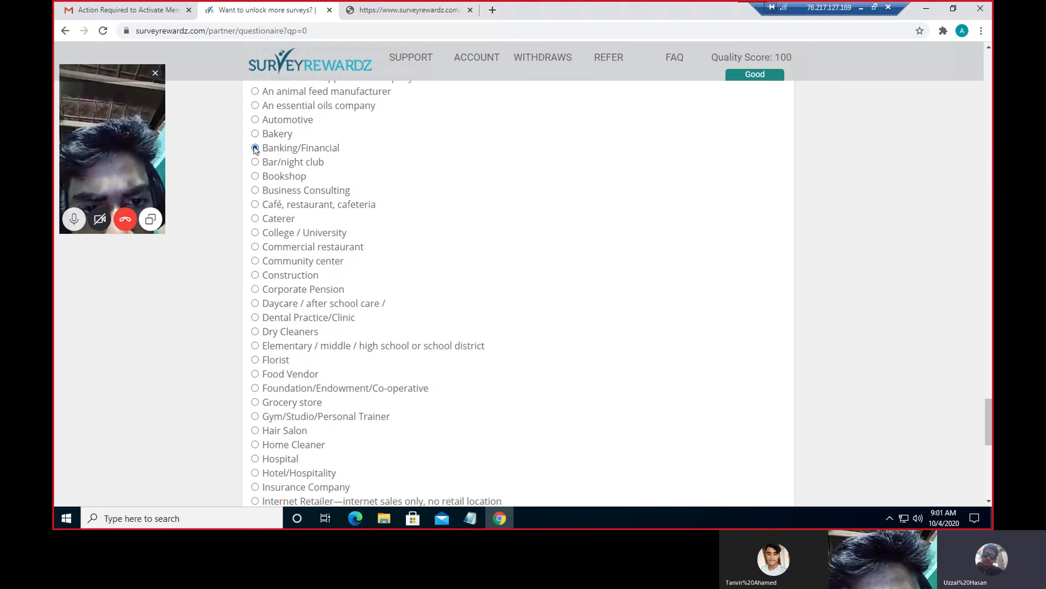
scroll(691, 367, down, 9)
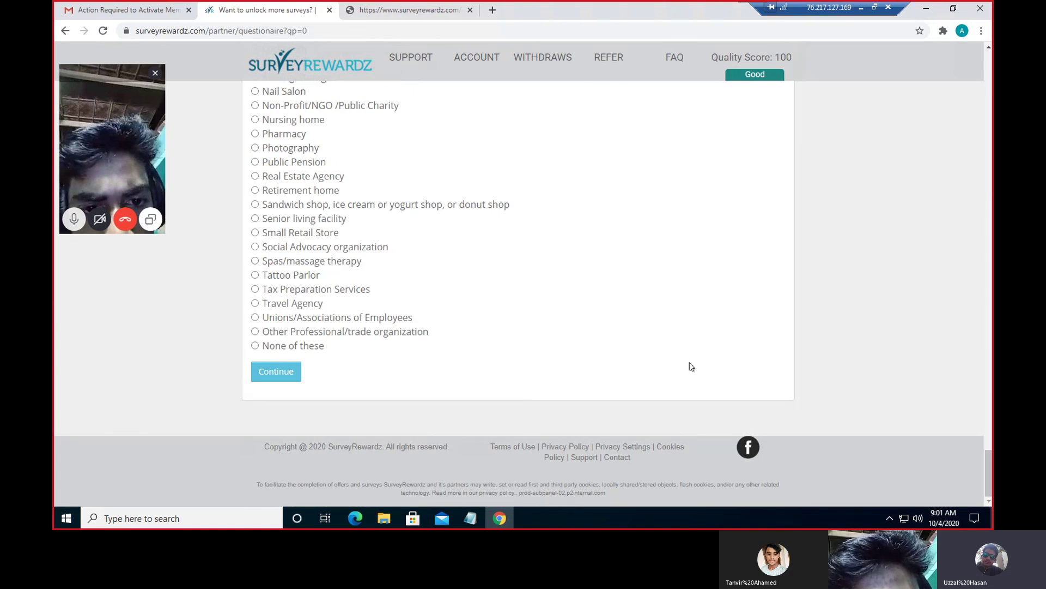
click(278, 368)
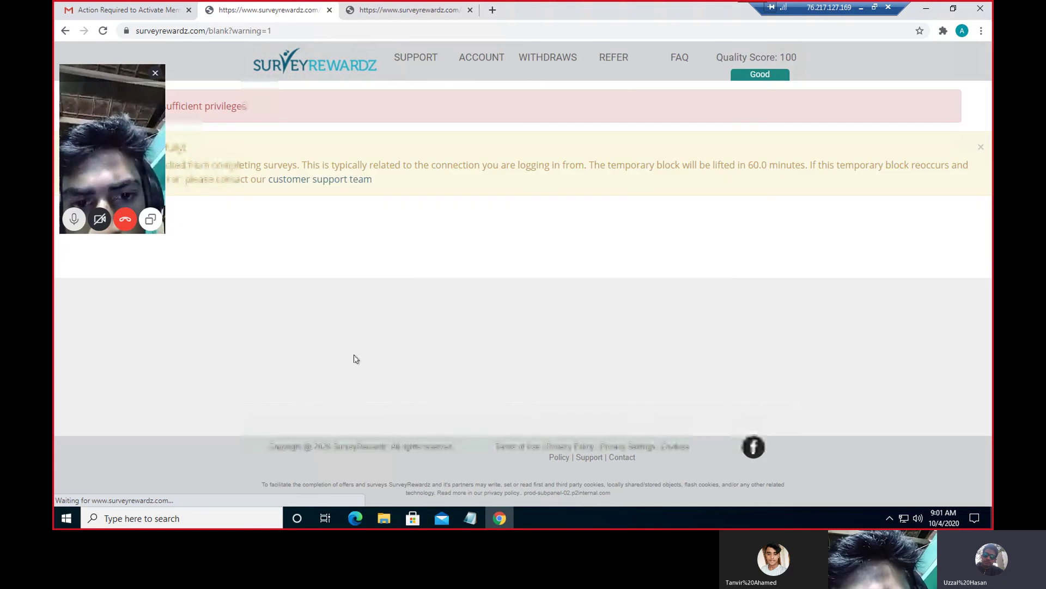
- Move the Skype window aside, dismiss both notification prompts, and follow the customer support team link
drag(114, 69, 875, 234)
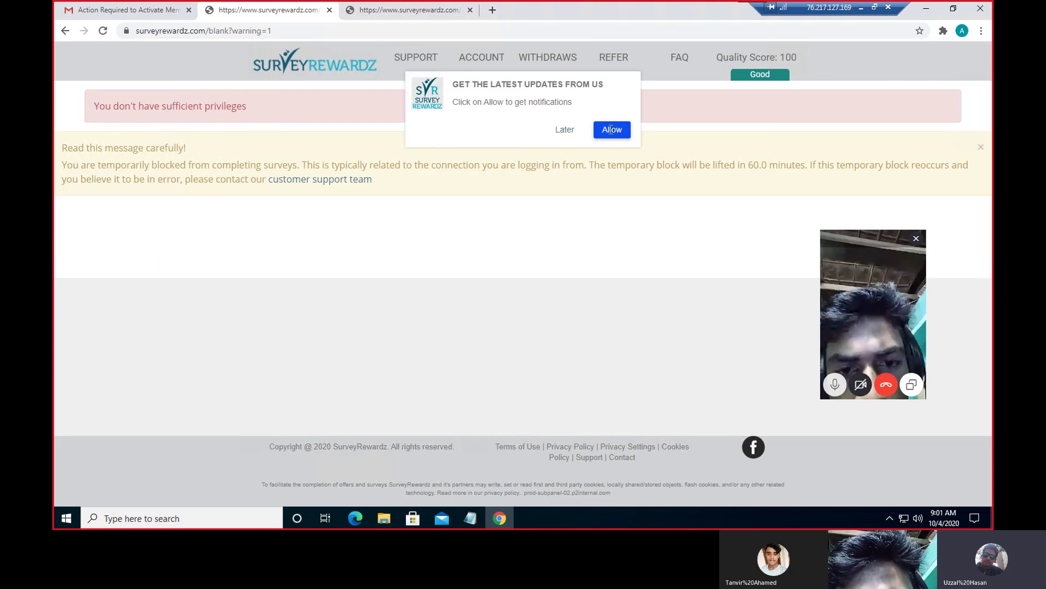
click(605, 135)
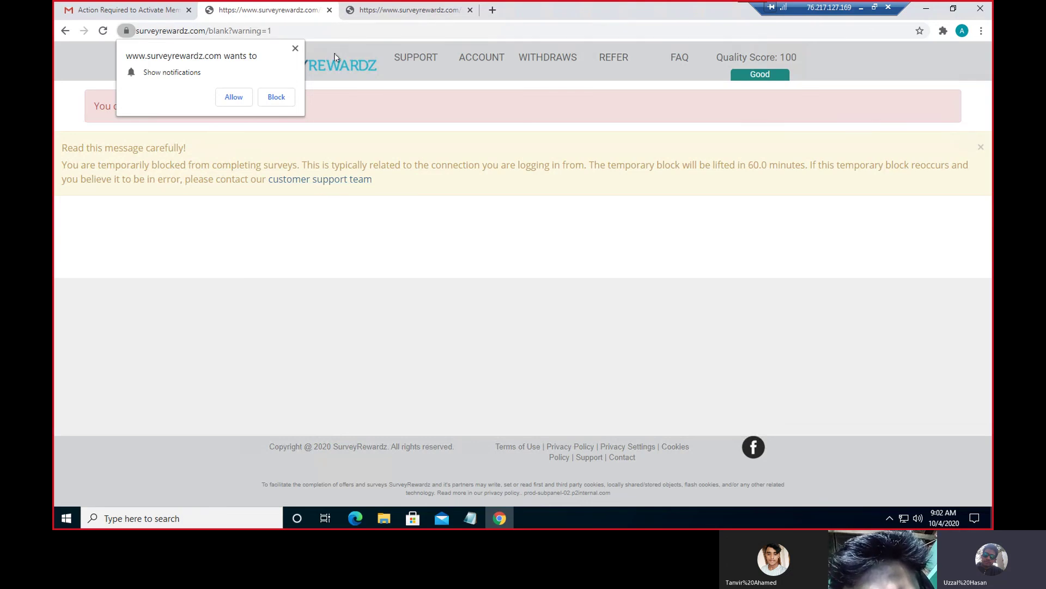
click(295, 48)
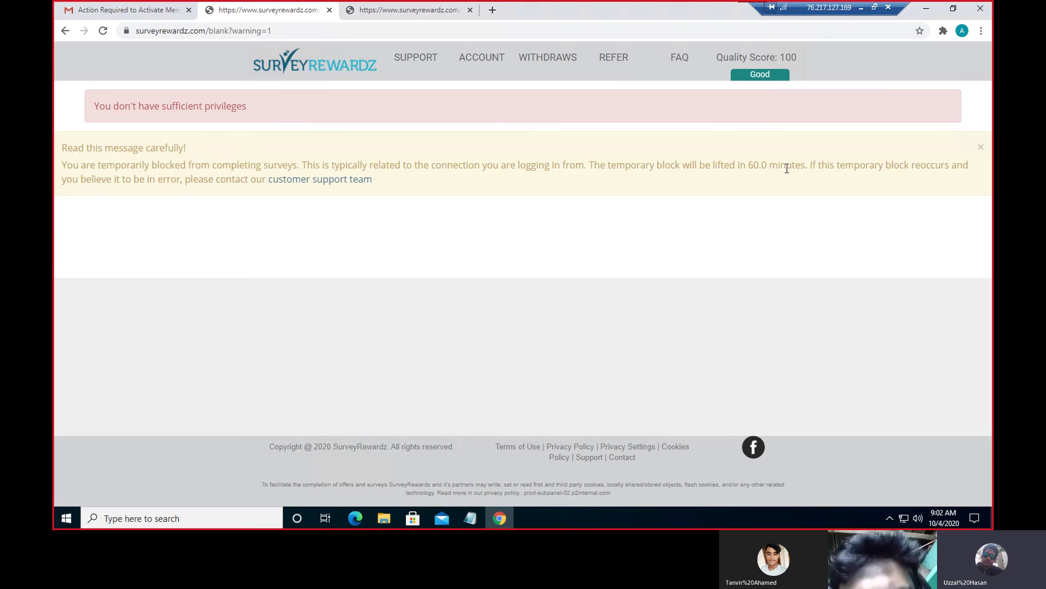
click(346, 181)
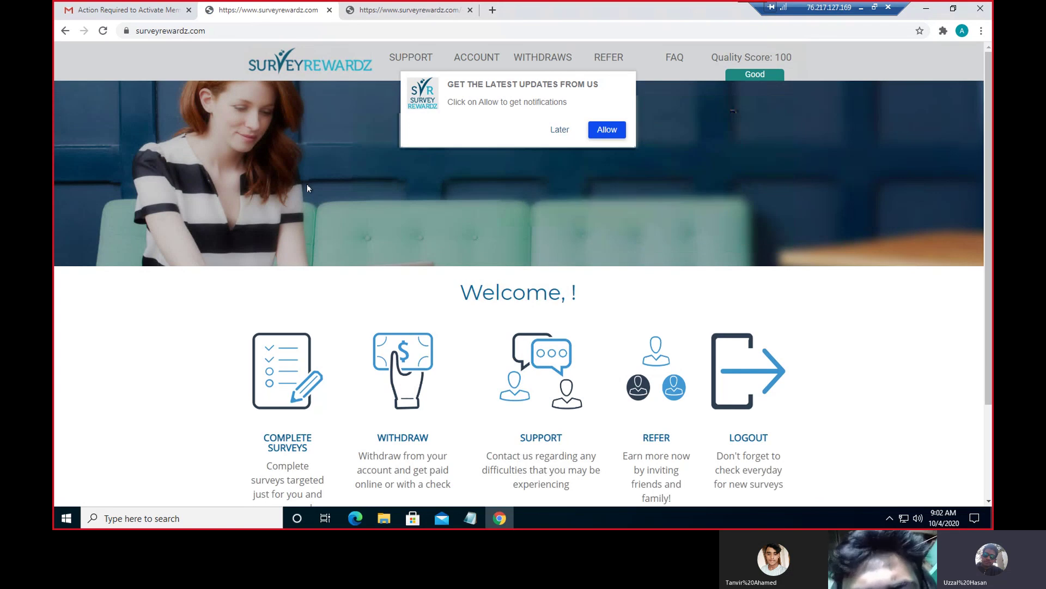
- Postpone the site's update notifications with Later and close both SurveyRewardz tabs
click(559, 130)
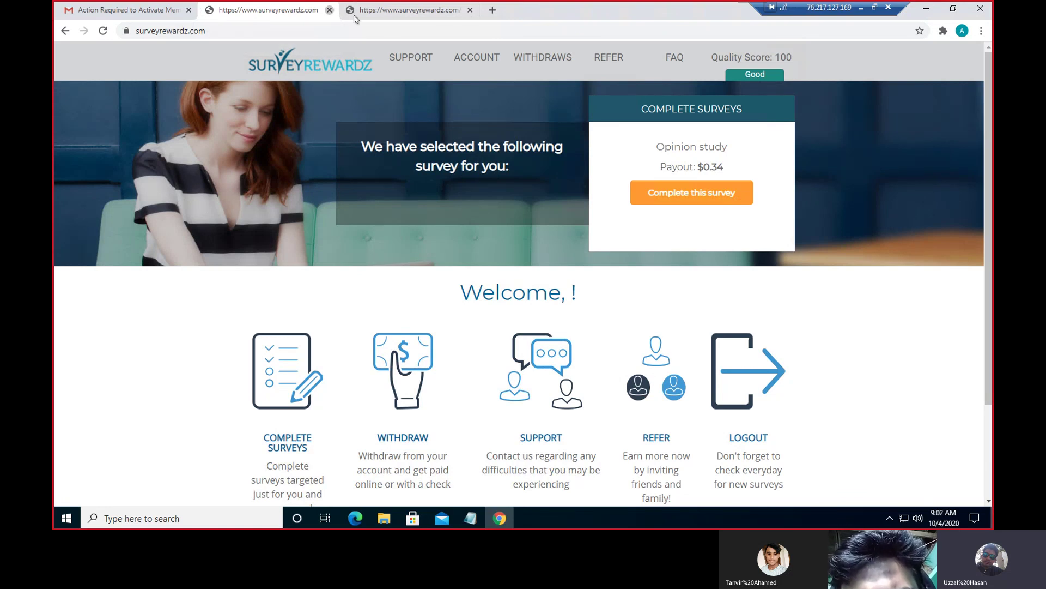
click(470, 10)
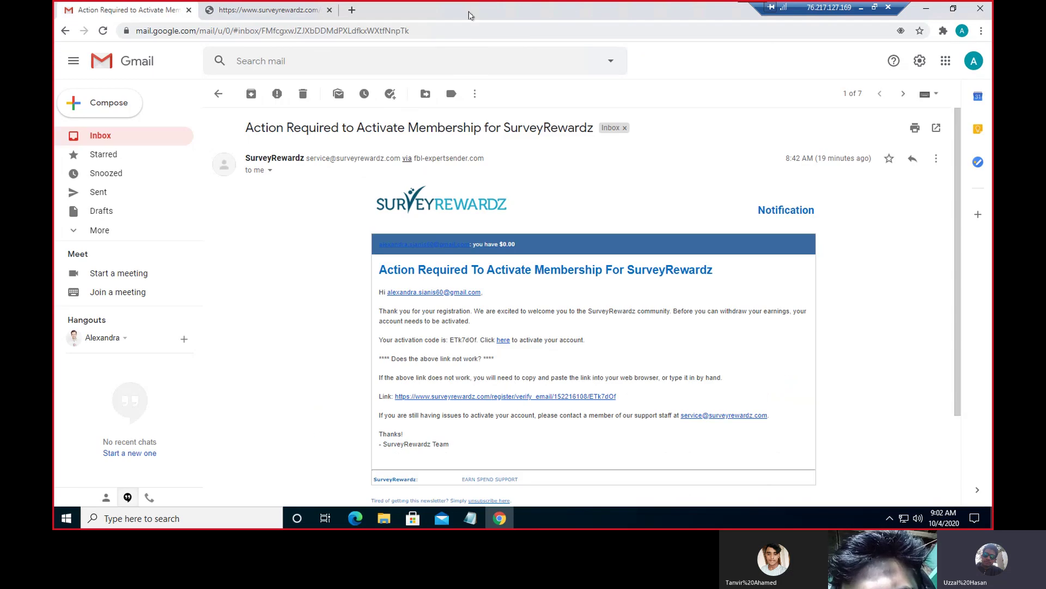
click(329, 10)
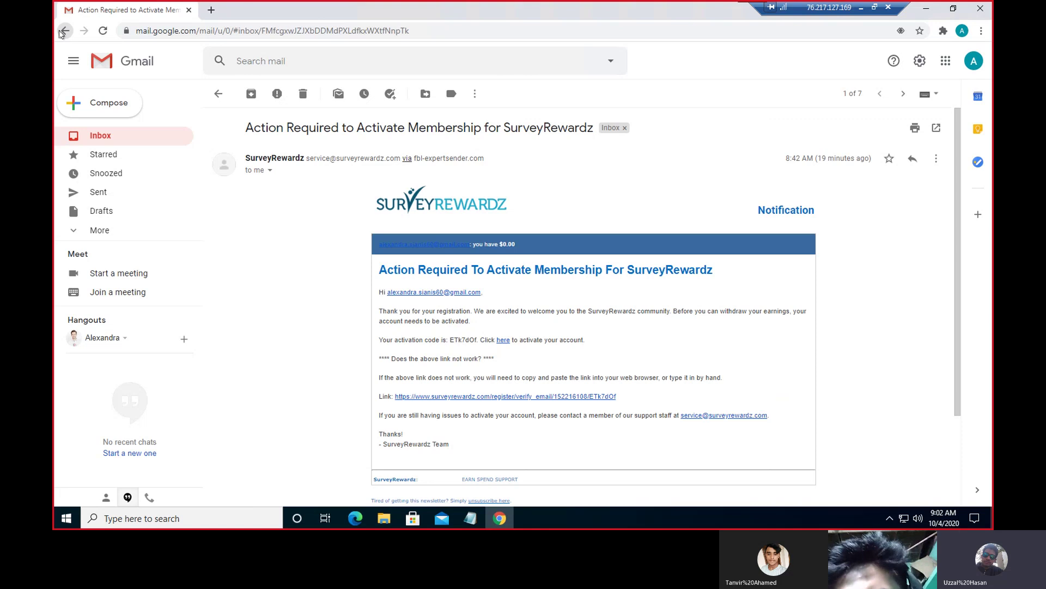
- Return Gmail to the inbox, refresh the remote desktop, and minimise the remote session
click(63, 31)
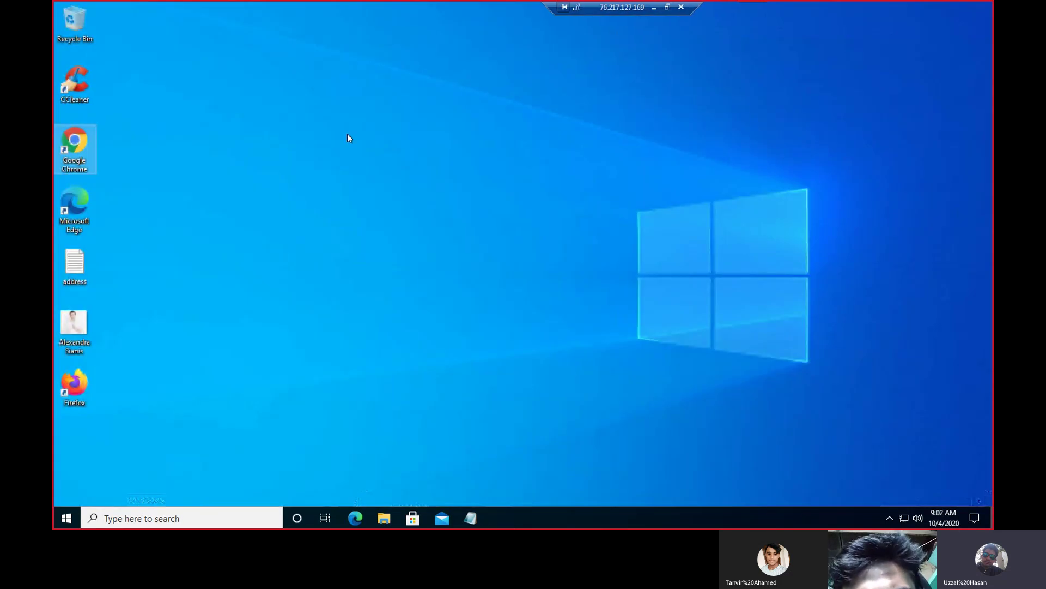
right_click(366, 170)
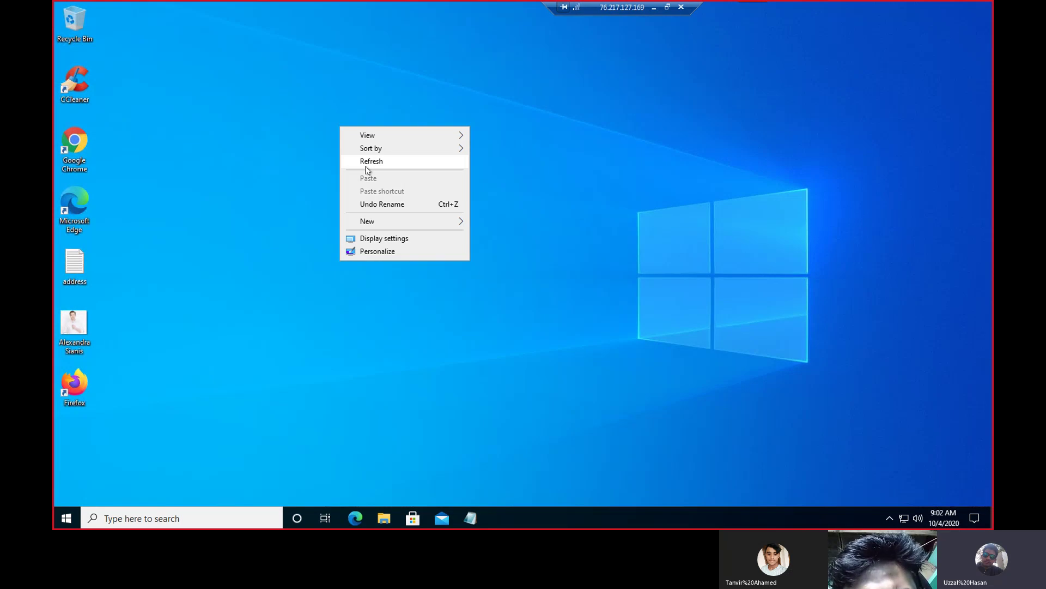
click(367, 168)
click(657, 8)
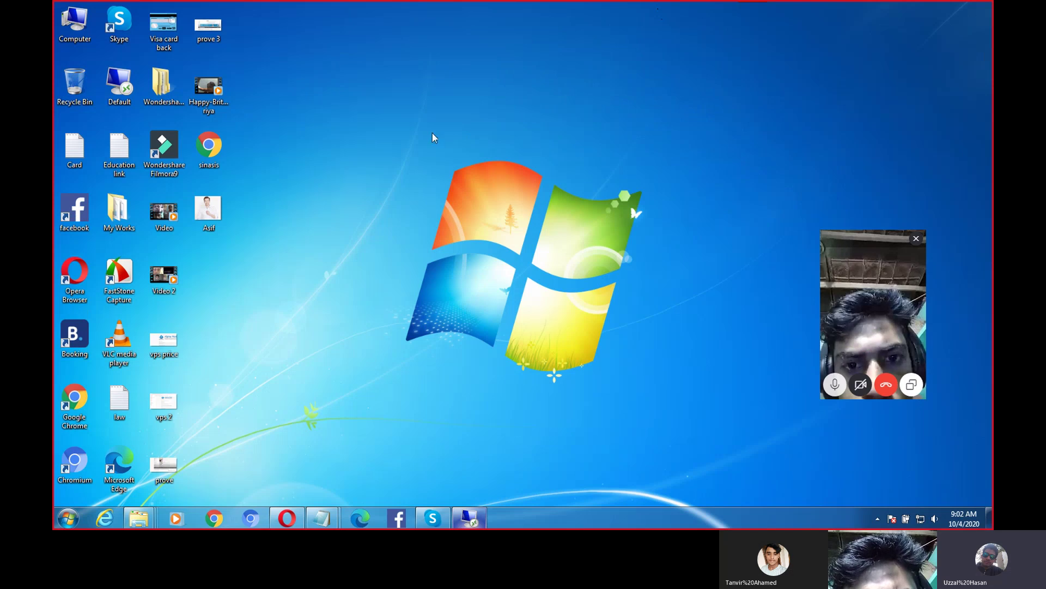
- Restore the Skype meeting window from the taskbar and end the video call
click(432, 518)
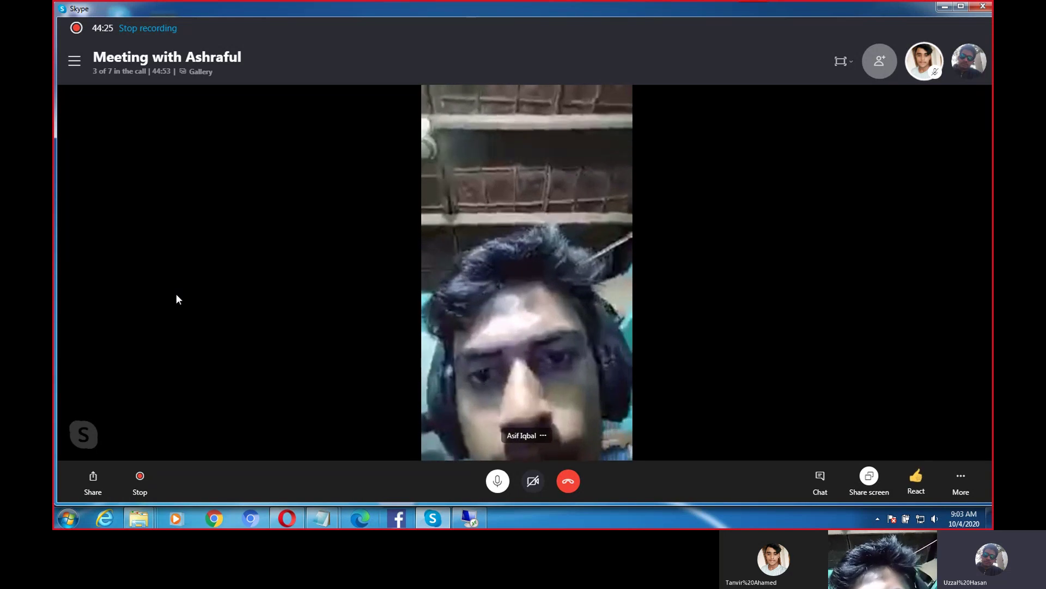
click(568, 488)
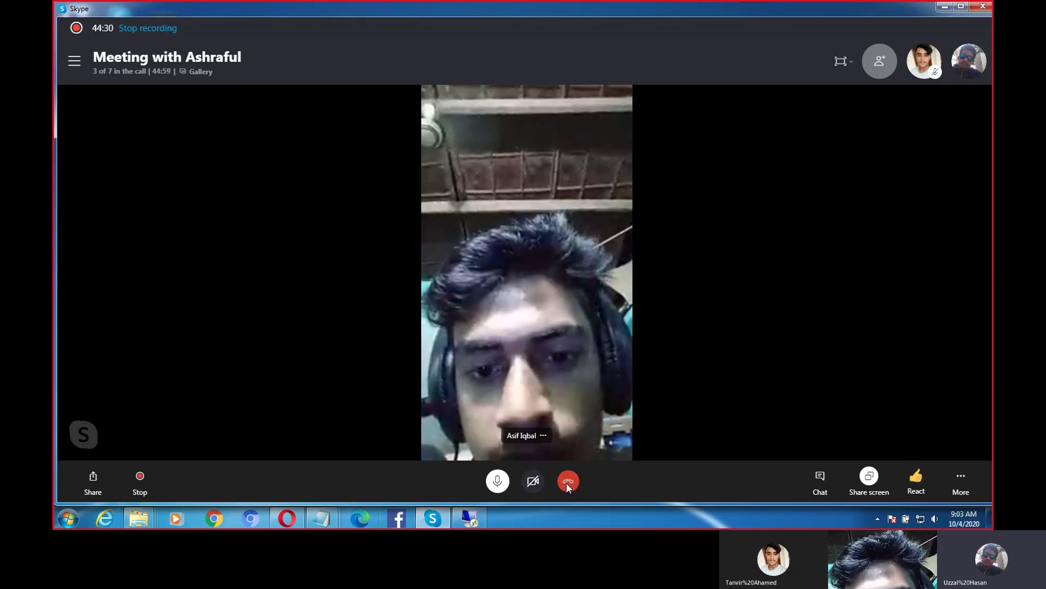